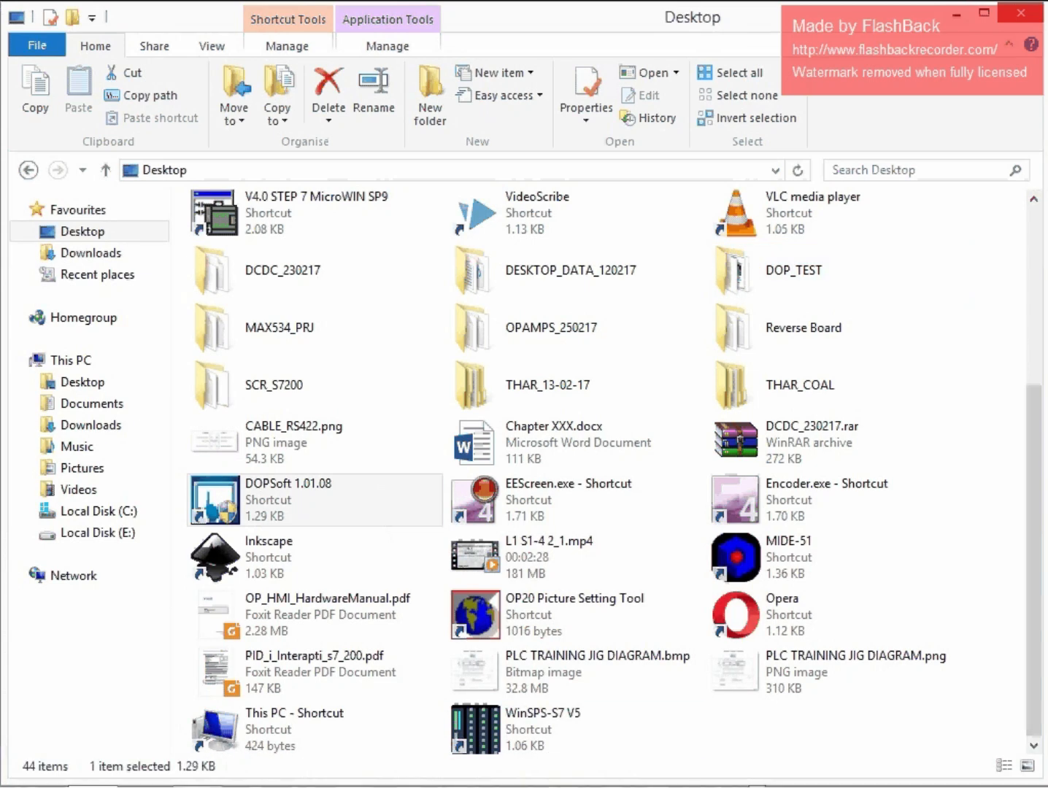
- Launch DOPSoft 1.01.08 from the Desktop folder, closing the duplicate DOPSoft window and the folder window
{"action": "double_click", "coordinate": [225, 501]}
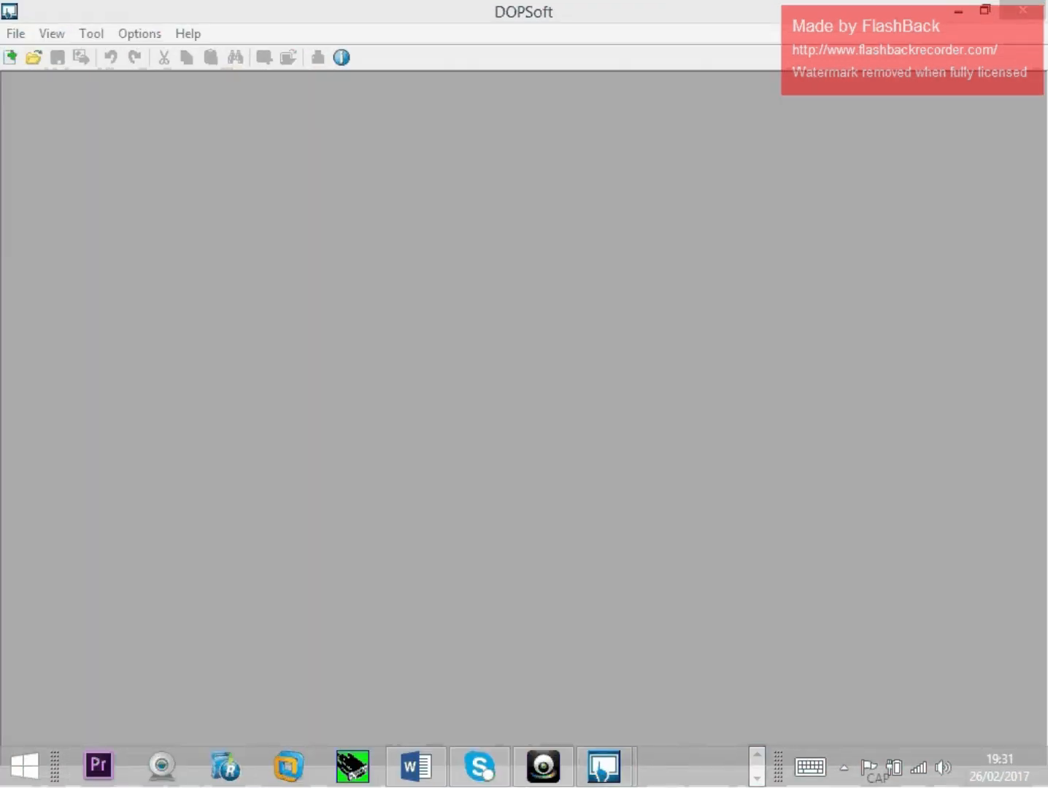
{"action": "mouse_move", "coordinate": [606, 767]}
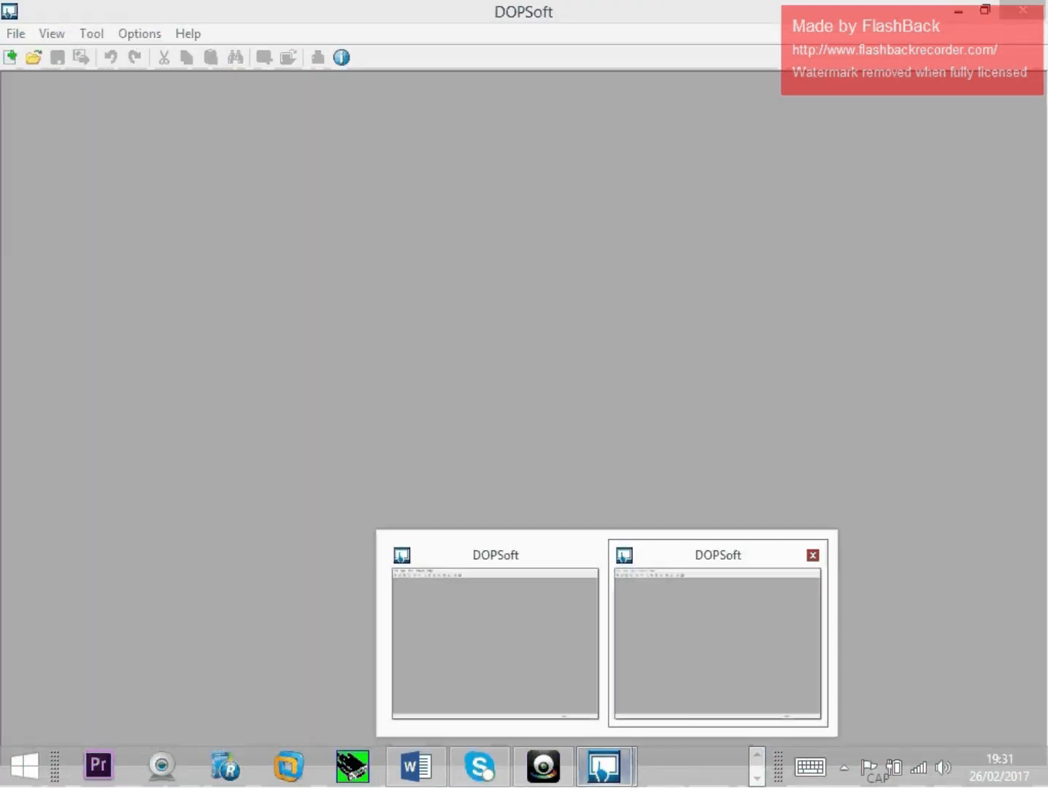
{"action": "left_click", "coordinate": [811, 556]}
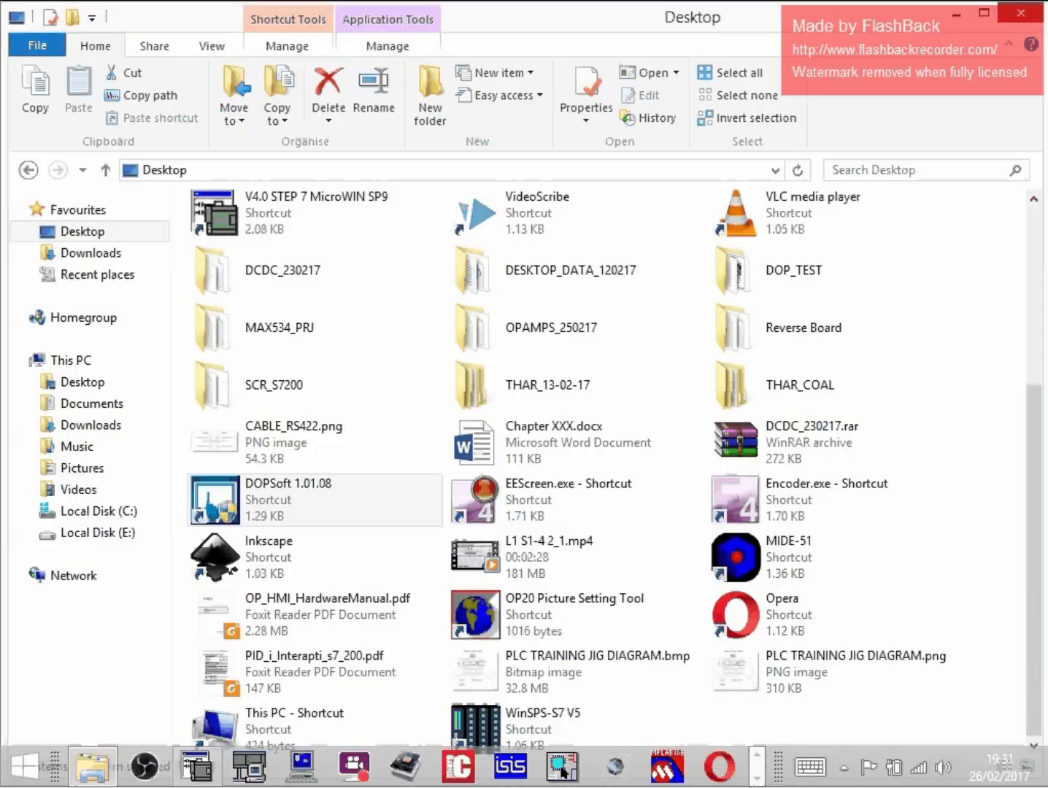
{"action": "left_click", "coordinate": [1022, 13]}
{"action": "left_click", "coordinate": [605, 768]}
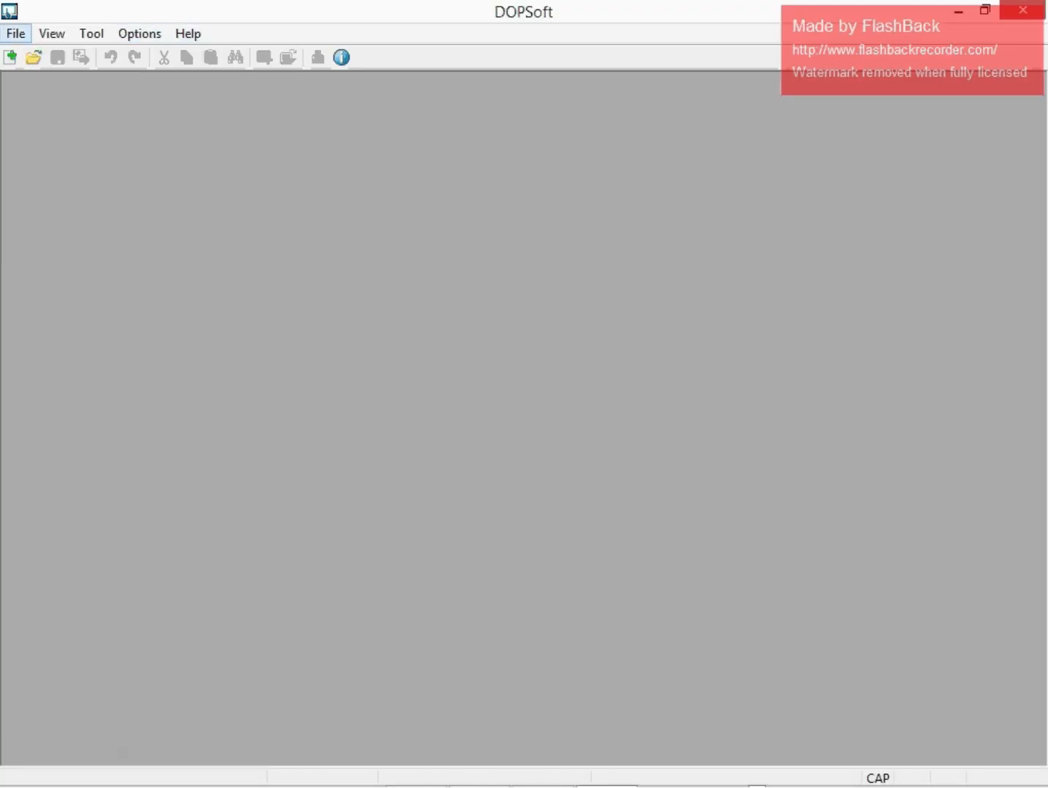
- Switch to CyberLink YouCam, hide the effects pane and view the HMI panel's camera picture in full screen
{"action": "left_click", "coordinate": [959, 9]}
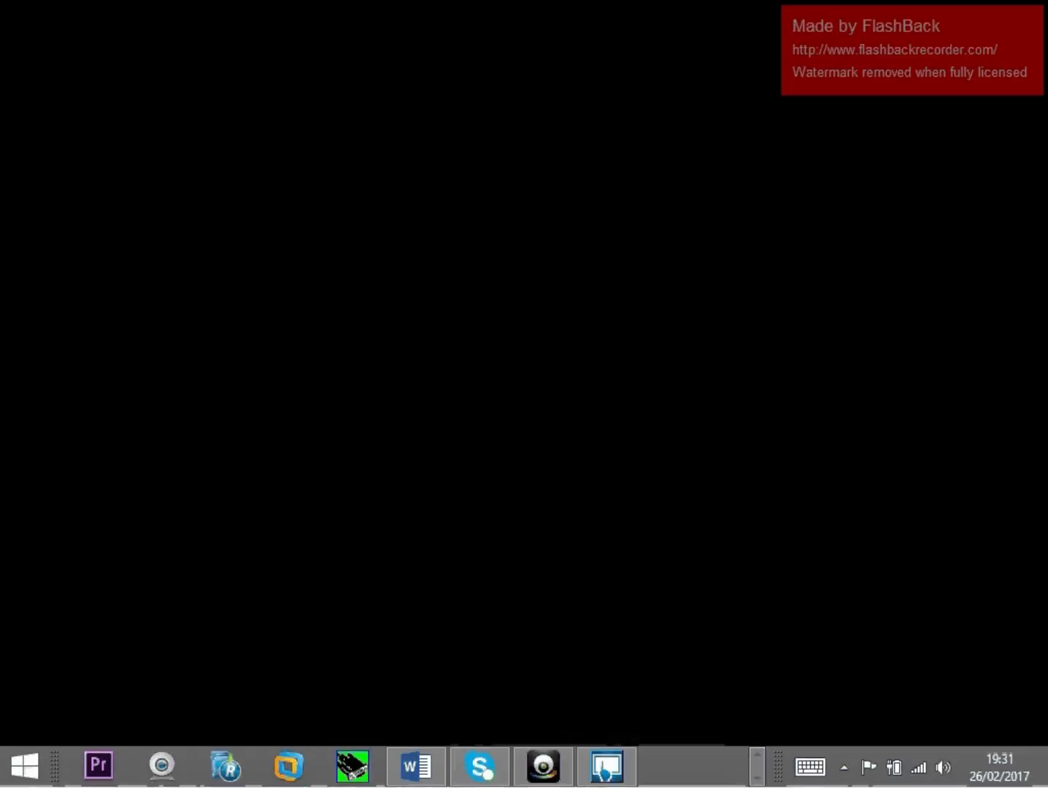
{"action": "left_click", "coordinate": [542, 767]}
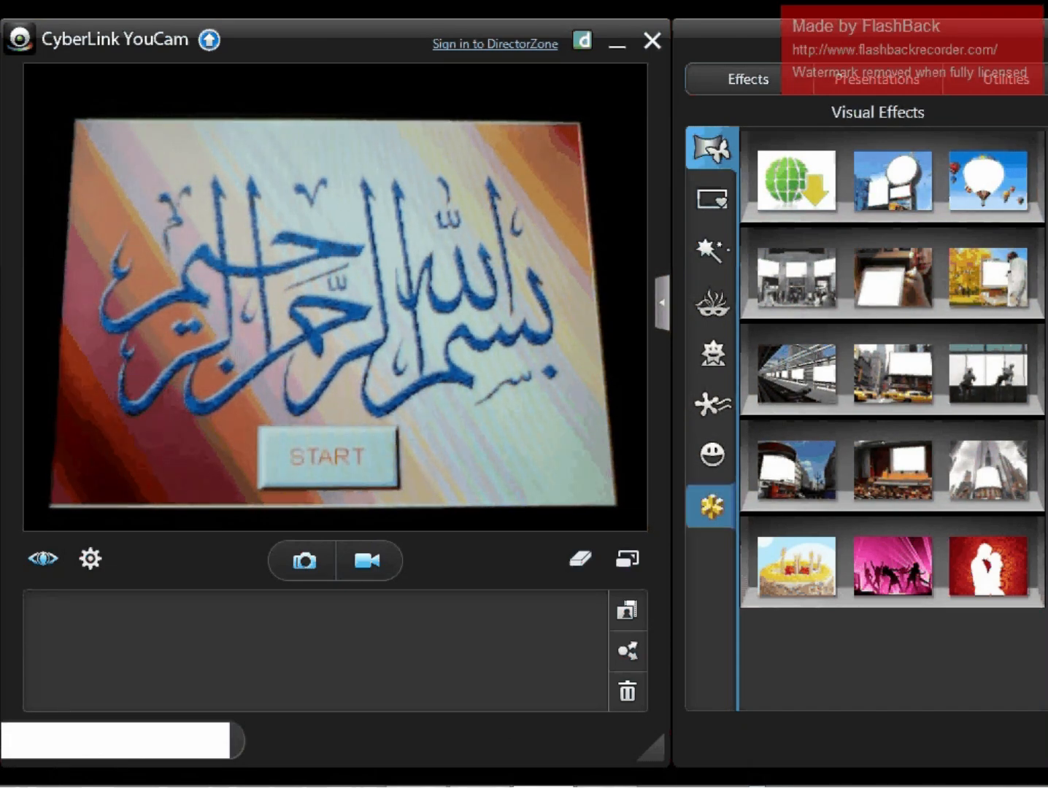
{"action": "left_click", "coordinate": [662, 303]}
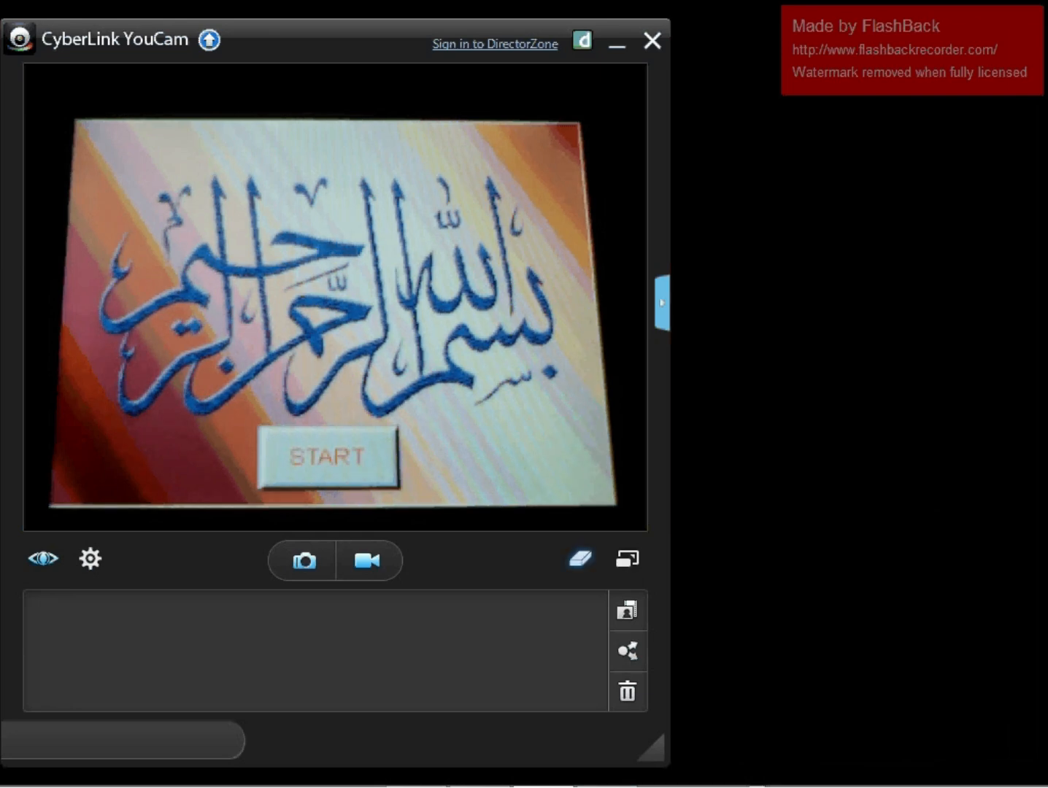
{"action": "left_click", "coordinate": [628, 559]}
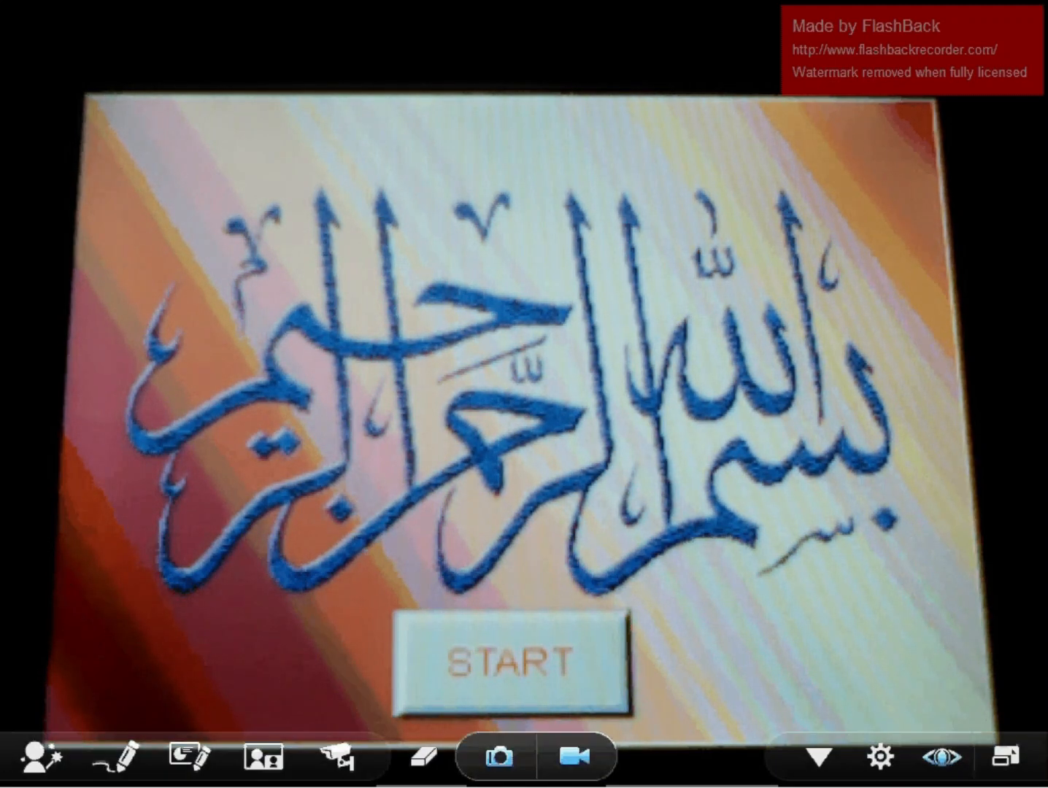
{"action": "left_click", "coordinate": [1006, 757]}
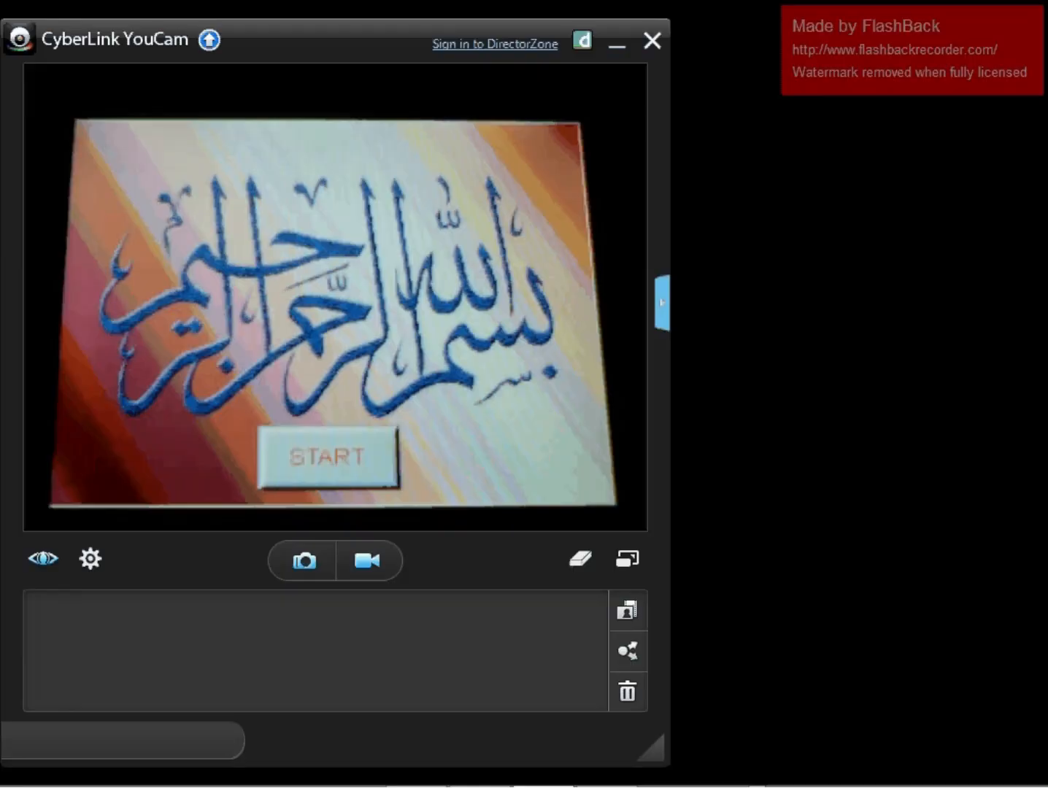
{"action": "left_click", "coordinate": [618, 45]}
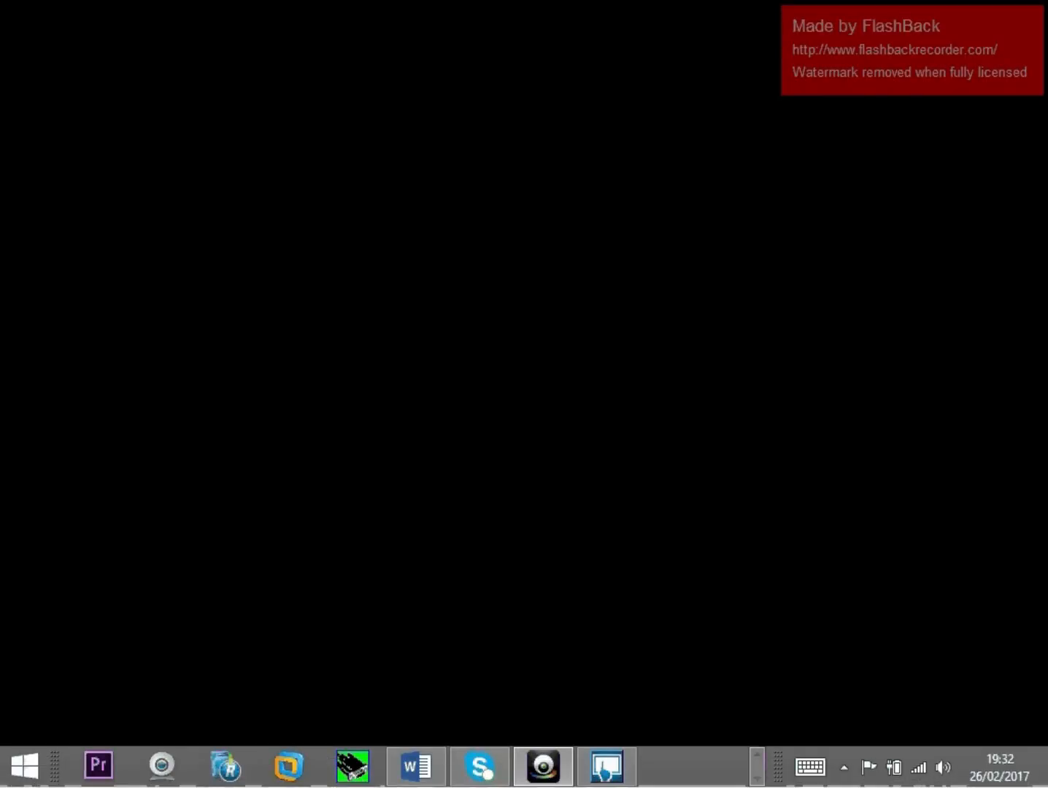
- Switch to DOPSoft and start a new project named DOP_HMI_PROJECT_260217
{"action": "left_click", "coordinate": [606, 766]}
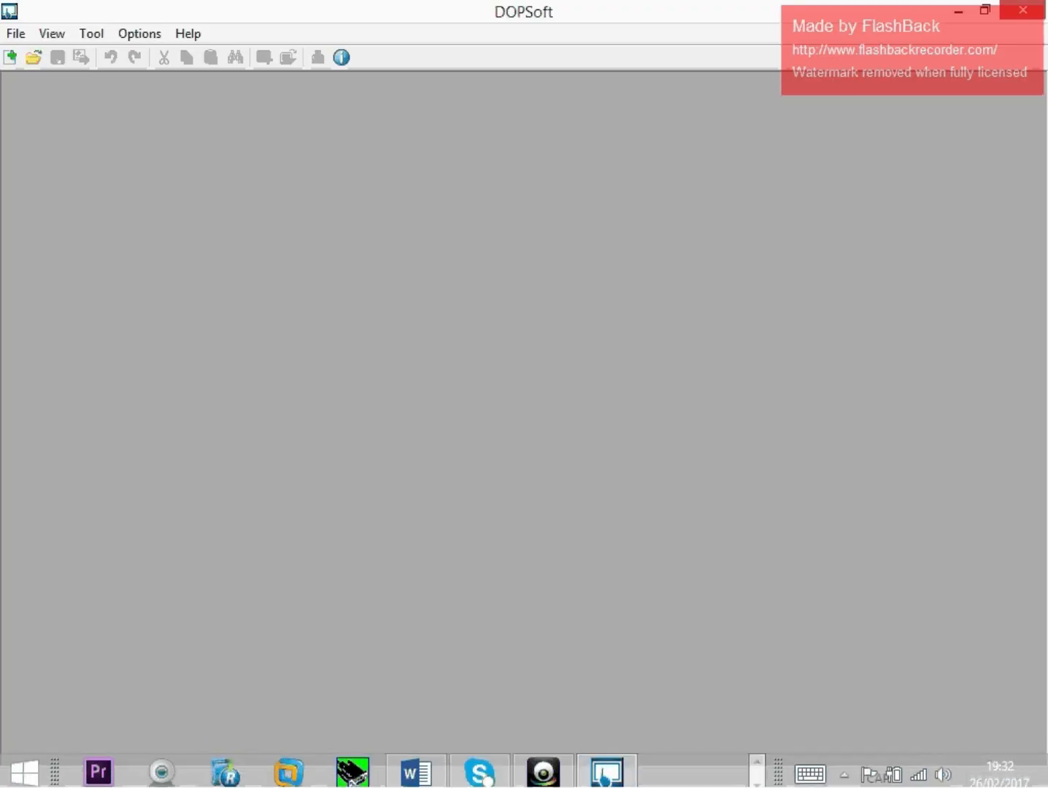
{"action": "left_click", "coordinate": [16, 33]}
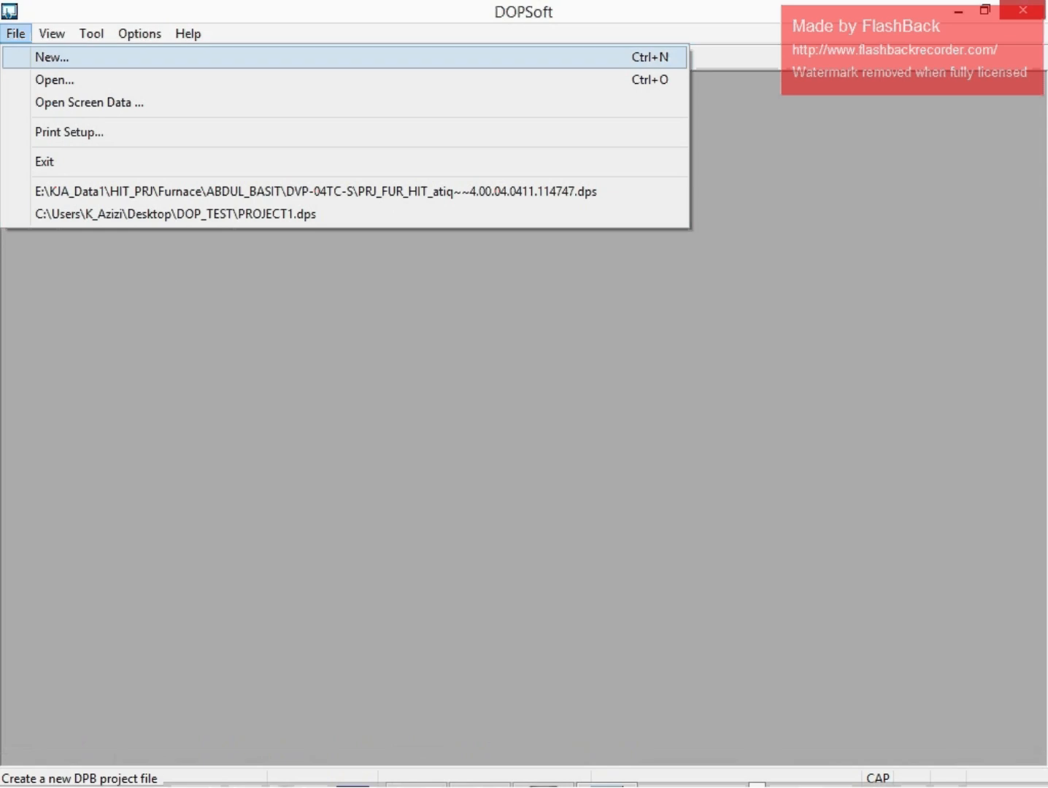
{"action": "left_click", "coordinate": [46, 54]}
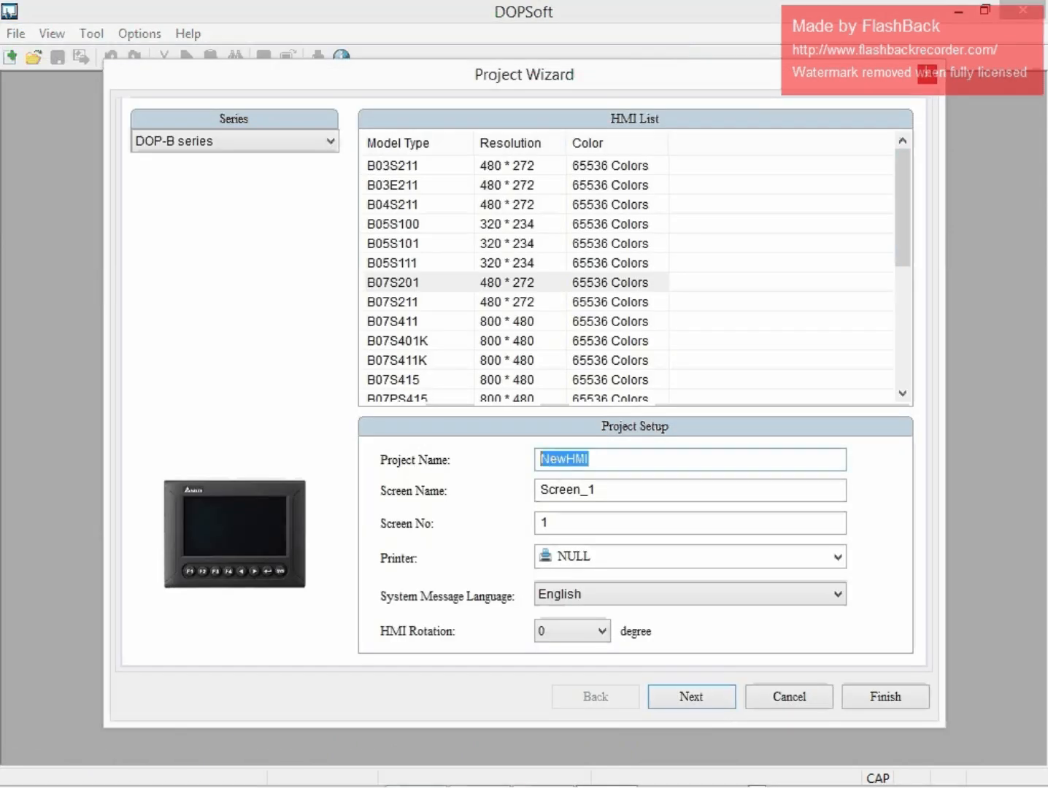
{"action": "type", "text": "DOP"}
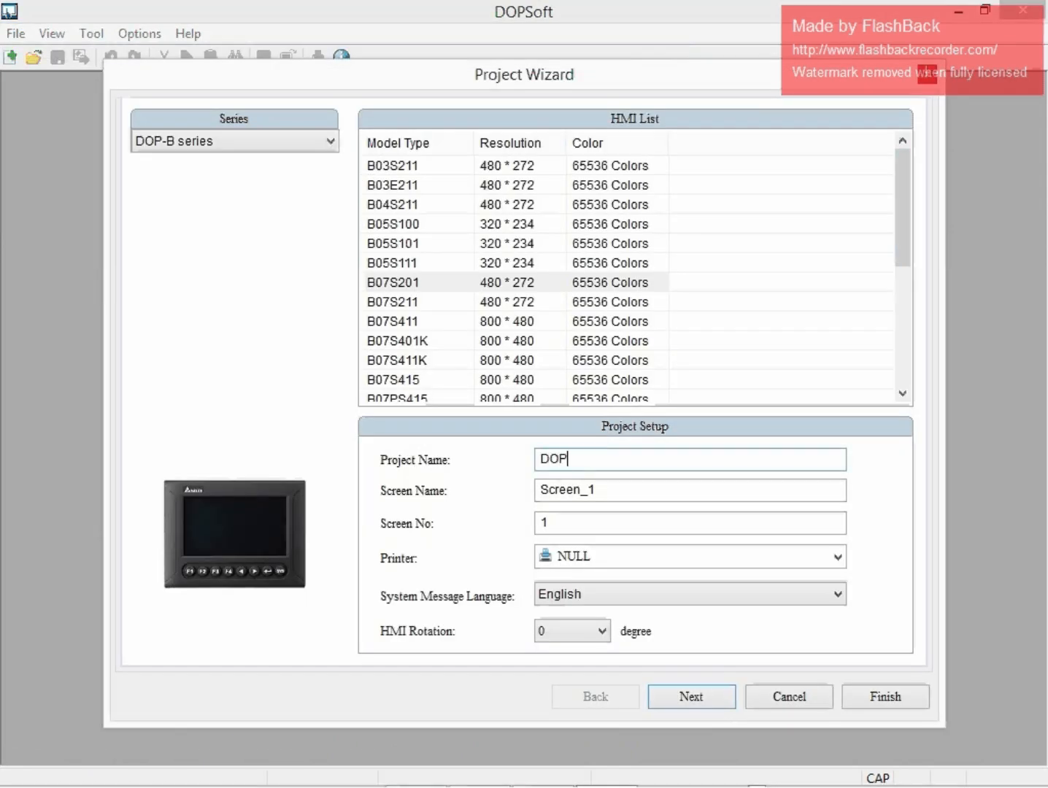
{"action": "type", "text": "_HMI_PROJECT"}
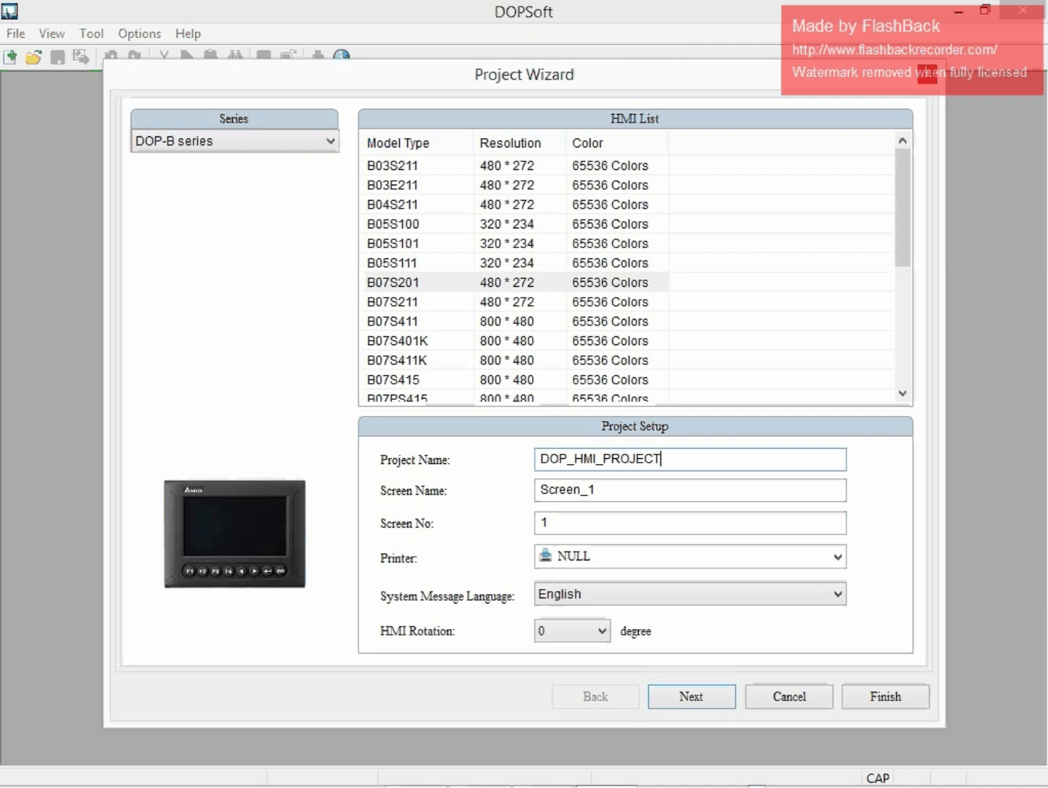
{"action": "type", "text": "260217"}
{"action": "left_click", "coordinate": [660, 459]}
{"action": "type", "text": "_"}
- Name the project's first screen MAIN and continue to the communication settings
{"action": "key", "text": "Tab"}
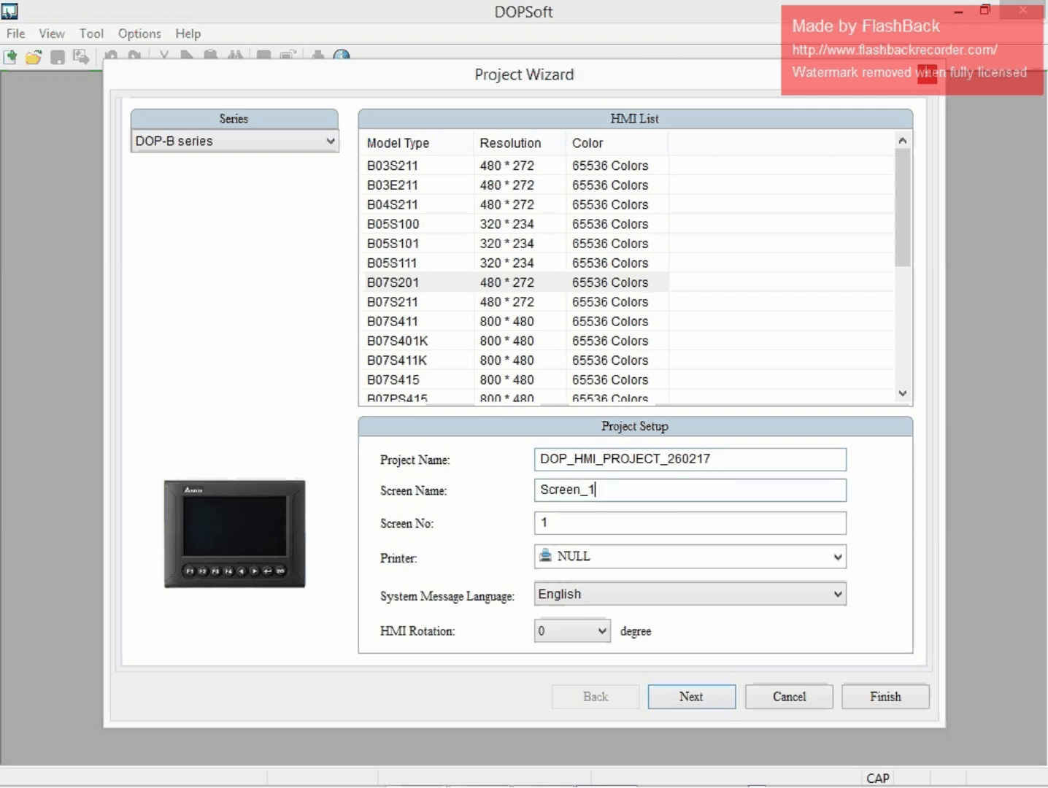
{"action": "type", "text": "MAIN"}
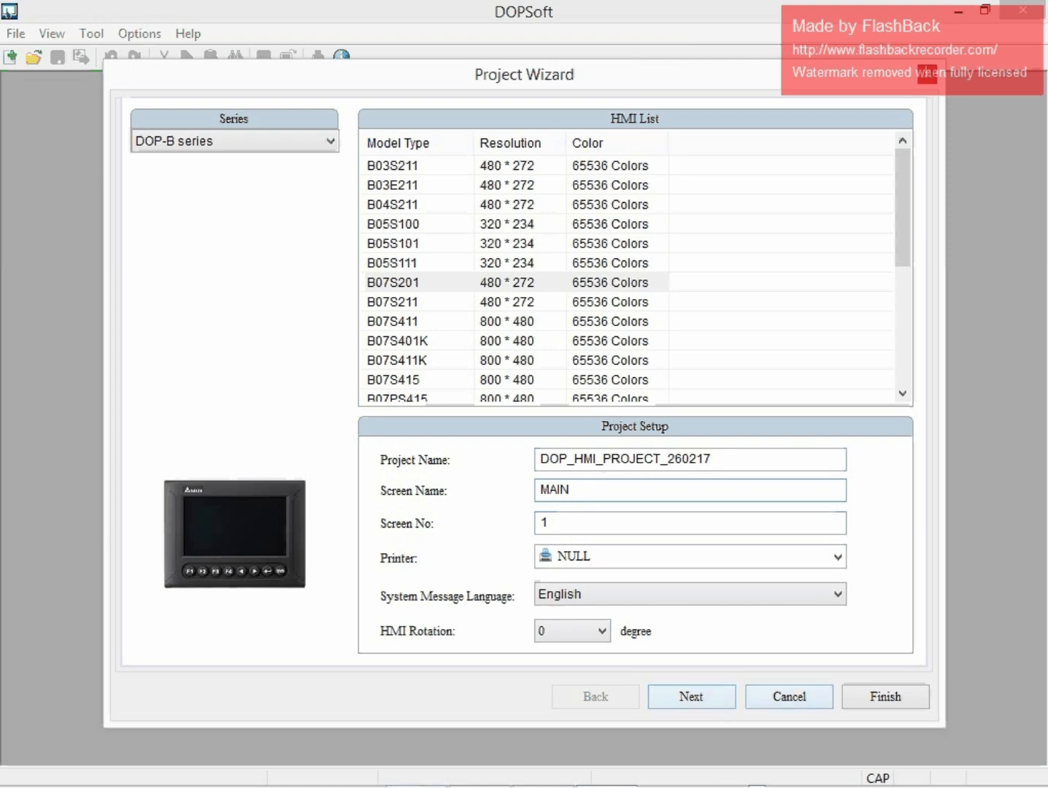
{"action": "left_click", "coordinate": [691, 696]}
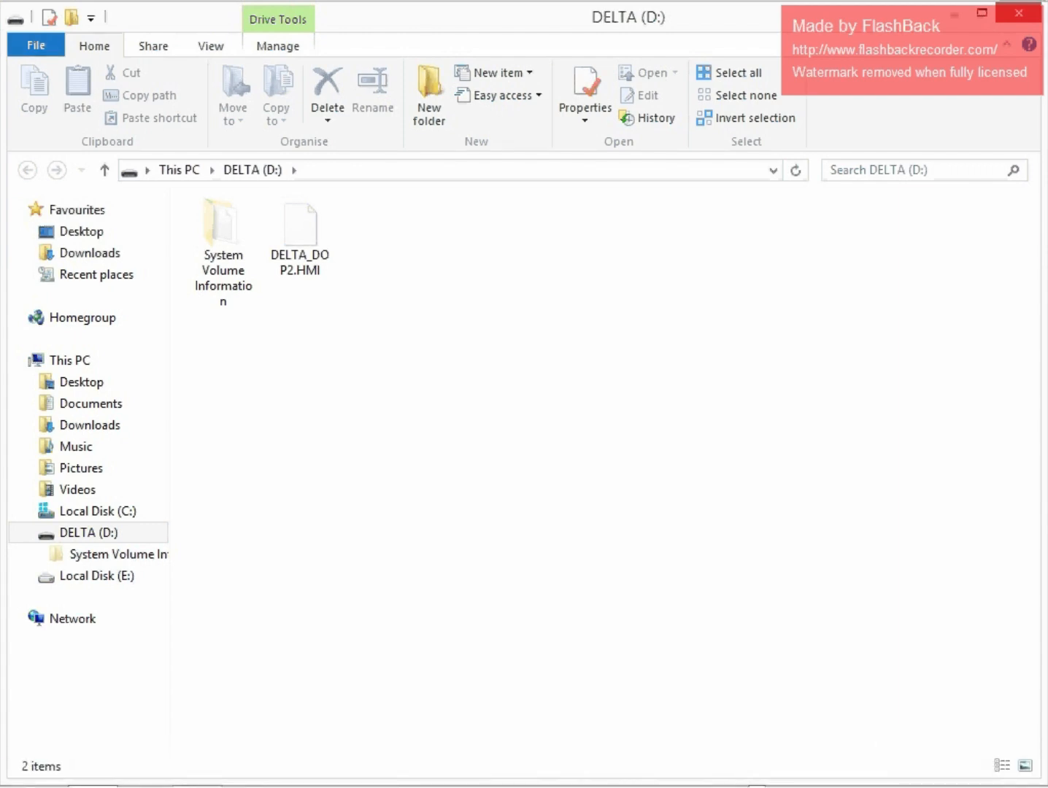
- Disable the connection on COM2 and enable the connection on COM1 instead
{"action": "mouse_move", "coordinate": [1046, 785]}
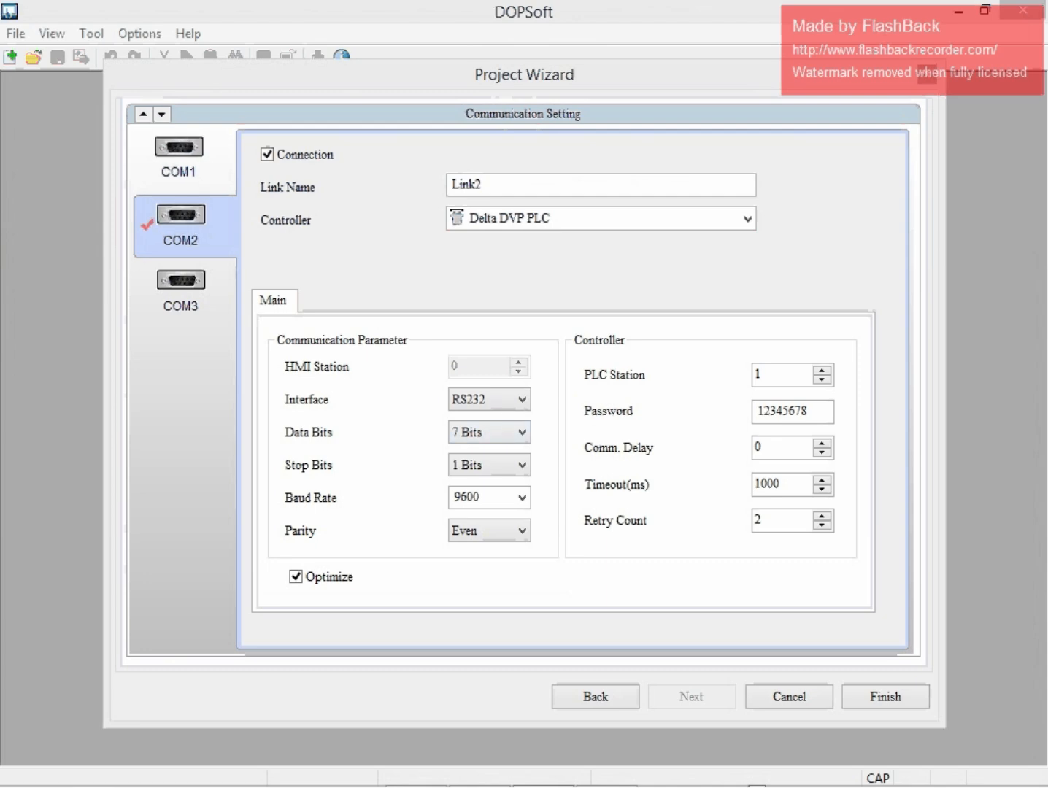
{"action": "left_click", "coordinate": [180, 159]}
{"action": "left_click", "coordinate": [179, 226]}
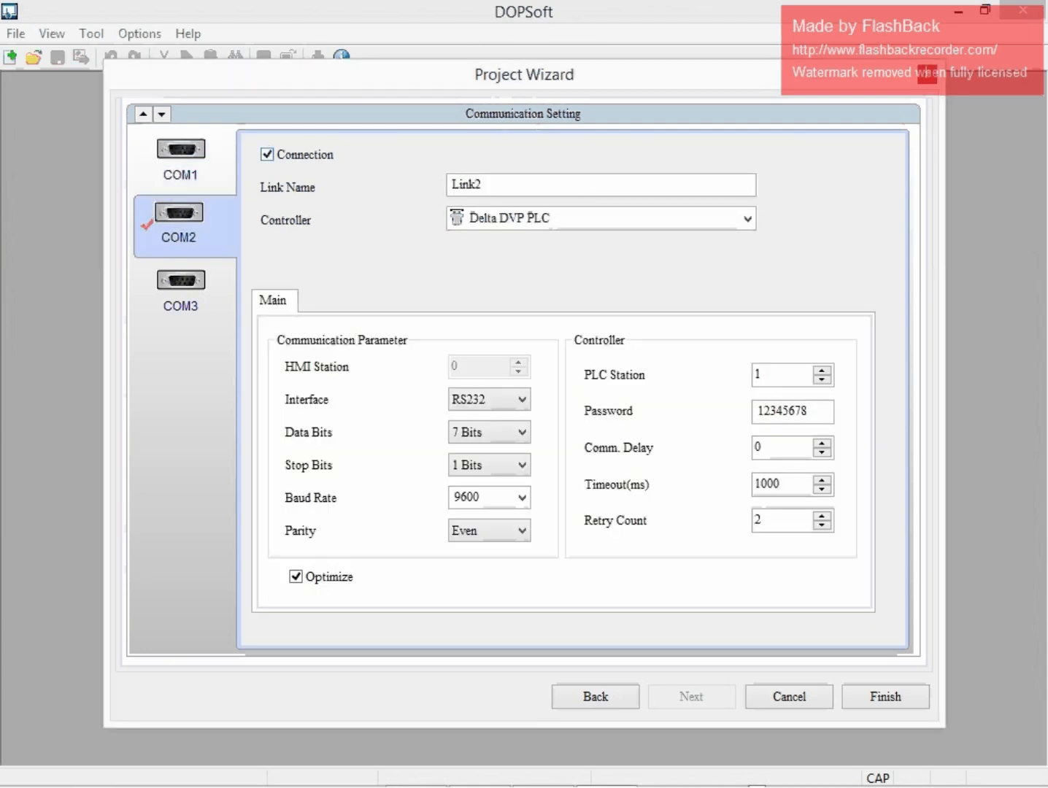
{"action": "left_click", "coordinate": [267, 154]}
{"action": "left_click", "coordinate": [181, 160]}
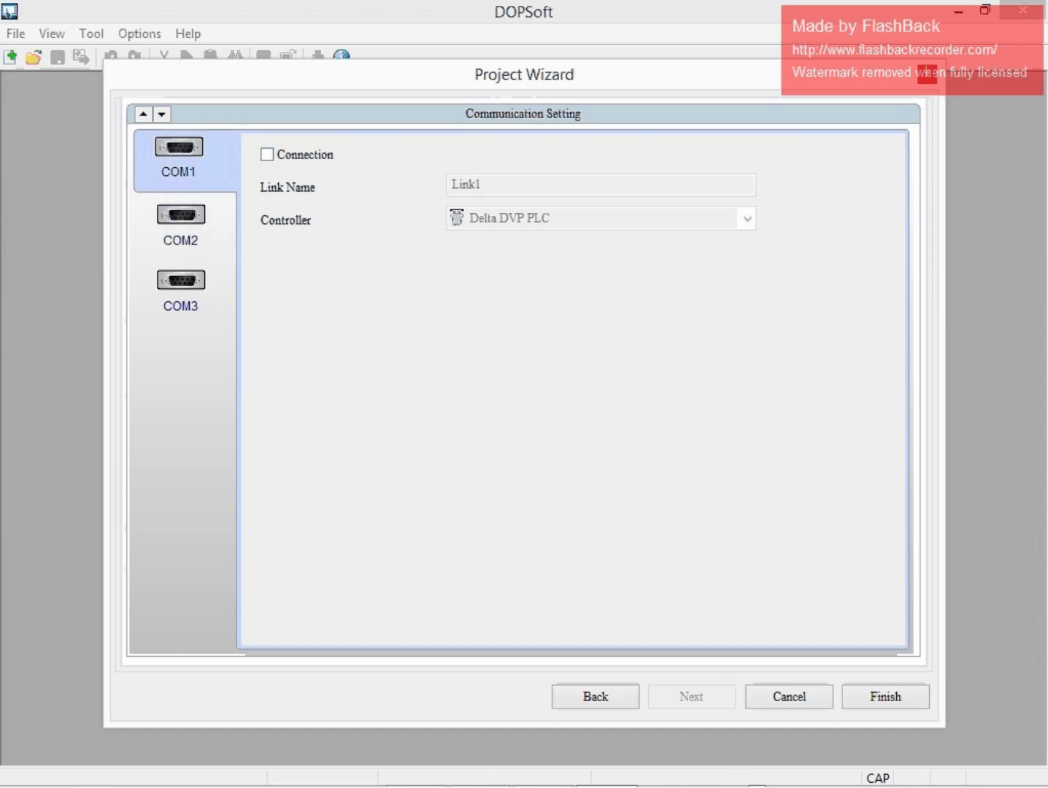
{"action": "left_click", "coordinate": [267, 155]}
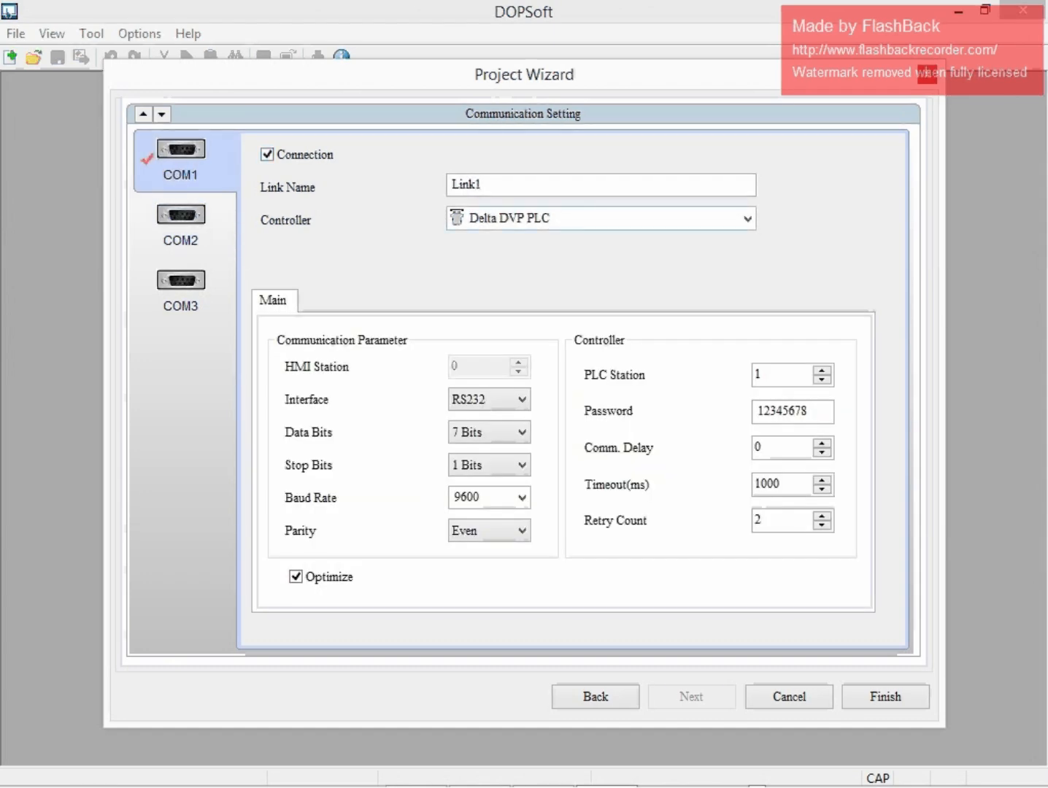
- Set the COM1 link's controller to the SIEMENS S7 200
{"action": "left_click", "coordinate": [747, 218]}
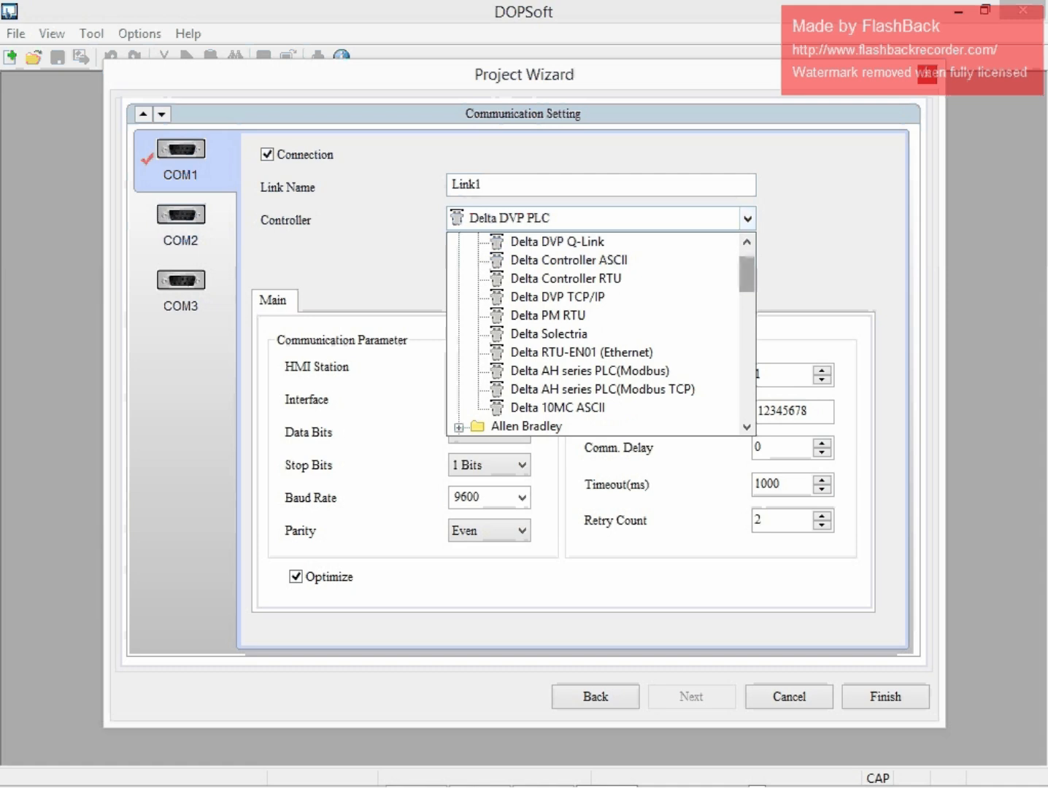
{"action": "left_click_drag", "start_coordinate": [746, 274], "coordinate": [747, 383]}
{"action": "left_click", "coordinate": [459, 389]}
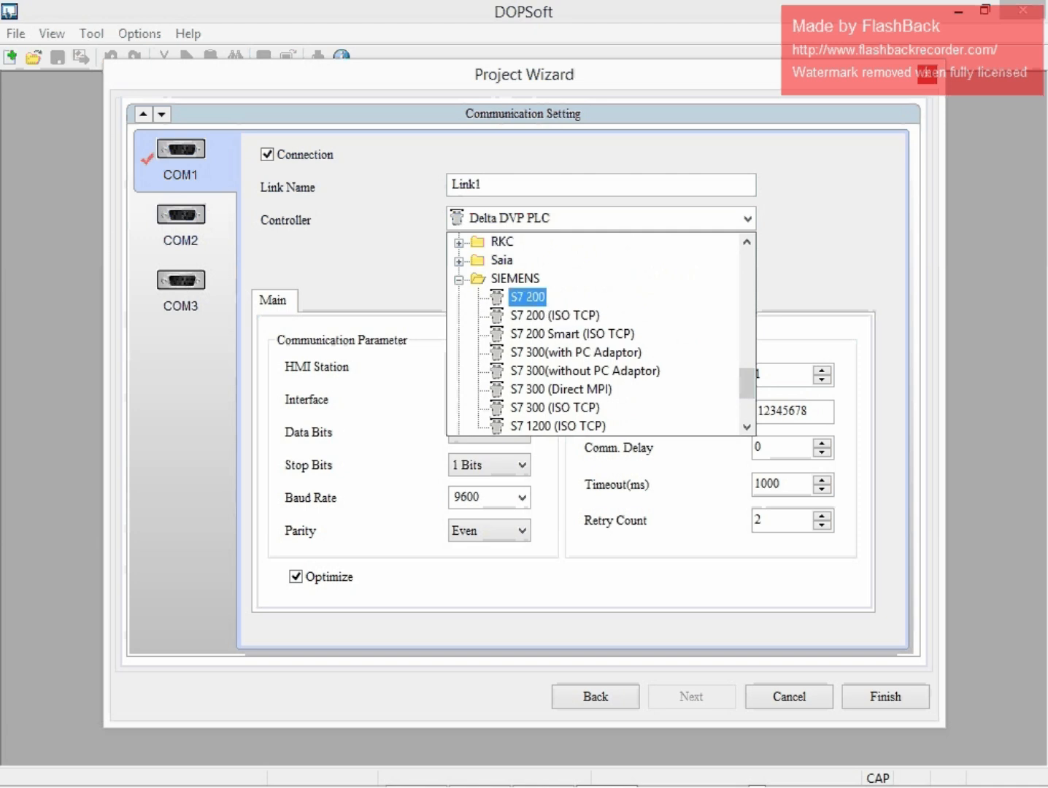
{"action": "left_click", "coordinate": [526, 297]}
- Check the COM1 interface options, keep RS232 and finish the project wizard
{"action": "left_click", "coordinate": [521, 399]}
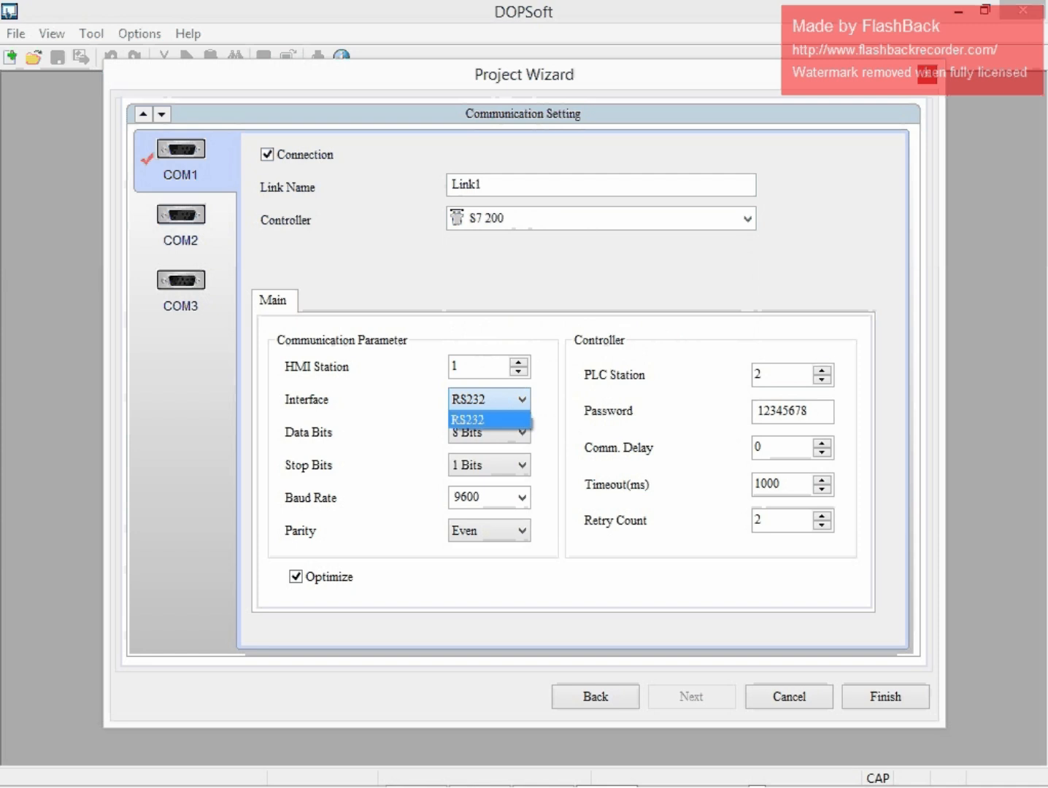
{"action": "left_click", "coordinate": [521, 399]}
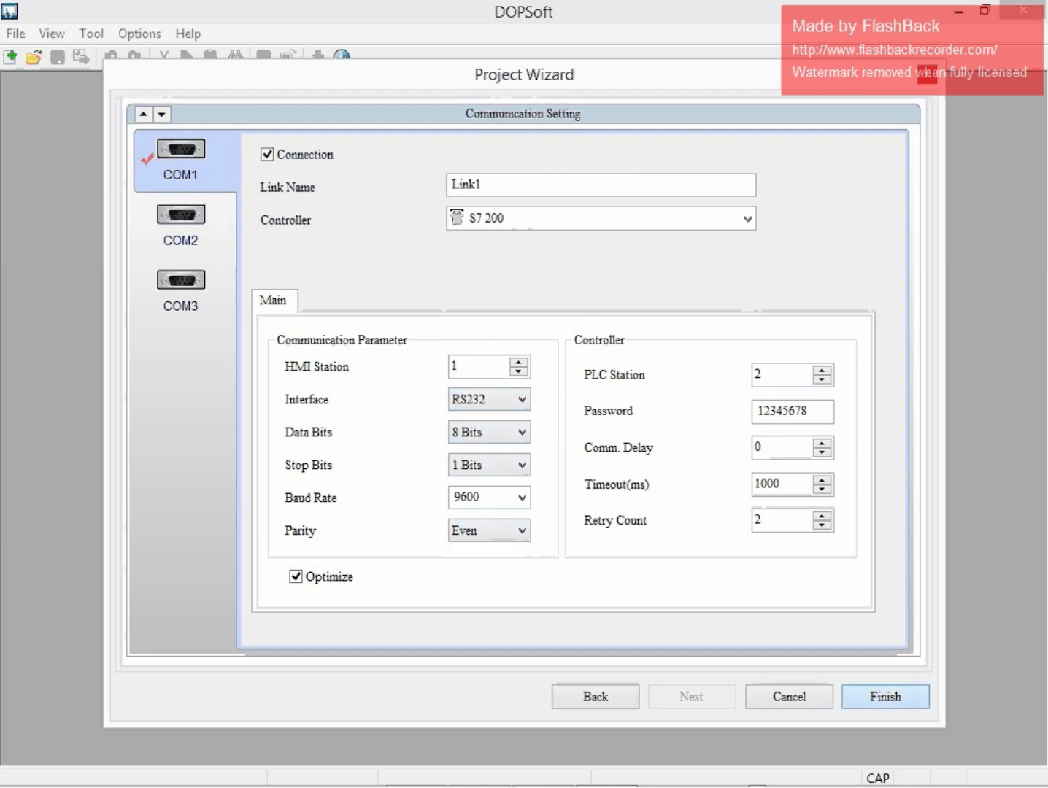
{"action": "left_click", "coordinate": [885, 695]}
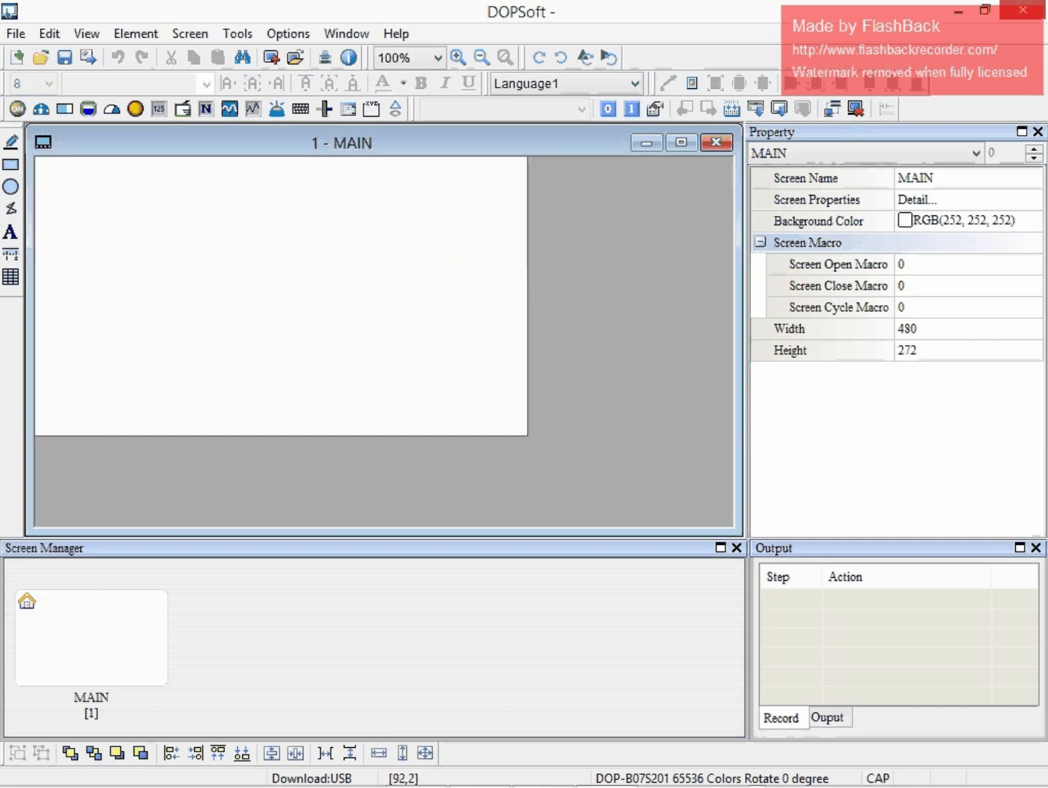
- Add a new screen named PROCESS1 with screen ID 2
{"action": "left_click", "coordinate": [190, 32]}
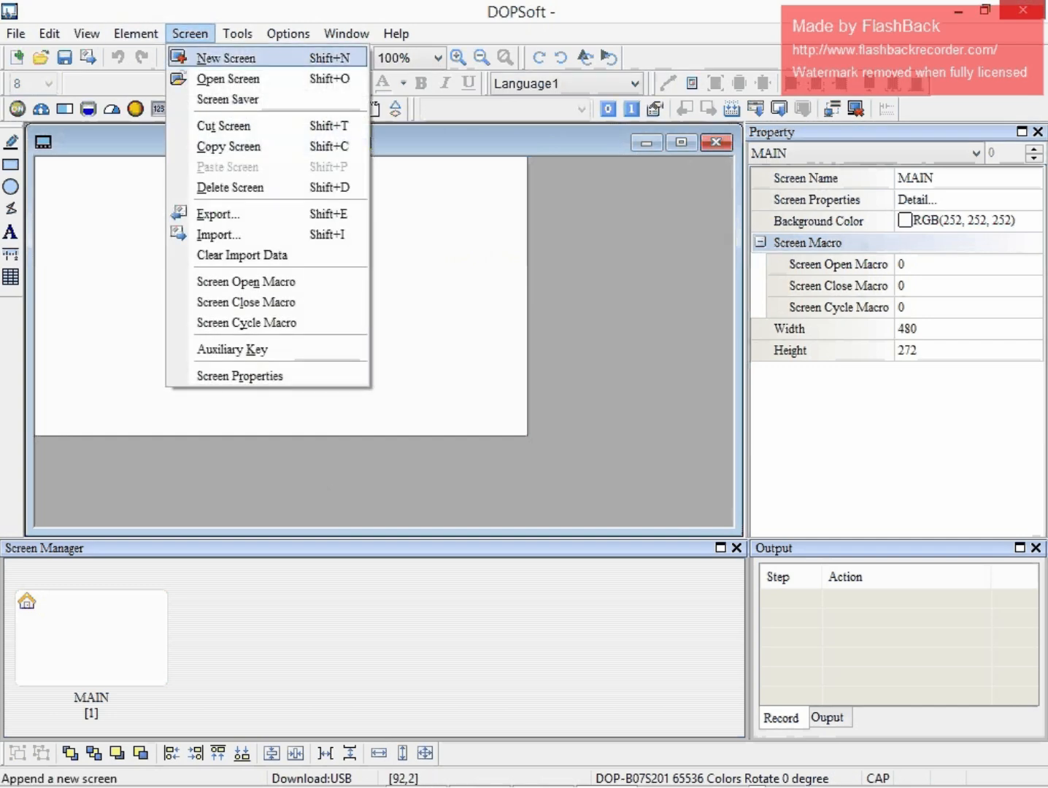
{"action": "left_click", "coordinate": [223, 58]}
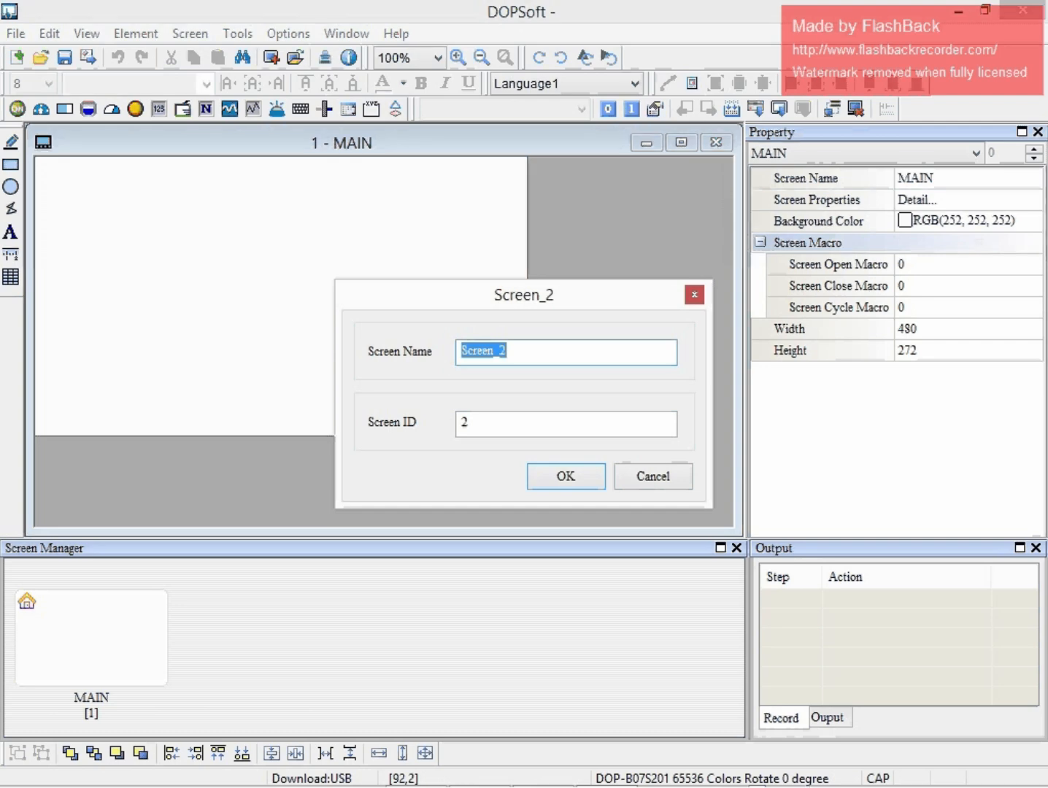
{"action": "type", "text": "P"}
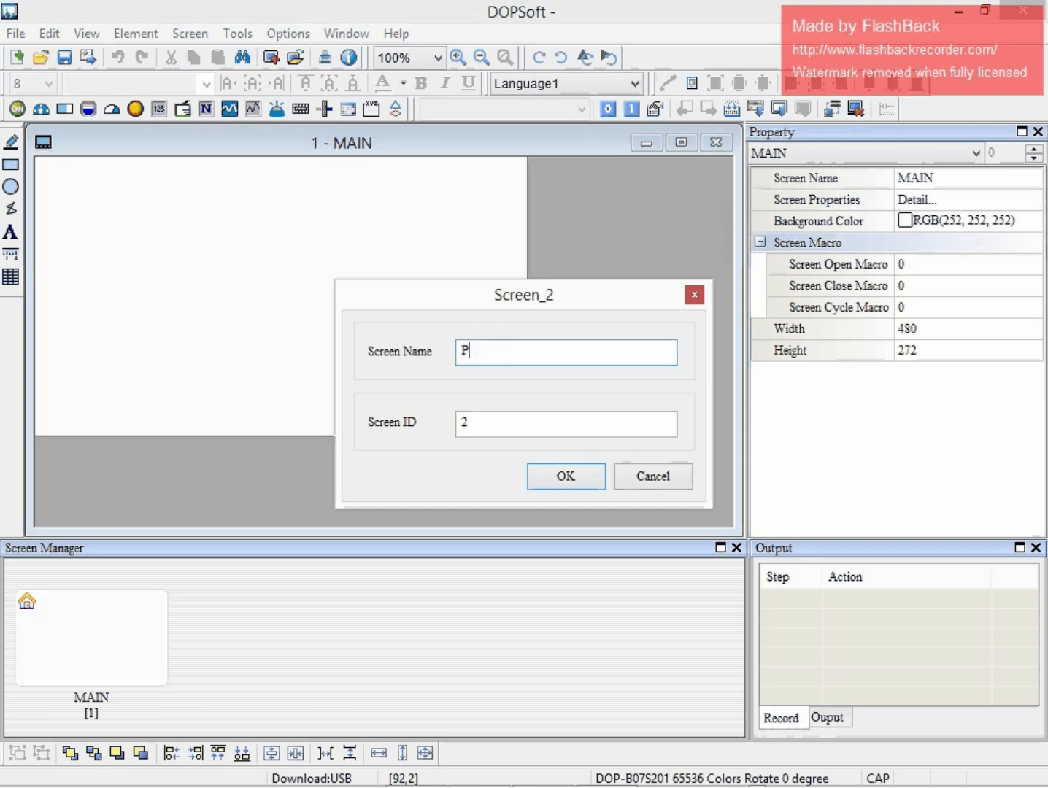
{"action": "type", "text": "ROCESS1"}
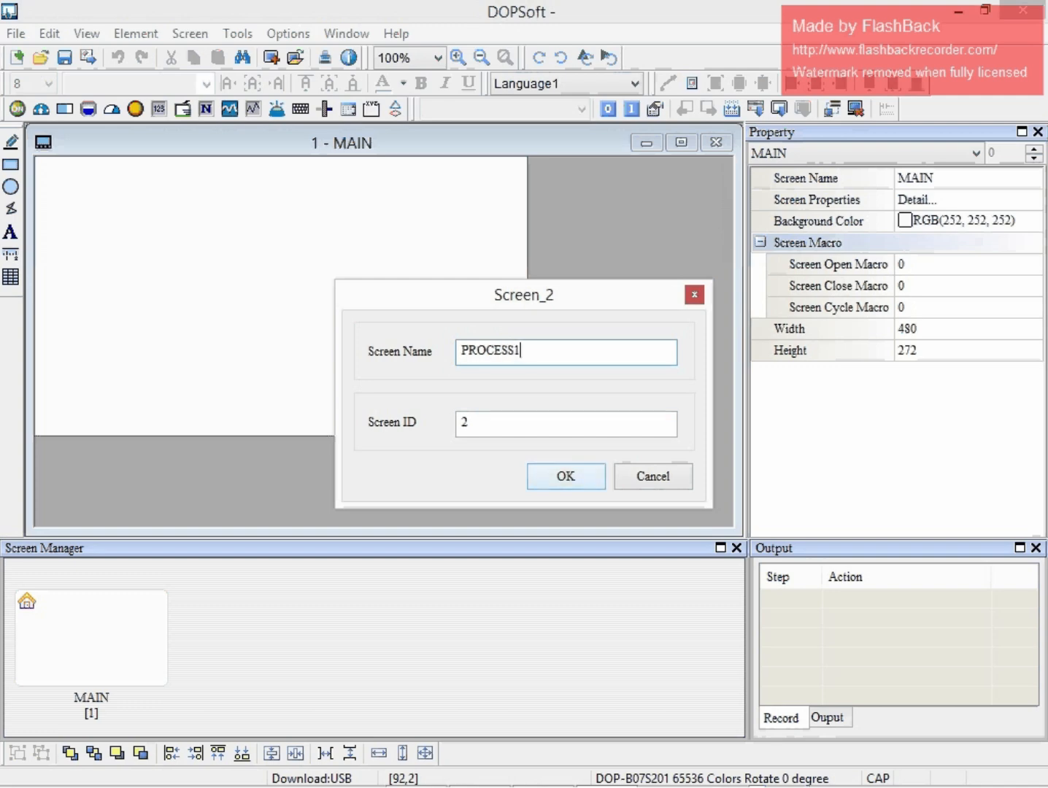
{"action": "key", "text": "Return"}
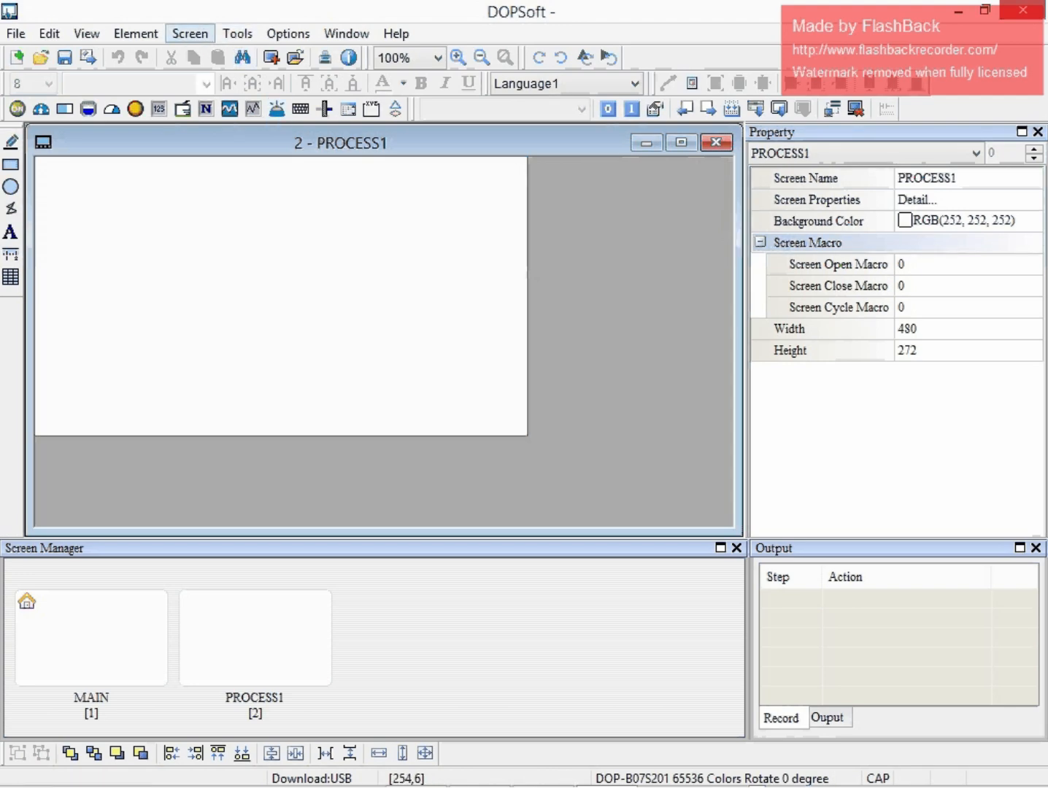
- Add a new screen named PROCESS2 with screen ID 3
{"action": "left_click", "coordinate": [190, 34]}
{"action": "left_click", "coordinate": [216, 57]}
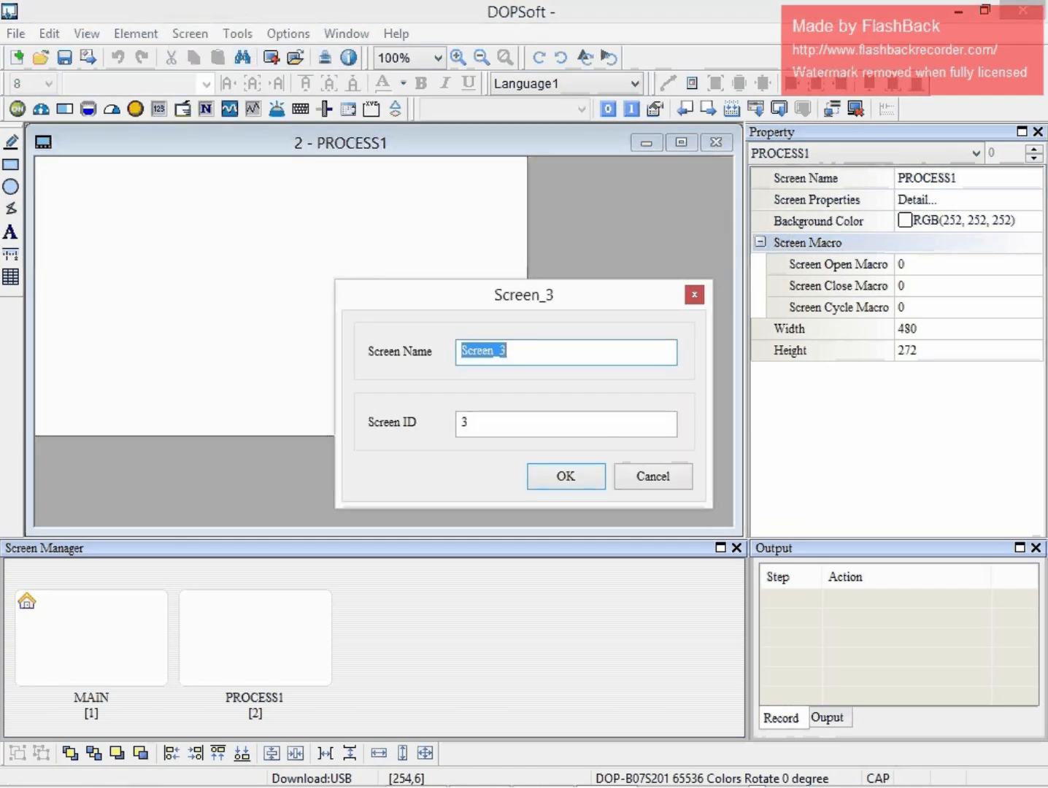
{"action": "type", "text": "PROC"}
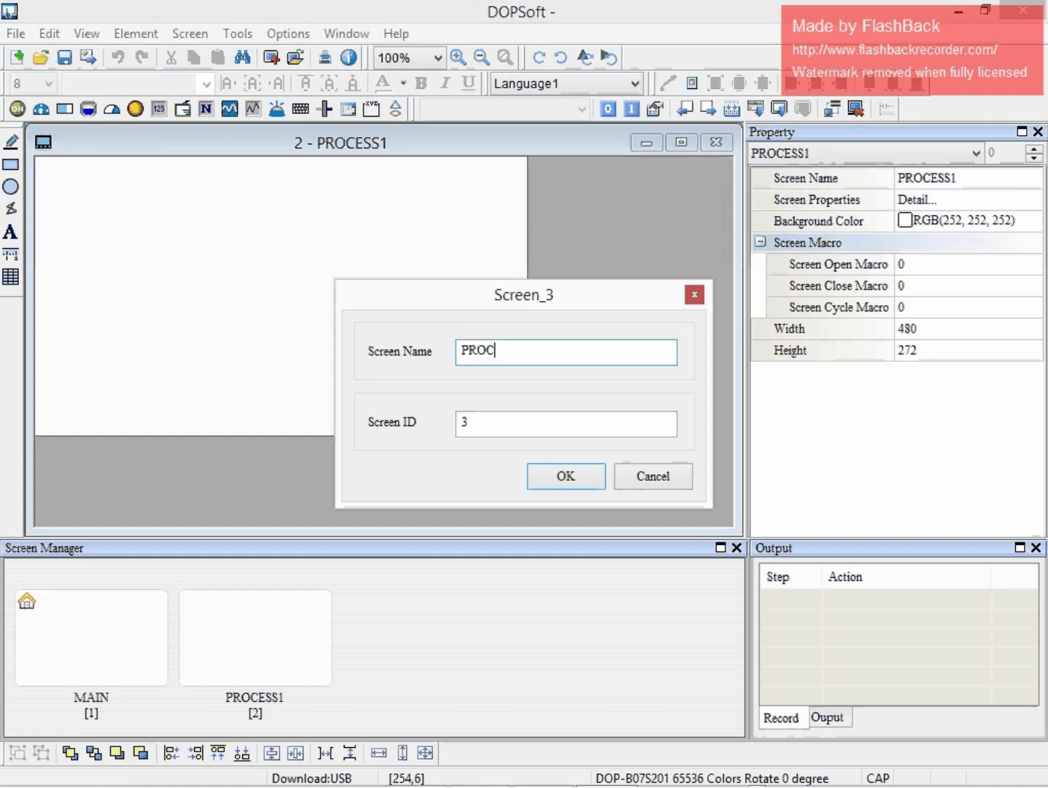
{"action": "type", "text": "ESS2"}
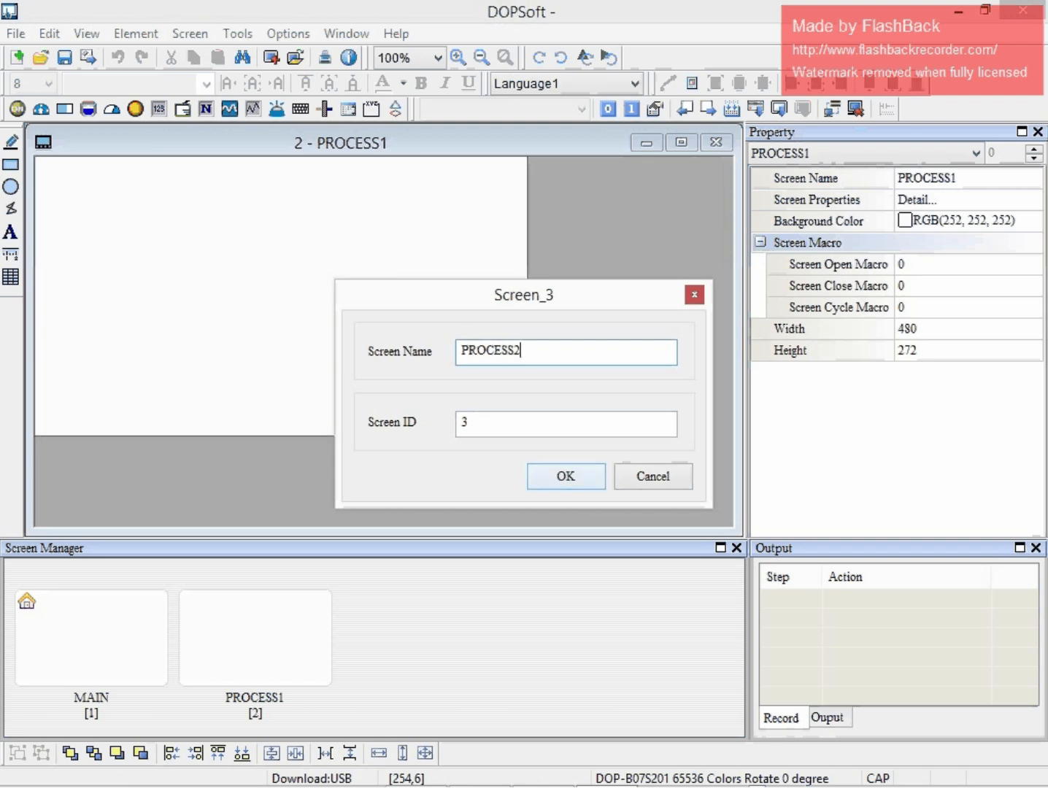
{"action": "key", "text": "Return"}
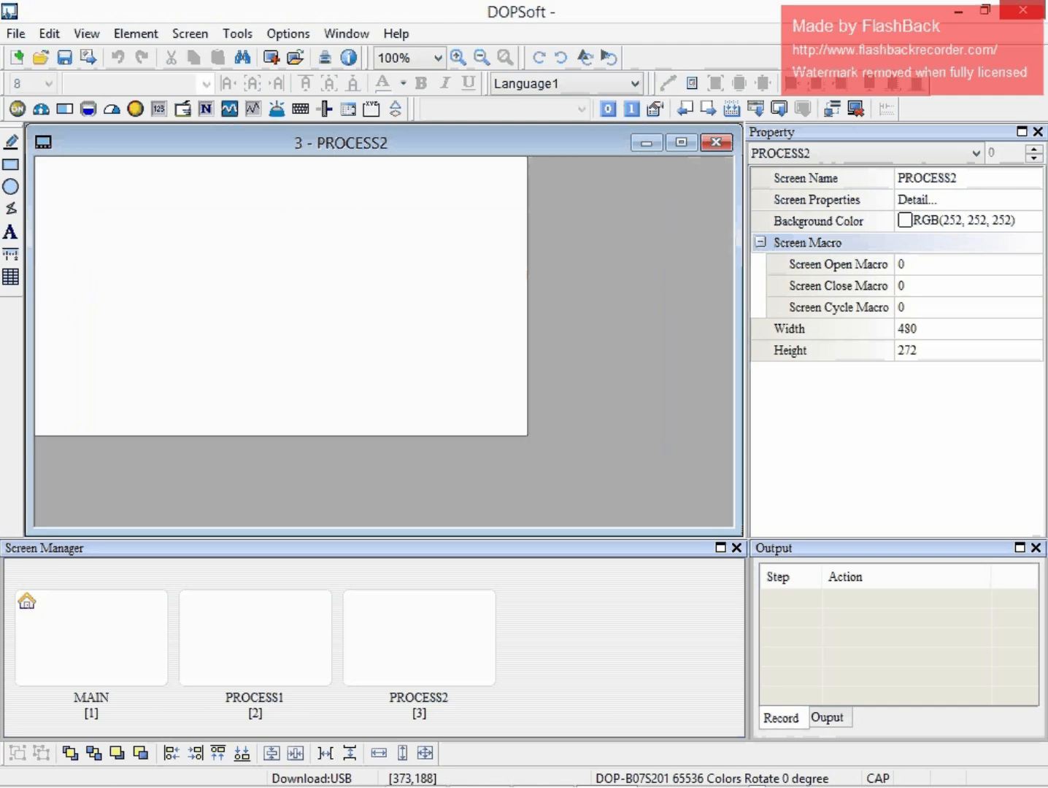
- Look at the HMI's start screen in the CyberLink YouCam camera view and return to DOPSoft
{"action": "left_click", "coordinate": [543, 767]}
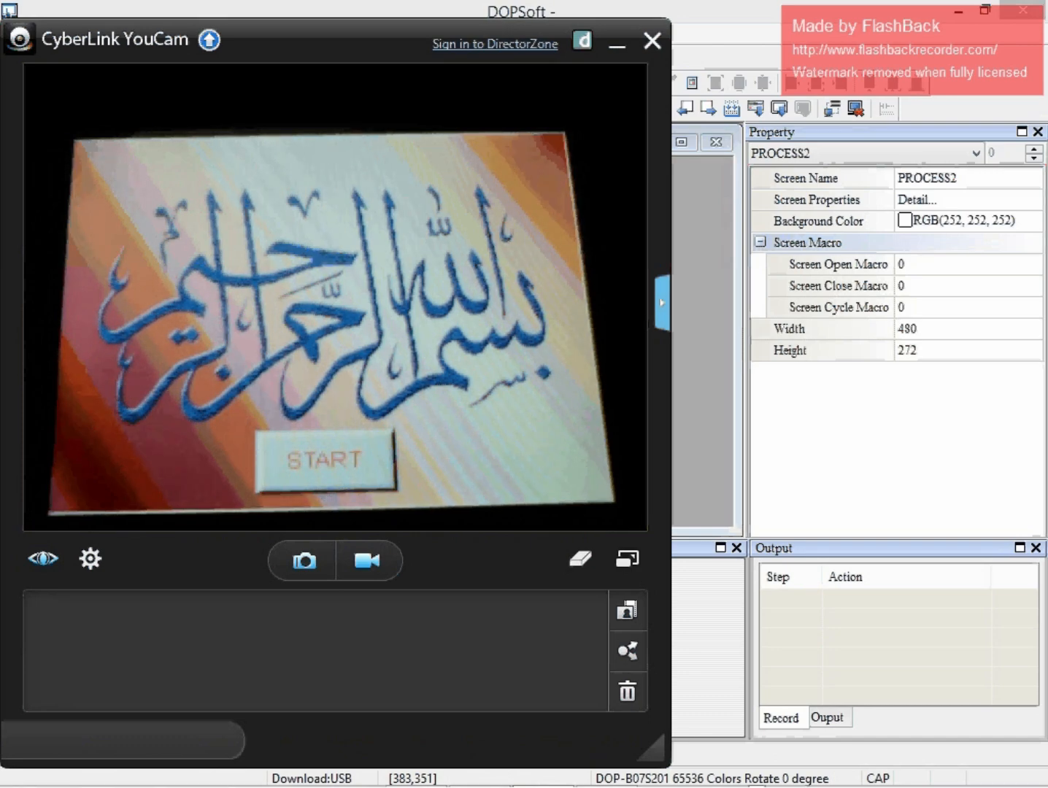
{"action": "left_click", "coordinate": [606, 767]}
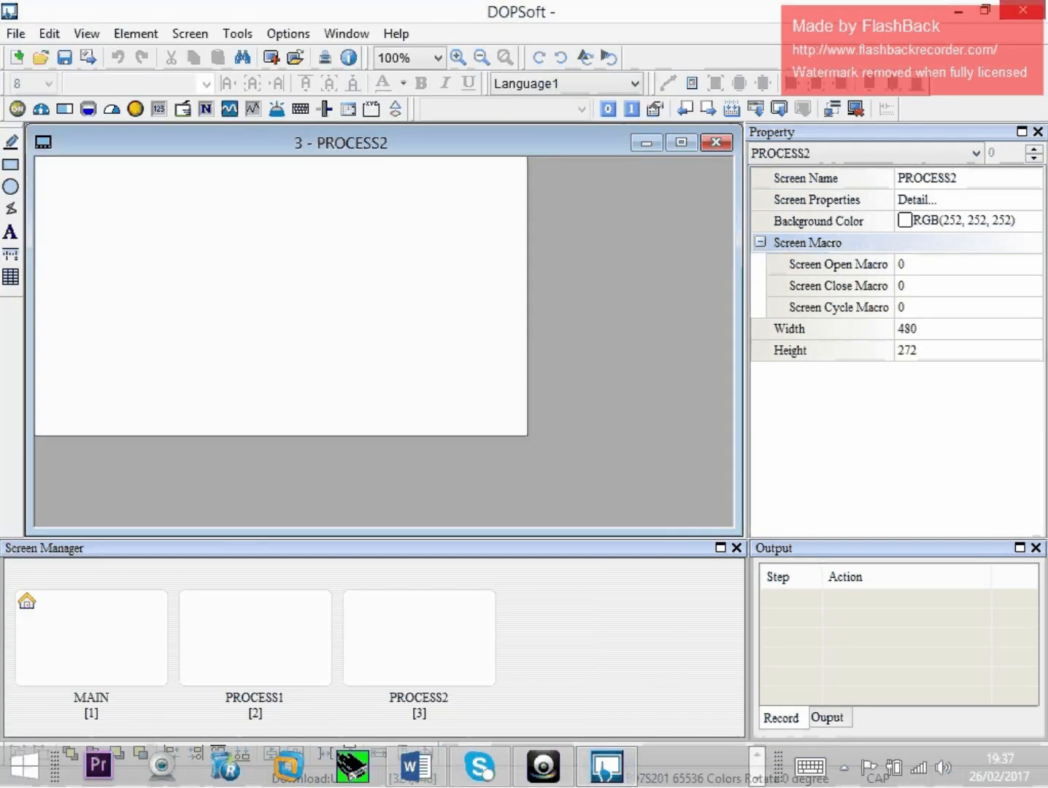
- Switch to the Opera browser and run a Google image search for "MISSMILLAH"
{"action": "left_click", "coordinate": [756, 756]}
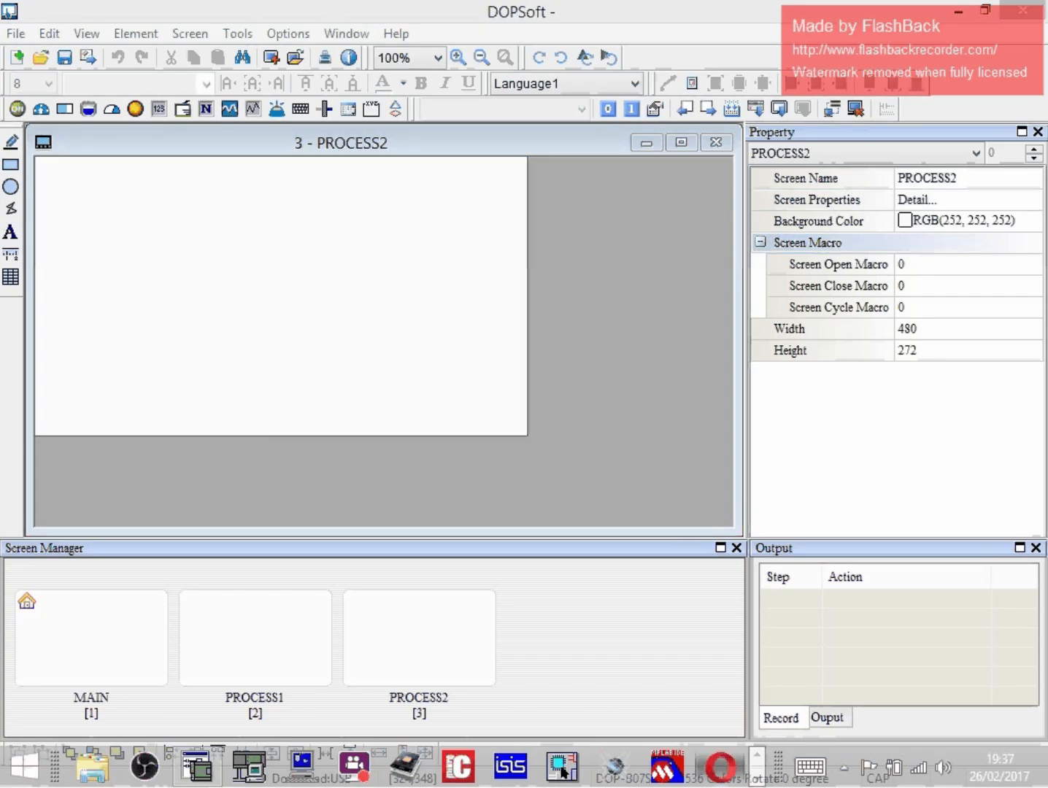
{"action": "left_click", "coordinate": [721, 766]}
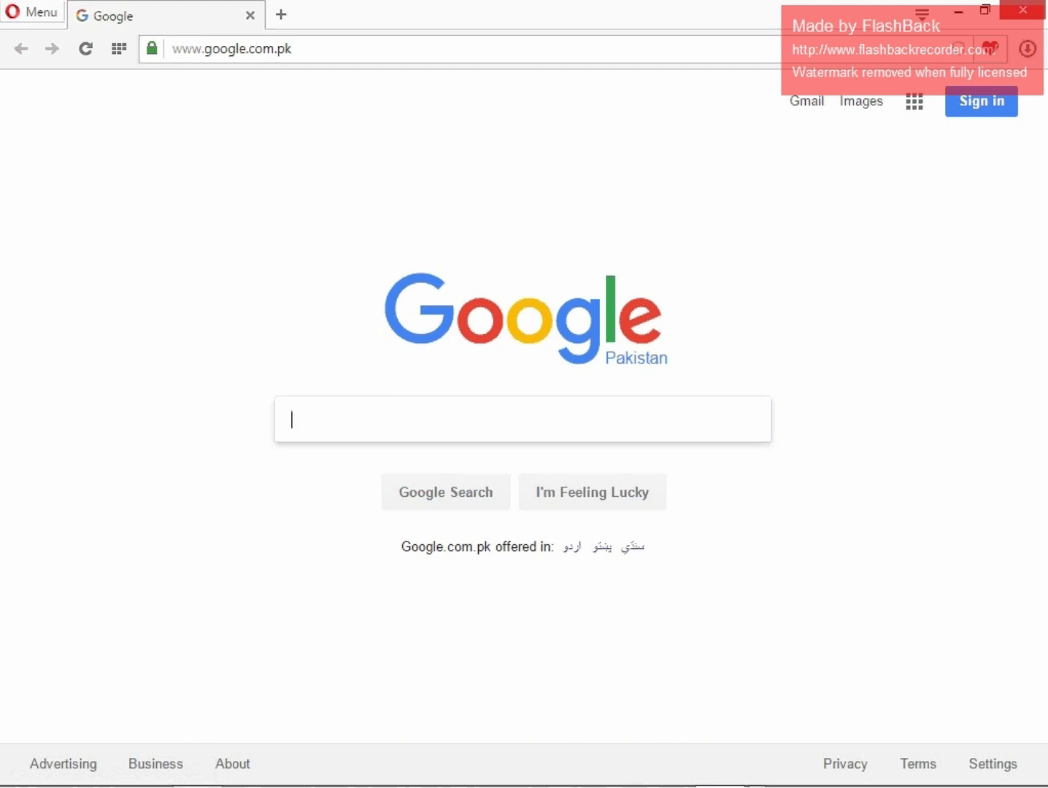
{"action": "type", "text": "MISSMI"}
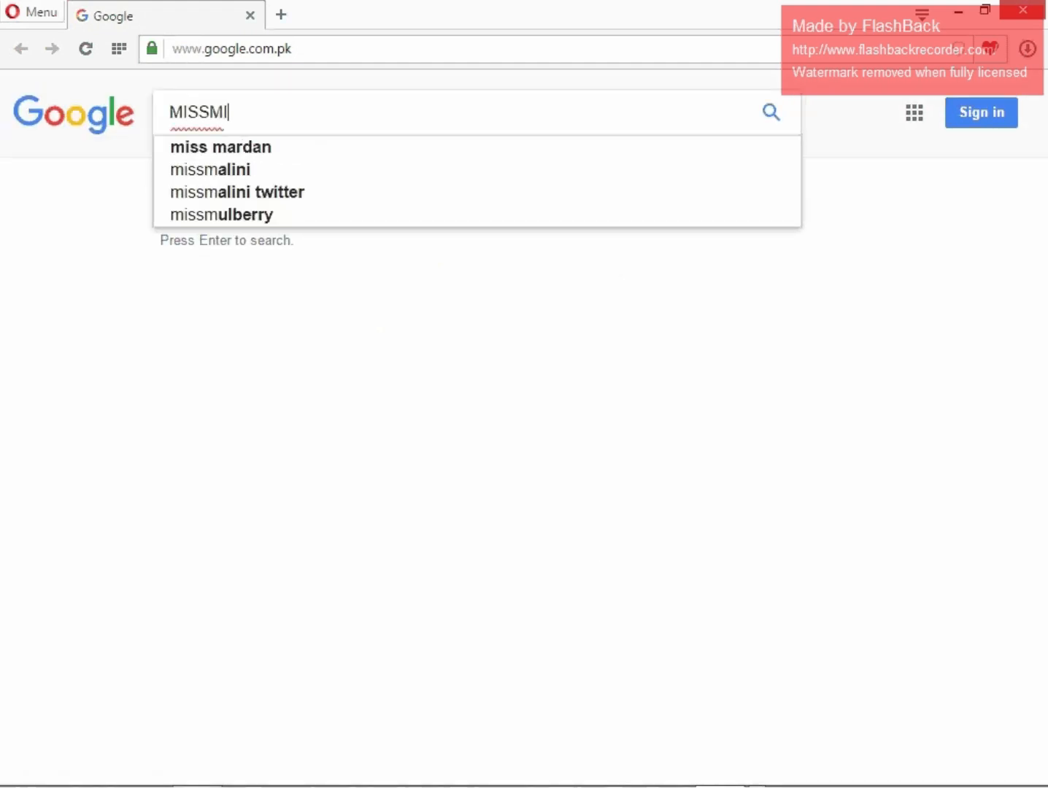
{"action": "type", "text": "LLAH"}
{"action": "key", "text": "Return"}
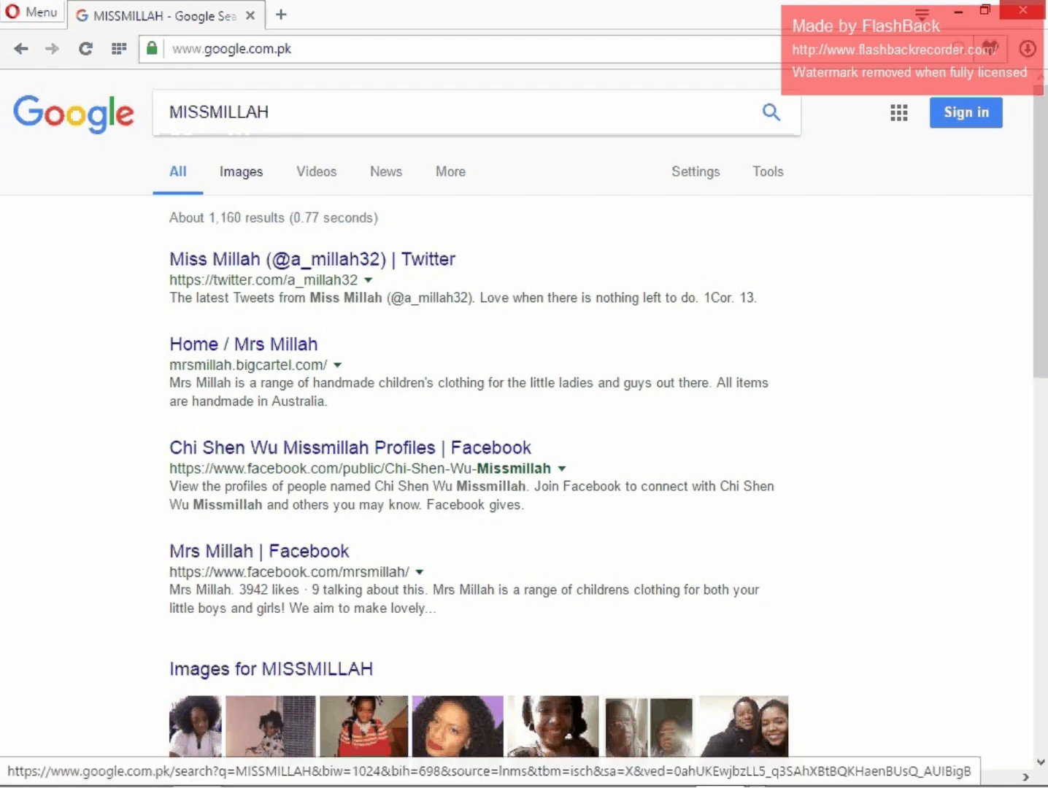
{"action": "left_click", "coordinate": [240, 171]}
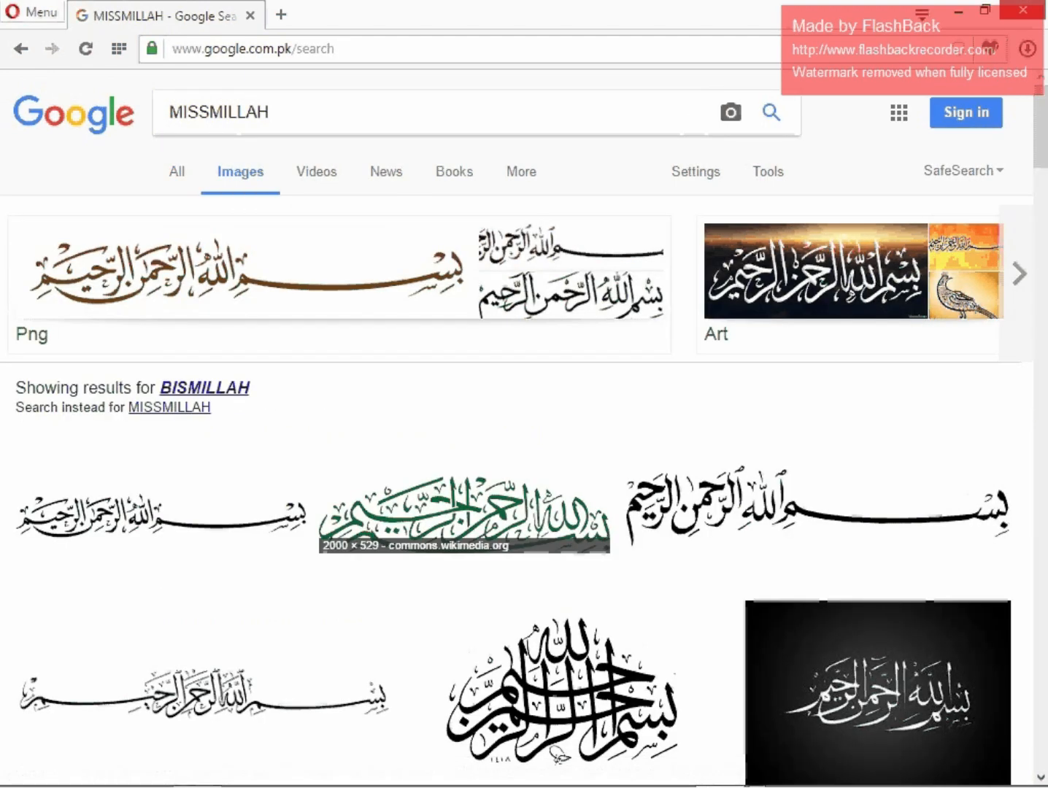
- Browse the calligraphy image results and open the 1920 × 1080 white-on-black Bismillah image from youtube.com
{"action": "scroll", "coordinate": [439, 306], "scroll_direction": "down", "scroll_amount": 20}
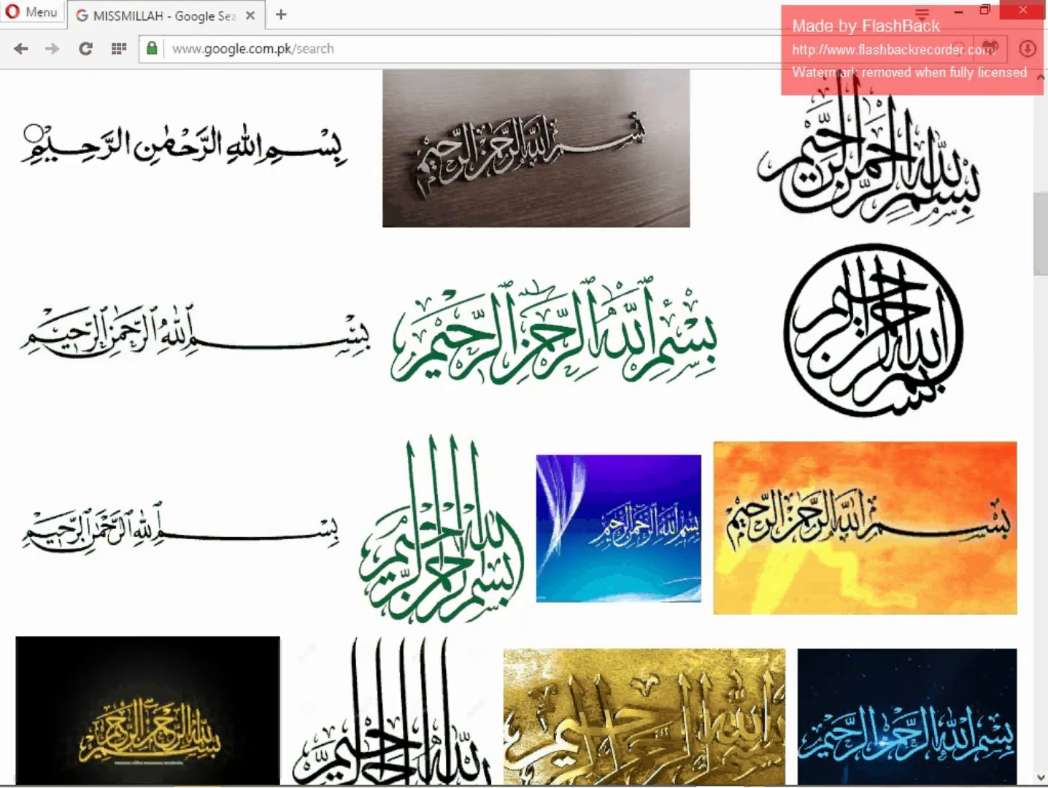
{"action": "scroll", "coordinate": [467, 511], "scroll_direction": "down", "scroll_amount": 4}
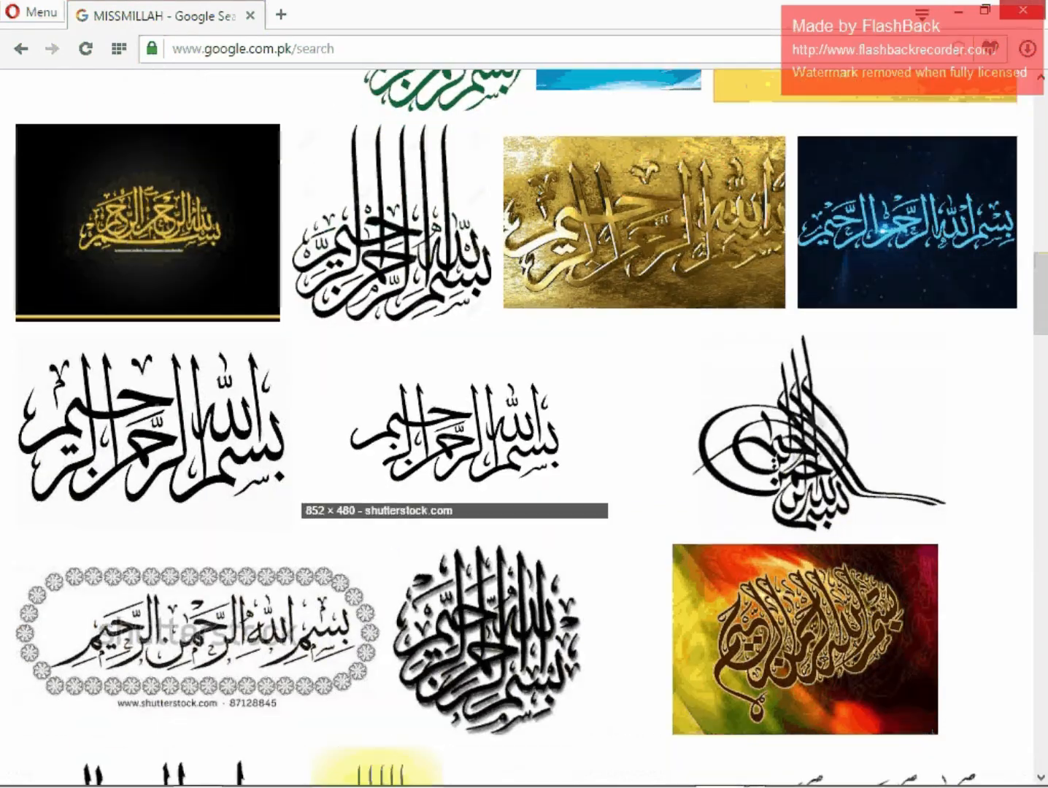
{"action": "scroll", "coordinate": [416, 496], "scroll_direction": "down", "scroll_amount": 10}
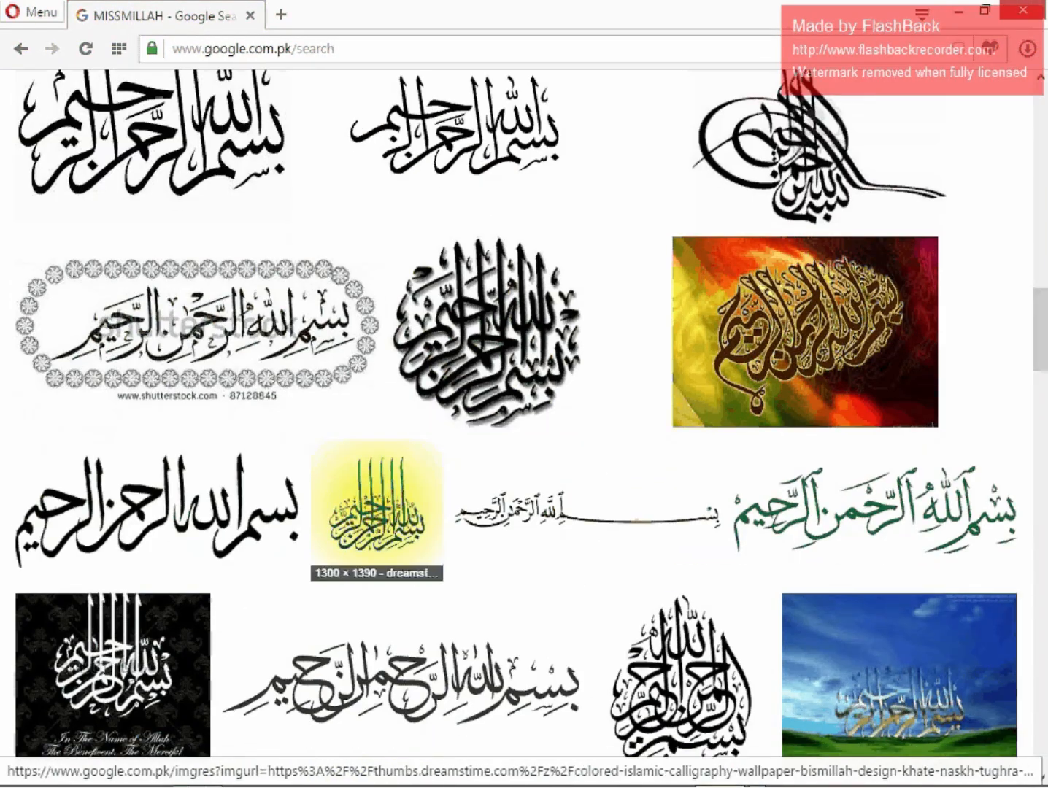
{"action": "scroll", "coordinate": [416, 438], "scroll_direction": "down", "scroll_amount": 2}
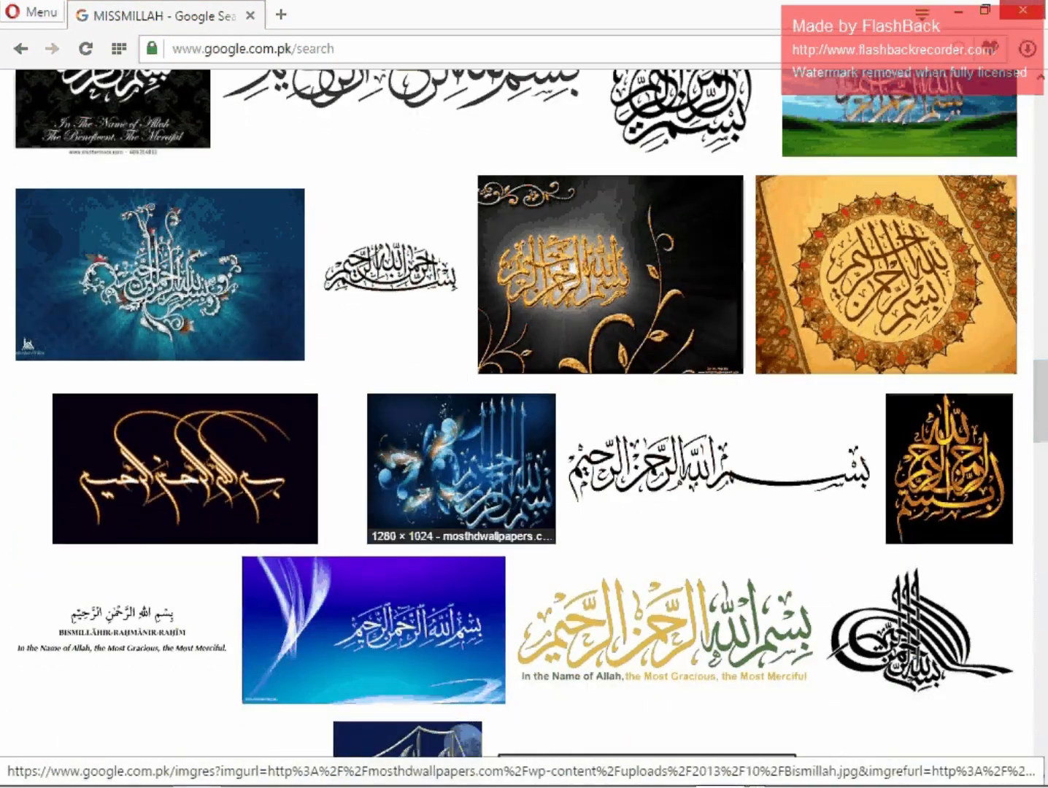
{"action": "scroll", "coordinate": [415, 438], "scroll_direction": "down", "scroll_amount": 4}
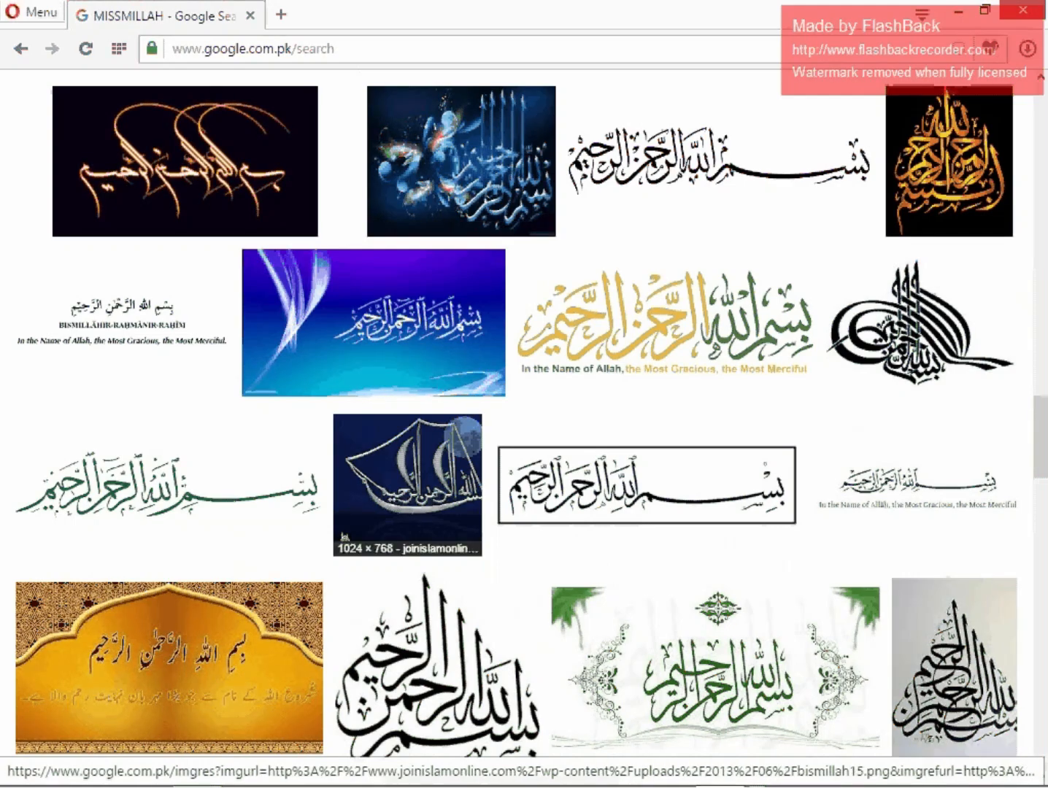
{"action": "scroll", "coordinate": [417, 438], "scroll_direction": "down", "scroll_amount": 4}
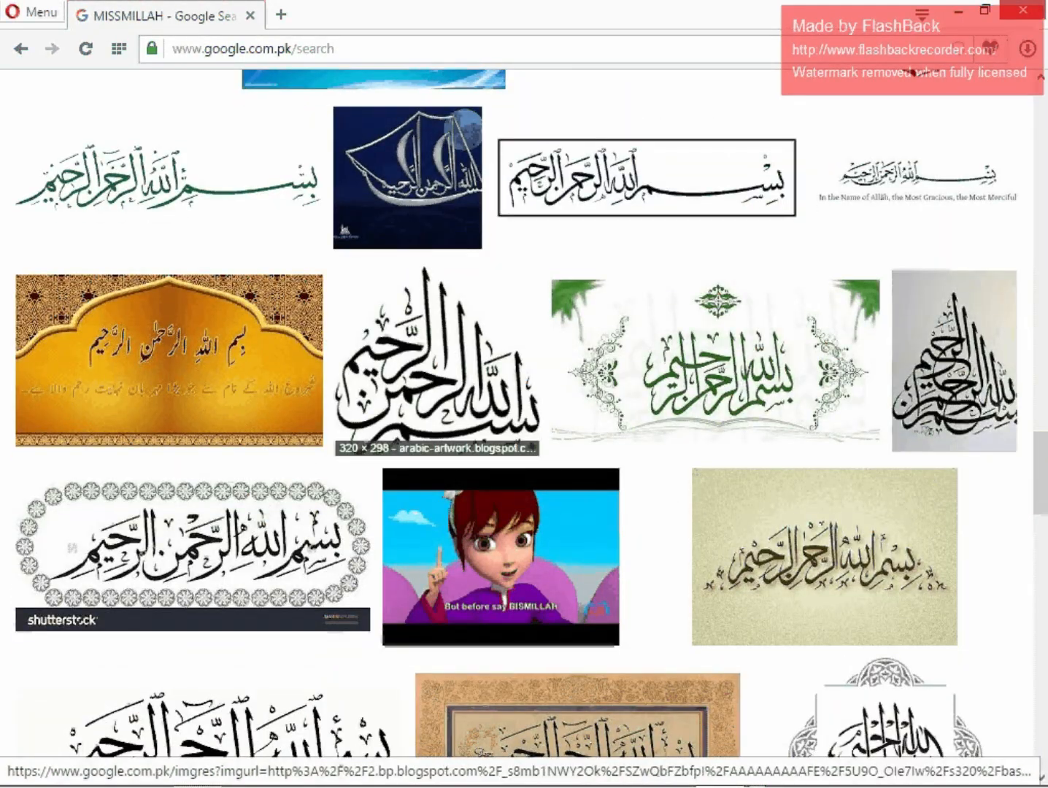
{"action": "scroll", "coordinate": [438, 408], "scroll_direction": "down", "scroll_amount": 5}
{"action": "scroll", "coordinate": [438, 409], "scroll_direction": "down", "scroll_amount": 3}
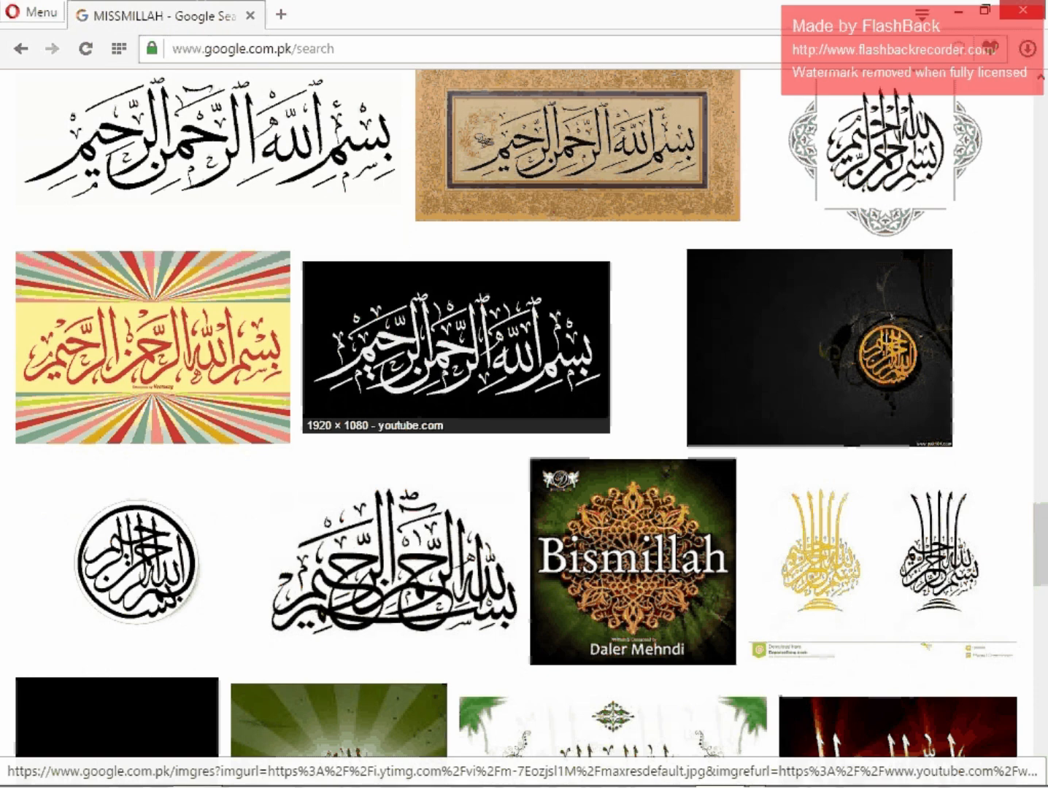
{"action": "left_click", "coordinate": [456, 346]}
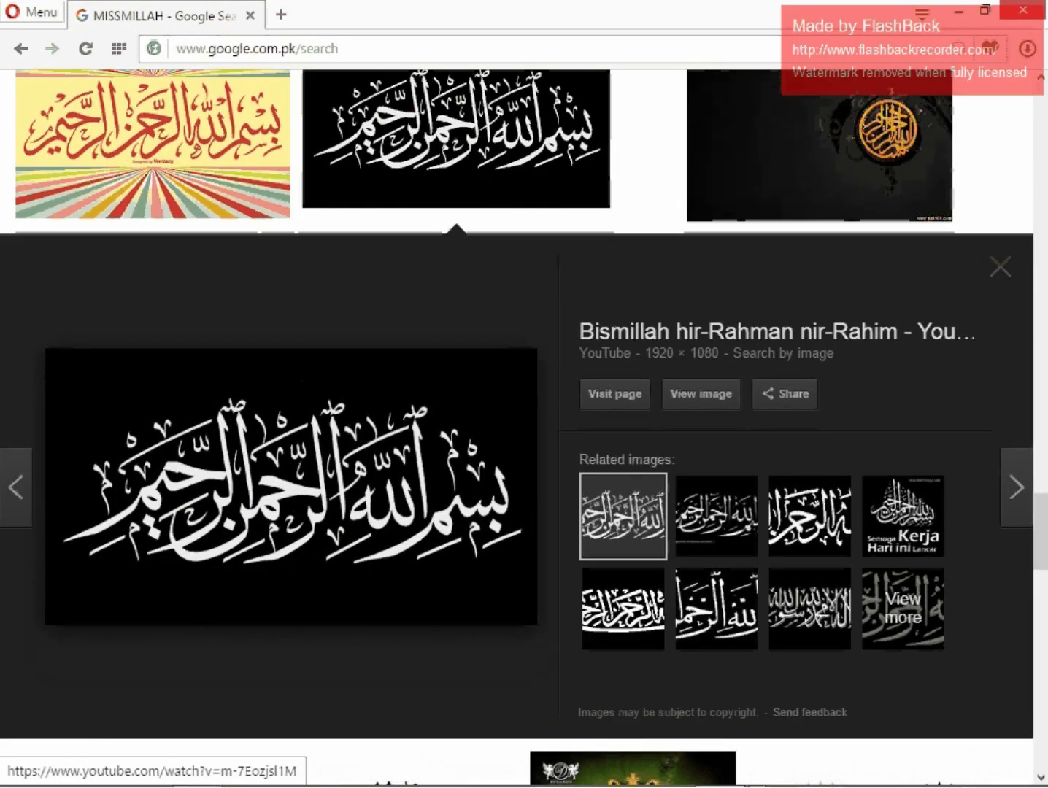
- Save the previewed calligraphy image as BISSMILLAH2.jpg in the DOP_TEST IMAGES folder
{"action": "right_click", "coordinate": [348, 416]}
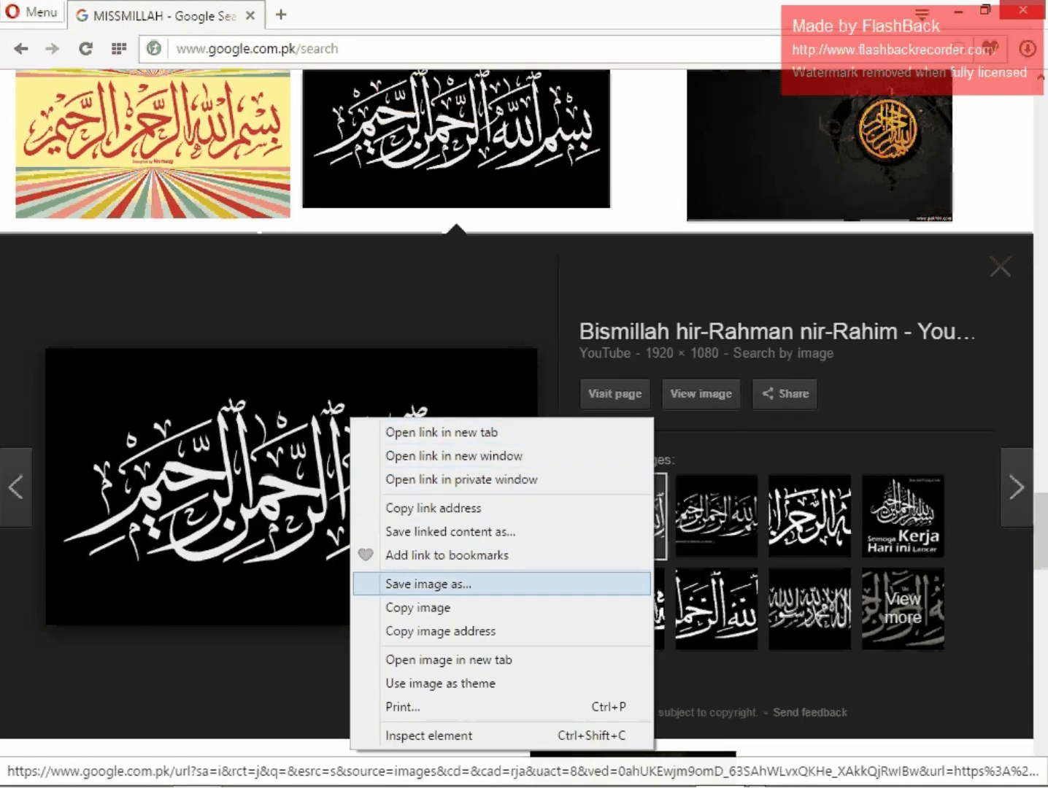
{"action": "left_click", "coordinate": [428, 584]}
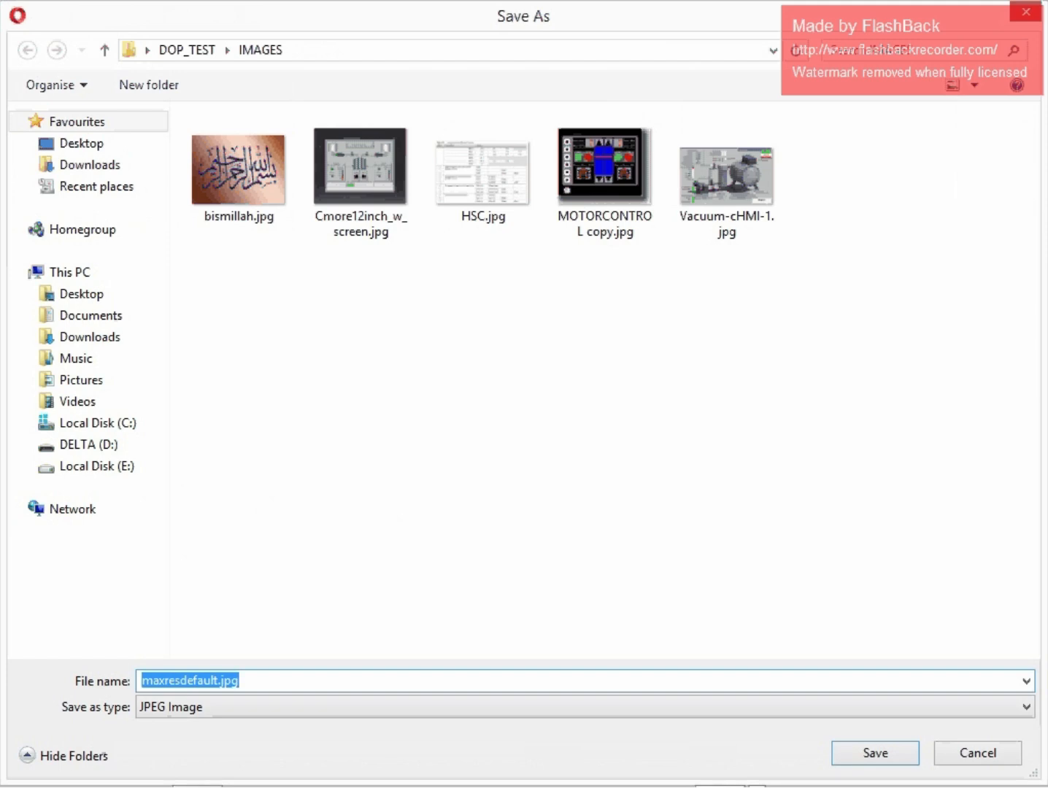
{"action": "left_click", "coordinate": [220, 680]}
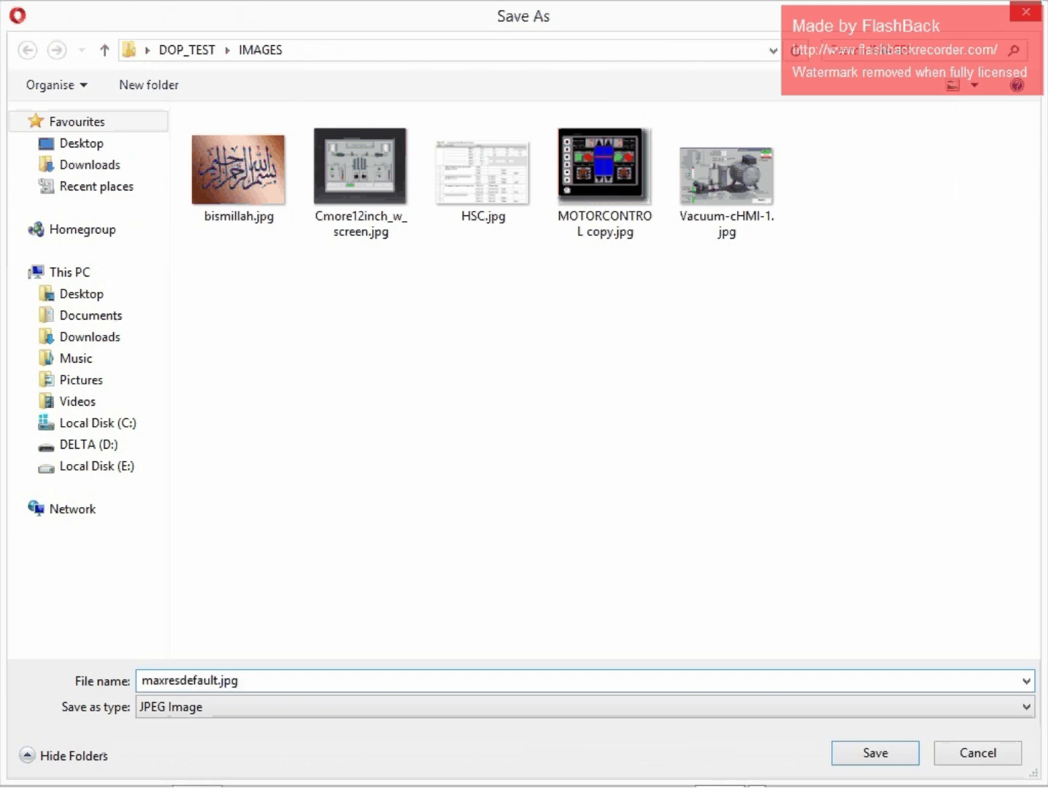
{"action": "double_click", "coordinate": [218, 680]}
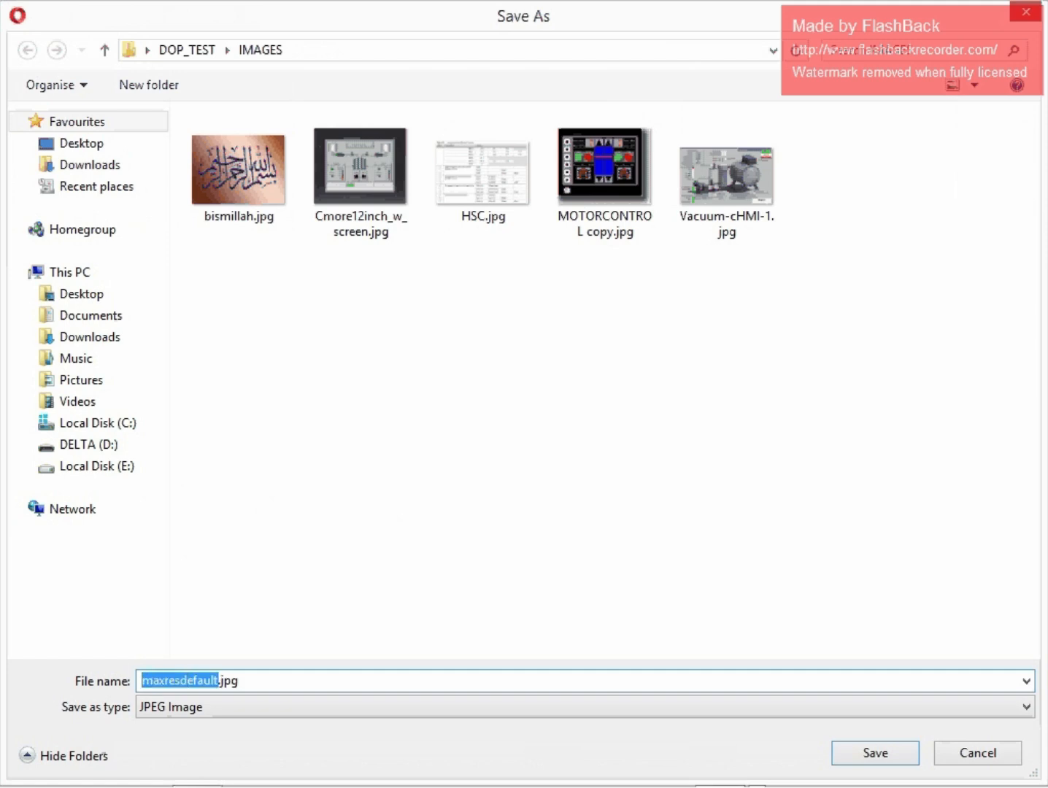
{"action": "type", "text": "BISS"}
{"action": "type", "text": "MILLA"}
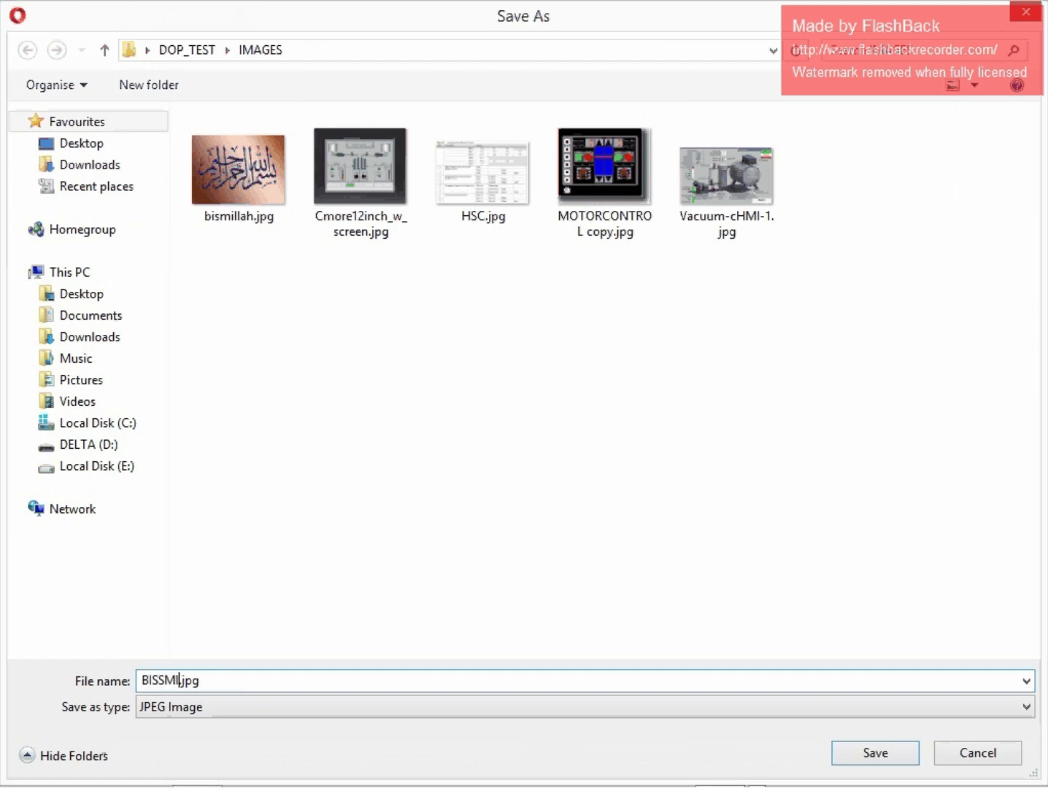
{"action": "type", "text": "H2"}
{"action": "key", "text": "Return"}
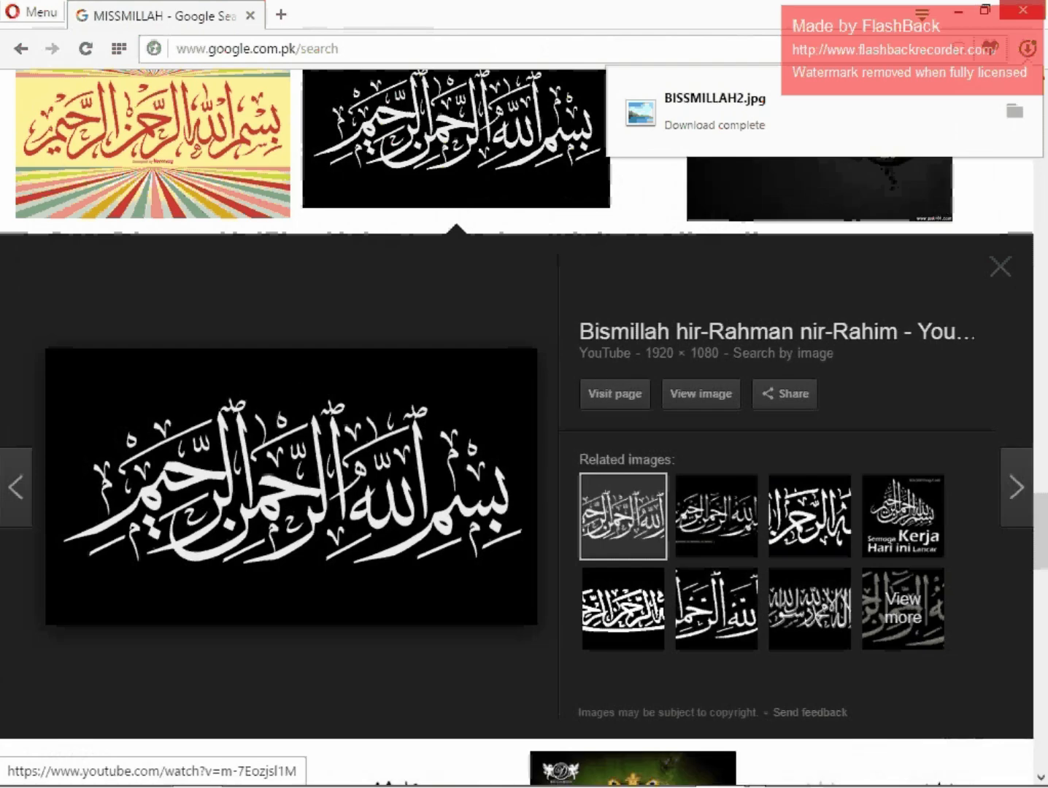
- Close the image preview and run a new Google image search for "DELTA HMI PROCESS"
{"action": "left_click", "coordinate": [1001, 266]}
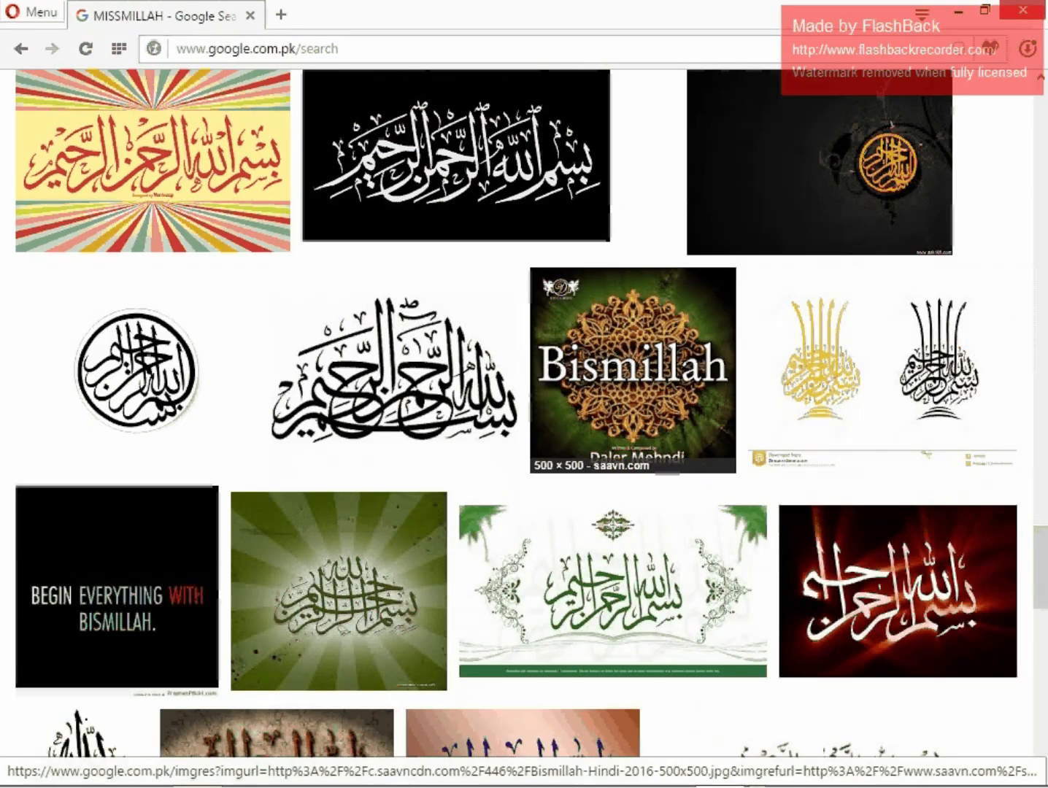
{"action": "scroll", "coordinate": [525, 438], "scroll_direction": "up", "scroll_amount": 20}
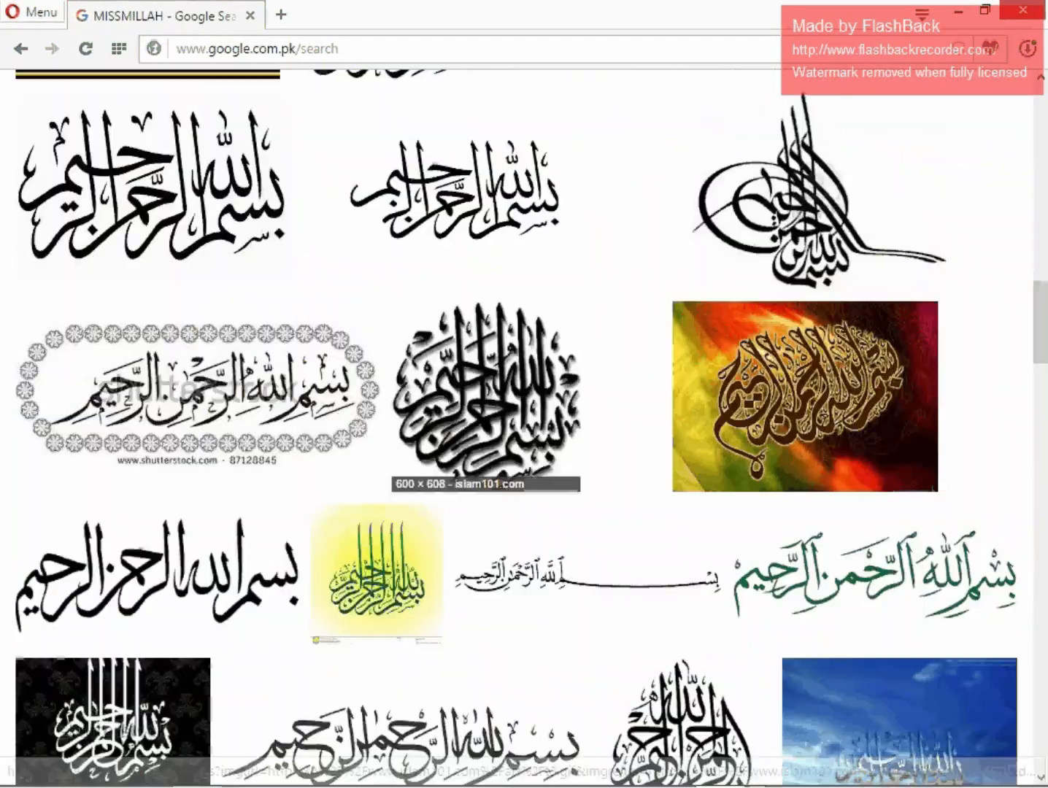
{"action": "scroll", "coordinate": [439, 474], "scroll_direction": "up", "scroll_amount": 10}
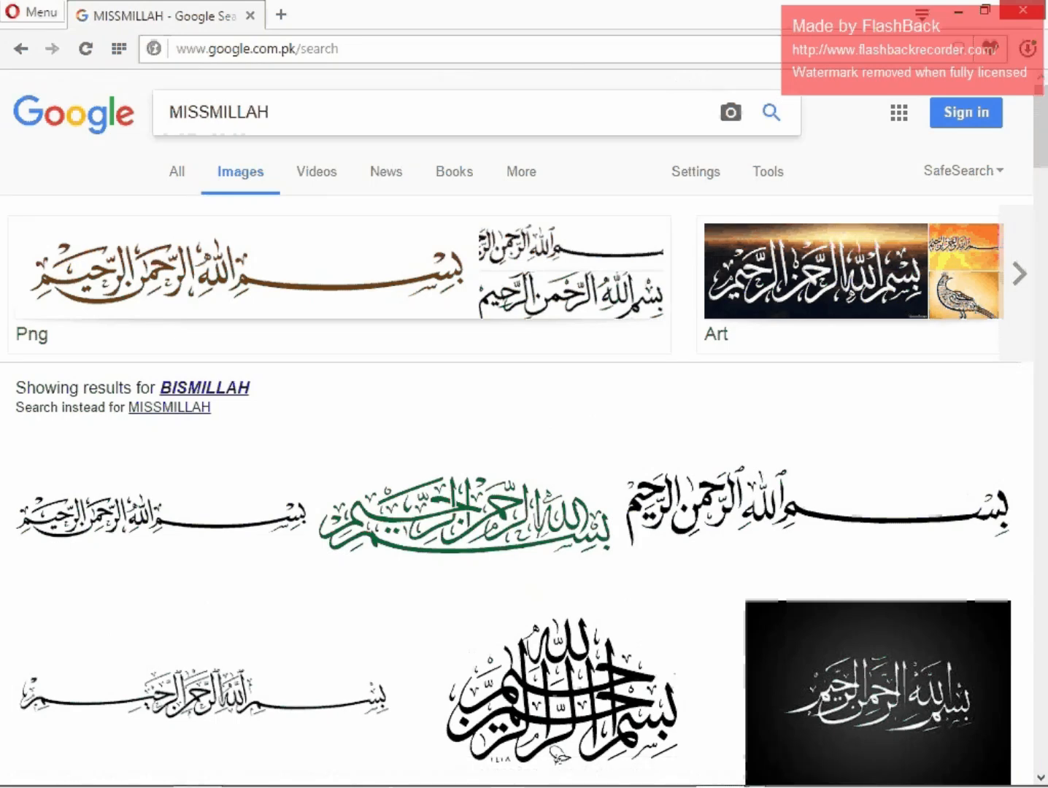
{"action": "left_click_drag", "start_coordinate": [270, 111], "coordinate": [132, 112]}
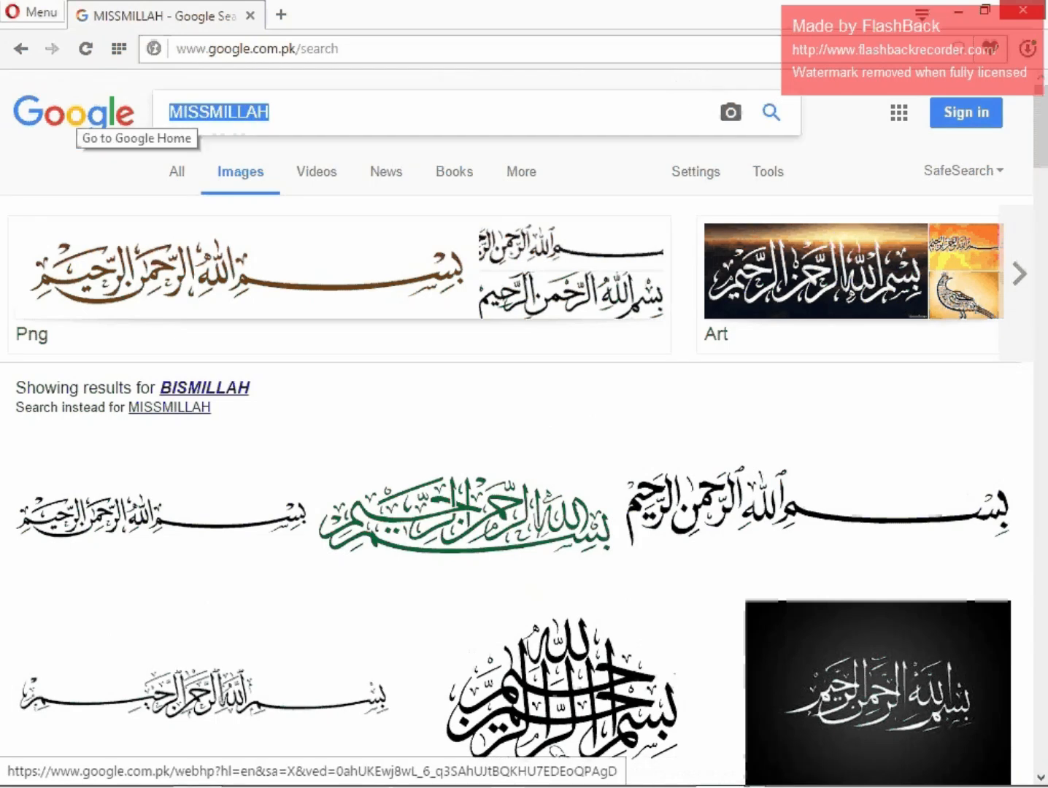
{"action": "type", "text": "DEL"}
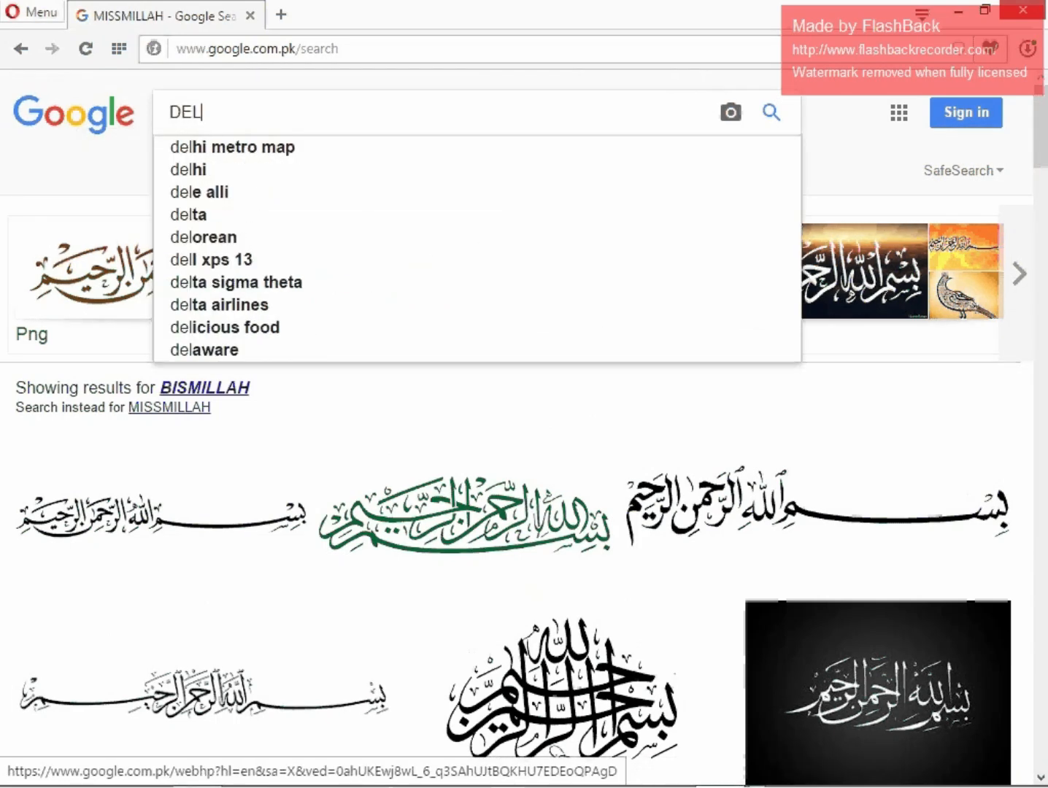
{"action": "type", "text": "TA "}
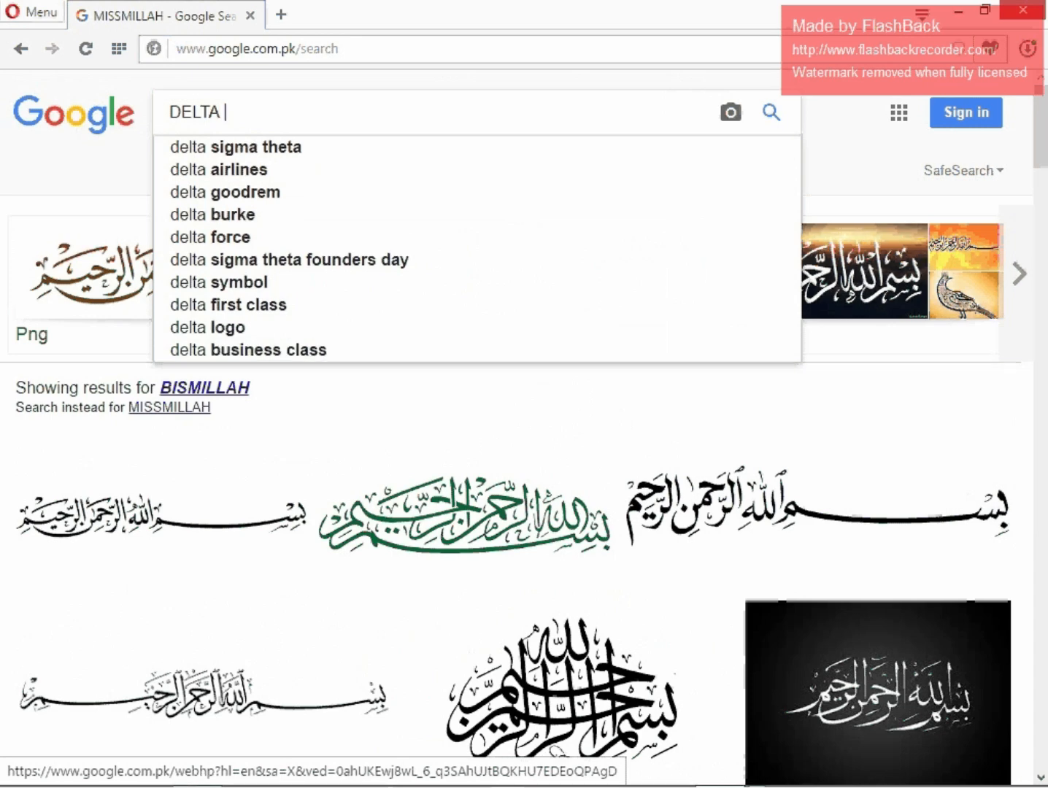
{"action": "type", "text": "HMI "}
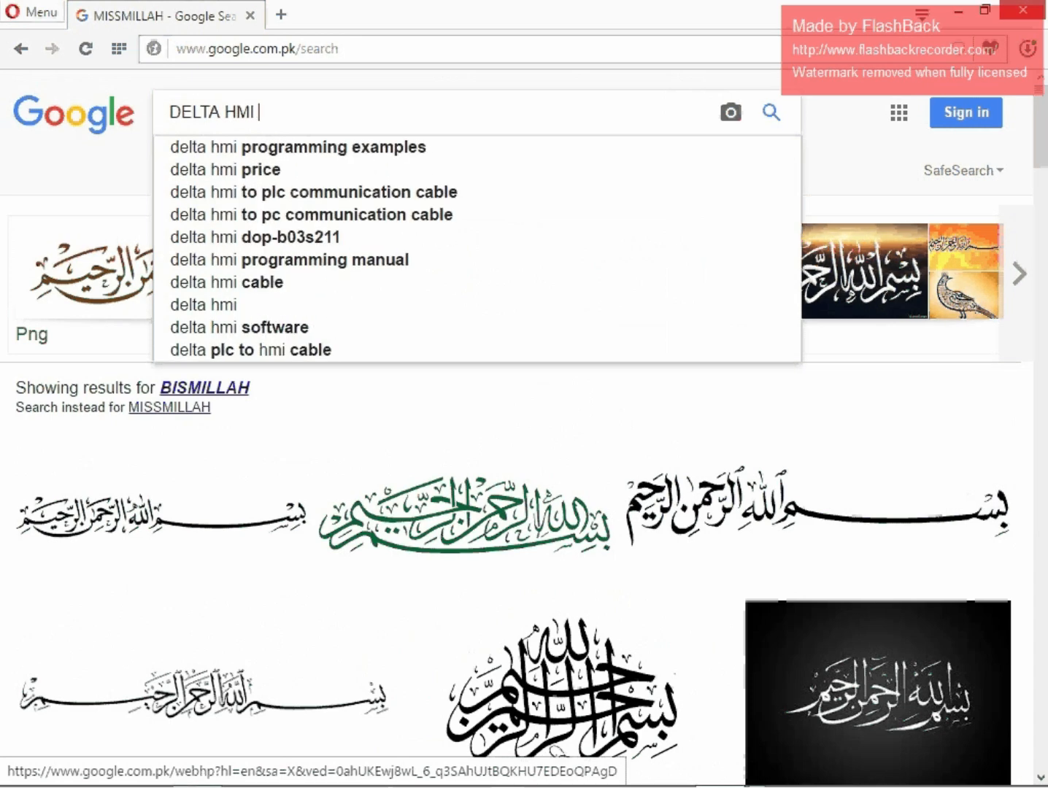
{"action": "type", "text": "PROCESS"}
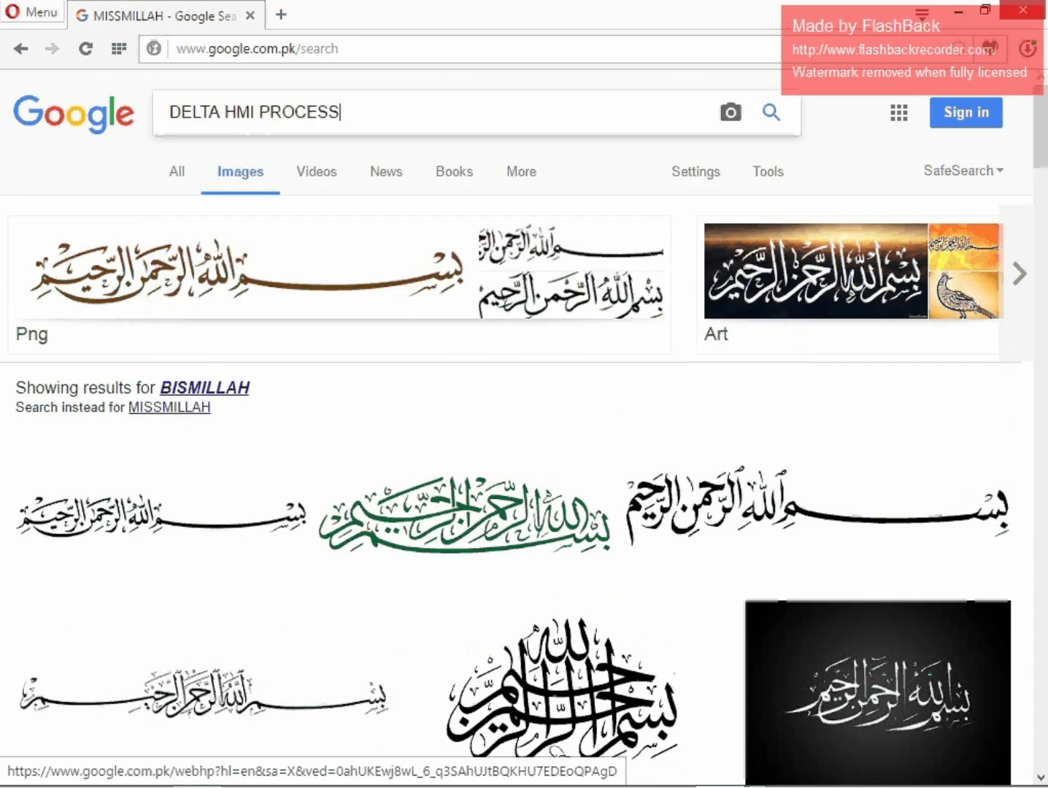
{"action": "key", "text": "Return"}
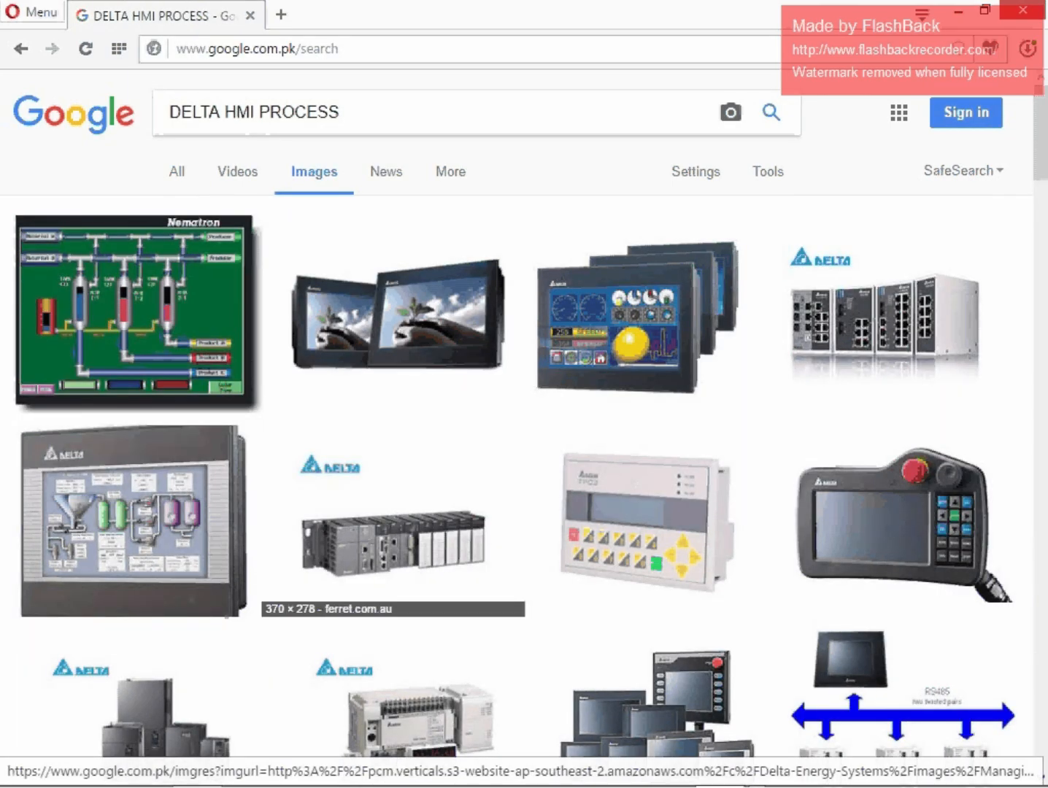
- Browse the current image results and change the Google image search to "HMI PROCESS SCREENS"
{"action": "scroll", "coordinate": [365, 511], "scroll_direction": "down", "scroll_amount": 5}
{"action": "scroll", "coordinate": [453, 511], "scroll_direction": "down", "scroll_amount": 5}
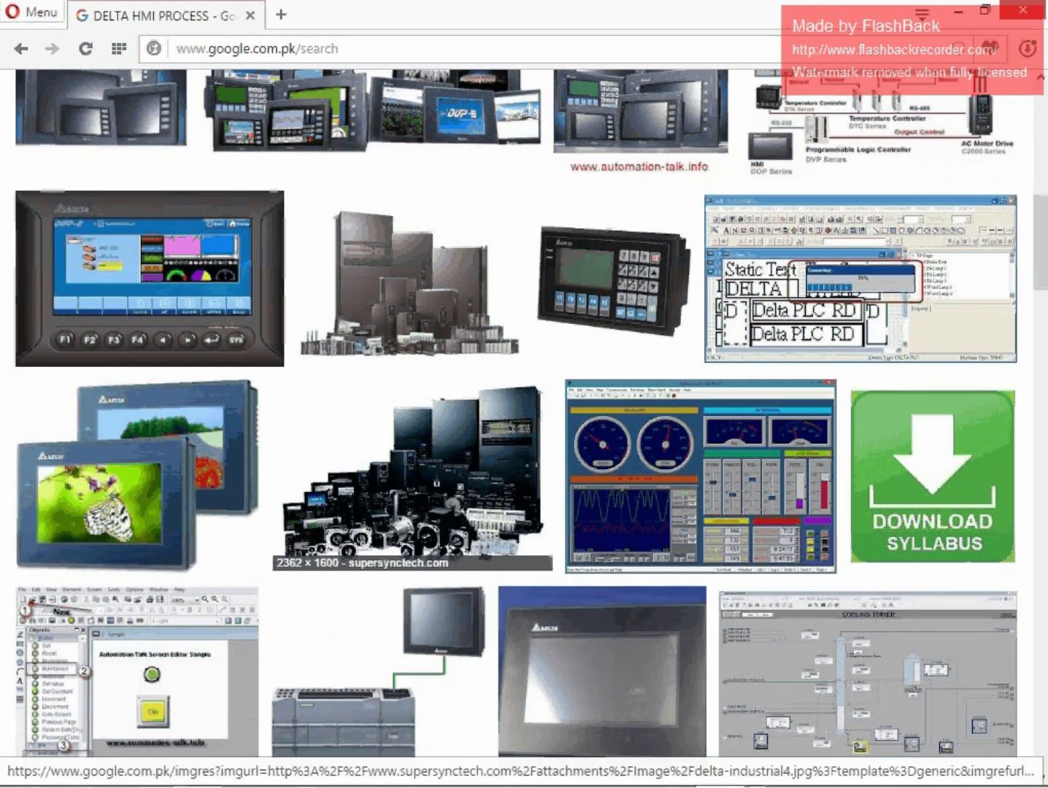
{"action": "scroll", "coordinate": [452, 511], "scroll_direction": "down", "scroll_amount": 6}
{"action": "scroll", "coordinate": [453, 474], "scroll_direction": "up", "scroll_amount": 15}
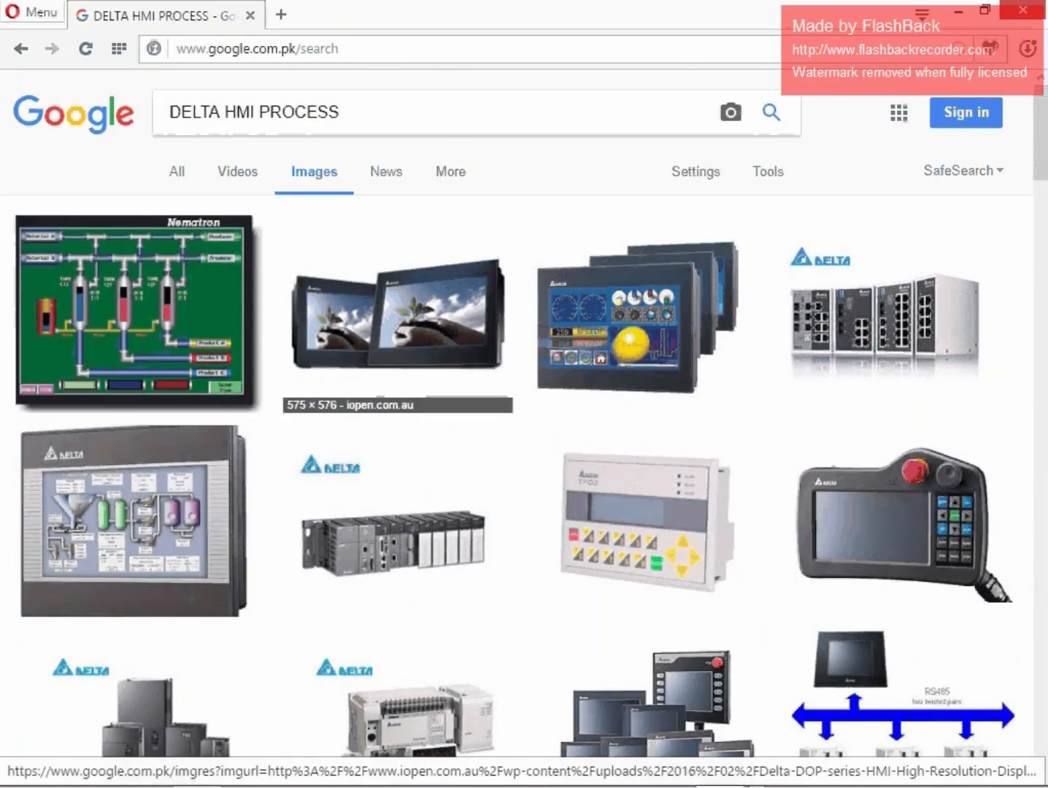
{"action": "left_click_drag", "start_coordinate": [220, 112], "coordinate": [170, 112]}
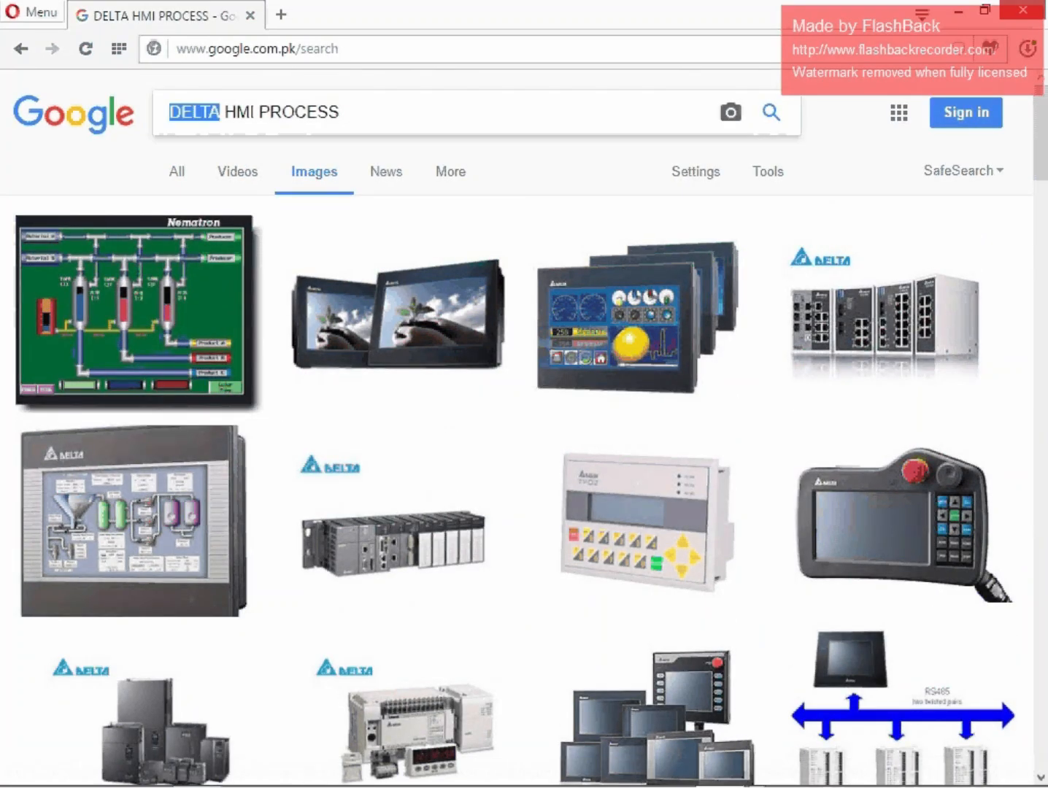
{"action": "key", "text": "BackSpace"}
{"action": "key", "text": "End"}
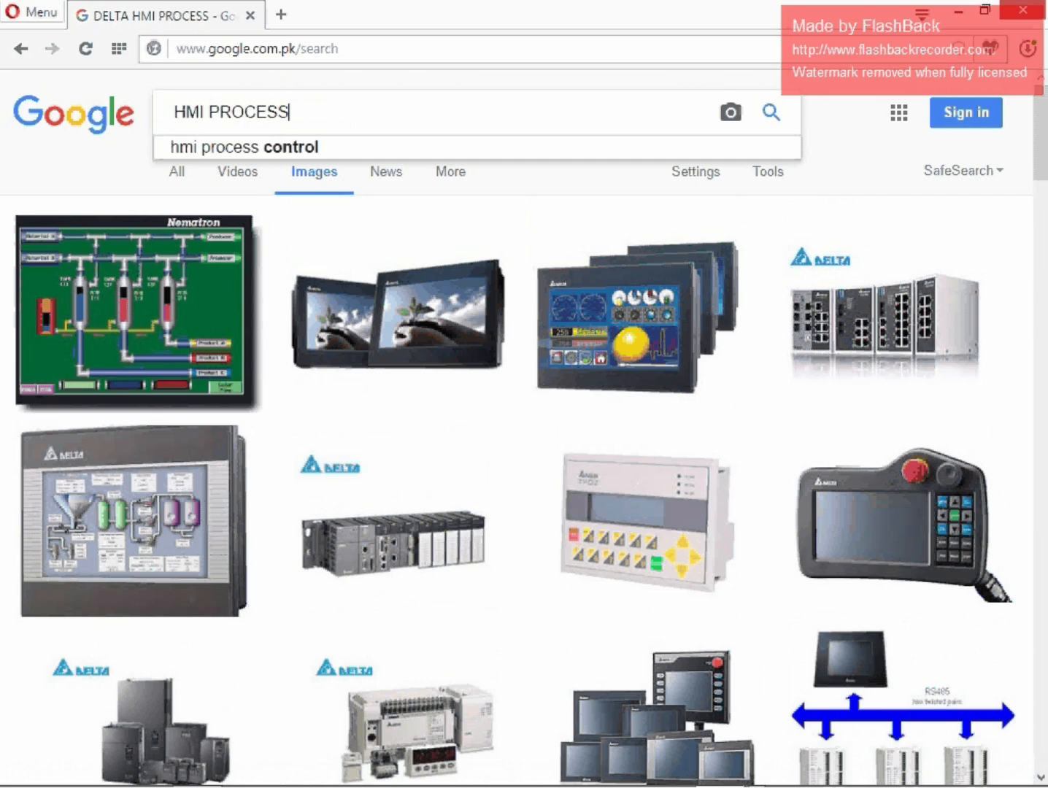
{"action": "type", "text": "SCRE"}
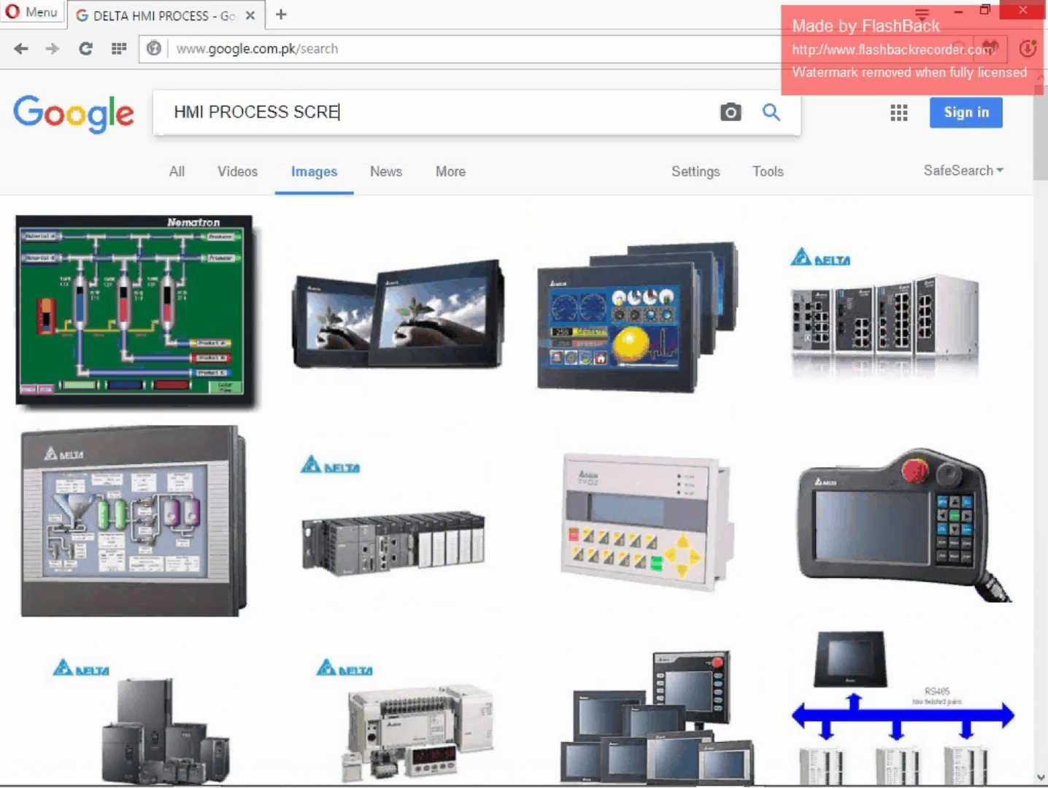
{"action": "type", "text": "ENS"}
{"action": "key", "text": "Return"}
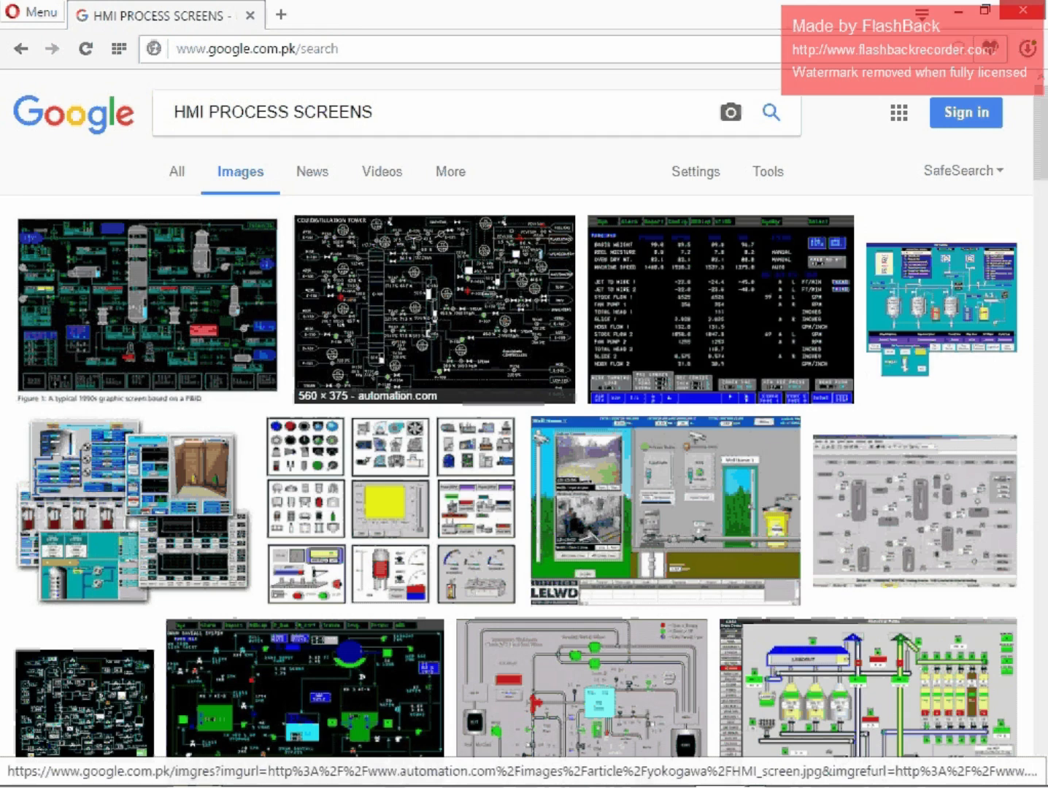
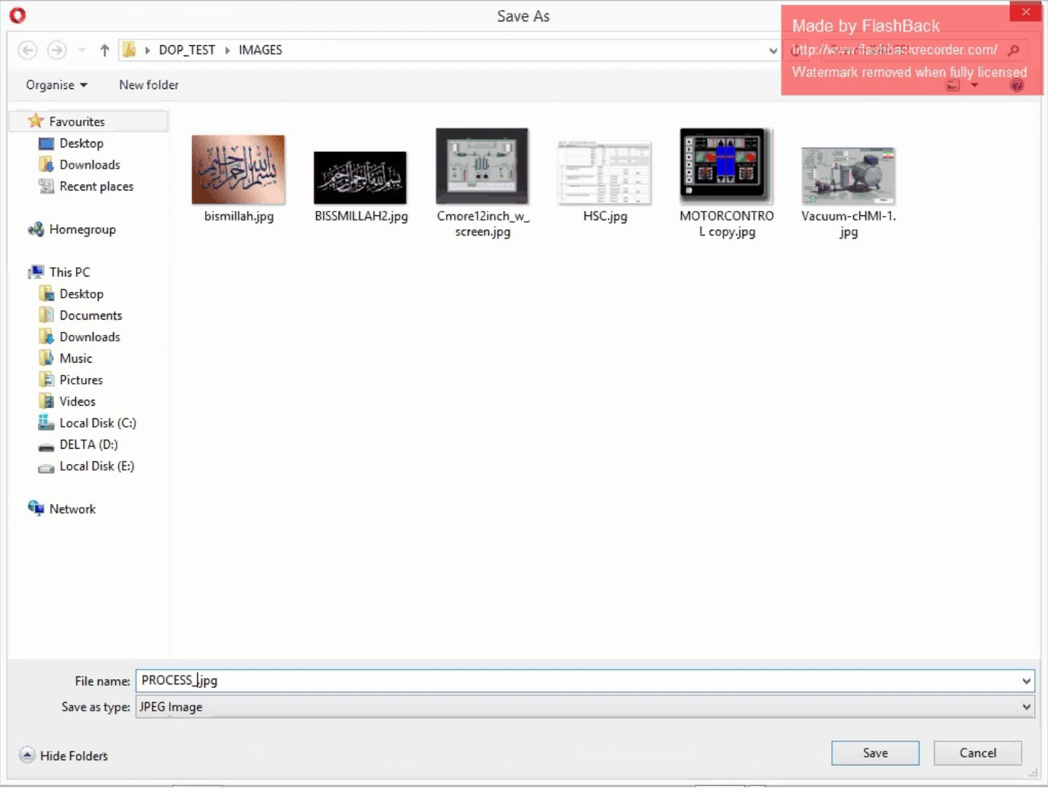
- Save the Storage Bins process image as PROCESS_PLANT1.jpg in the DOP_TEST IMAGES folder
{"action": "type", "text": "PLANT1"}
{"action": "left_click", "coordinate": [876, 753]}
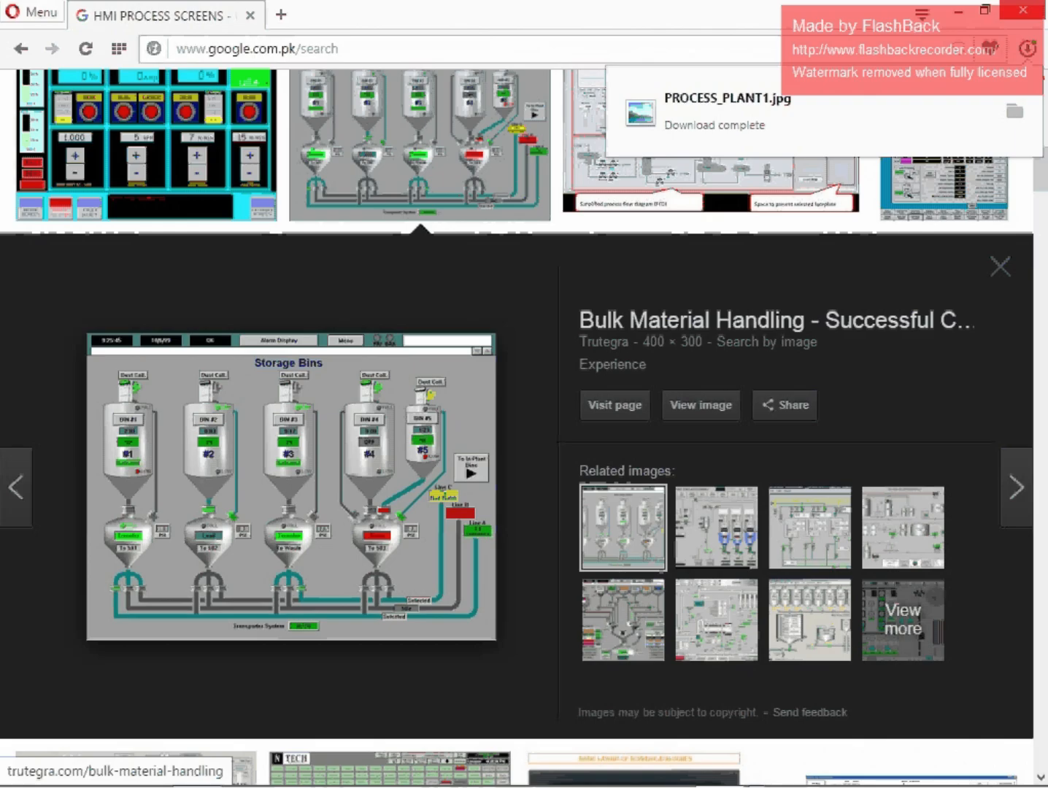
- Minimize the open windows and open the IMAGES folder inside DOP_TEST on the Desktop in File Explorer
{"action": "left_click", "coordinate": [958, 11]}
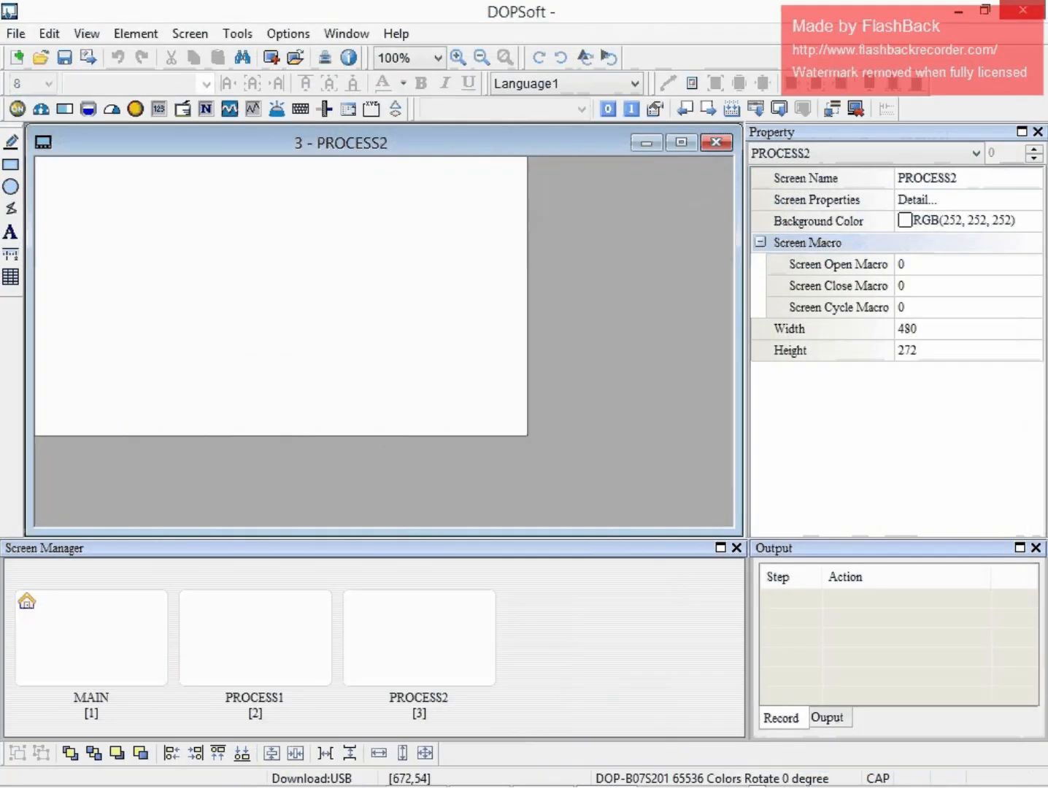
{"action": "left_click", "coordinate": [957, 11]}
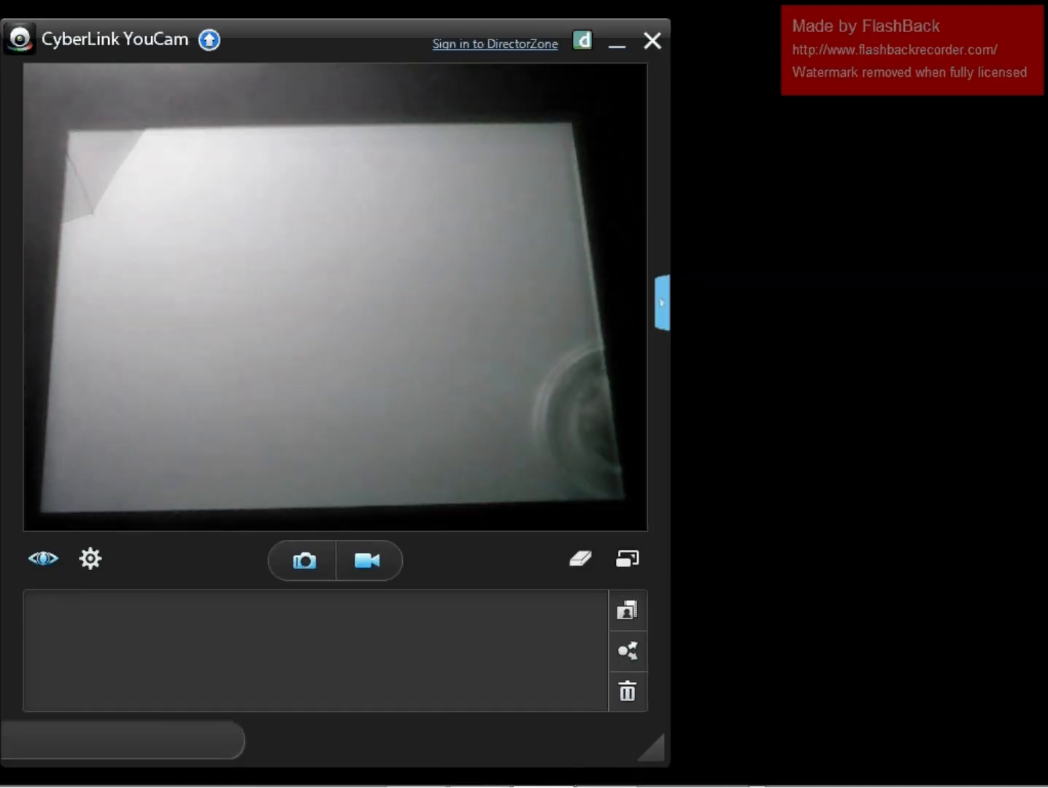
{"action": "left_click", "coordinate": [616, 45]}
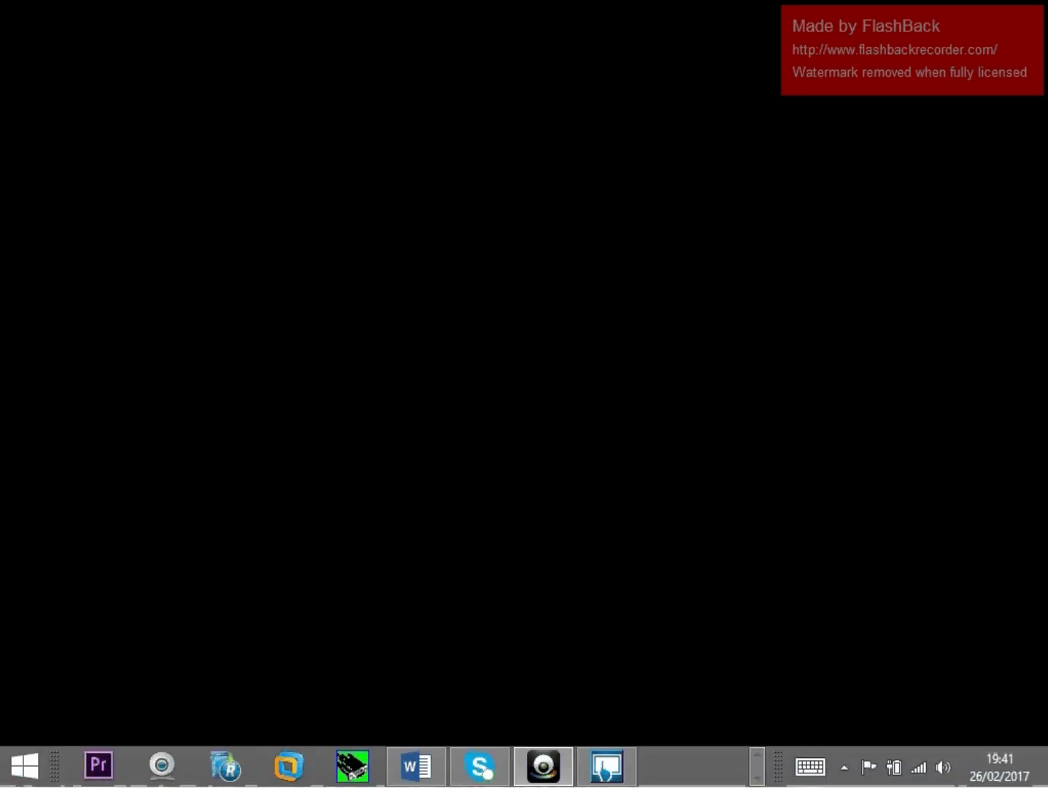
{"action": "left_click", "coordinate": [25, 766]}
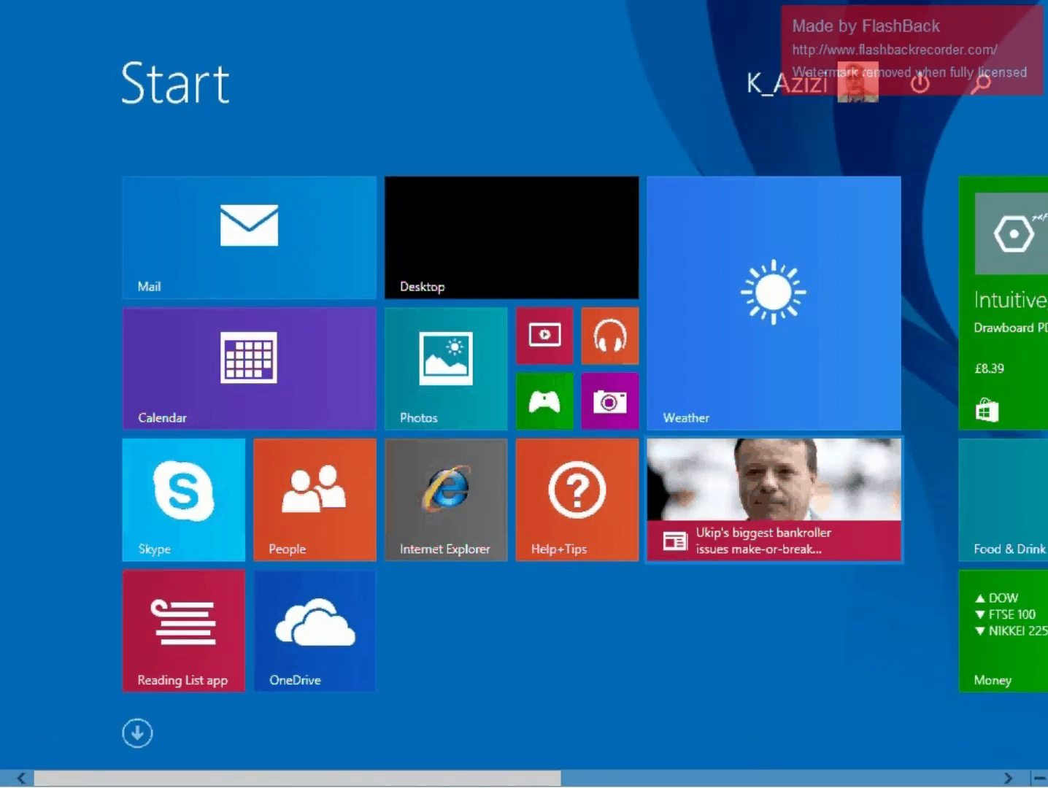
{"action": "scroll", "coordinate": [524, 393], "scroll_direction": "down", "scroll_amount": 5}
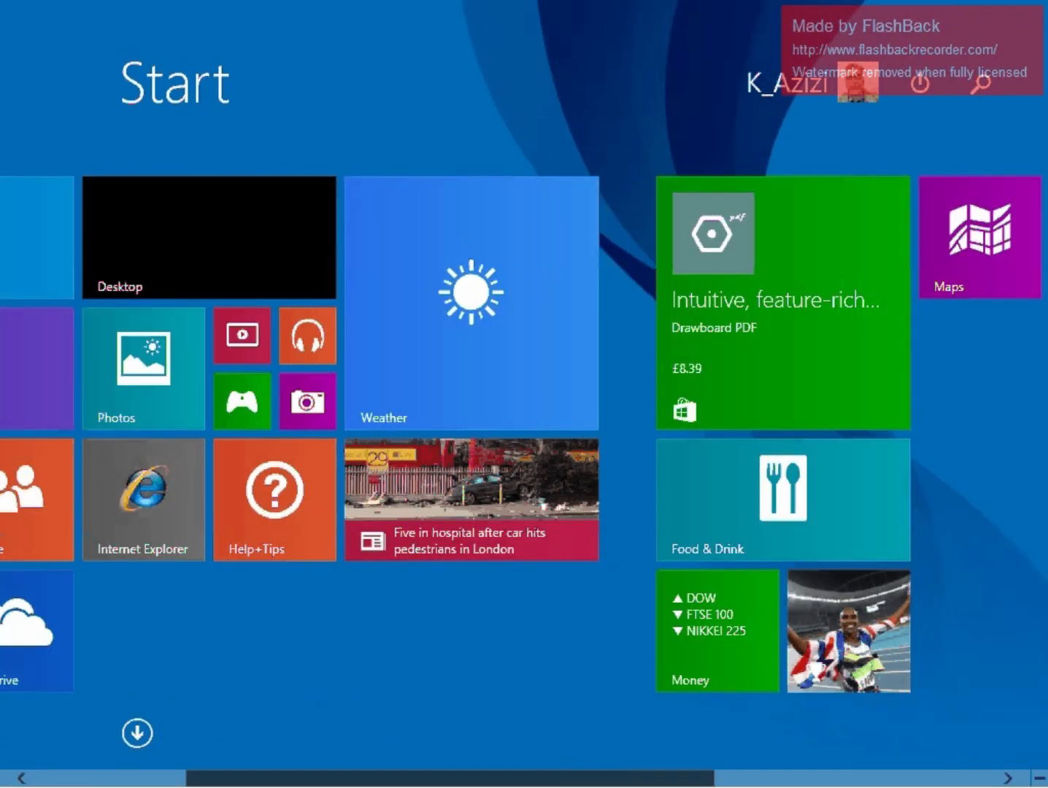
{"action": "left_click", "coordinate": [901, 367]}
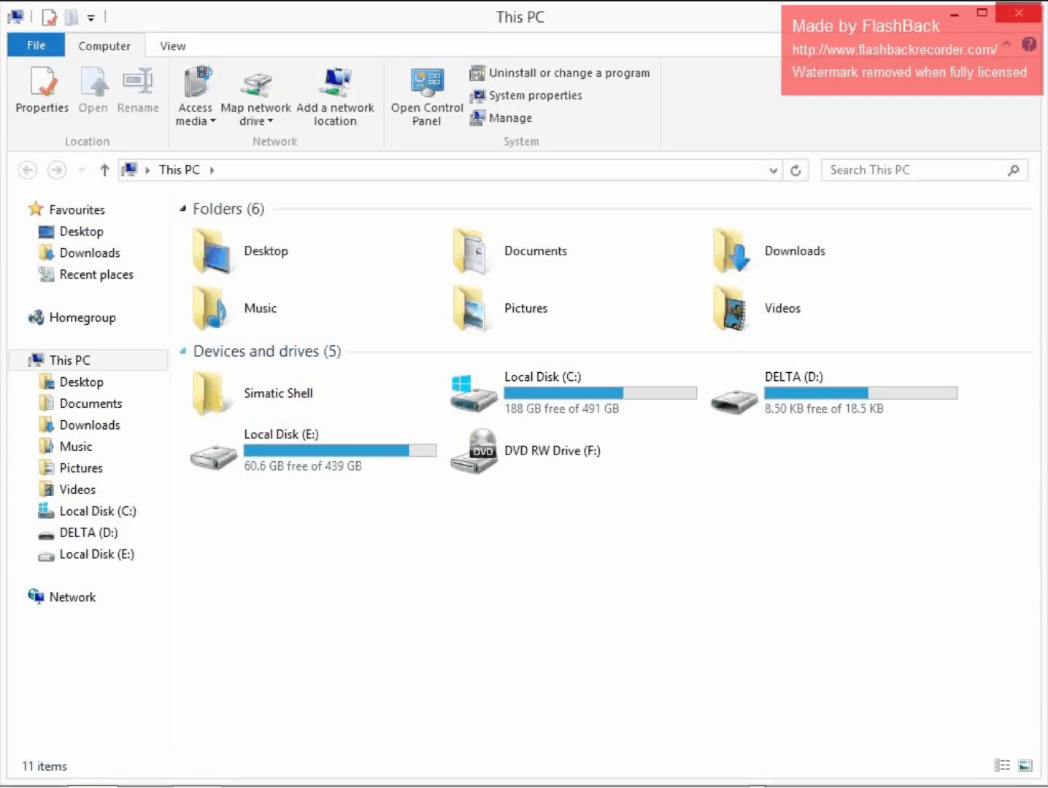
{"action": "double_click", "coordinate": [313, 251]}
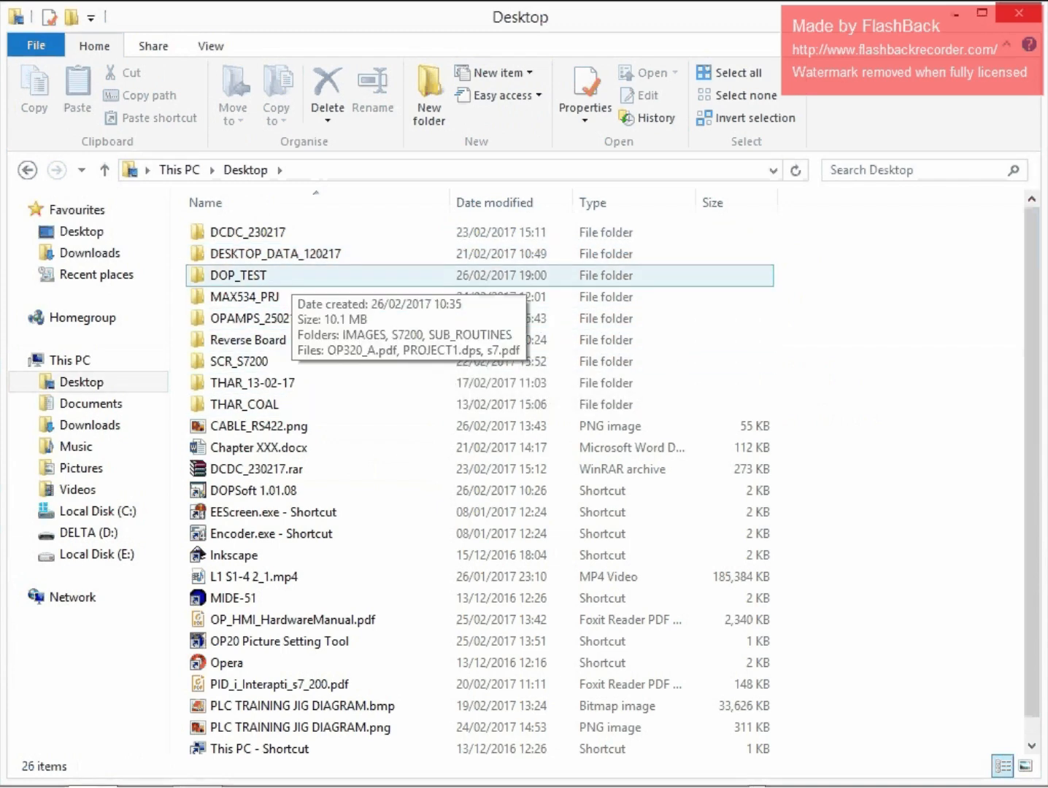
{"action": "double_click", "coordinate": [285, 275]}
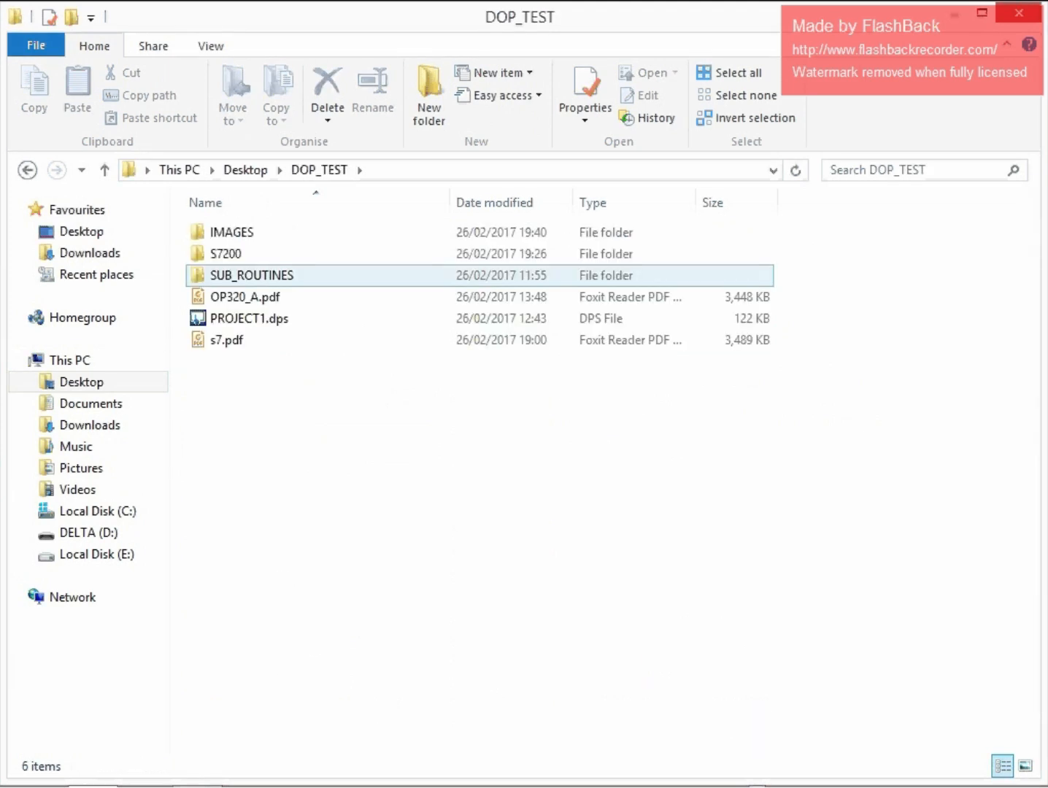
{"action": "double_click", "coordinate": [241, 231]}
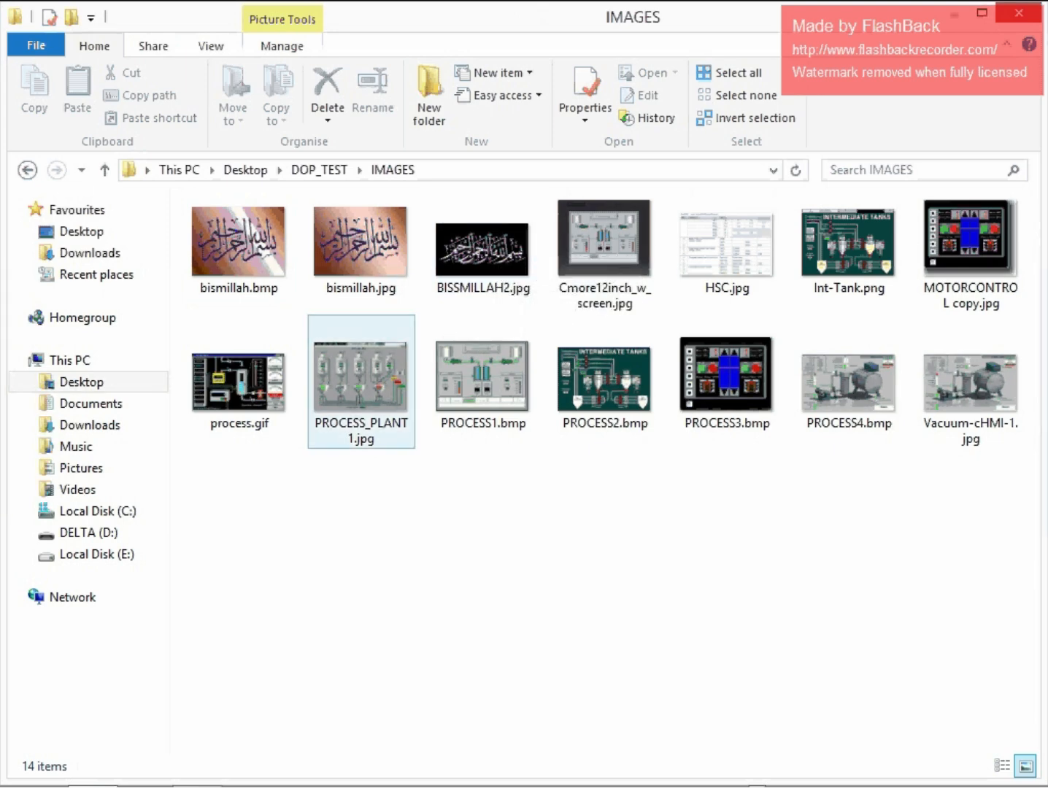
- Open BISSMILLAH2.jpg from the IMAGES folder in Paint
{"action": "left_click", "coordinate": [483, 249]}
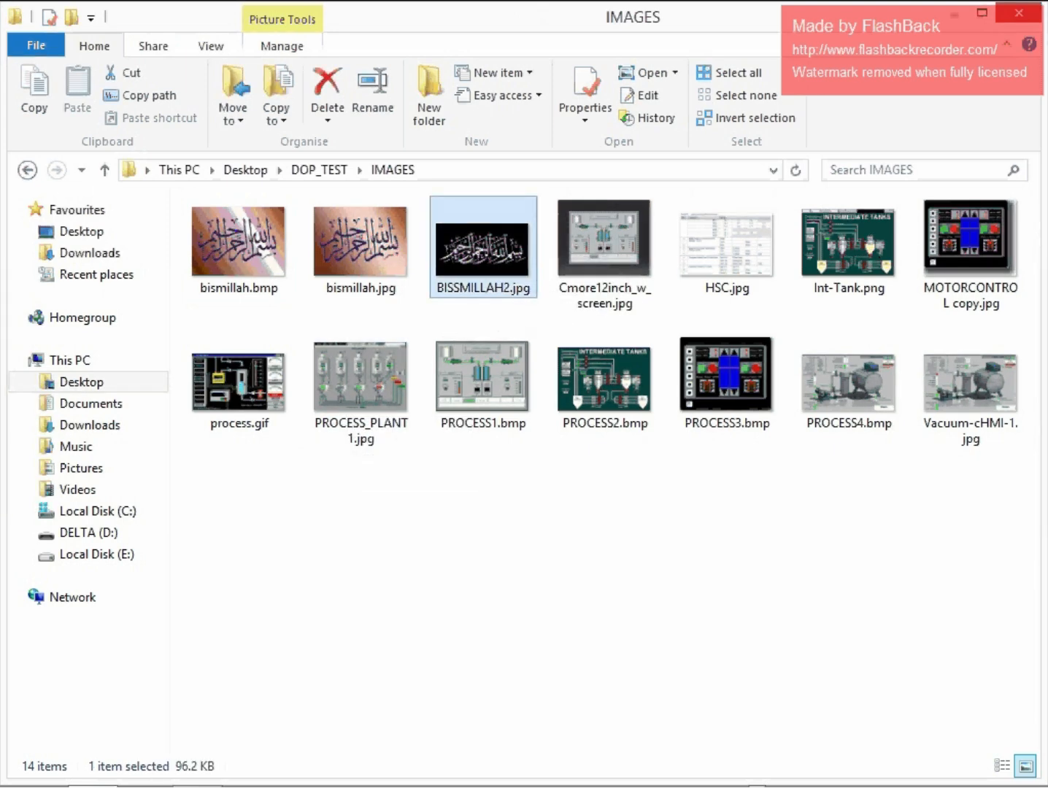
{"action": "right_click", "coordinate": [485, 250]}
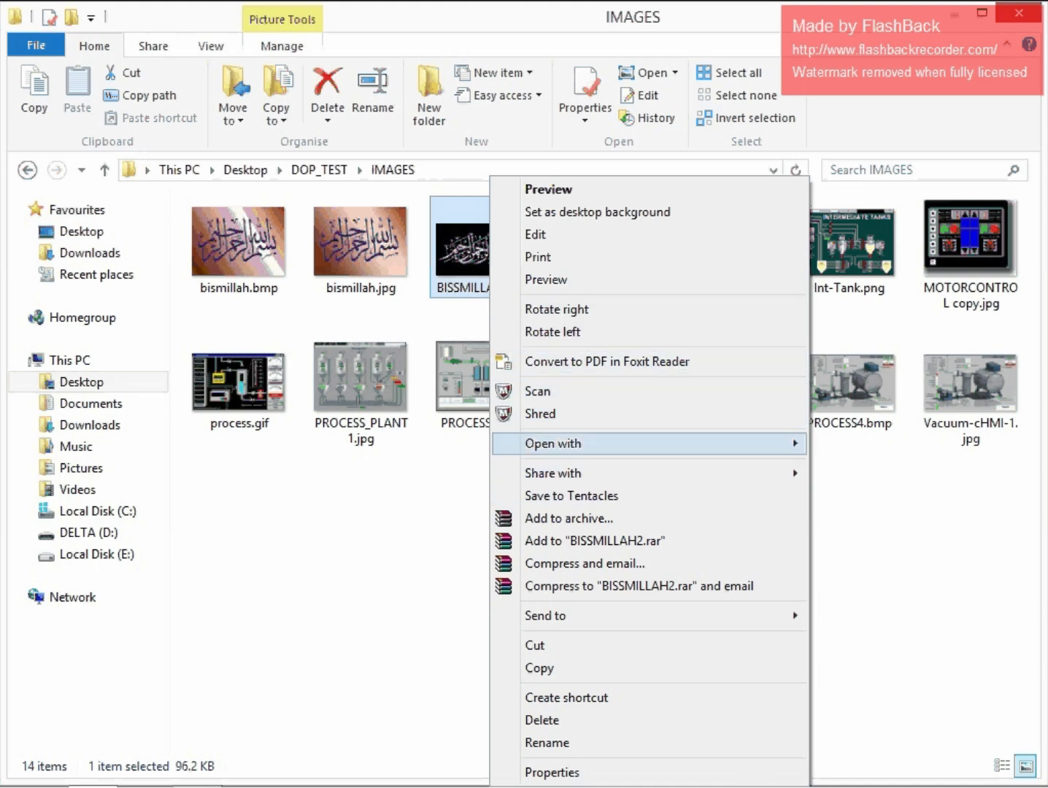
{"action": "mouse_move", "coordinate": [583, 444]}
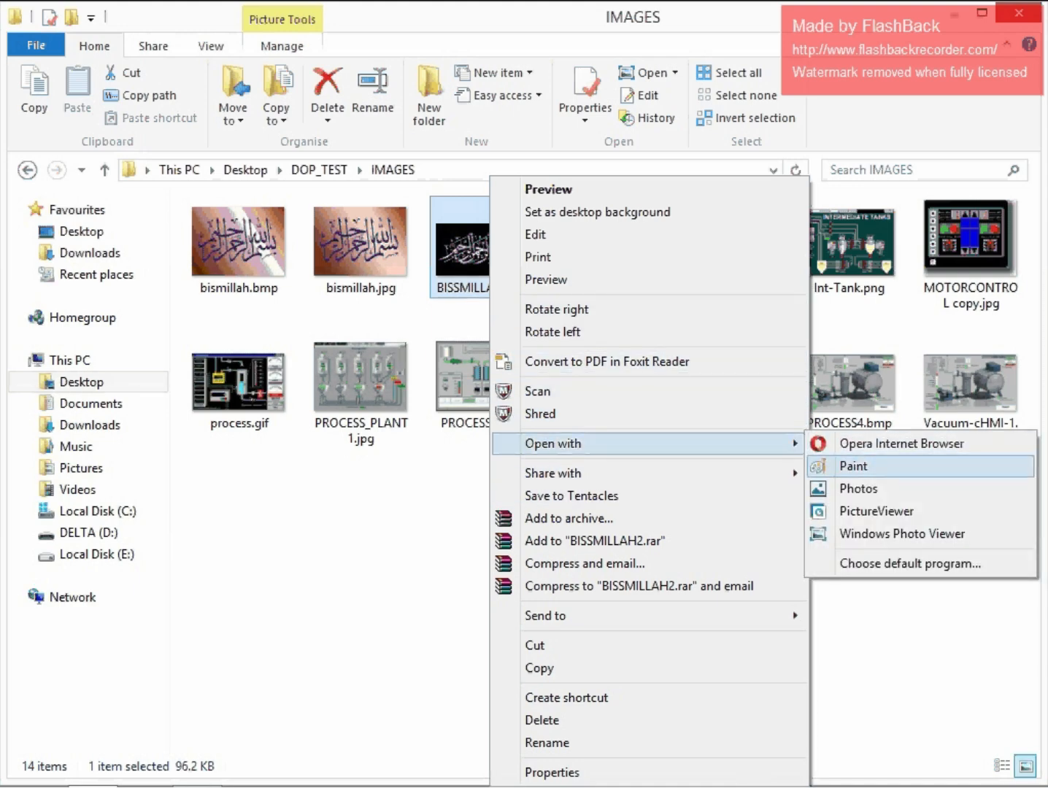
{"action": "left_click", "coordinate": [854, 466]}
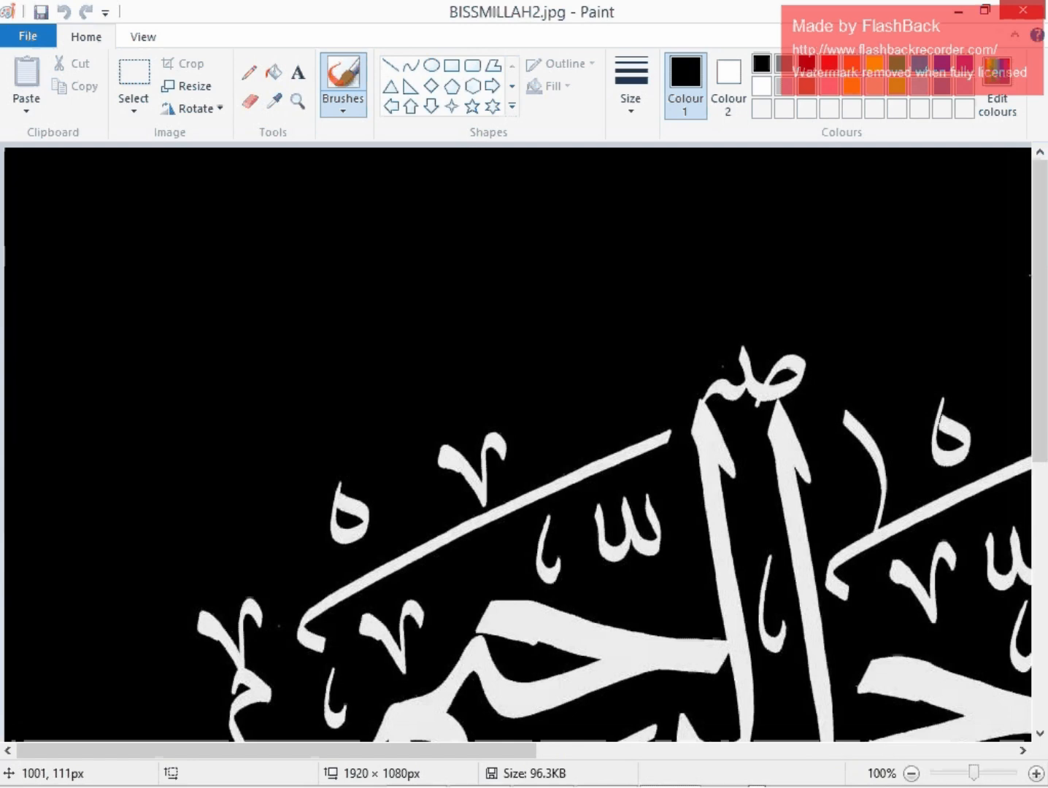
- Save the calligraphy picture as the 256 Colour Bitmap BISSMILLAH2.bmp in the IMAGES folder, and close Paint
{"action": "left_click_drag", "start_coordinate": [1040, 269], "coordinate": [1039, 301]}
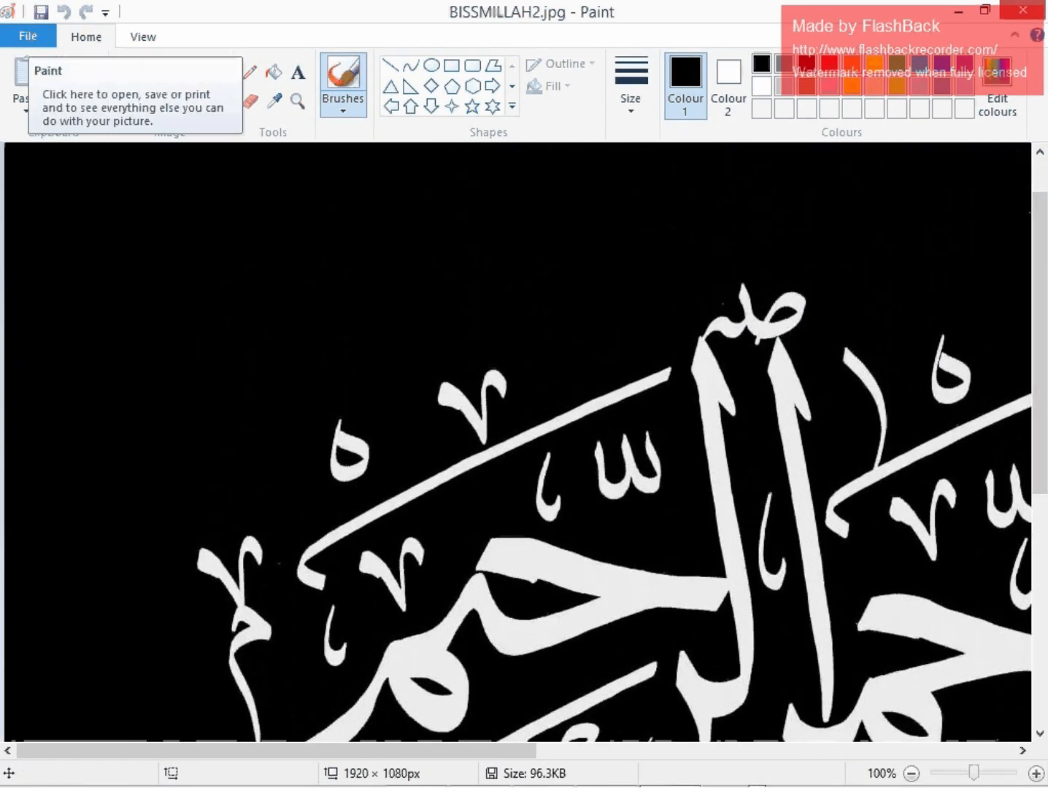
{"action": "left_click", "coordinate": [28, 37]}
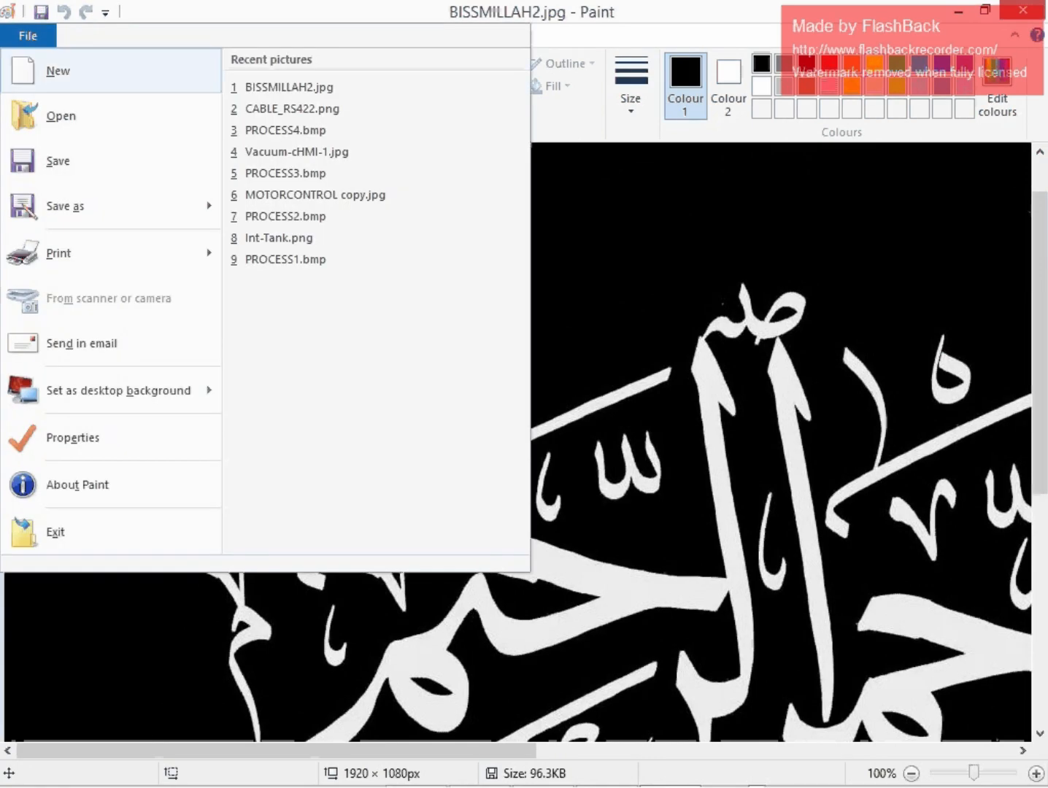
{"action": "left_click", "coordinate": [99, 206]}
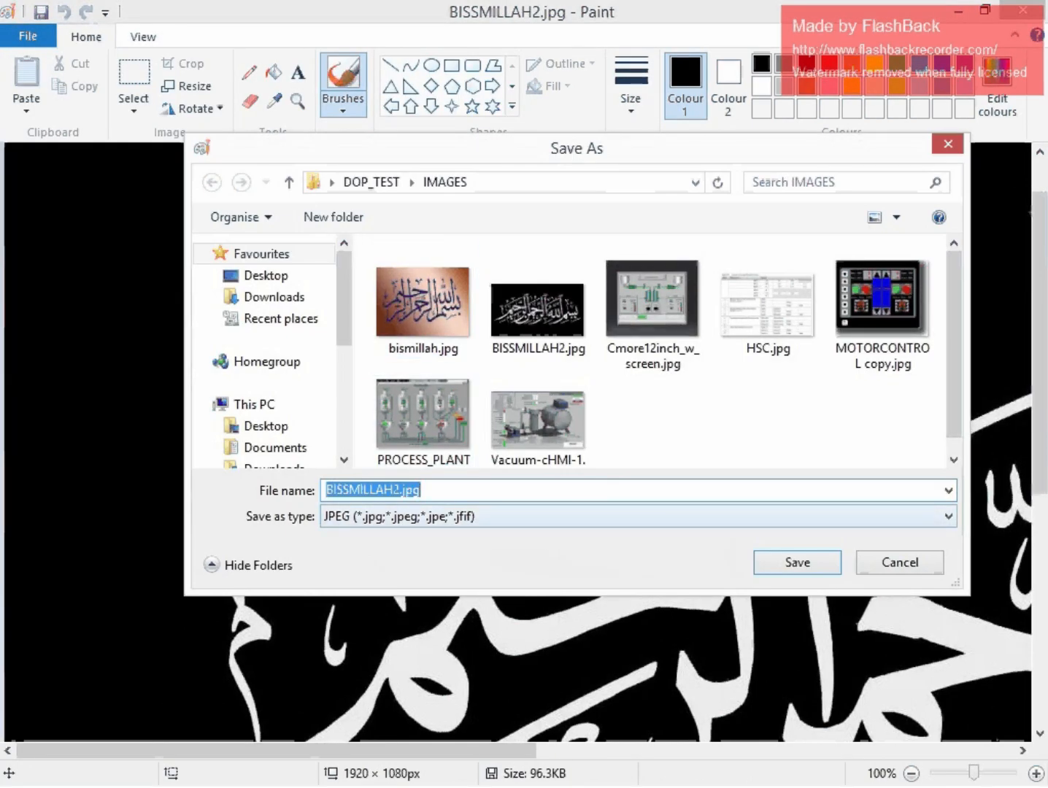
{"action": "left_click", "coordinate": [638, 516]}
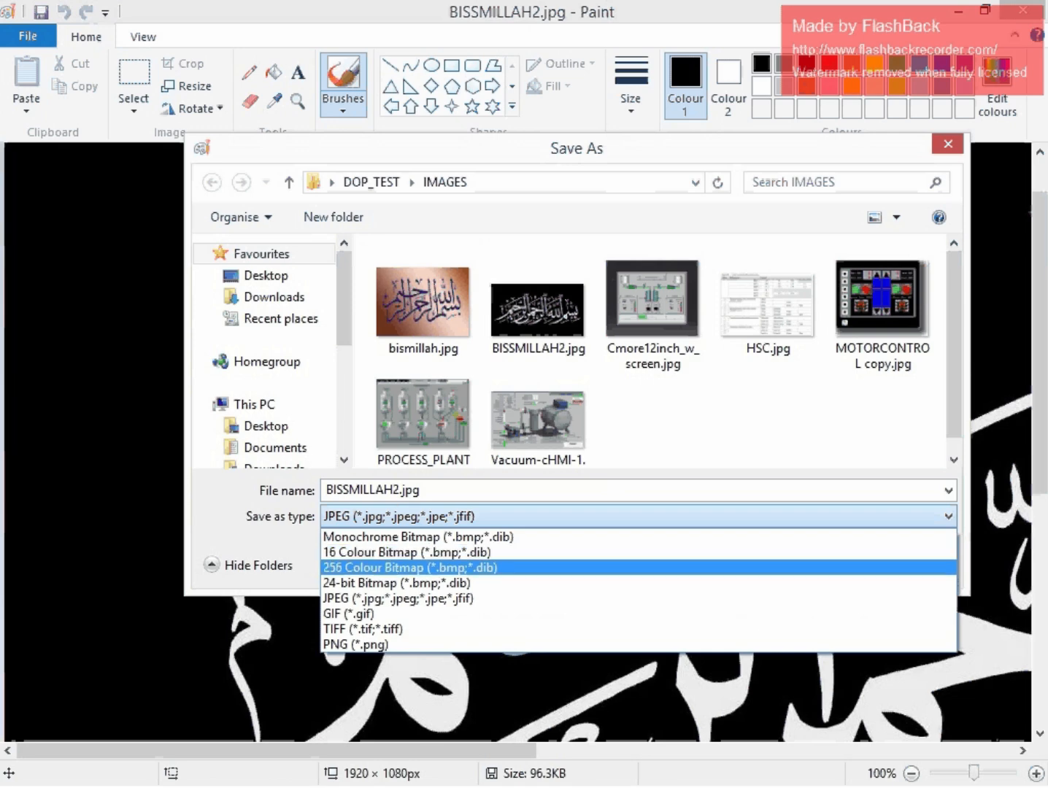
{"action": "left_click", "coordinate": [467, 567]}
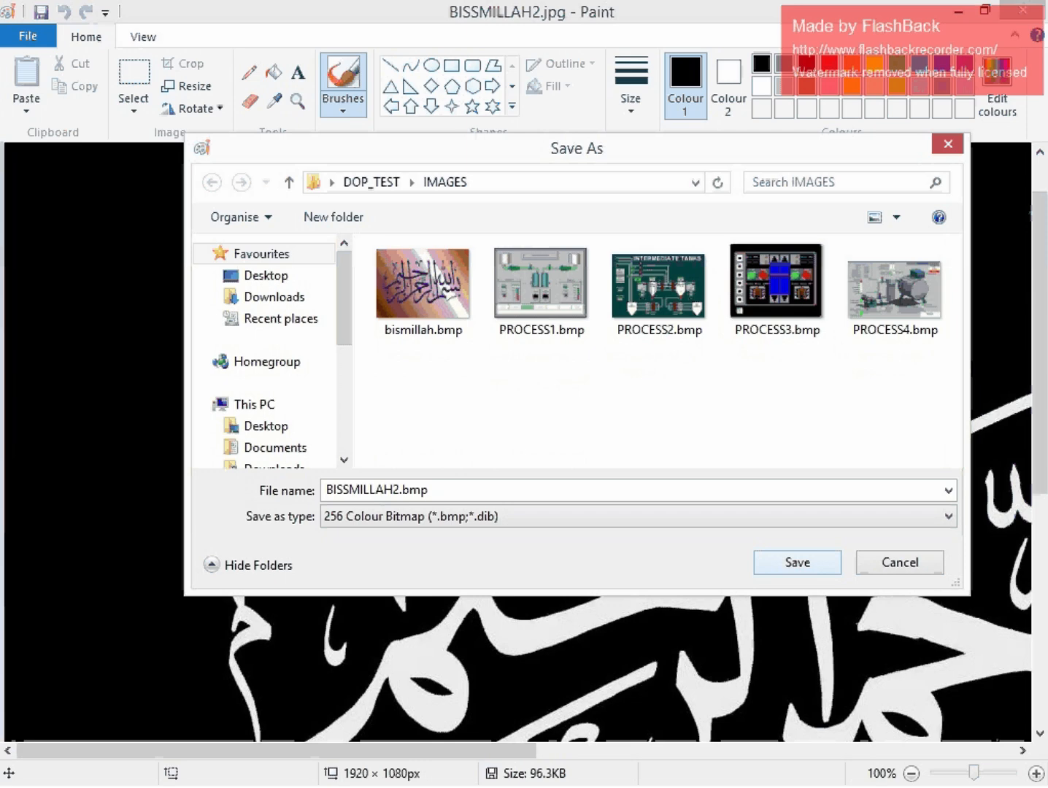
{"action": "left_click", "coordinate": [796, 562]}
{"action": "left_click", "coordinate": [604, 454]}
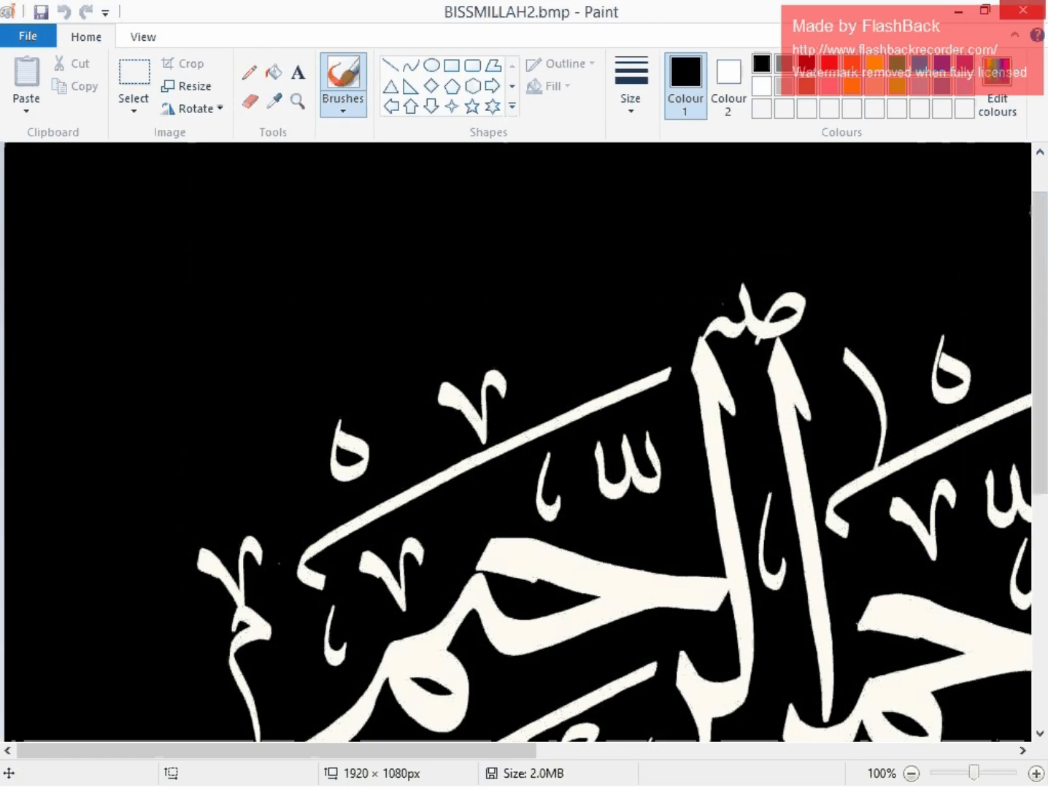
{"action": "left_click", "coordinate": [1024, 11]}
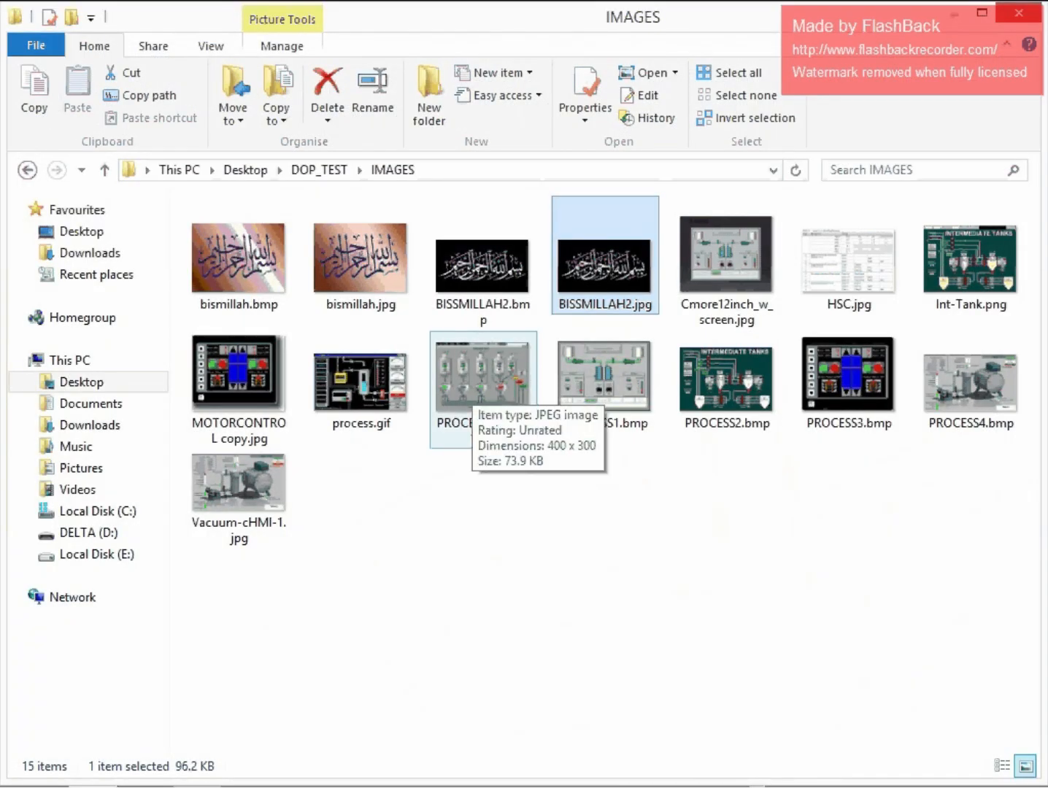
- Open PROCESS_PLANT1.jpg from the IMAGES folder in Paint
{"action": "right_click", "coordinate": [471, 399]}
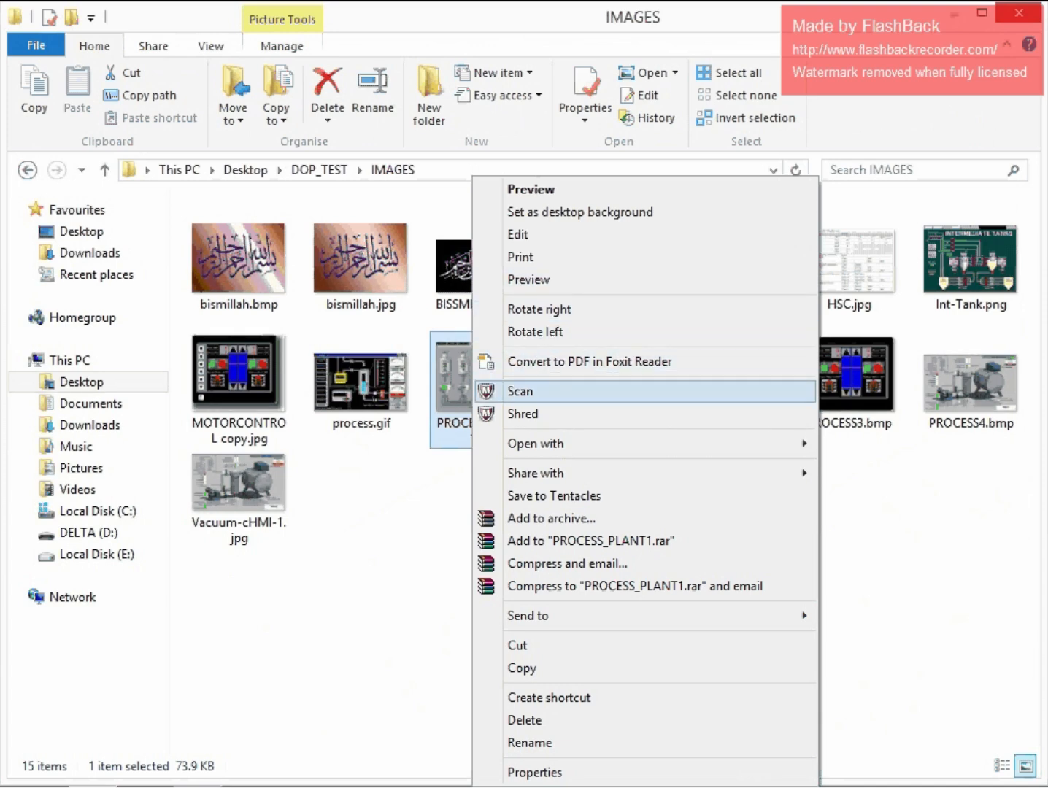
{"action": "mouse_move", "coordinate": [656, 444]}
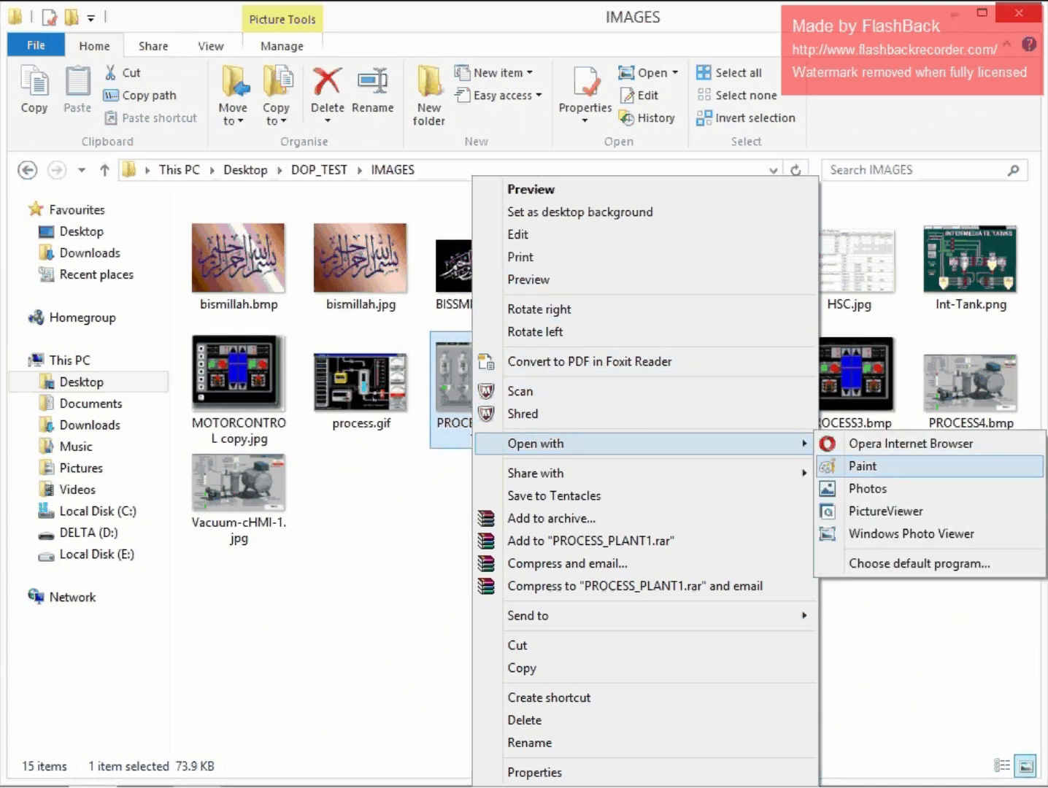
{"action": "left_click", "coordinate": [861, 466]}
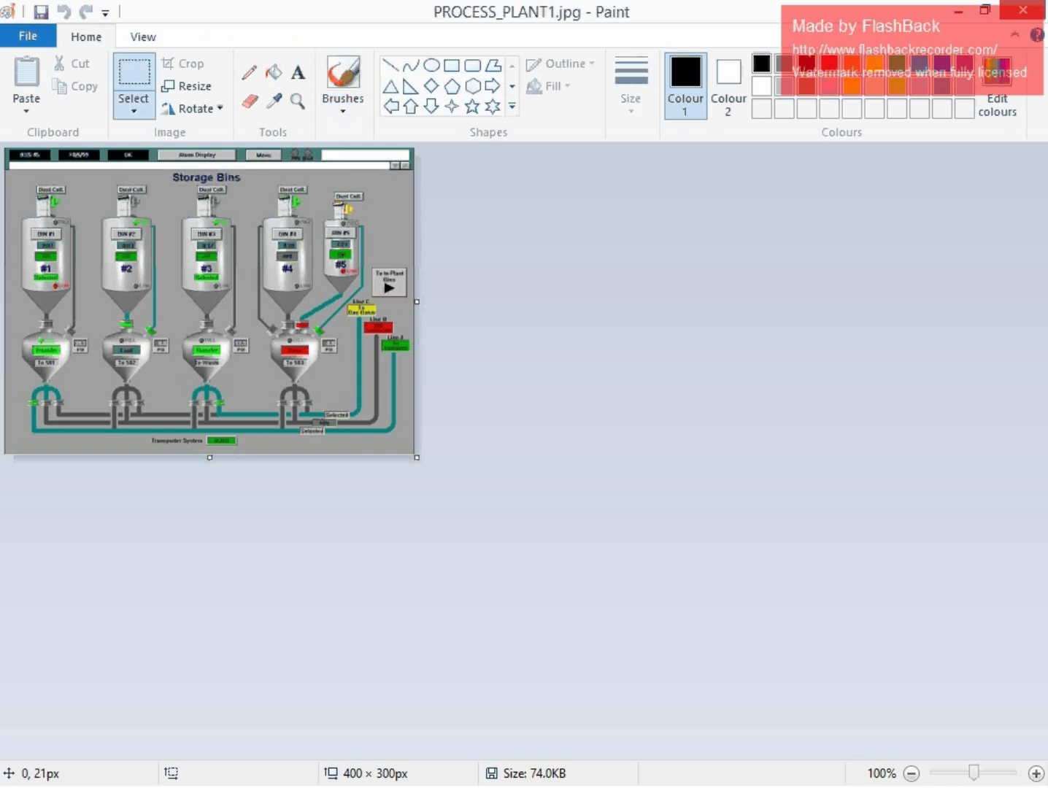
- Copy the about 400 × 279 px Storage Bins area below the header bars into a new picture and trim its canvas to about 400 × 280 px
{"action": "left_click_drag", "start_coordinate": [5, 169], "coordinate": [414, 455]}
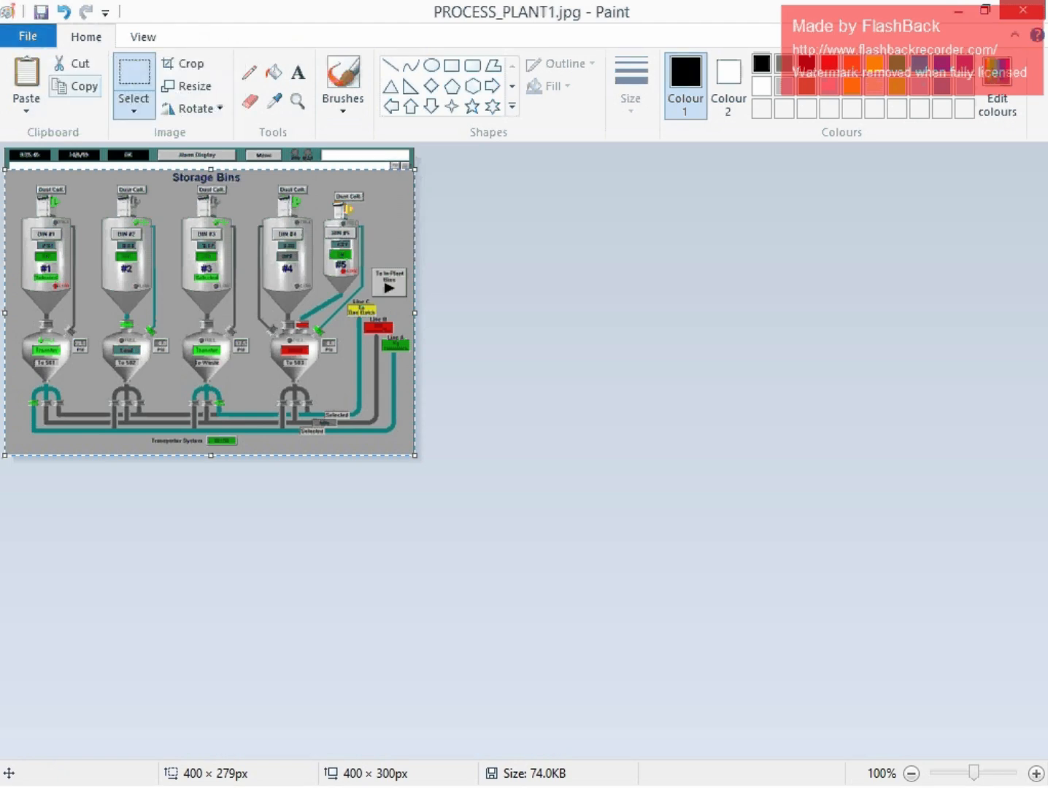
{"action": "left_click", "coordinate": [28, 36]}
{"action": "left_click", "coordinate": [59, 70]}
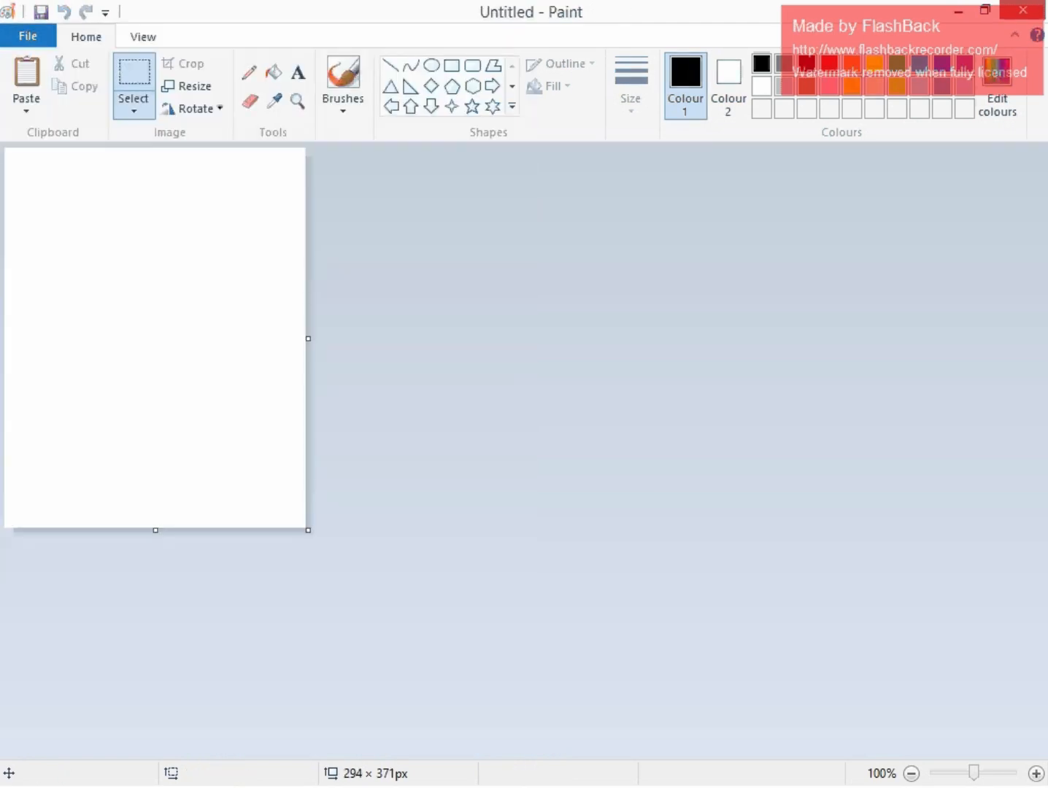
{"action": "key", "text": "ctrl+v"}
{"action": "left_click", "coordinate": [204, 541]}
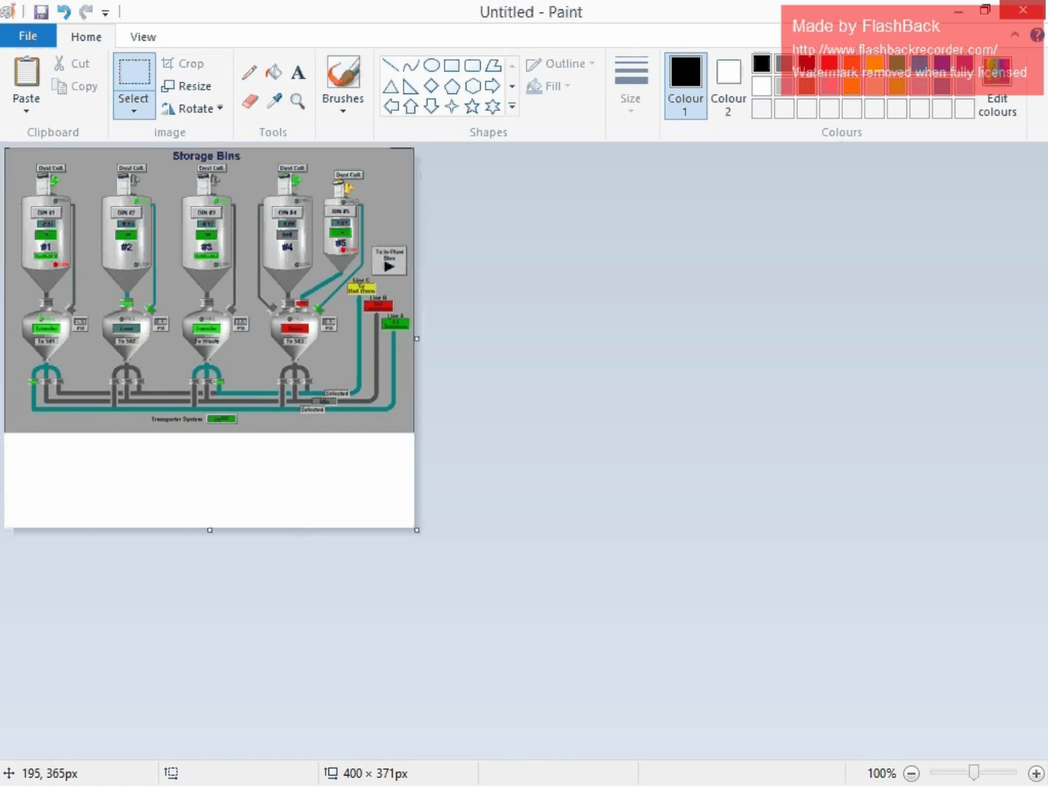
{"action": "left_click_drag", "start_coordinate": [210, 530], "coordinate": [210, 434]}
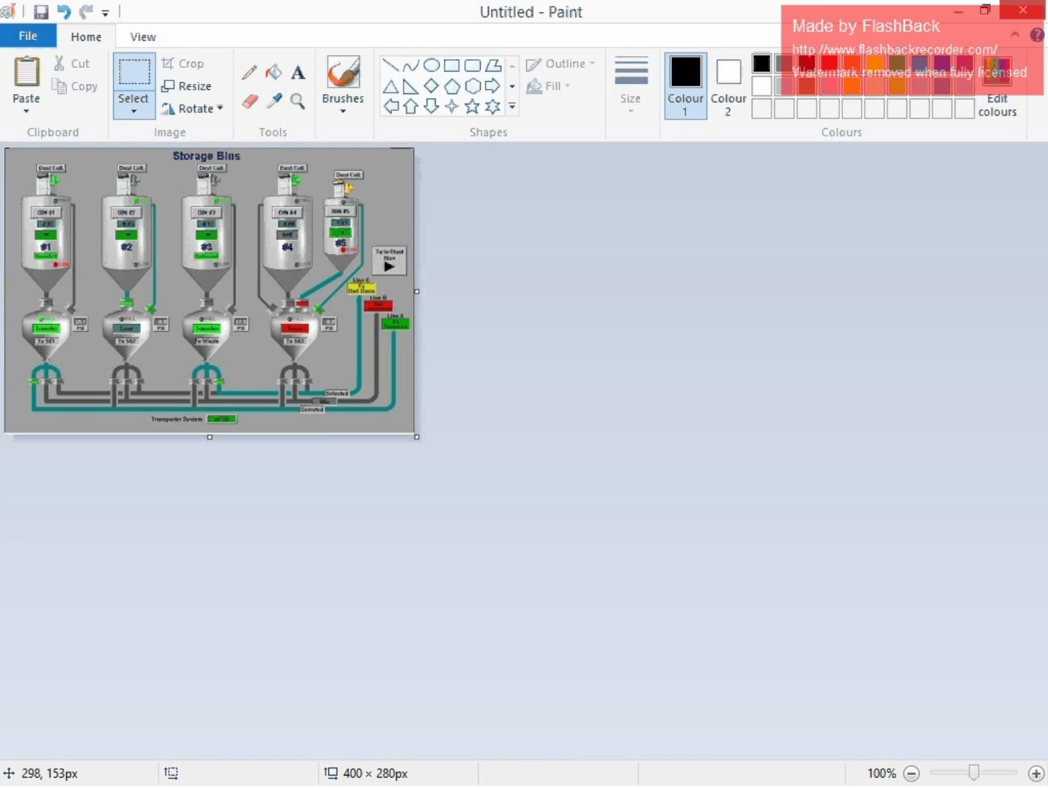
- Save the Storage Bins picture as the 256 Colour Bitmap PLANT1.bmp in the IMAGES folder, and close Paint
{"action": "left_click", "coordinate": [28, 37]}
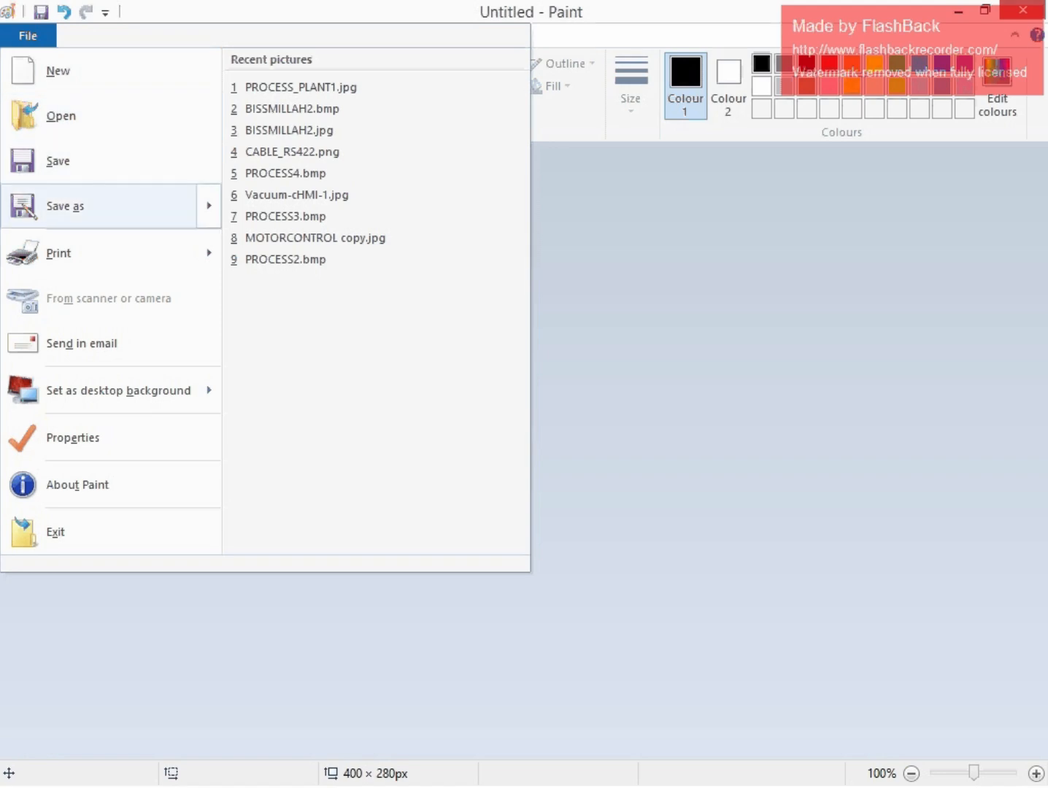
{"action": "left_click", "coordinate": [64, 206]}
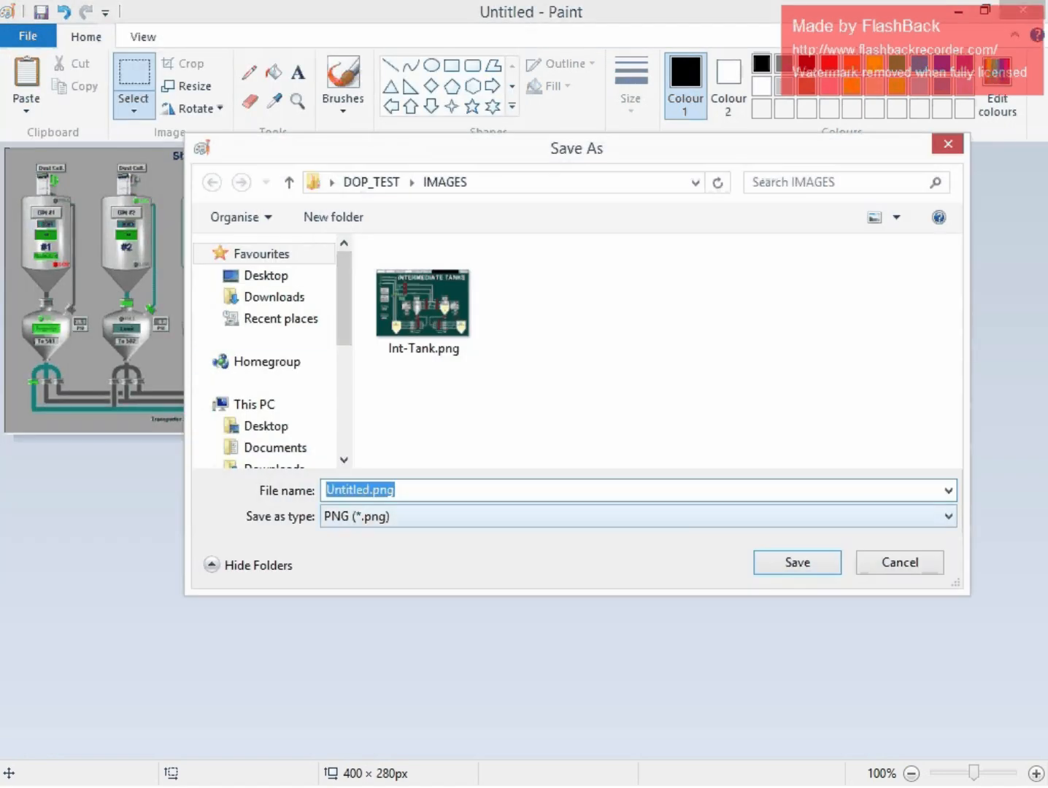
{"action": "left_click", "coordinate": [638, 517]}
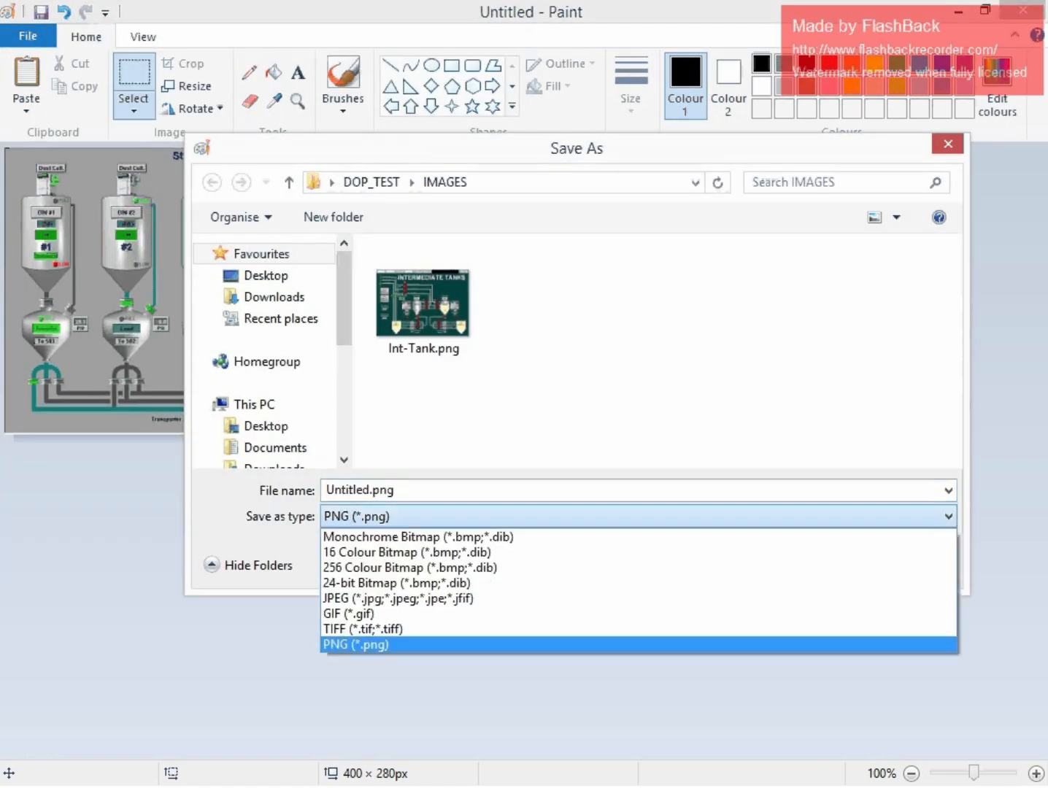
{"action": "key", "text": "Return"}
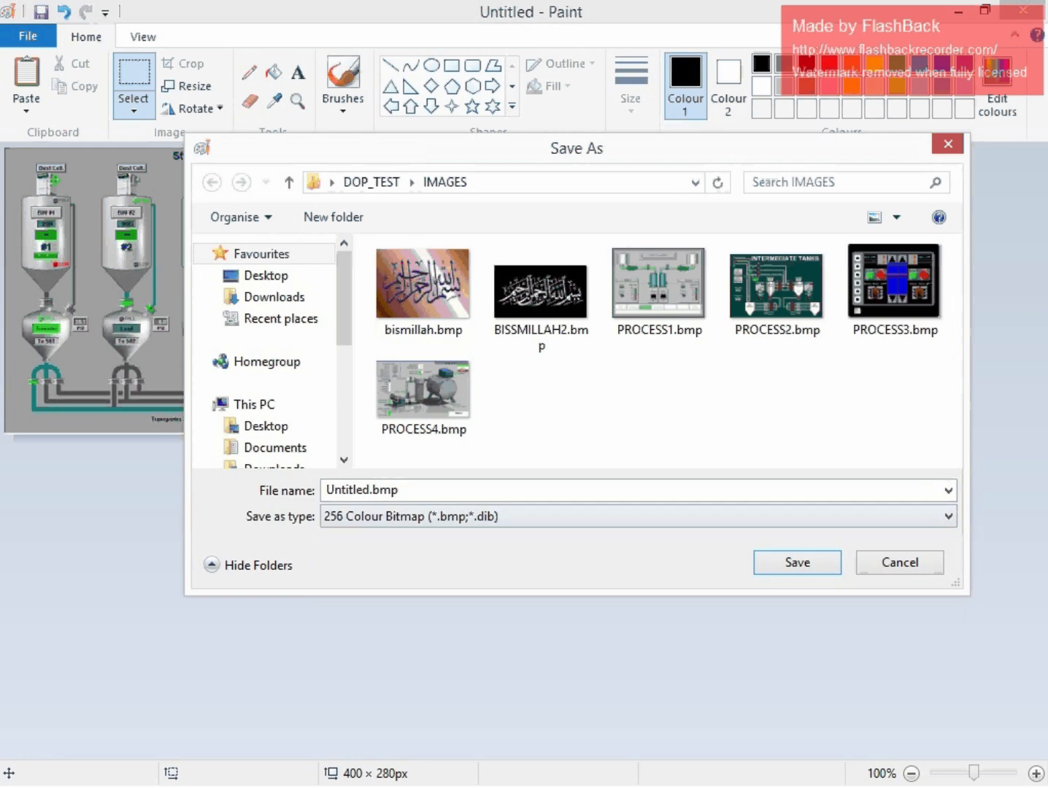
{"action": "left_click", "coordinate": [370, 491]}
{"action": "left_click_drag", "start_coordinate": [370, 491], "coordinate": [326, 491]}
{"action": "type", "text": "PLAN"}
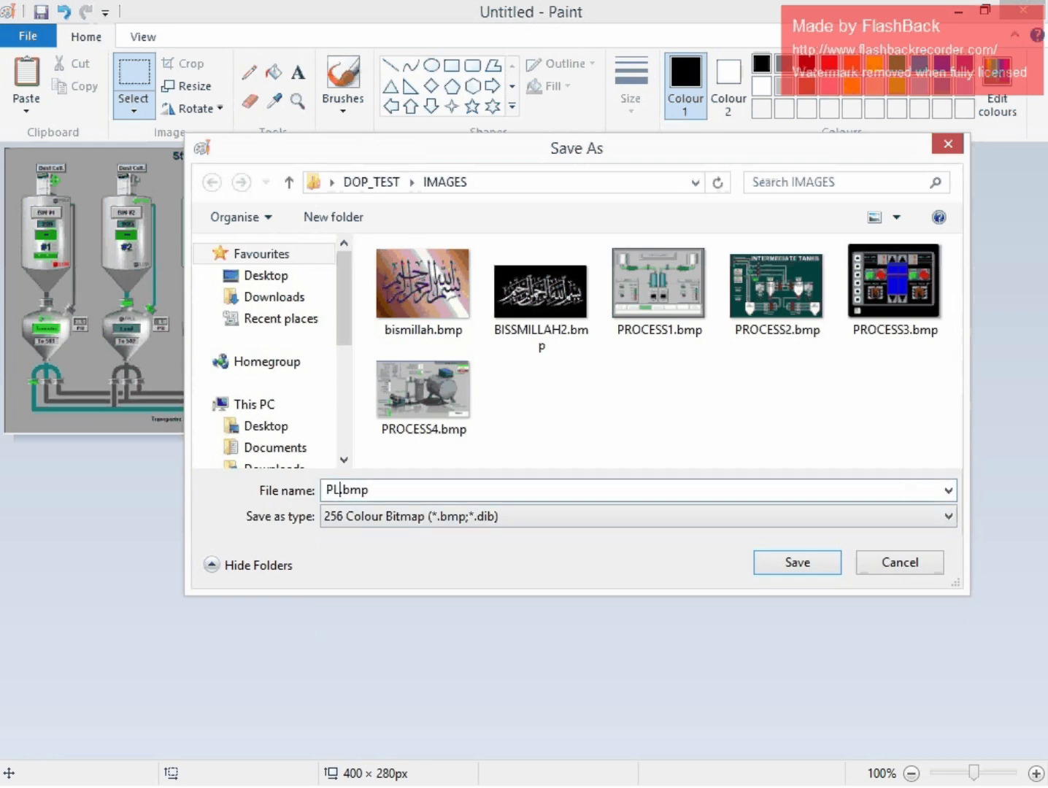
{"action": "type", "text": "T1"}
{"action": "key", "text": "Return"}
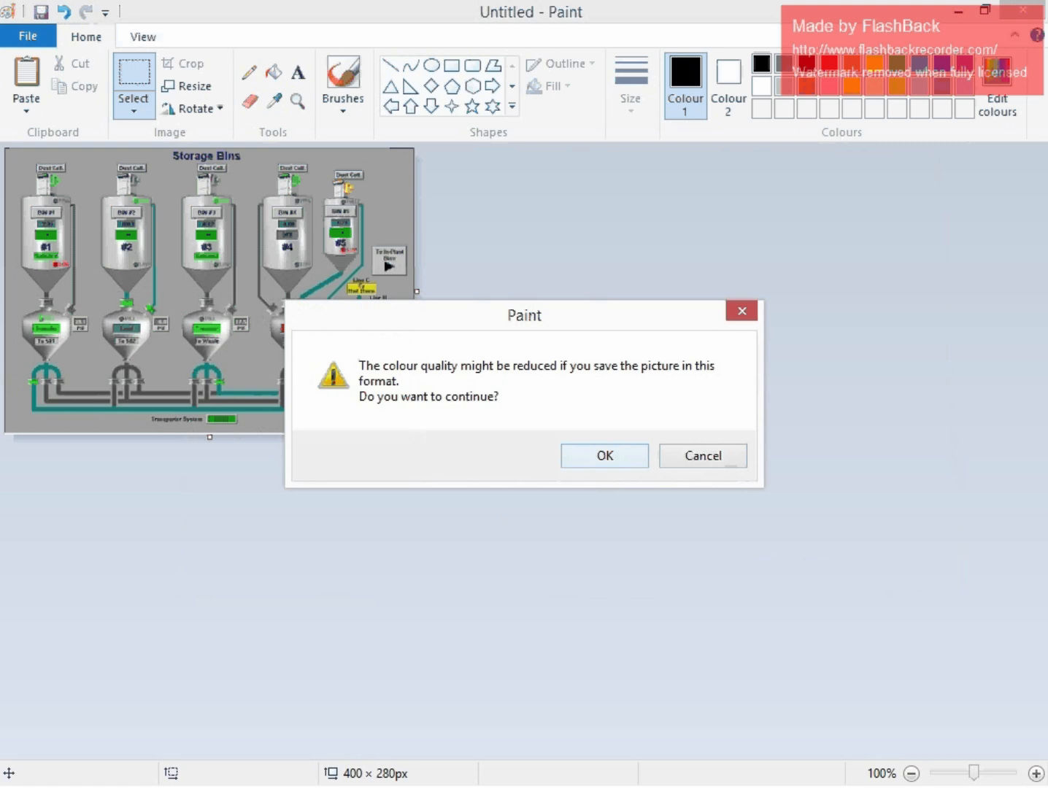
{"action": "key", "text": "Return"}
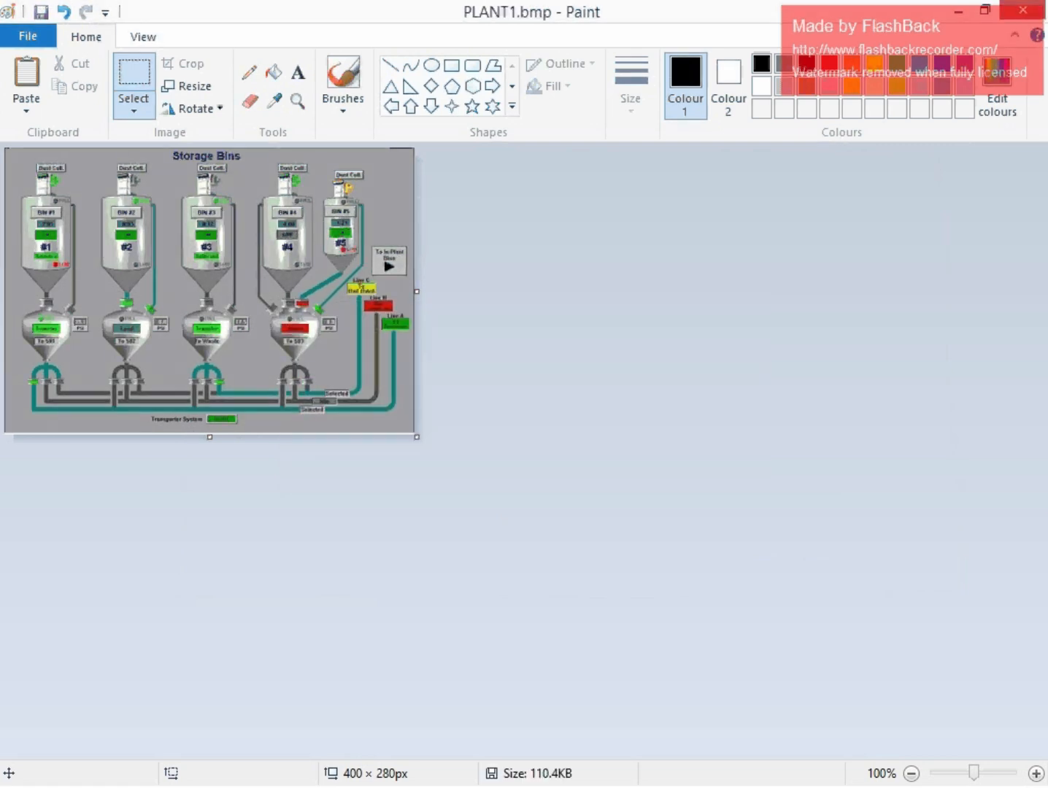
{"action": "left_click", "coordinate": [1023, 10]}
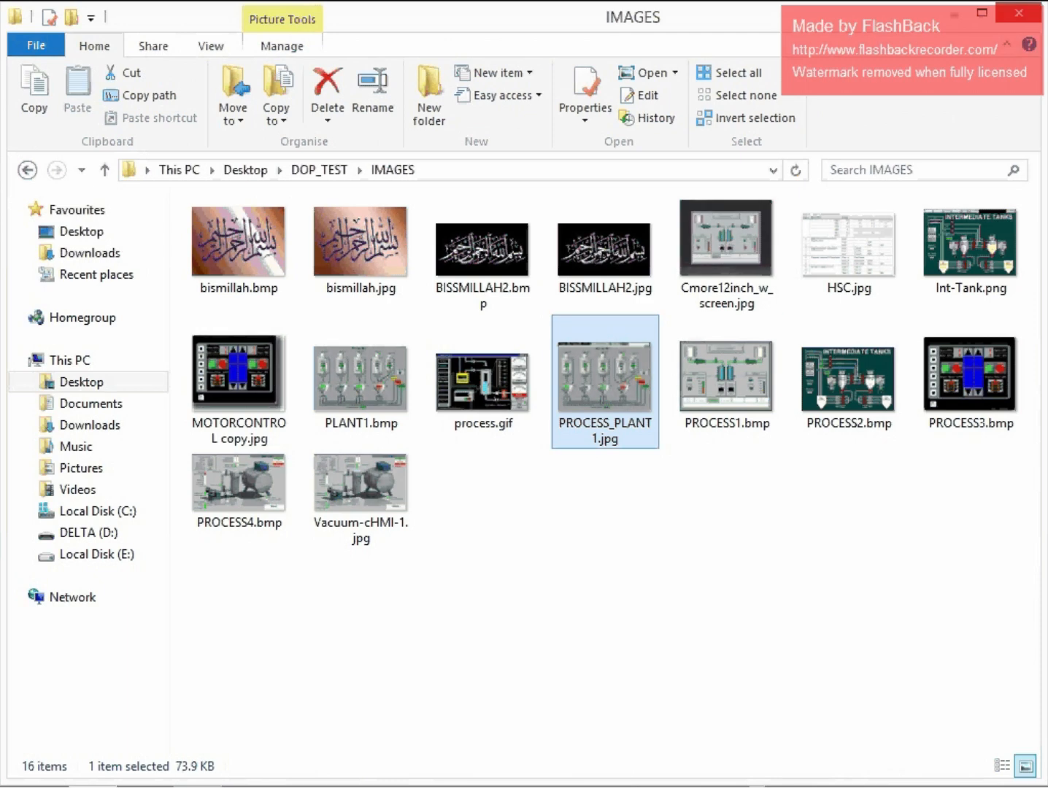
- Close the IMAGES folder window, switch to DOPSoft and open the MAIN screen for editing
{"action": "left_click", "coordinate": [1020, 11]}
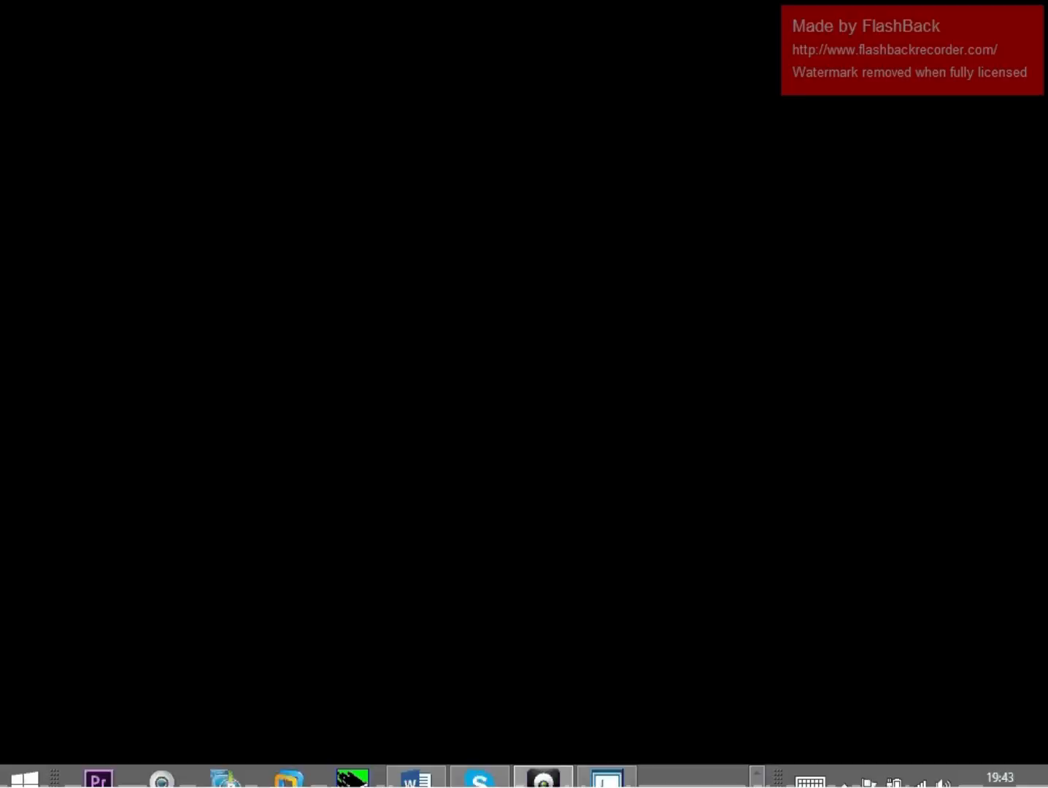
{"action": "left_click", "coordinate": [608, 777]}
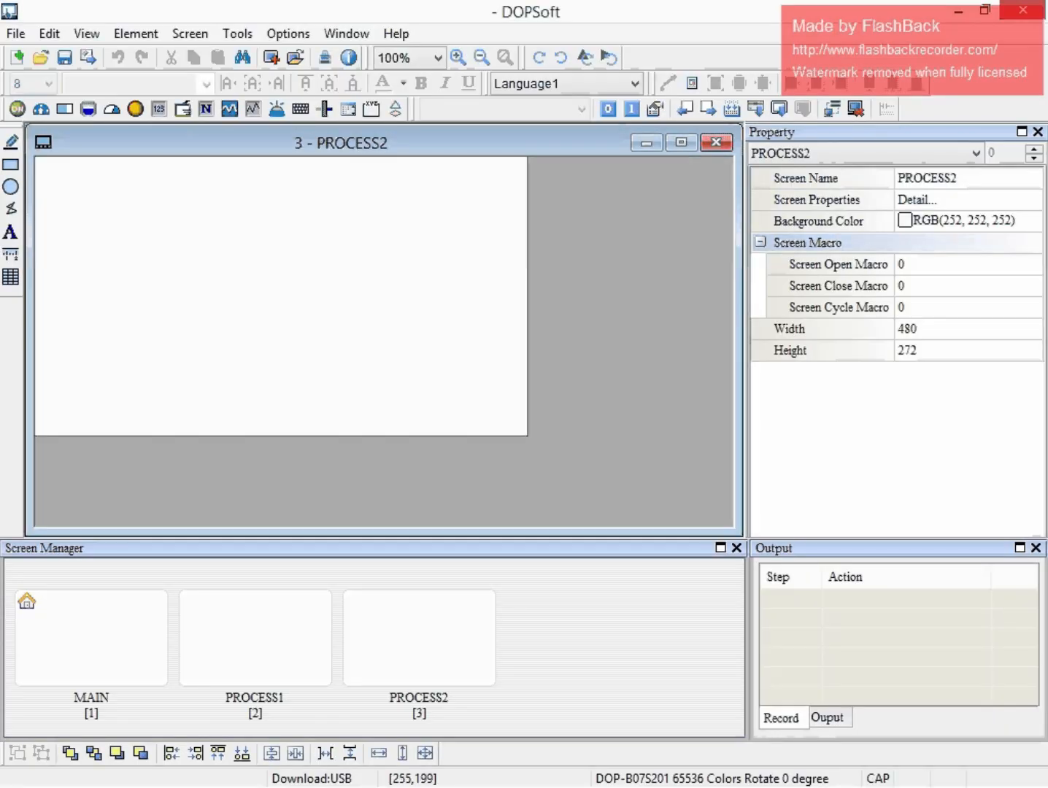
{"action": "right_click", "coordinate": [280, 269]}
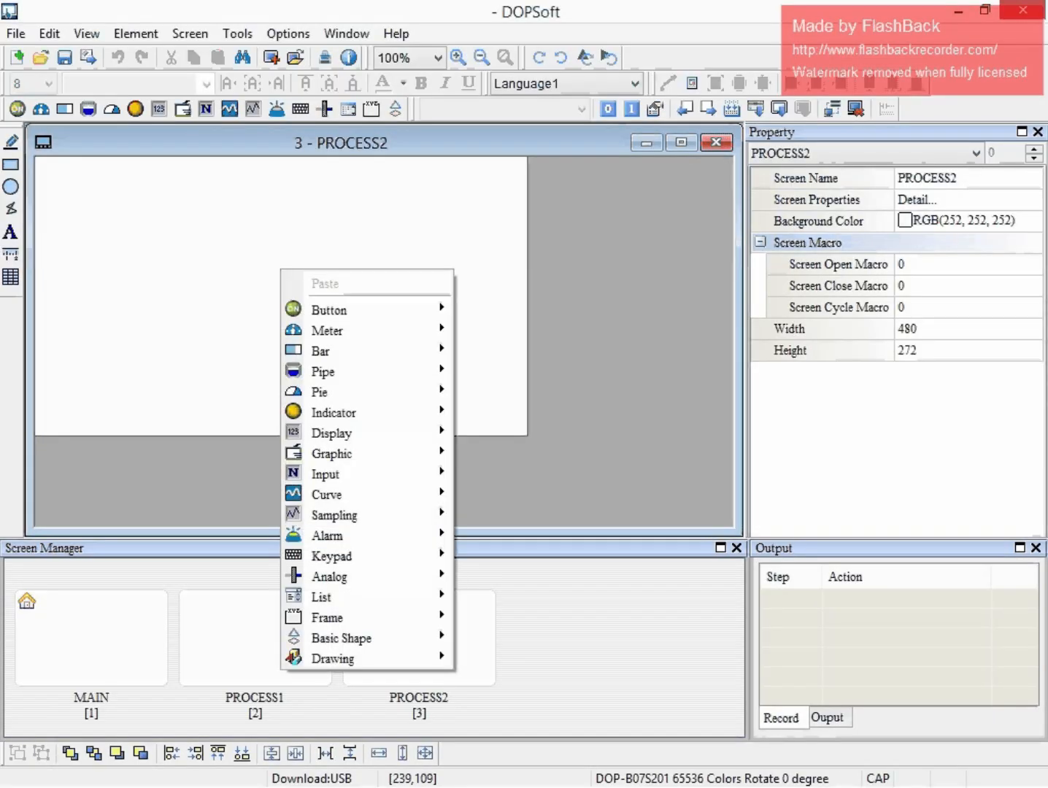
{"action": "left_click", "coordinate": [91, 642]}
{"action": "double_click", "coordinate": [91, 641]}
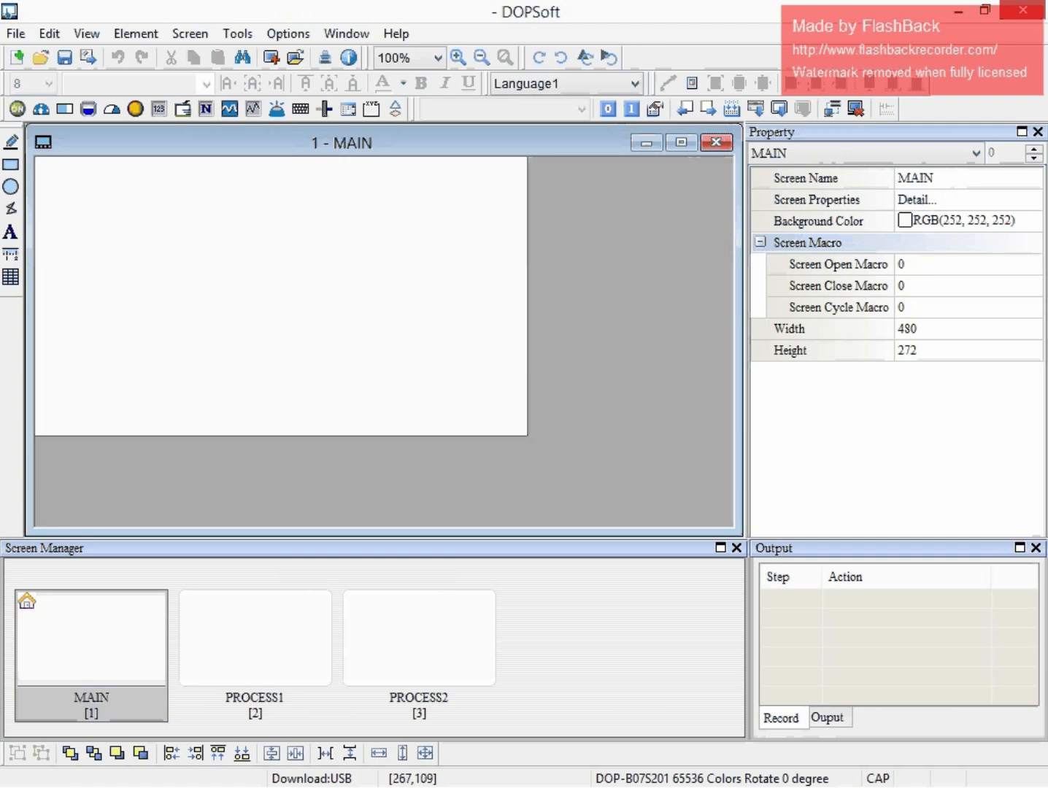
- Place a State Graphic element on the MAIN screen and enlarge it to about 478 × 269 to fill the screen
{"action": "right_click", "coordinate": [275, 269]}
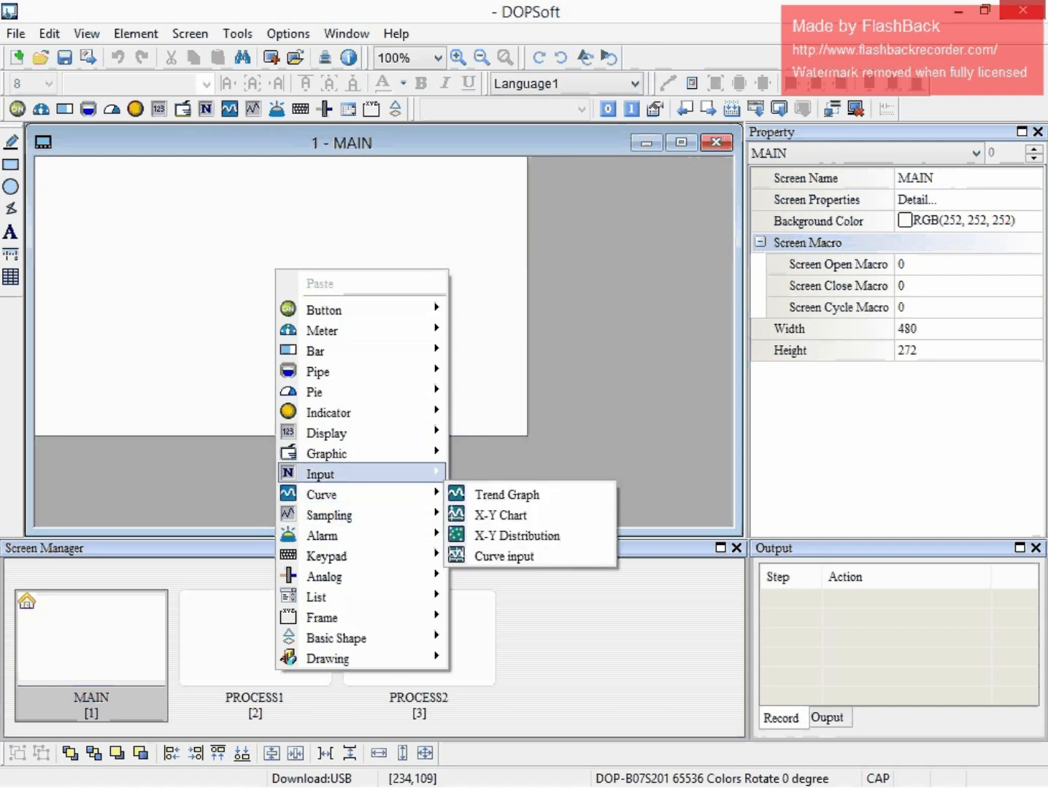
{"action": "mouse_move", "coordinate": [362, 454]}
{"action": "left_click", "coordinate": [511, 453]}
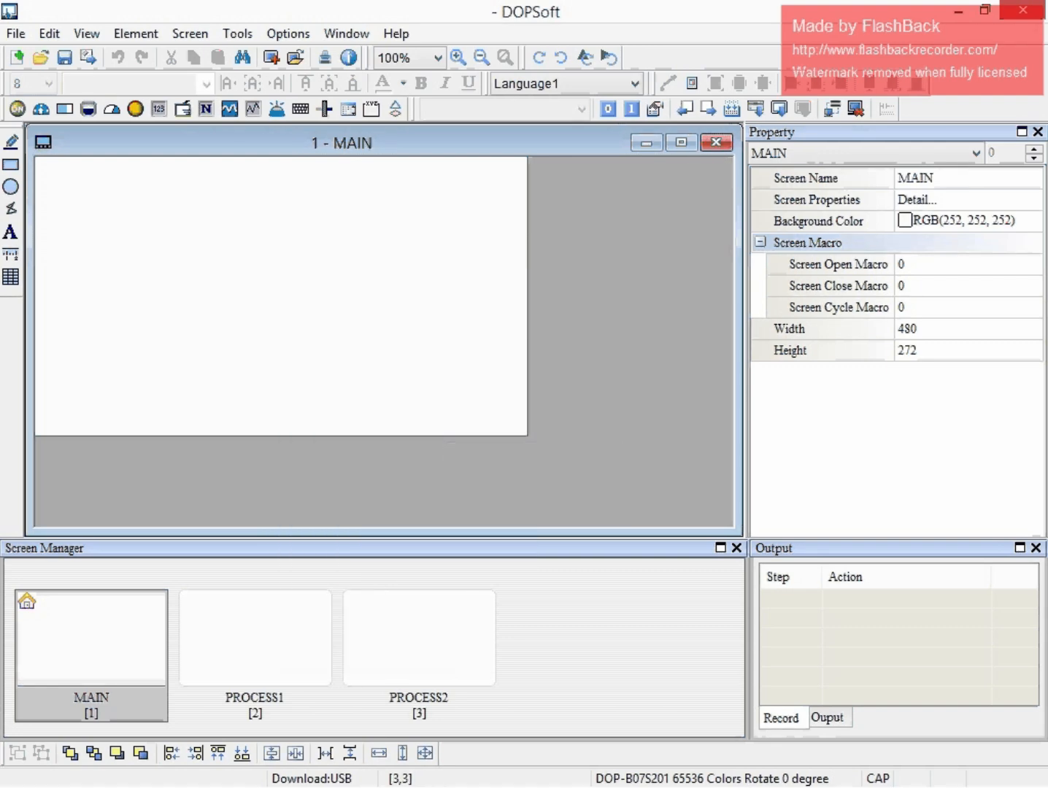
{"action": "left_click_drag", "start_coordinate": [36, 160], "coordinate": [200, 266]}
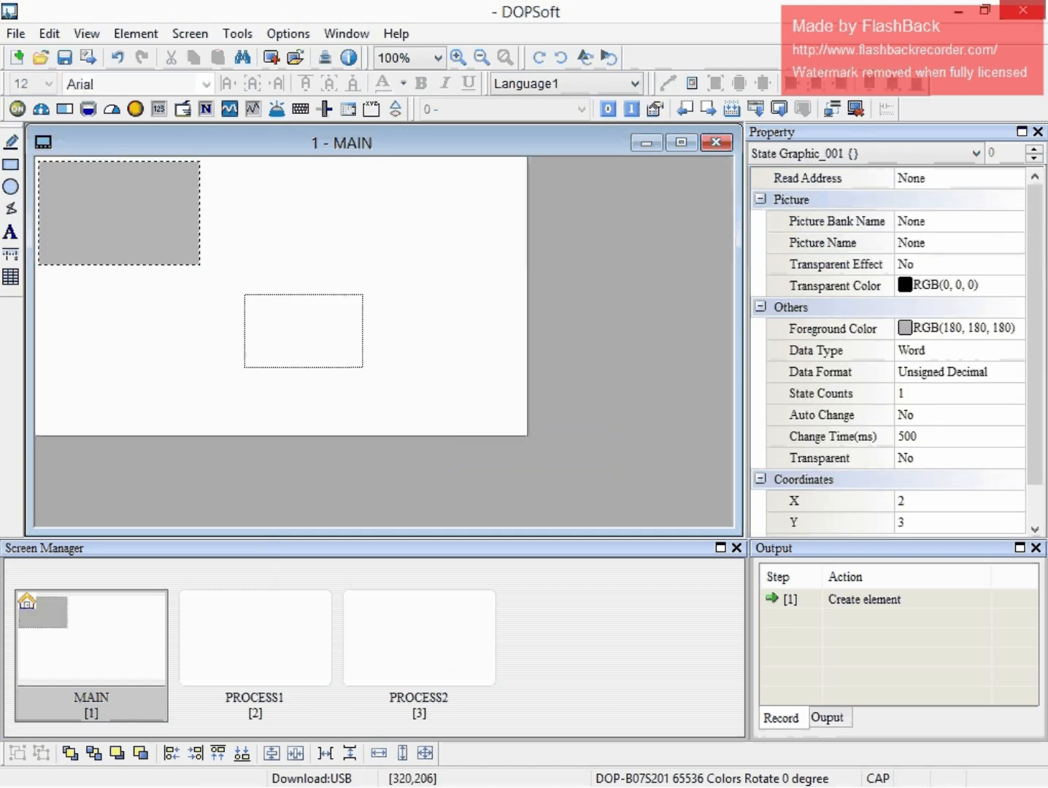
{"action": "left_click_drag", "start_coordinate": [200, 265], "coordinate": [527, 434]}
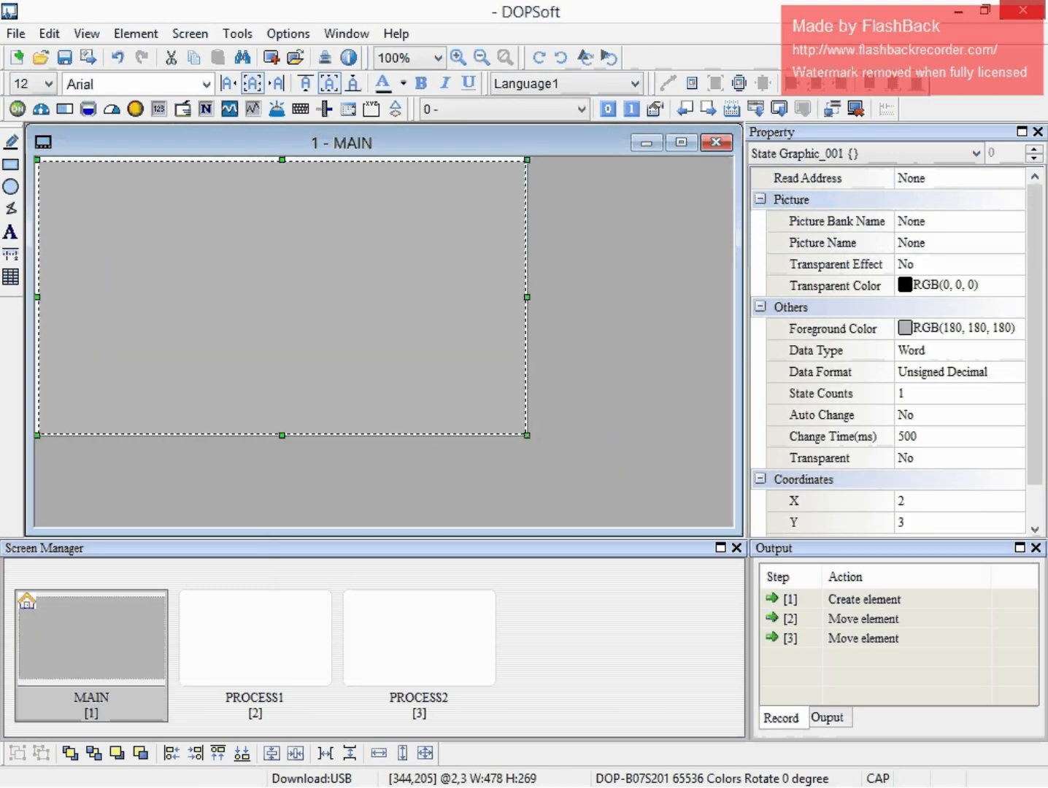
{"action": "mouse_move", "coordinate": [387, 366]}
{"action": "left_mouse_down"}
{"action": "mouse_move", "coordinate": [368, 347]}
{"action": "mouse_move", "coordinate": [386, 356]}
{"action": "left_mouse_up"}
{"action": "left_click", "coordinate": [548, 409]}
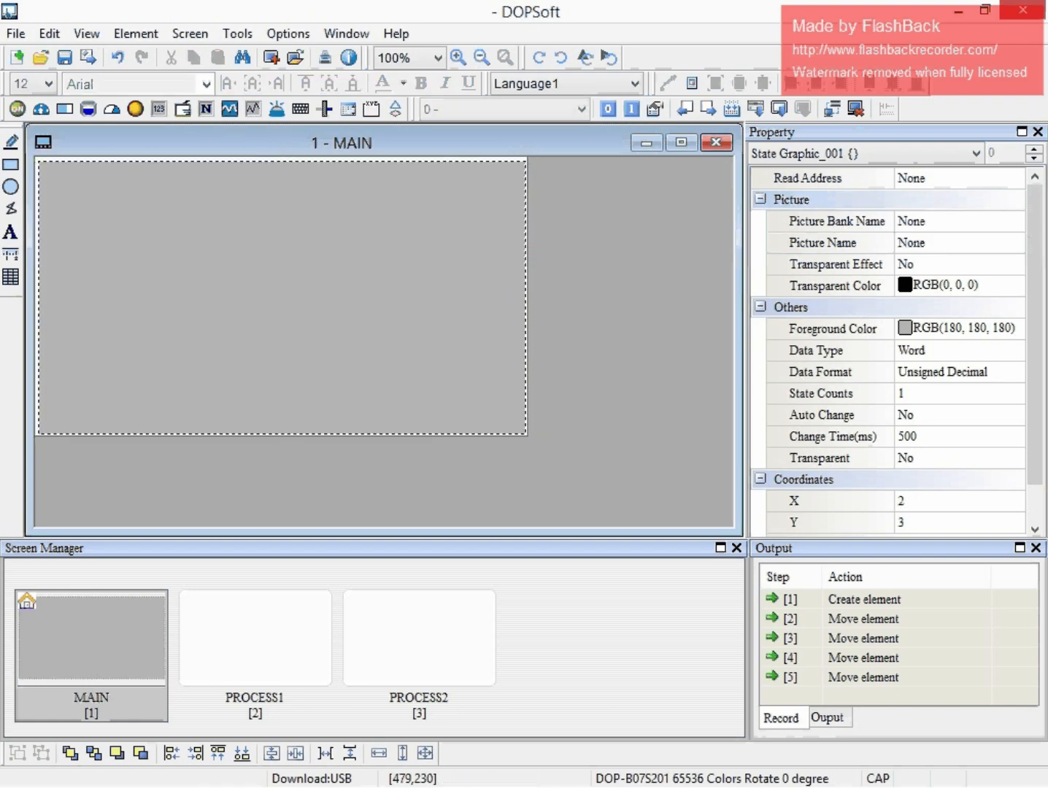
- Set the state graphic's read address to word address $0 in Internal Memory
{"action": "left_click", "coordinate": [291, 326]}
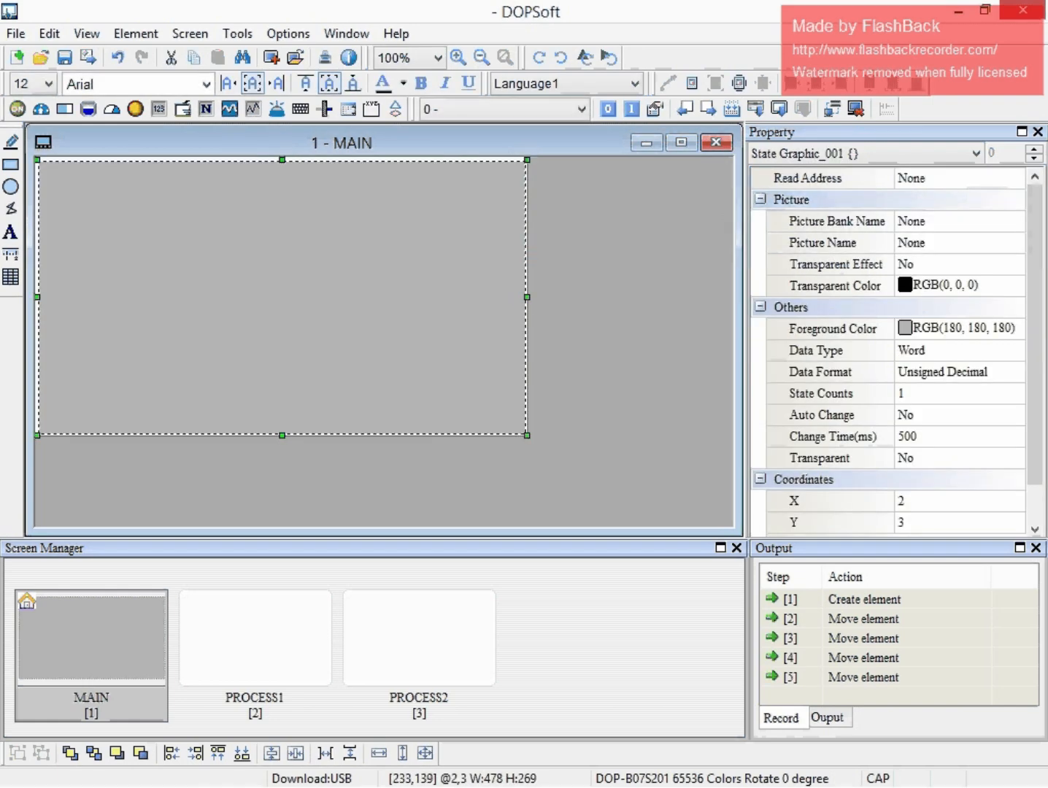
{"action": "double_click", "coordinate": [272, 300]}
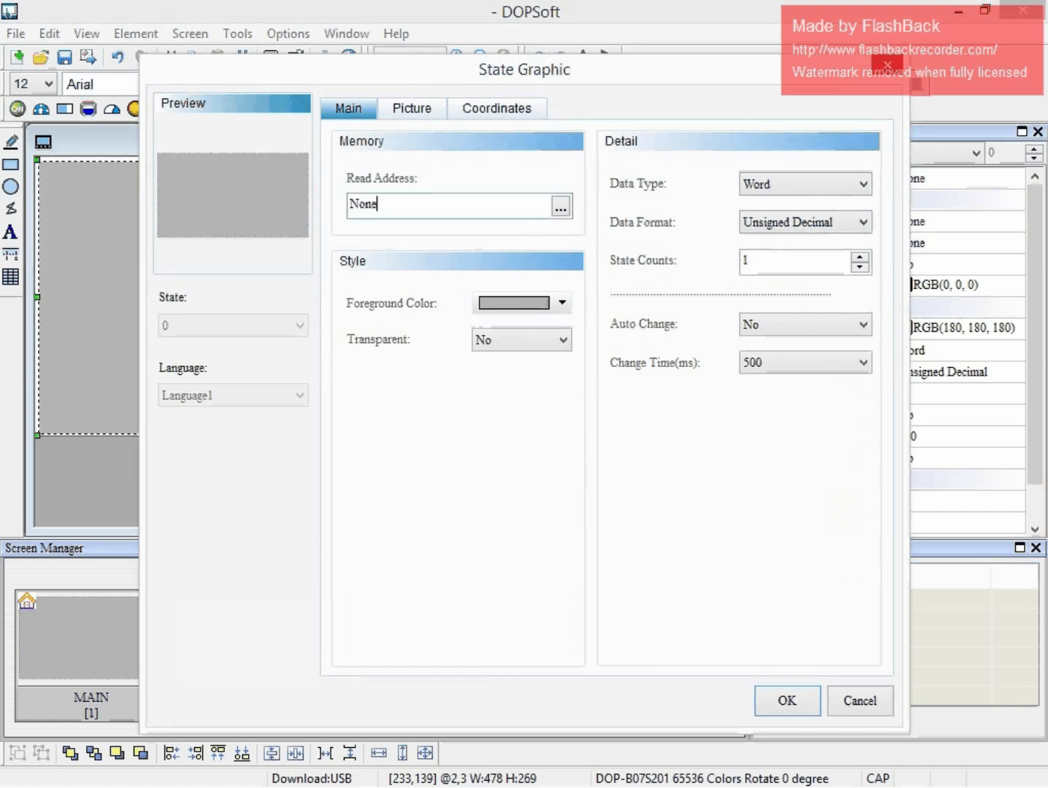
{"action": "left_click", "coordinate": [561, 207]}
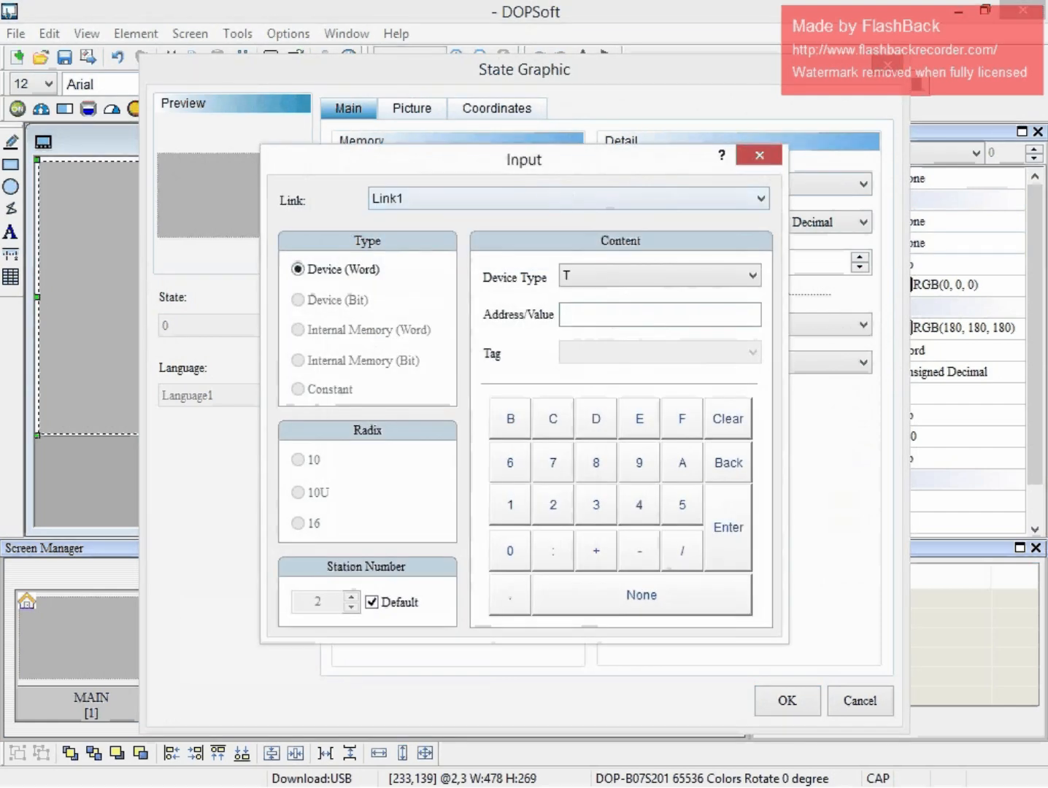
{"action": "left_click", "coordinate": [568, 199]}
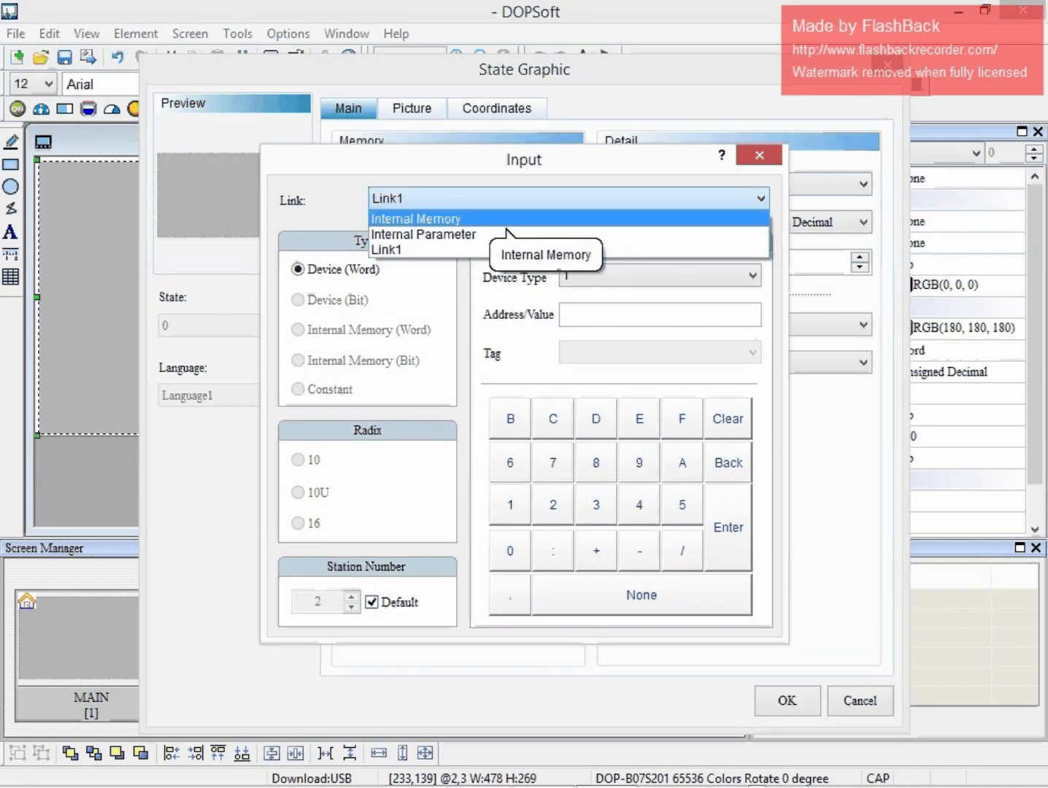
{"action": "left_click", "coordinate": [504, 218]}
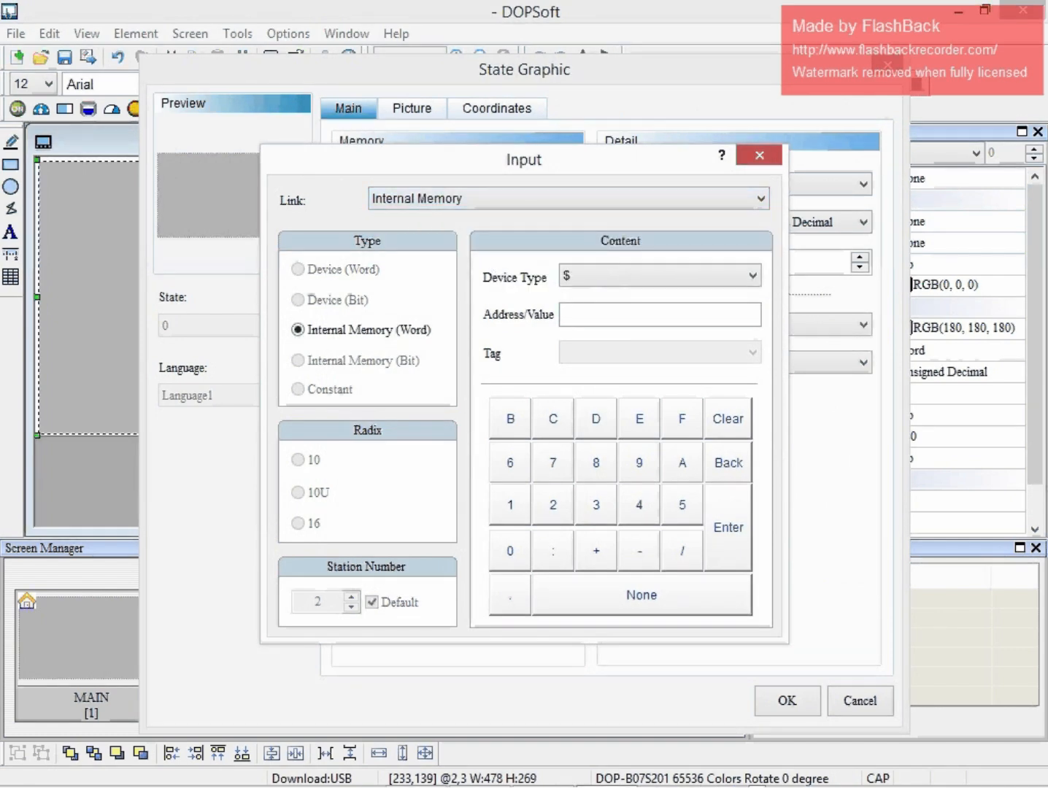
{"action": "type", "text": "0"}
{"action": "key", "text": "Return"}
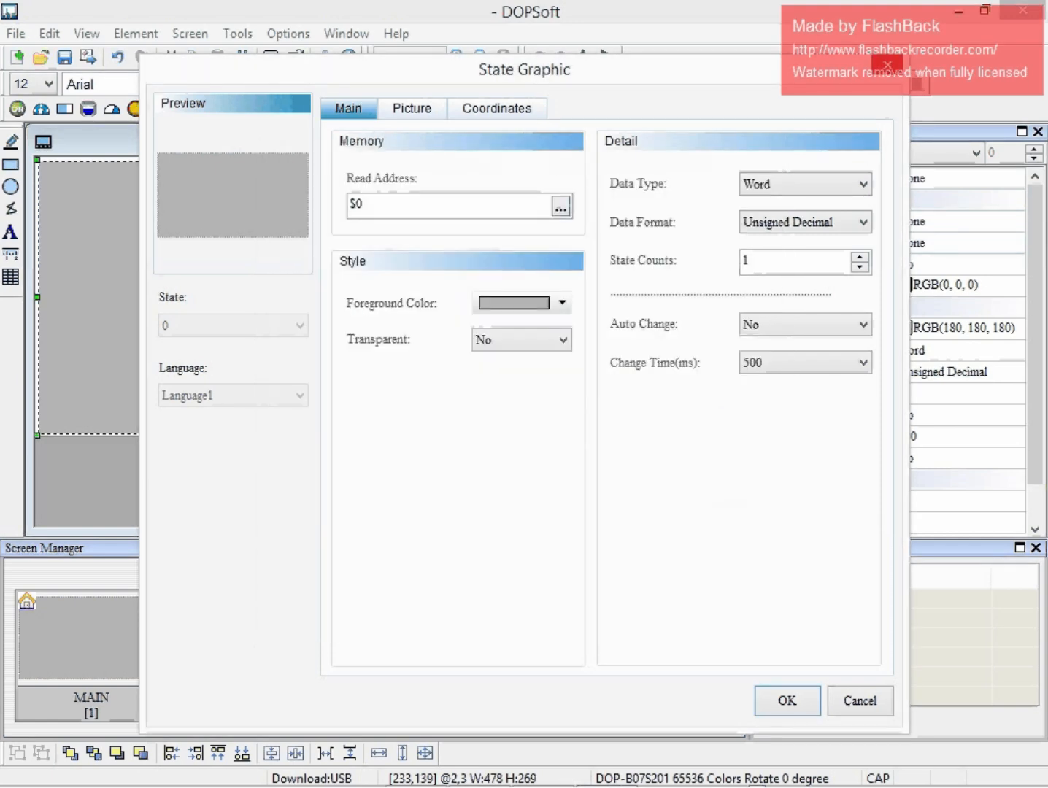
- Choose the MY_IMAGES picture bank for the state graphic and import BISSMILLAH2.bmp into it from the DOP_TEST IMAGES folder
{"action": "left_click", "coordinate": [413, 109]}
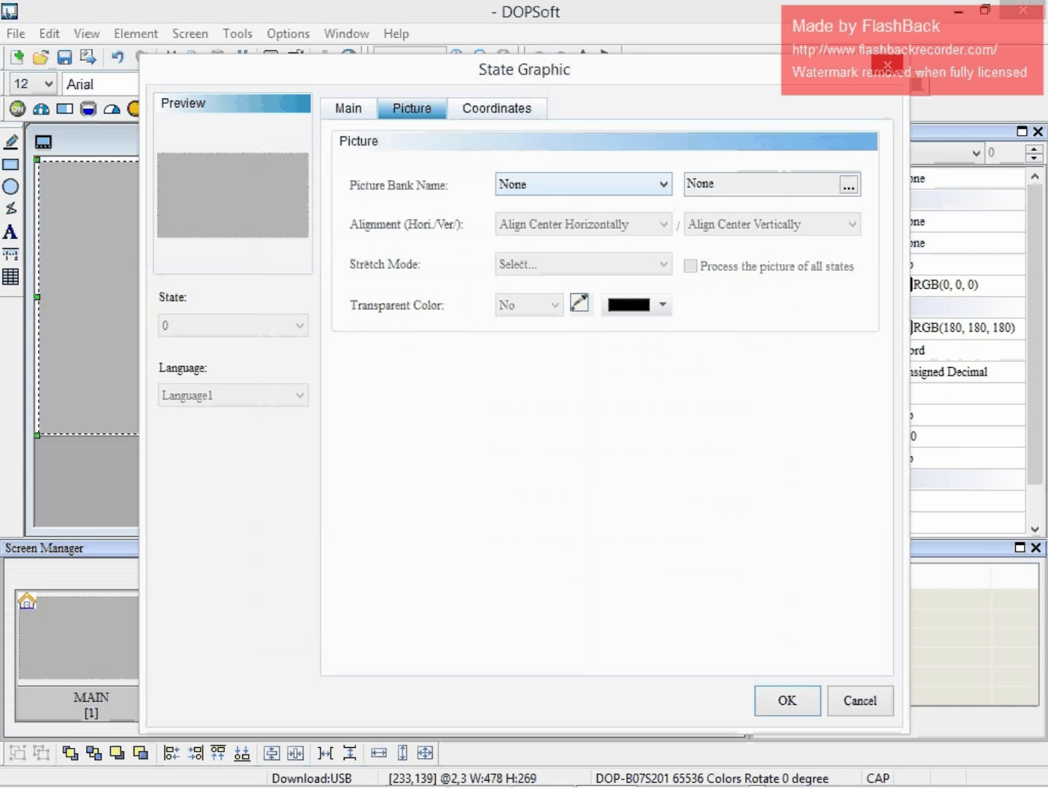
{"action": "left_click", "coordinate": [662, 185]}
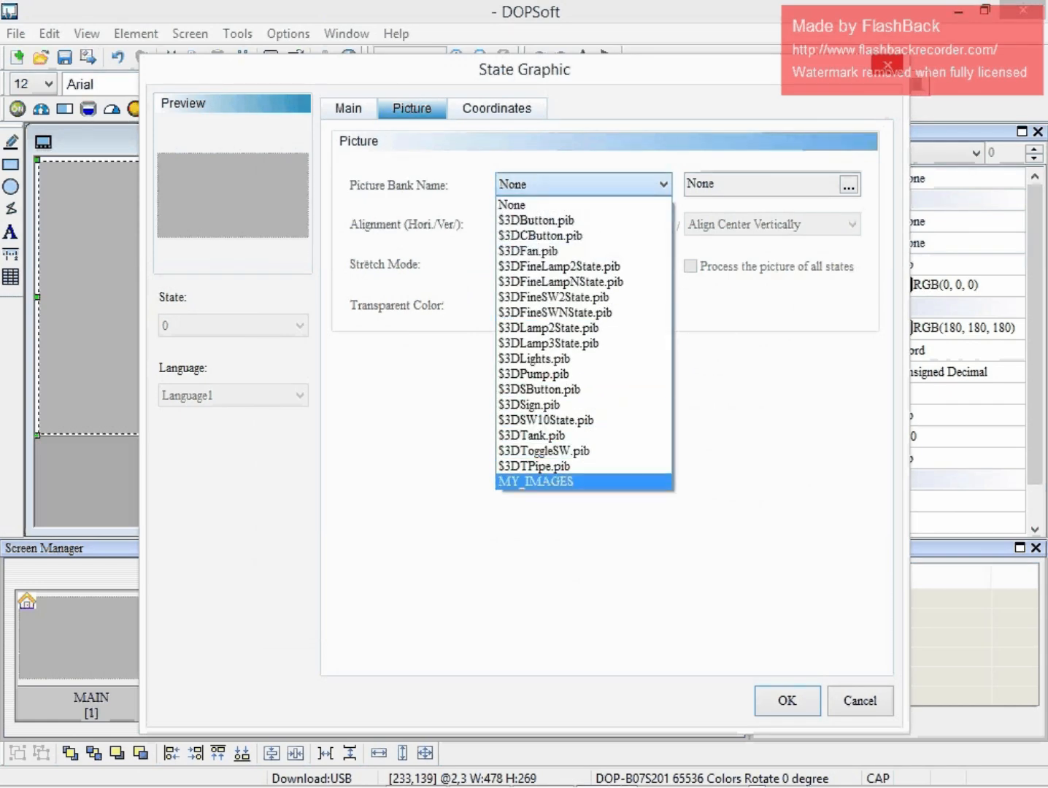
{"action": "key", "text": "Return"}
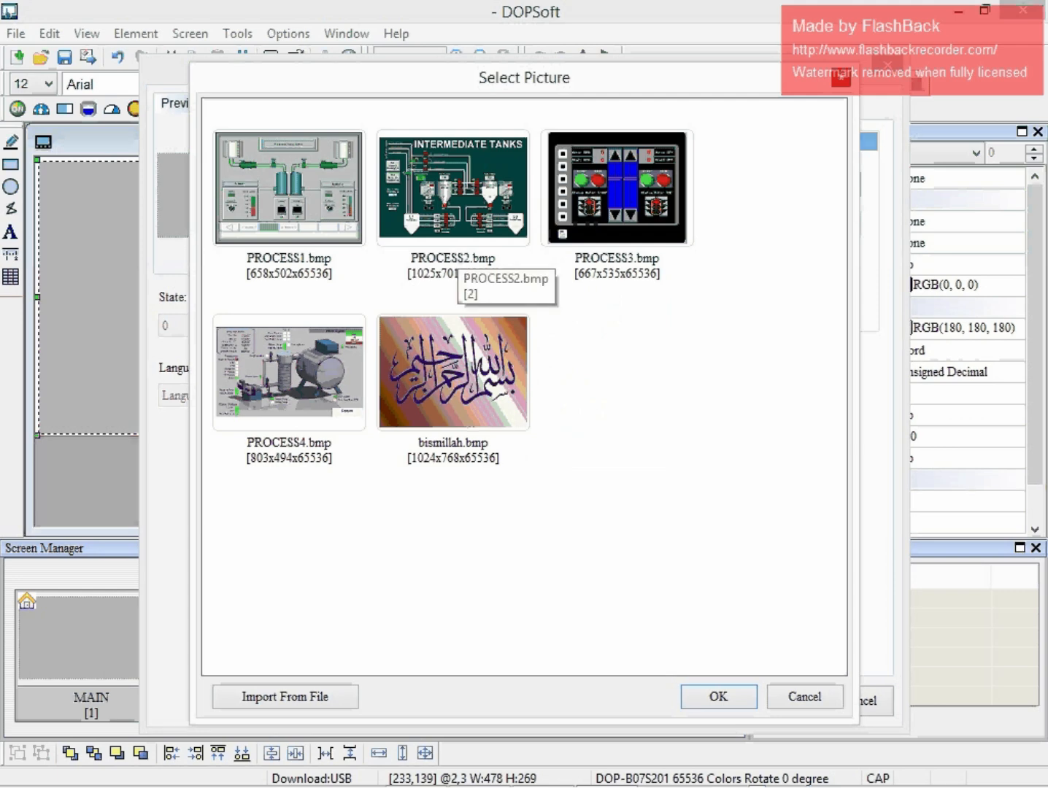
{"action": "left_click", "coordinate": [285, 696]}
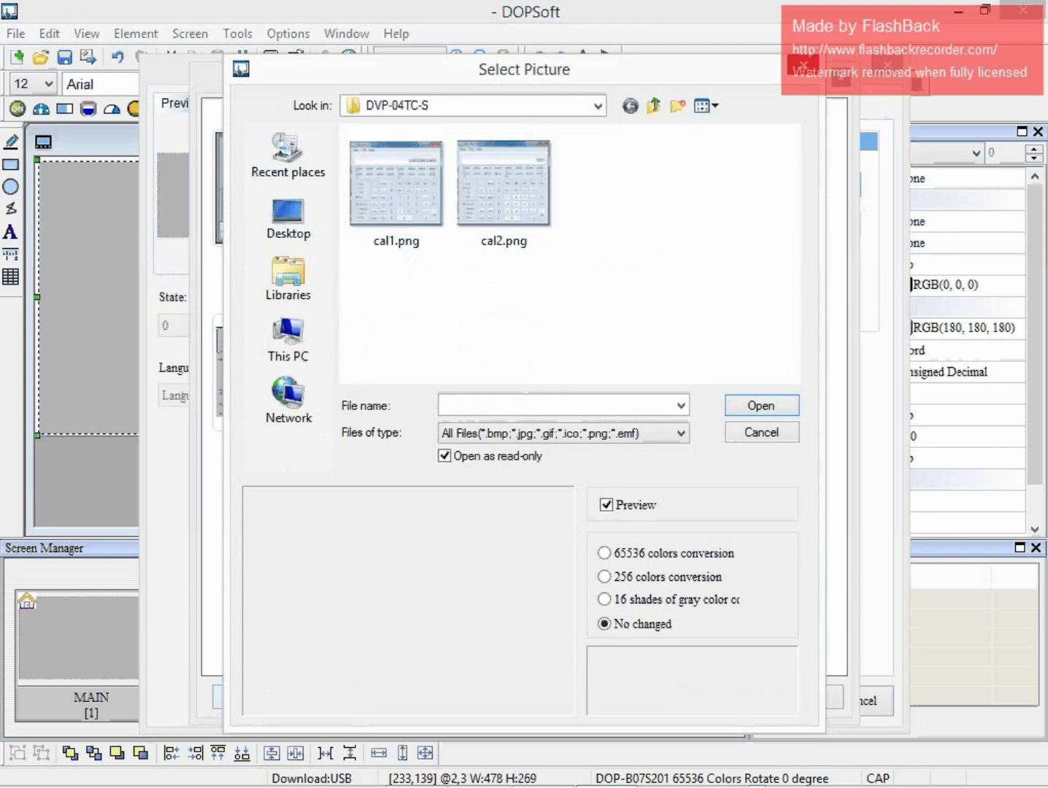
{"action": "left_click", "coordinate": [288, 216]}
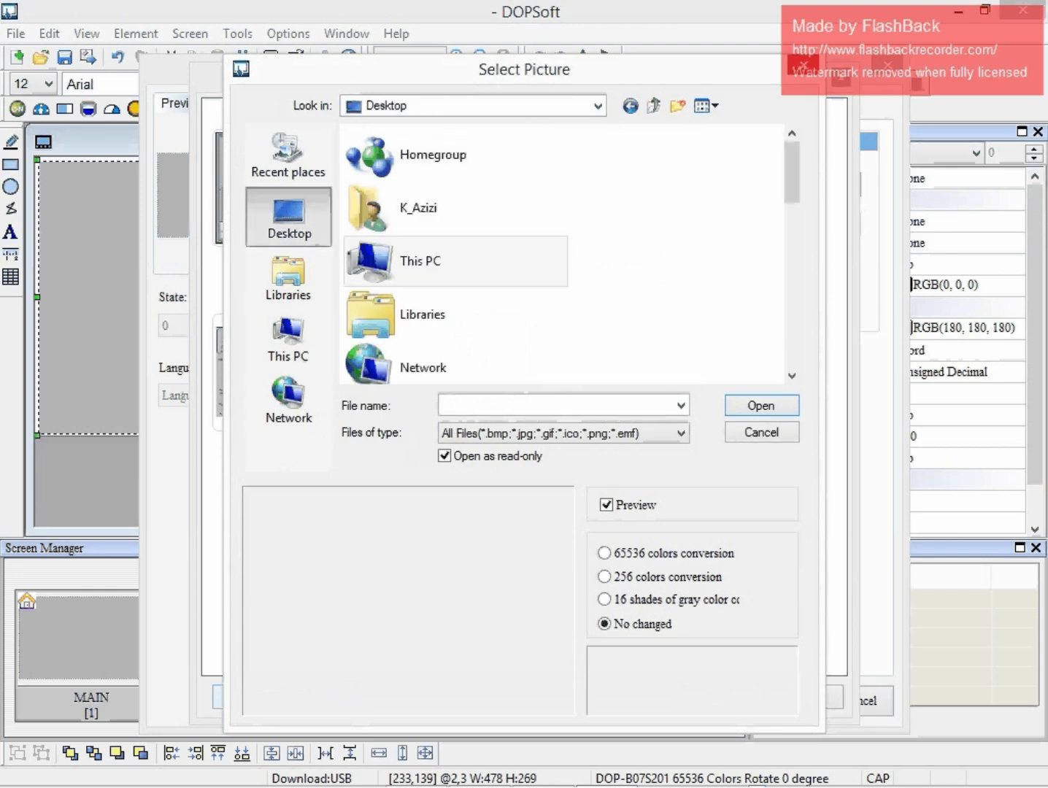
{"action": "left_click_drag", "start_coordinate": [791, 172], "coordinate": [792, 218]}
{"action": "double_click", "coordinate": [428, 318]}
{"action": "double_click", "coordinate": [386, 158]}
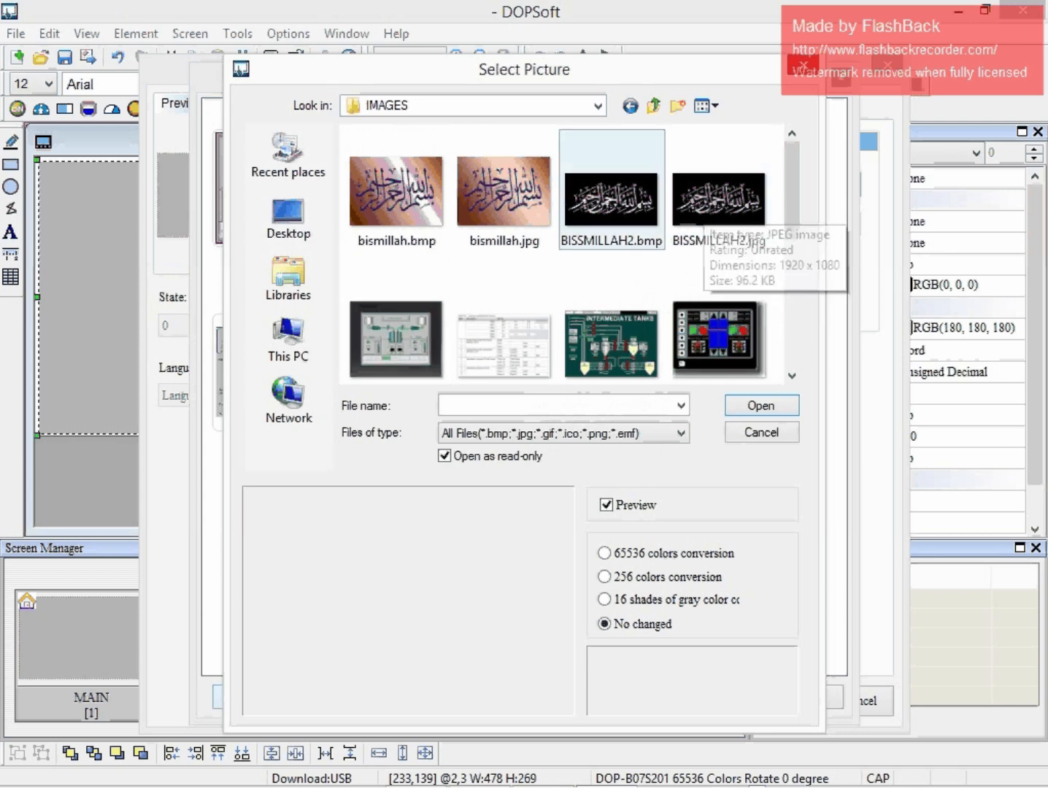
{"action": "double_click", "coordinate": [611, 194]}
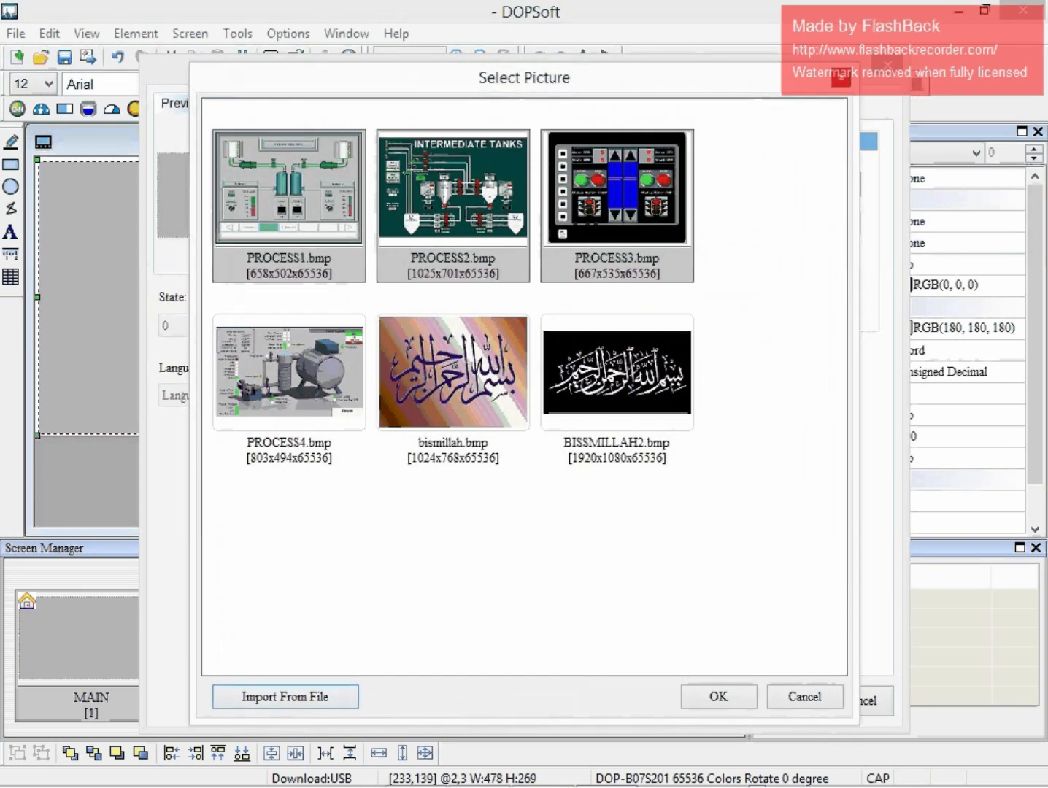
- Import PLANT1.bmp from the IMAGES folder into the MY_IMAGES picture bank
{"action": "left_click", "coordinate": [286, 697]}
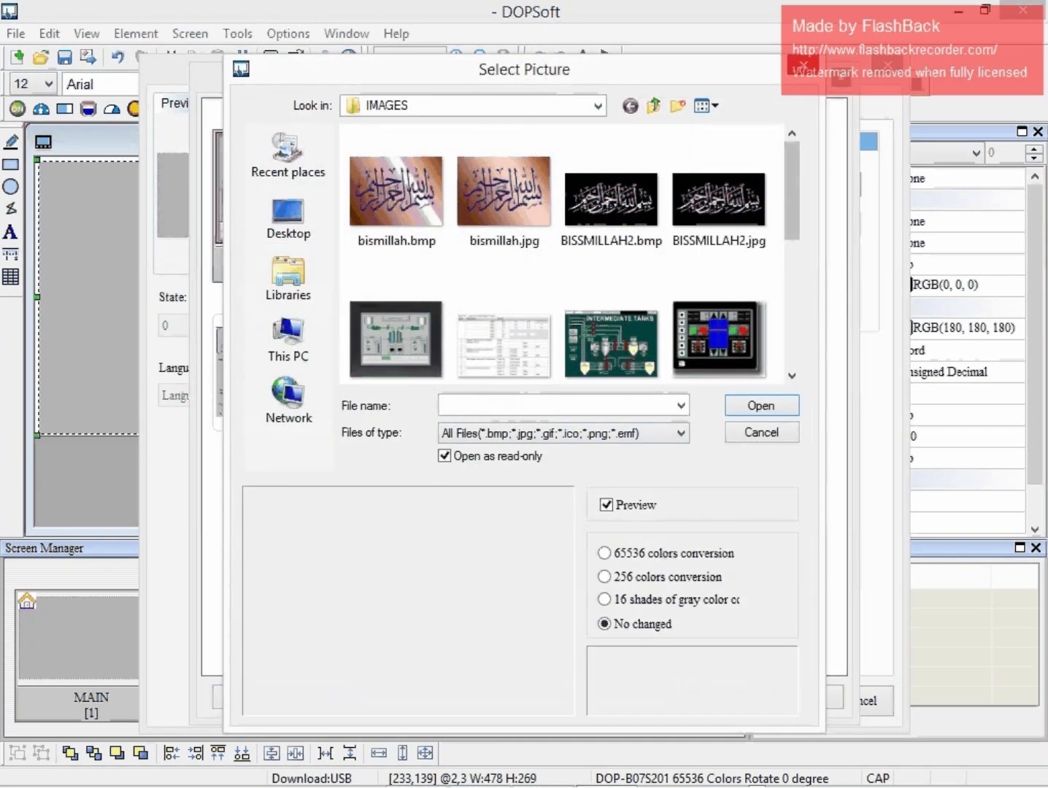
{"action": "scroll", "coordinate": [562, 254], "scroll_direction": "down", "scroll_amount": 3}
{"action": "scroll", "coordinate": [562, 254], "scroll_direction": "down", "scroll_amount": 2}
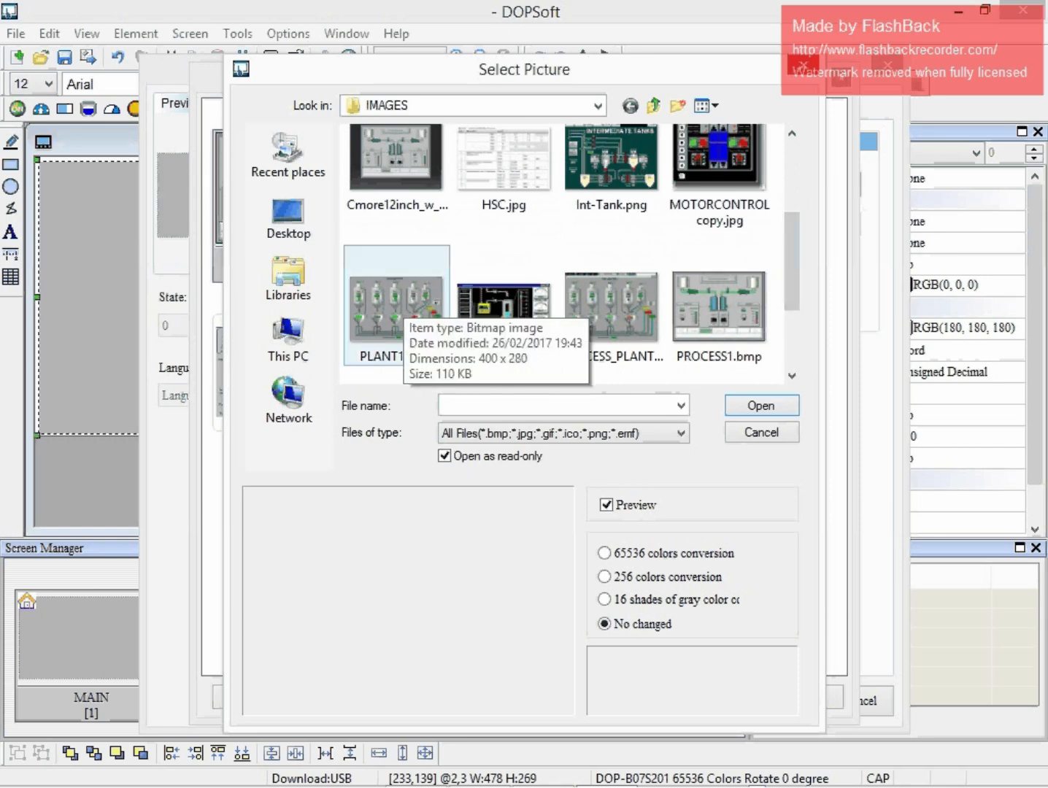
{"action": "double_click", "coordinate": [396, 306]}
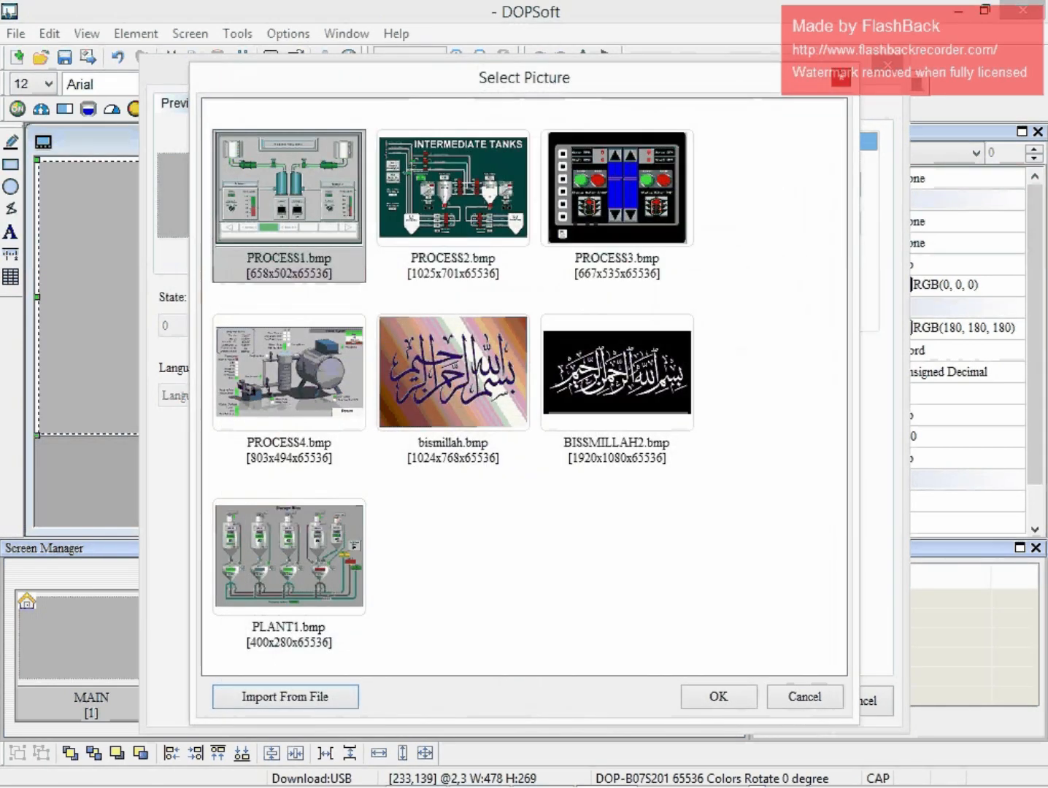
- Assign BISSMILLAH2.bmp as the MAIN screen state graphic's picture, with the stretch mode Stretch All, and apply the properties
{"action": "left_click", "coordinate": [617, 381]}
{"action": "left_click", "coordinate": [718, 697]}
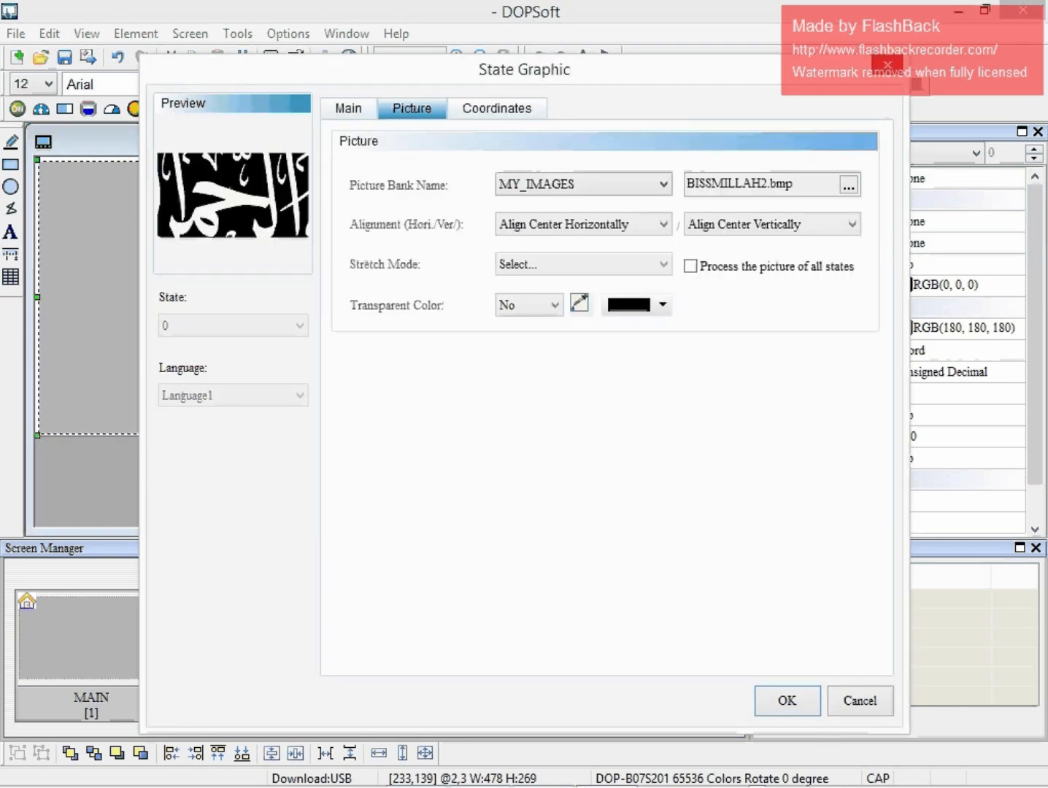
{"action": "left_click", "coordinate": [662, 265]}
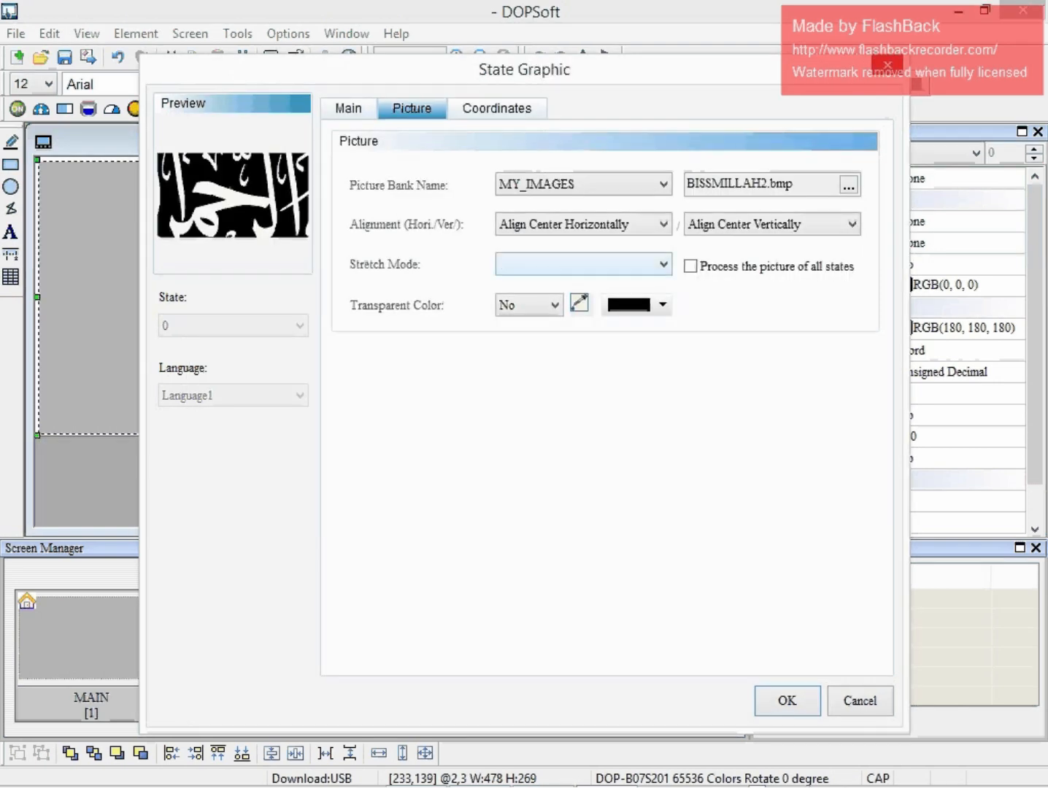
{"action": "left_click", "coordinate": [554, 286]}
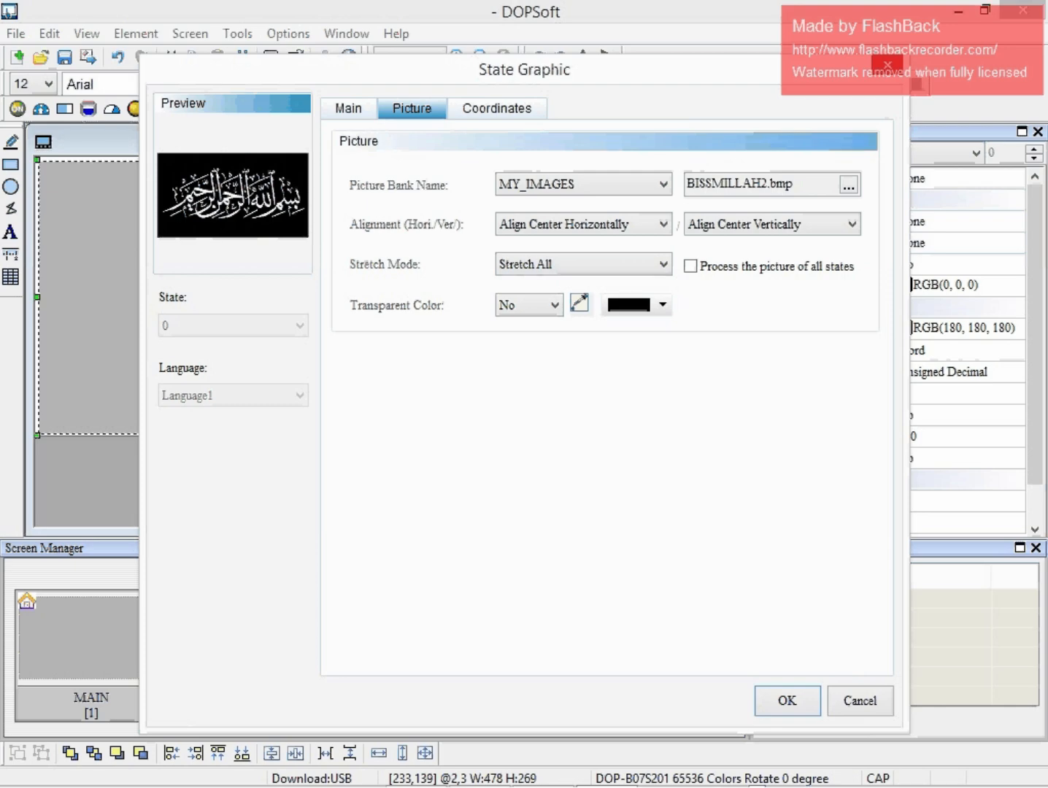
{"action": "left_click", "coordinate": [787, 701]}
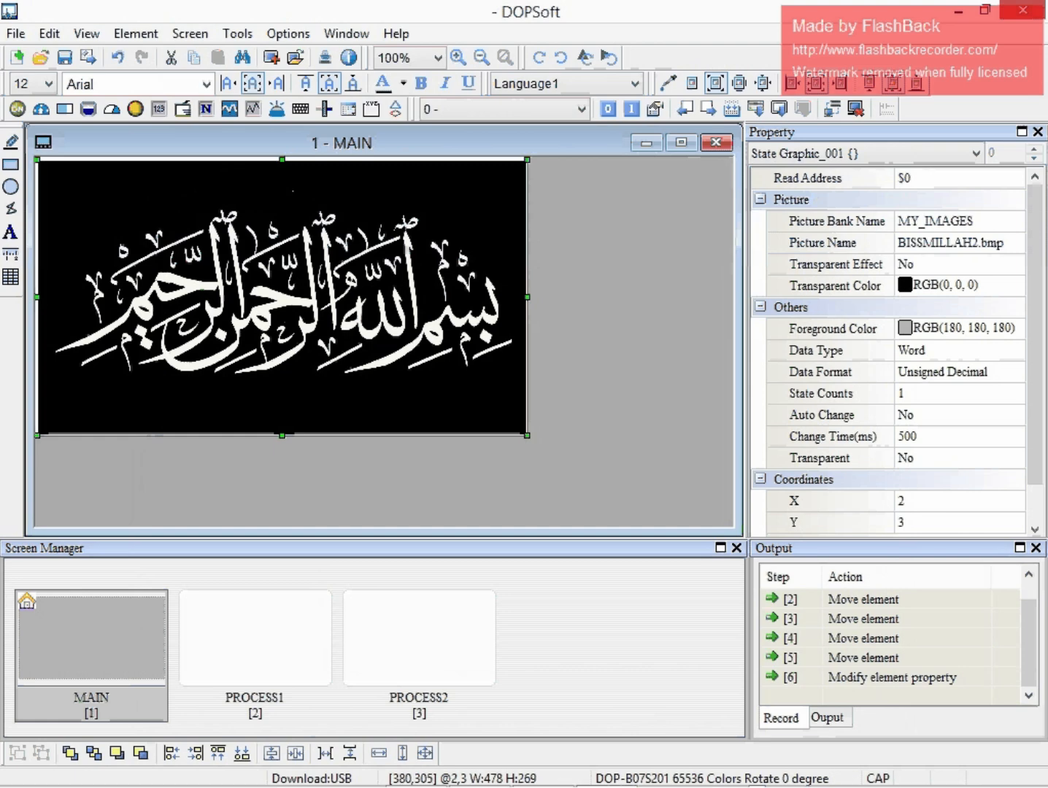
- Place a State Graphic element on the PROCESS1 screen at 0,0 and enlarge it to 480 × 272 to fill the screen
{"action": "left_click", "coordinate": [257, 642]}
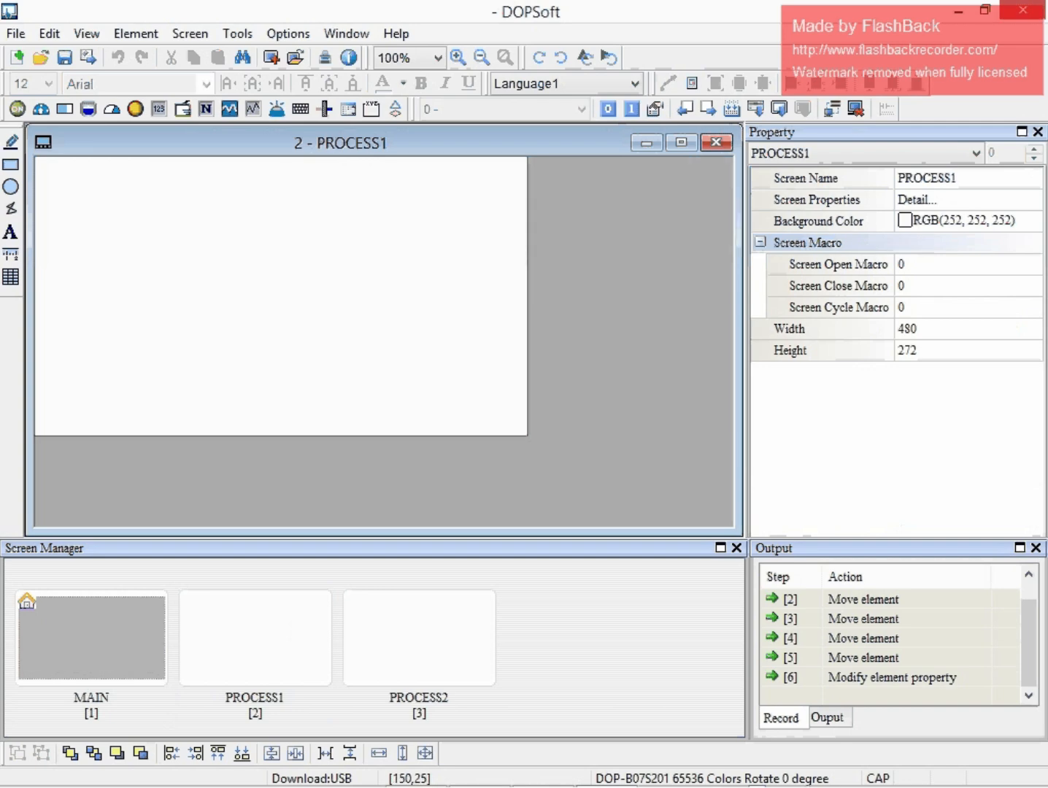
{"action": "right_click", "coordinate": [197, 204]}
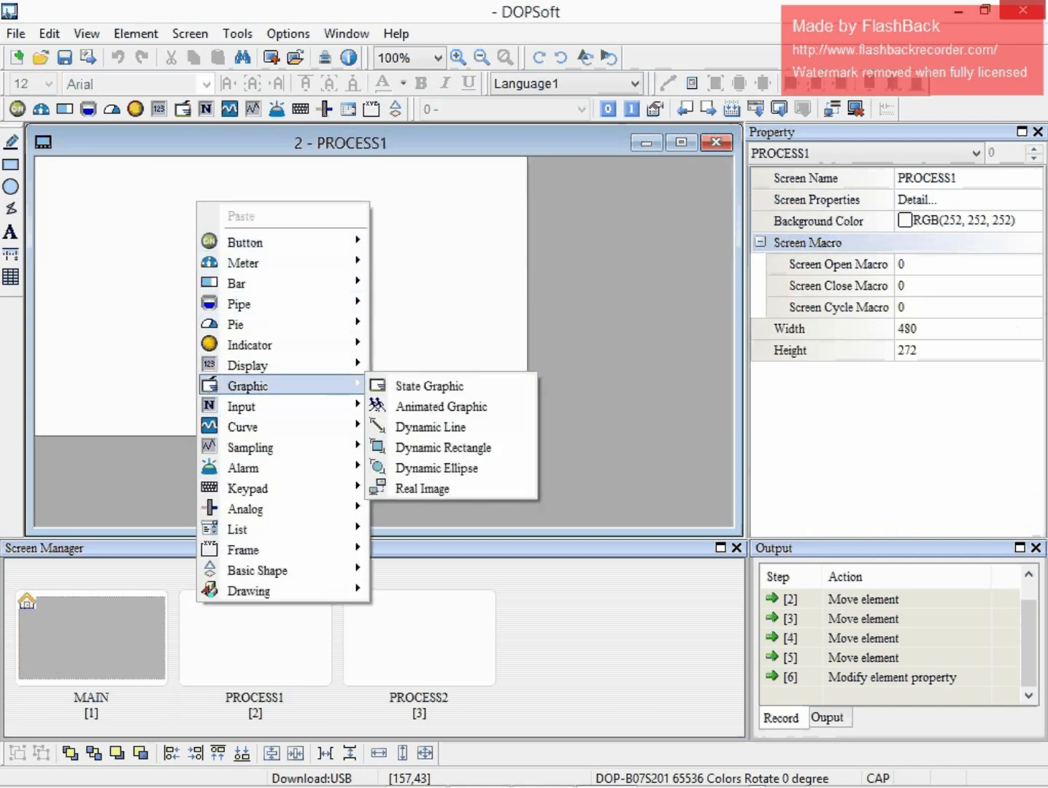
{"action": "mouse_move", "coordinate": [248, 386]}
{"action": "left_click", "coordinate": [429, 387]}
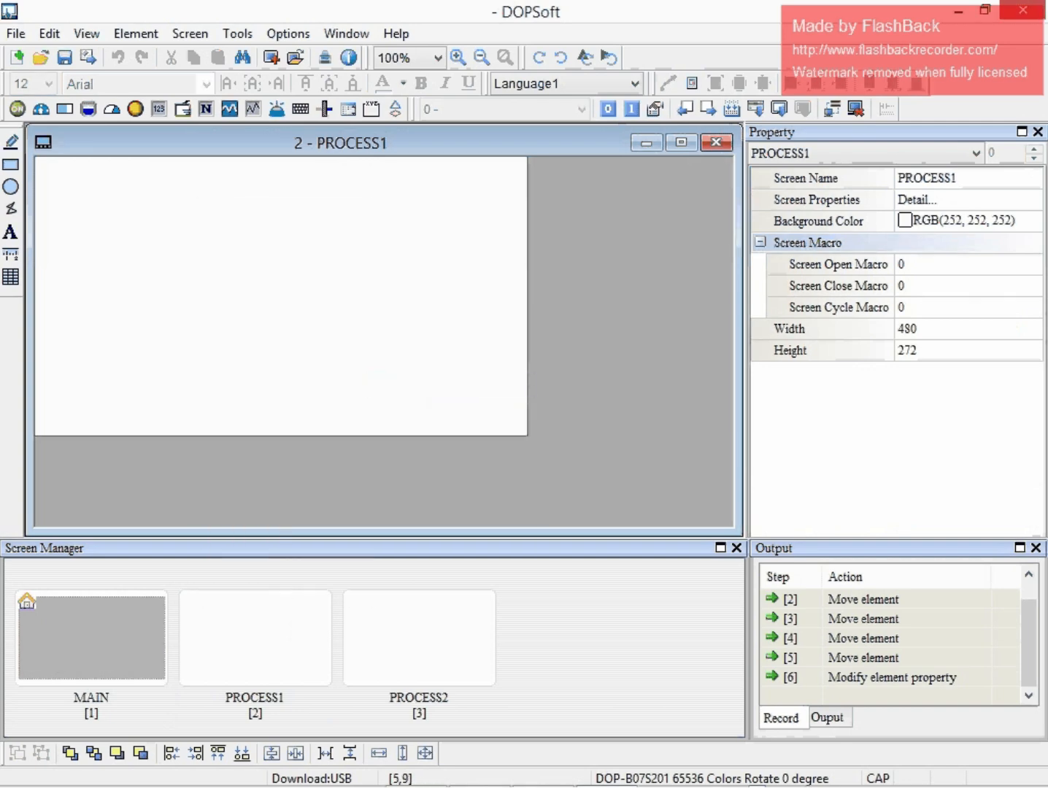
{"action": "left_click_drag", "start_coordinate": [38, 163], "coordinate": [525, 434]}
{"action": "left_click_drag", "start_coordinate": [442, 399], "coordinate": [439, 395]}
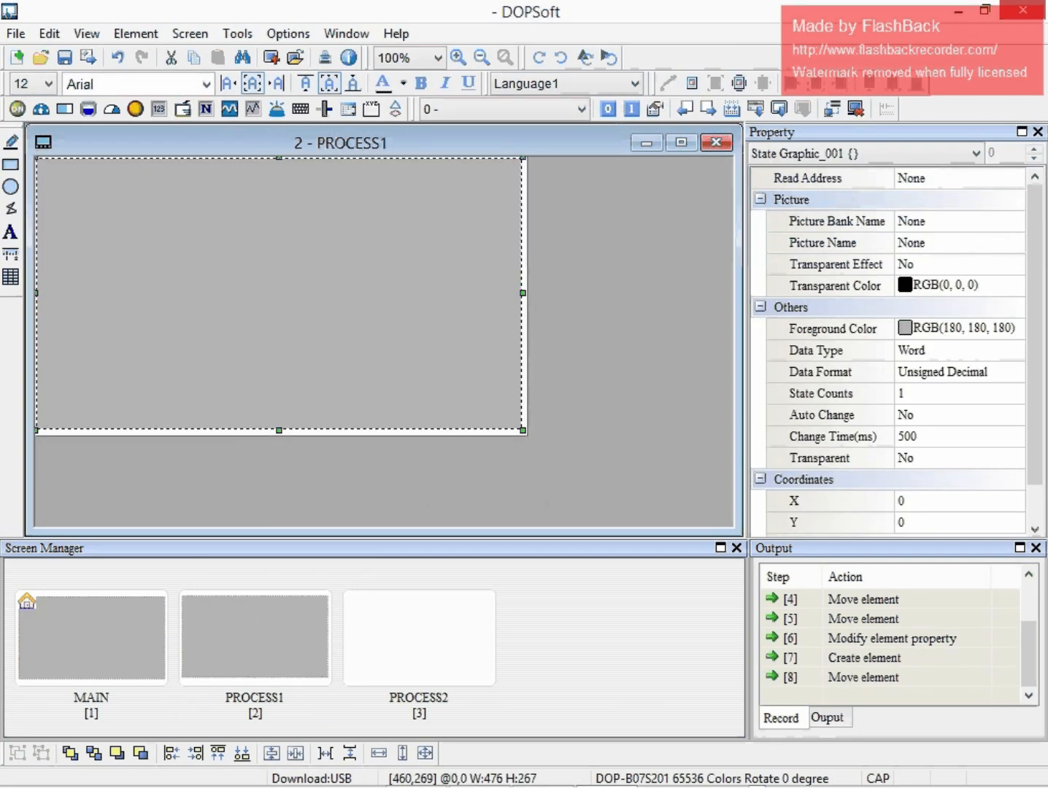
{"action": "left_click_drag", "start_coordinate": [520, 427], "coordinate": [523, 433]}
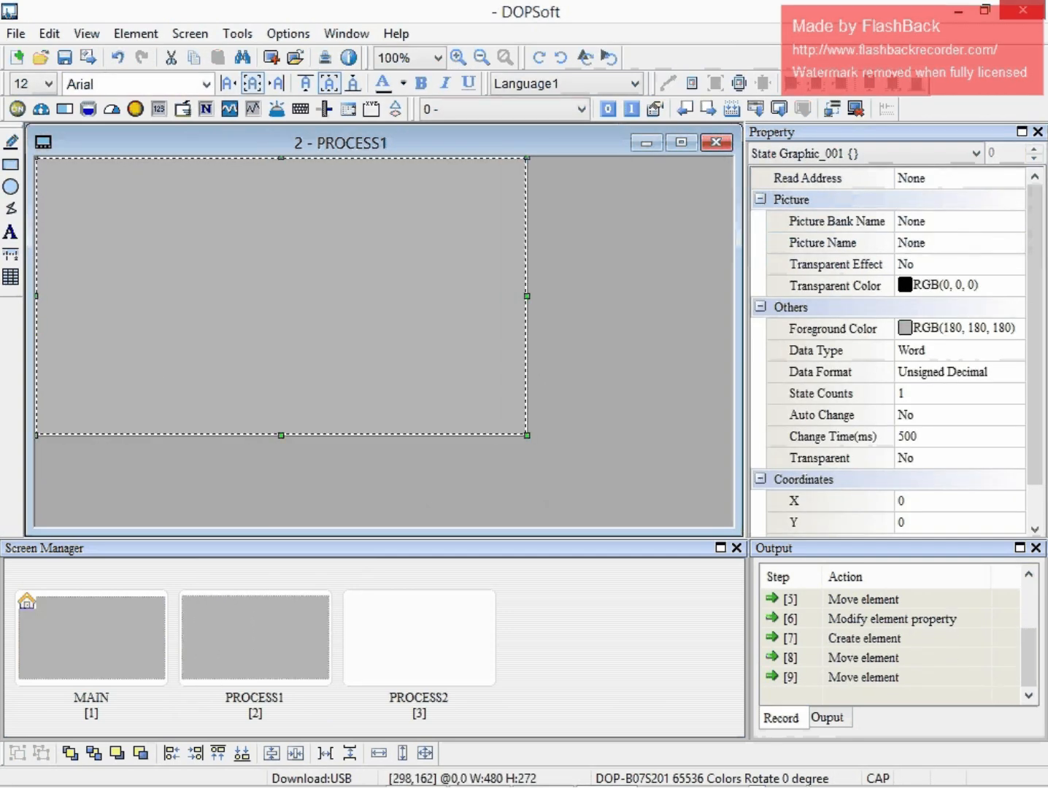
- Set the PROCESS1 state graphic's read address to word address $1 in Internal Memory
{"action": "double_click", "coordinate": [339, 323]}
{"action": "left_click", "coordinate": [561, 208]}
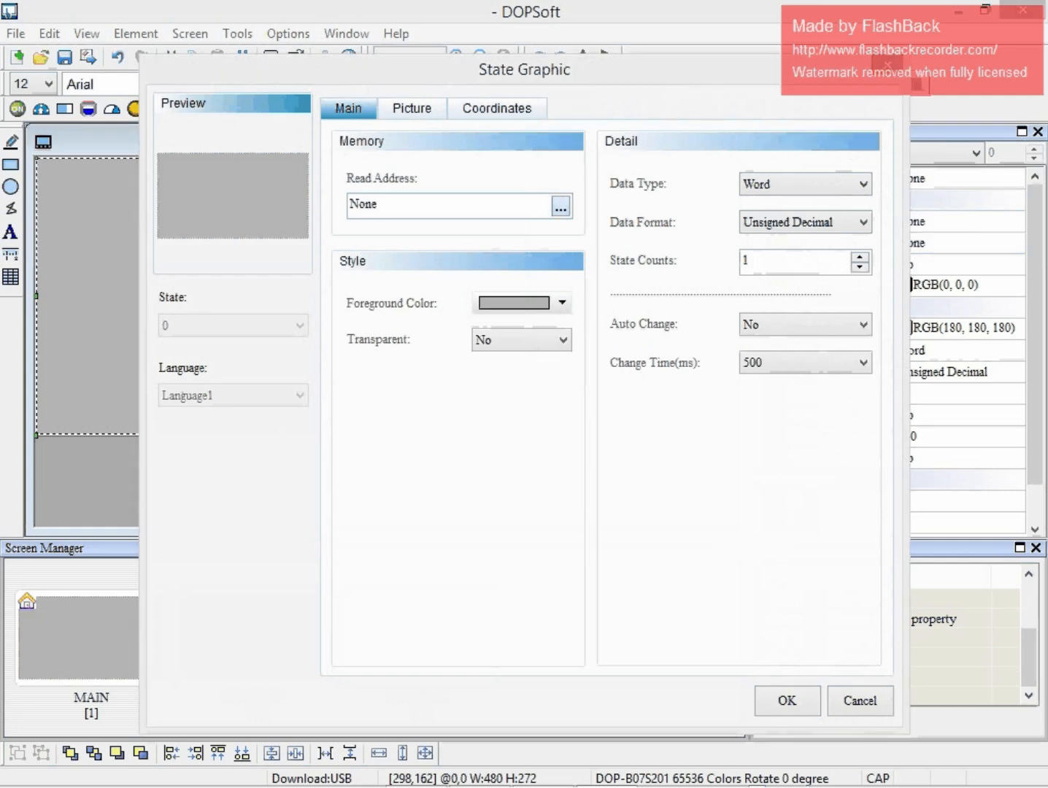
{"action": "left_click", "coordinate": [562, 199]}
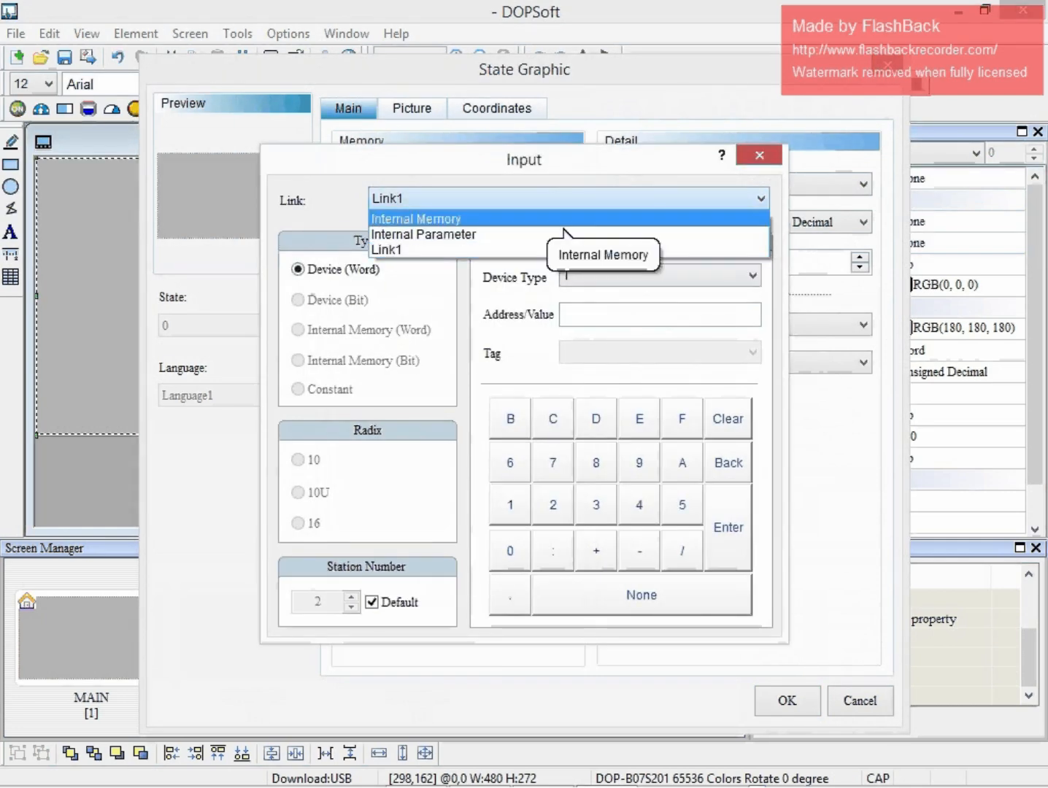
{"action": "left_click", "coordinate": [561, 218]}
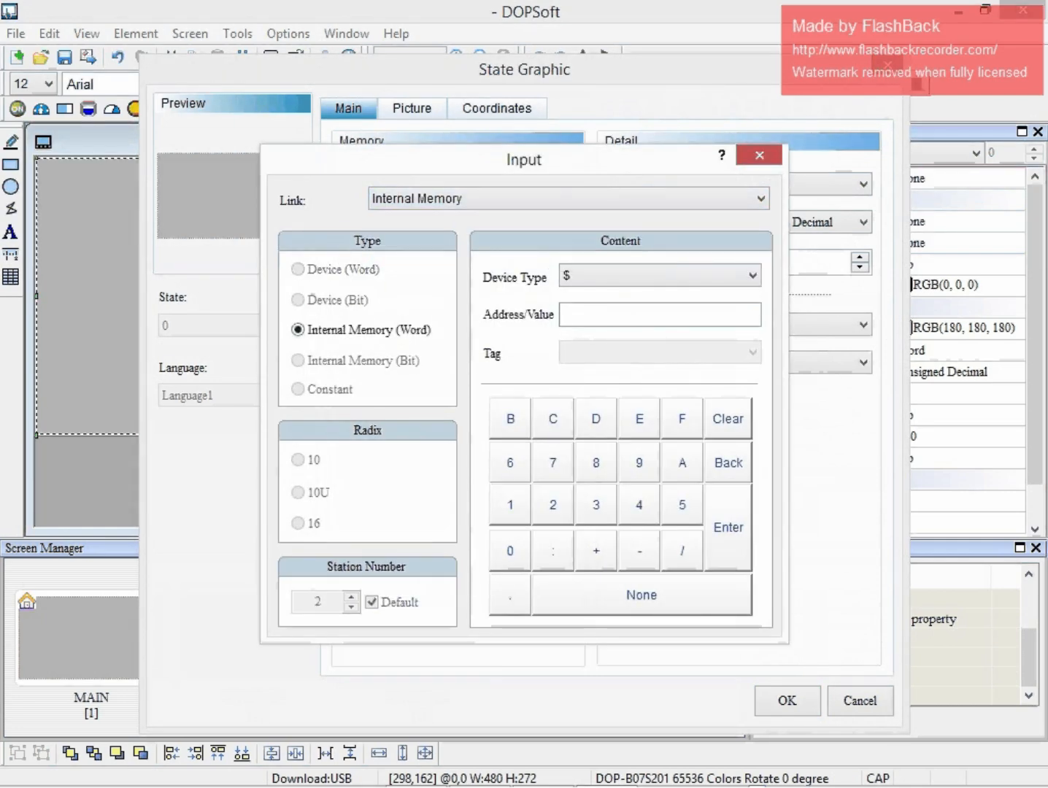
{"action": "type", "text": "1"}
{"action": "key", "text": "Return"}
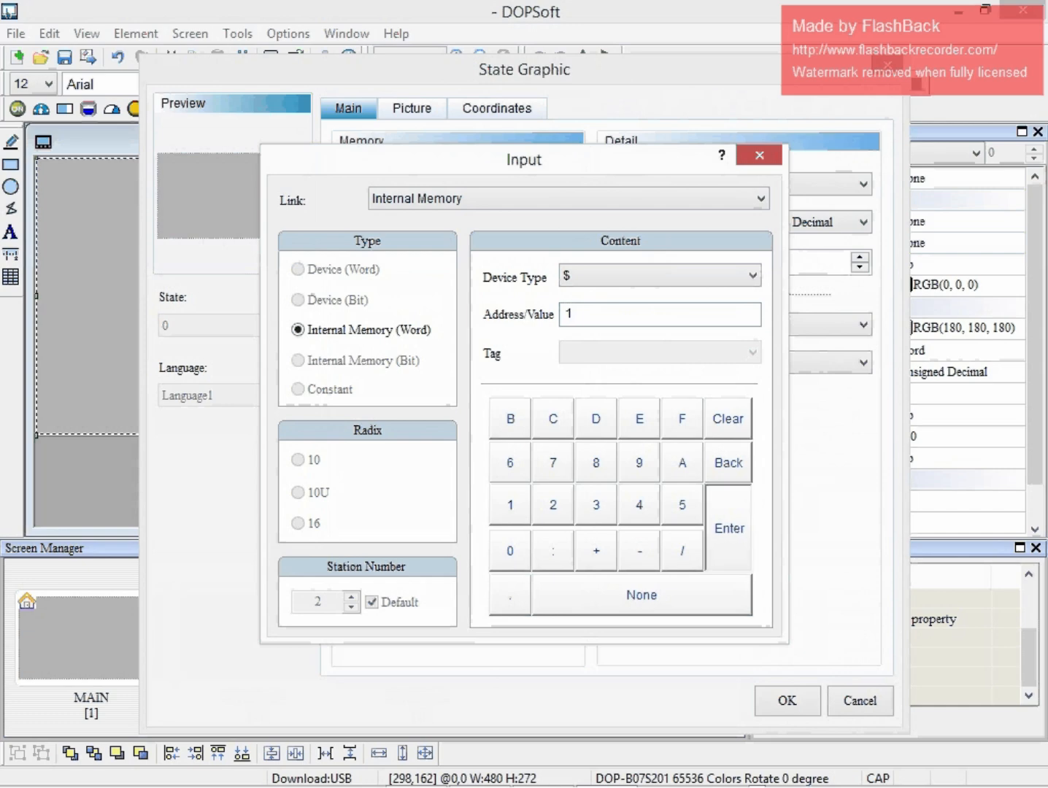
- Assign PLANT1.bmp from the MY_IMAGES bank to the PROCESS1 state graphic with Stretch All, and apply the properties
{"action": "left_click", "coordinate": [412, 108]}
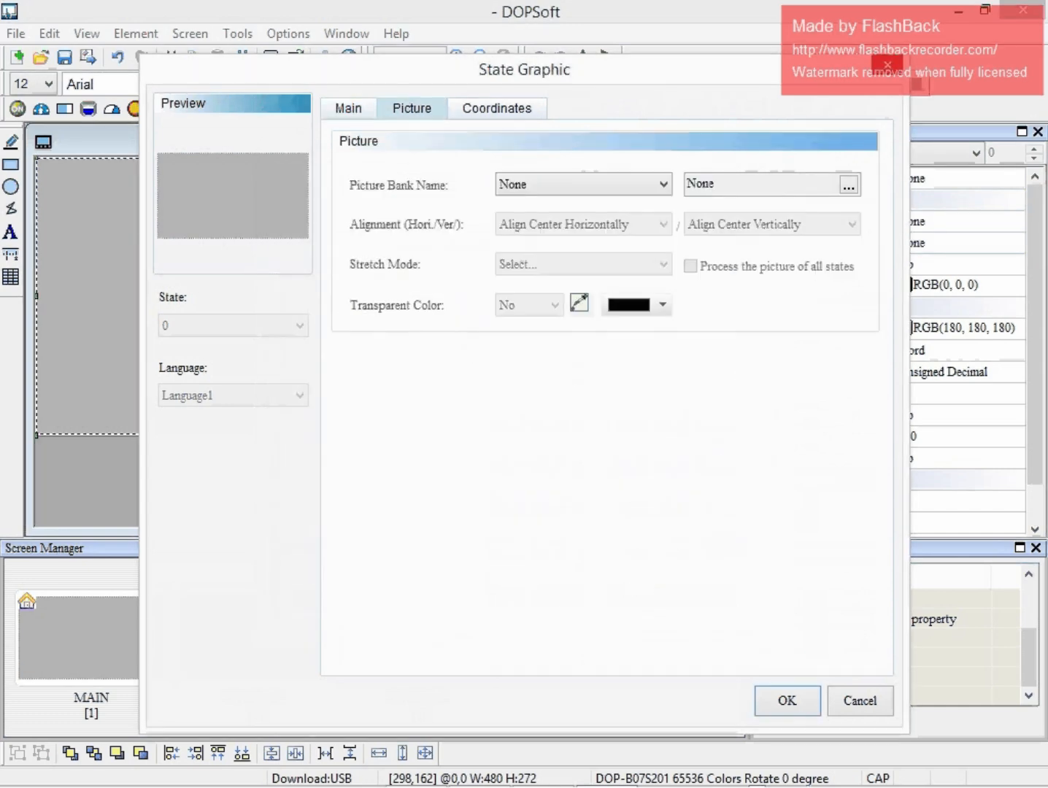
{"action": "left_click", "coordinate": [582, 184]}
{"action": "left_click", "coordinate": [535, 480]}
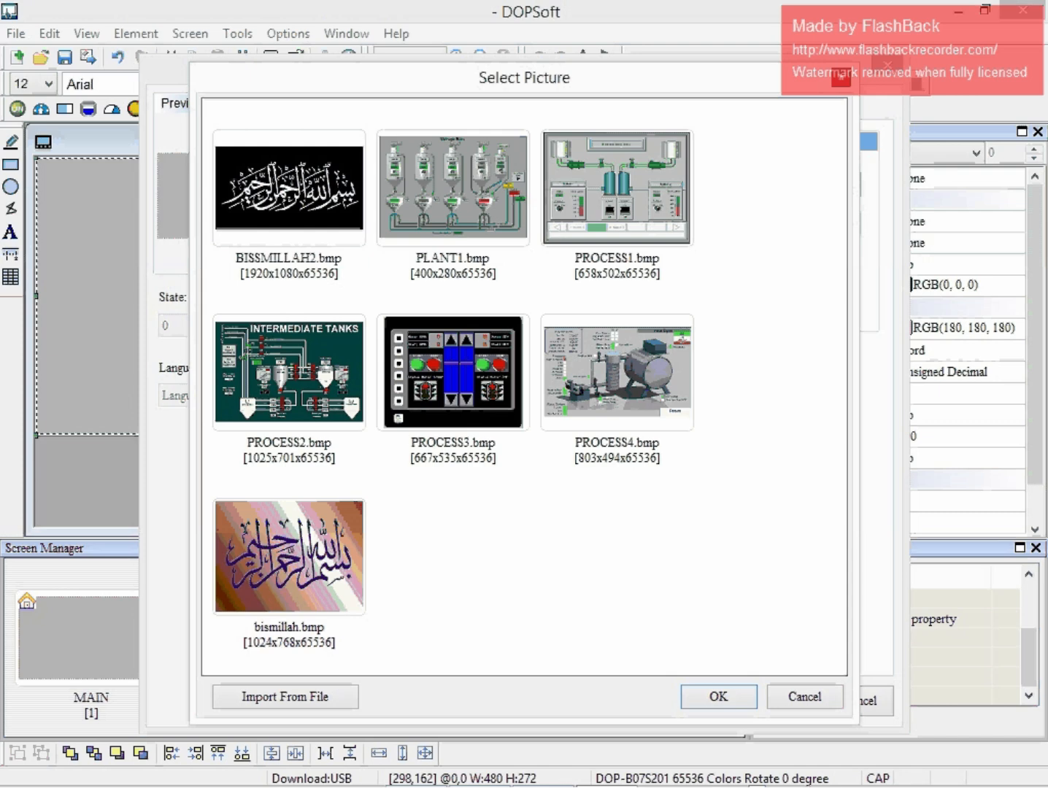
{"action": "left_click", "coordinate": [493, 226]}
{"action": "double_click", "coordinate": [493, 226]}
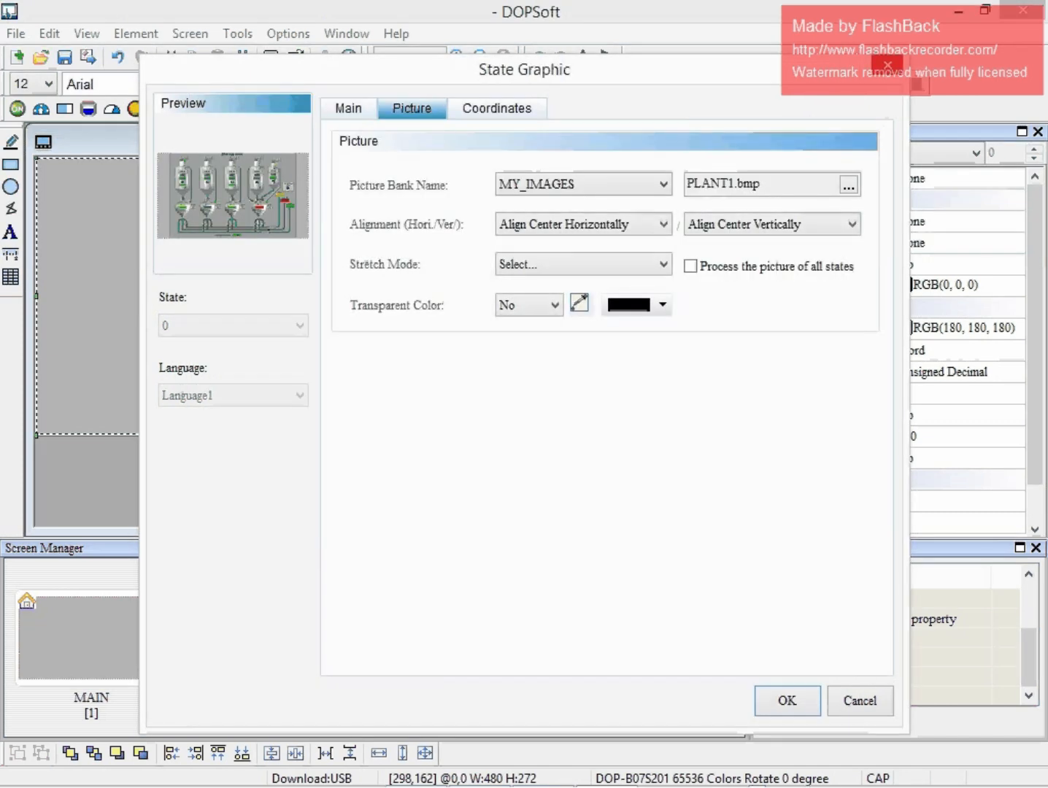
{"action": "left_click", "coordinate": [583, 264]}
{"action": "left_click", "coordinate": [525, 283]}
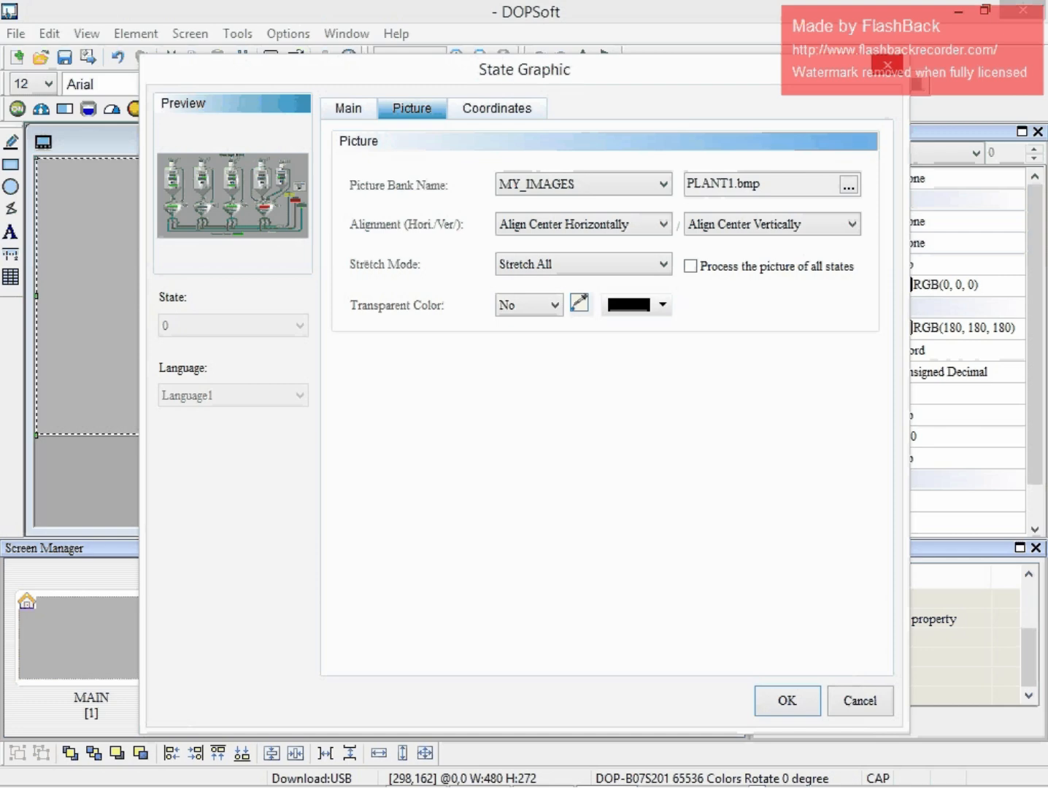
{"action": "left_click", "coordinate": [787, 702]}
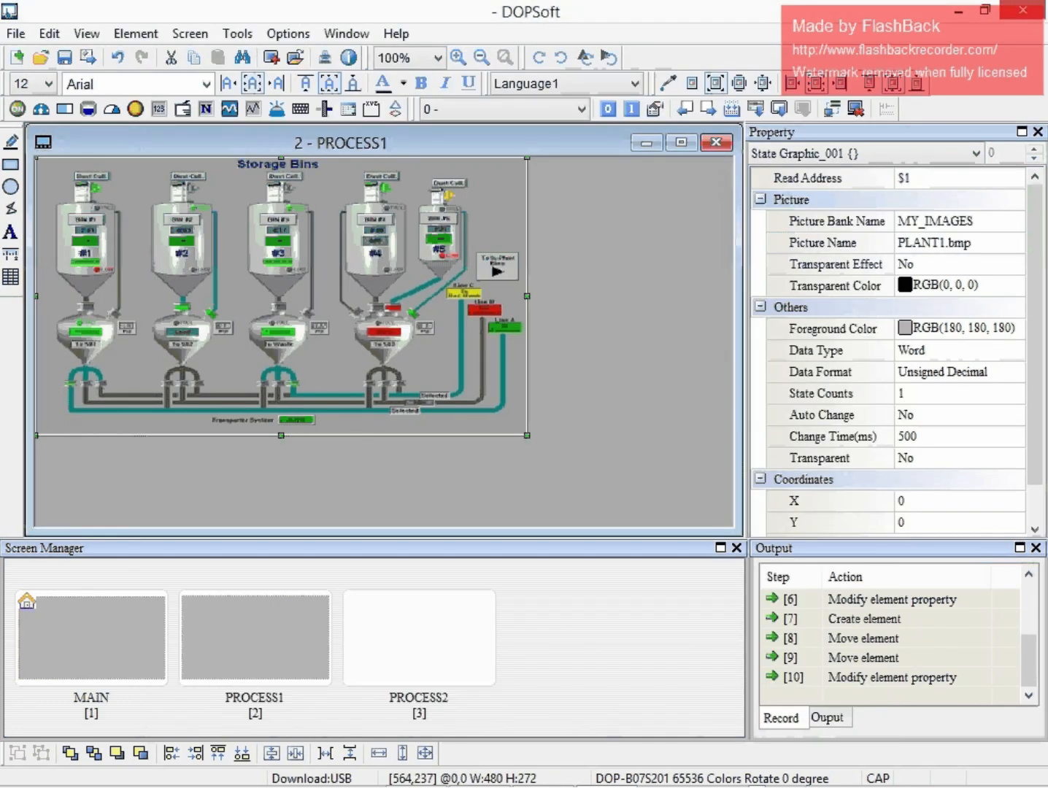
{"action": "left_click", "coordinate": [614, 400]}
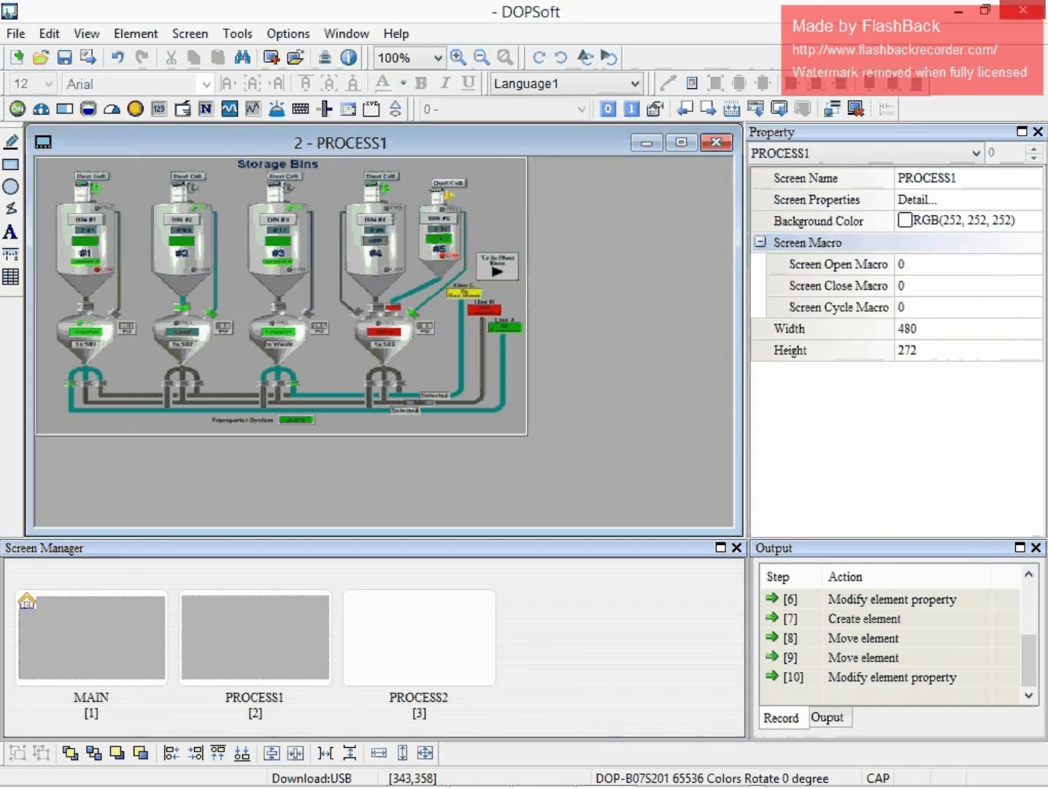
- Return to the MAIN screen and place a Goto Screen button of about 136 × 44 below the calligraphy
{"action": "left_click", "coordinate": [420, 639]}
{"action": "double_click", "coordinate": [92, 639]}
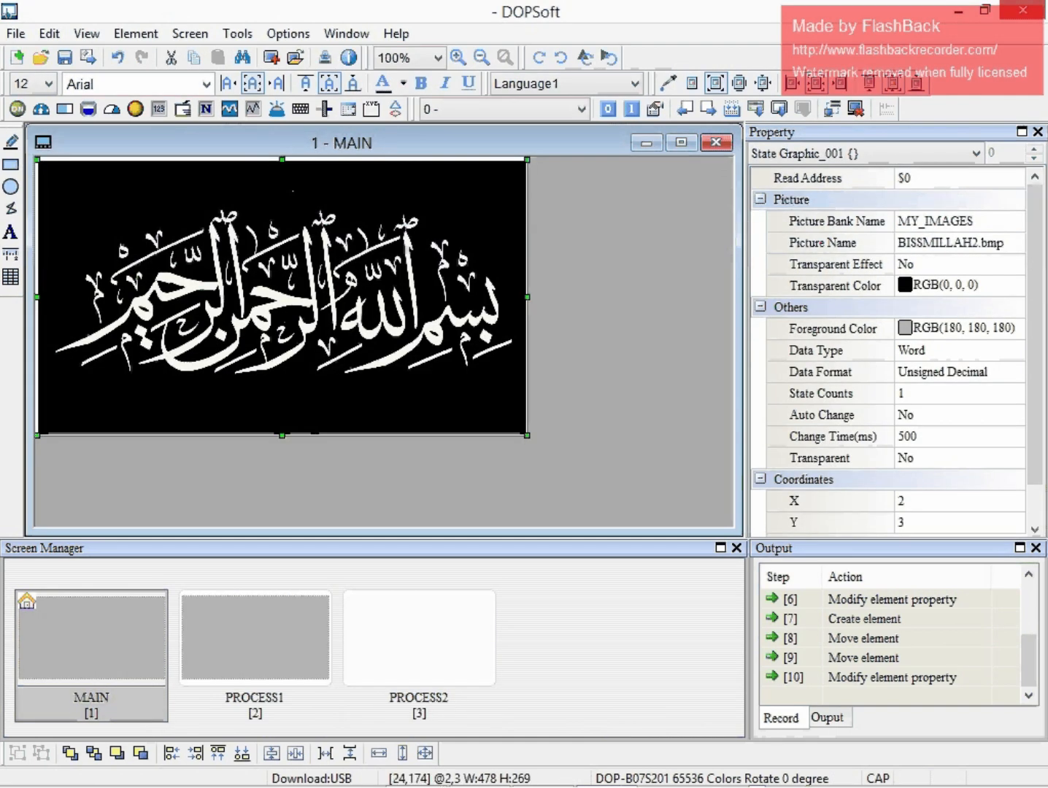
{"action": "left_click", "coordinate": [17, 110]}
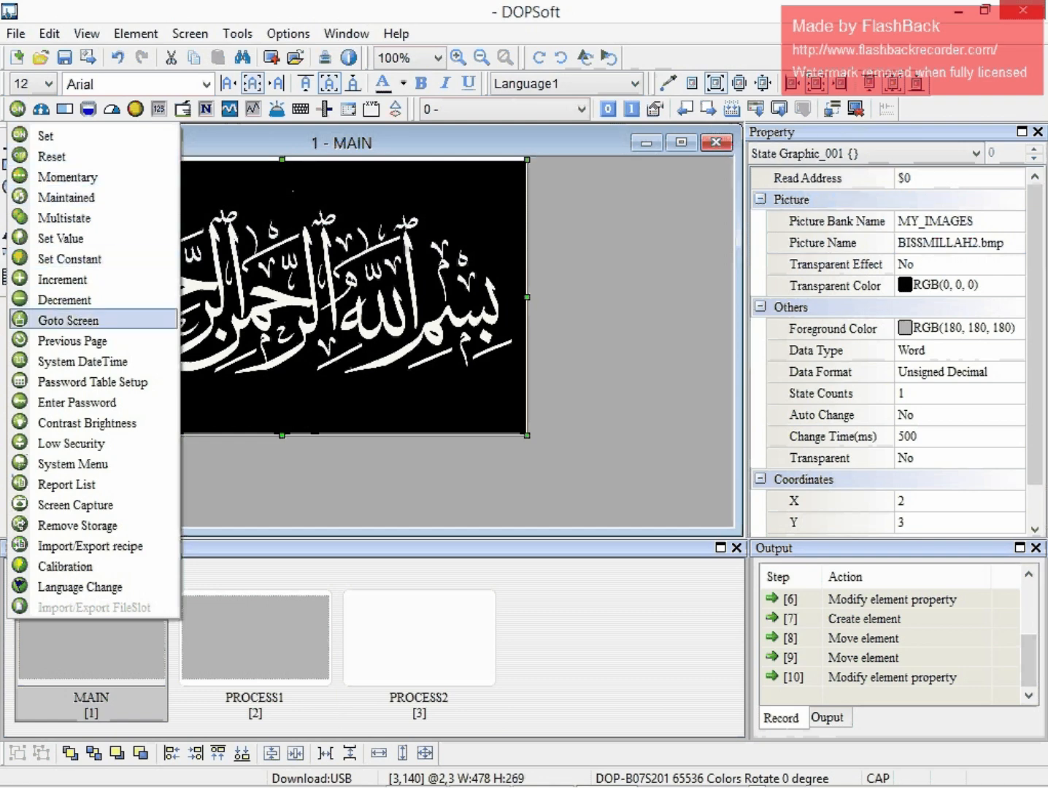
{"action": "left_click", "coordinate": [68, 319]}
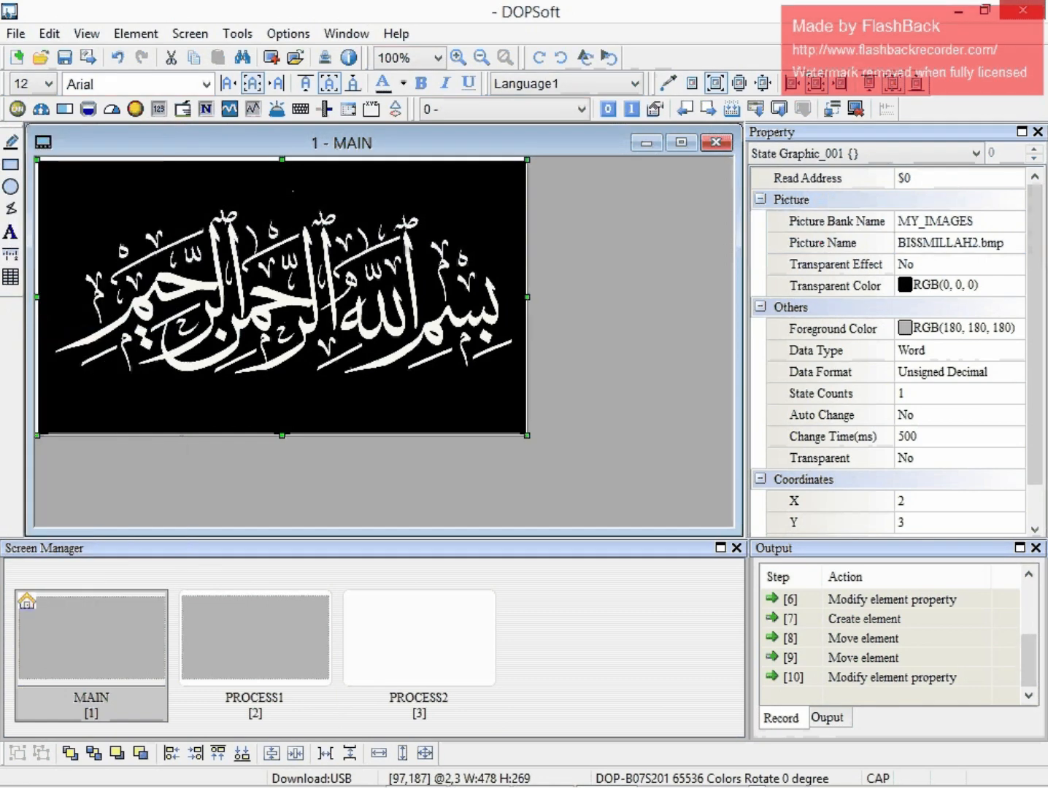
{"action": "left_click_drag", "start_coordinate": [224, 382], "coordinate": [361, 424]}
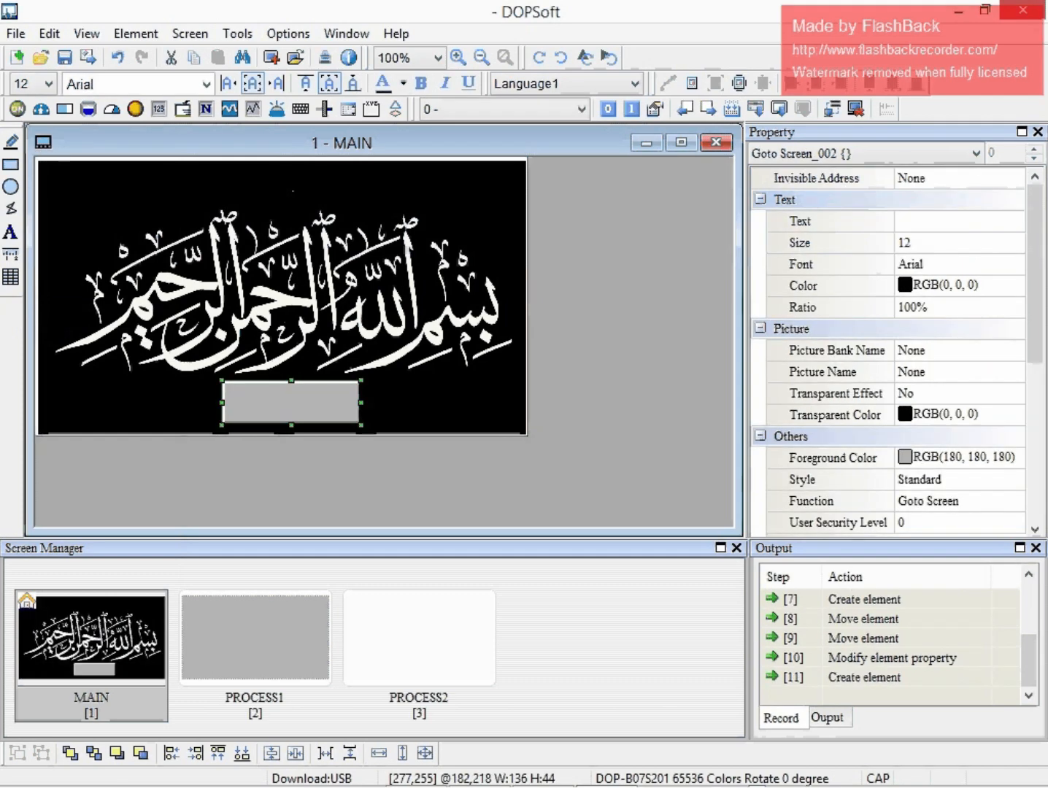
- Label the Goto Screen button START and set its text colour to yellow
{"action": "double_click", "coordinate": [317, 407]}
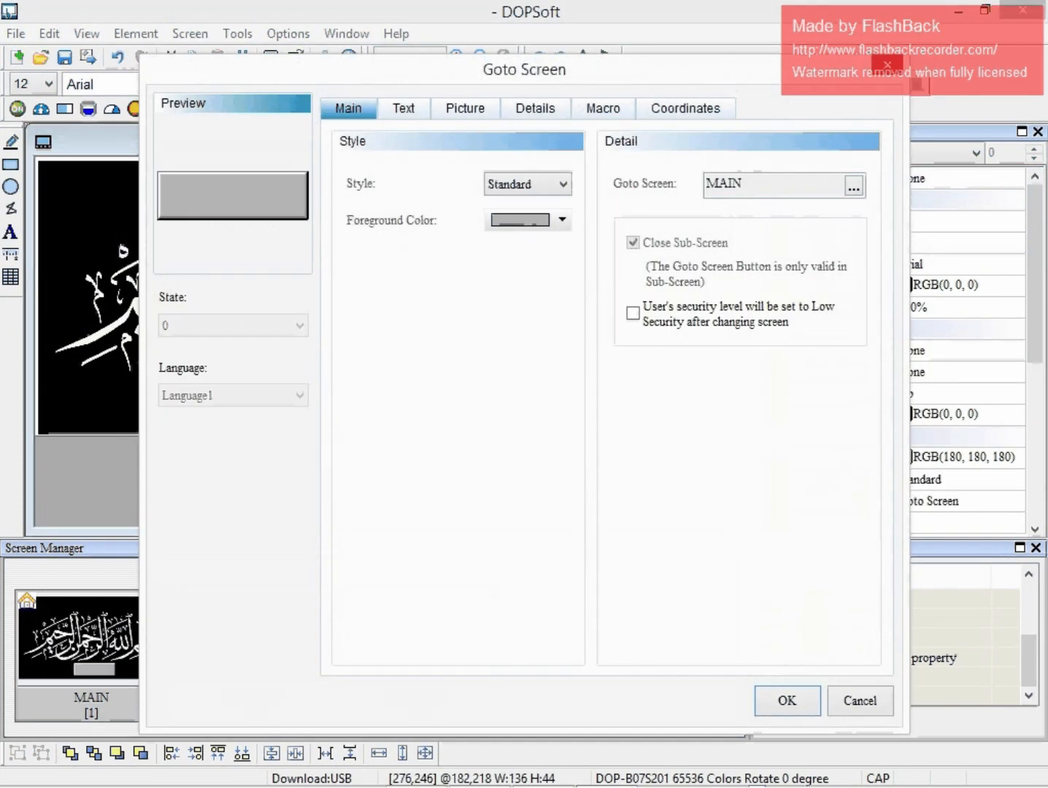
{"action": "left_click", "coordinate": [402, 108]}
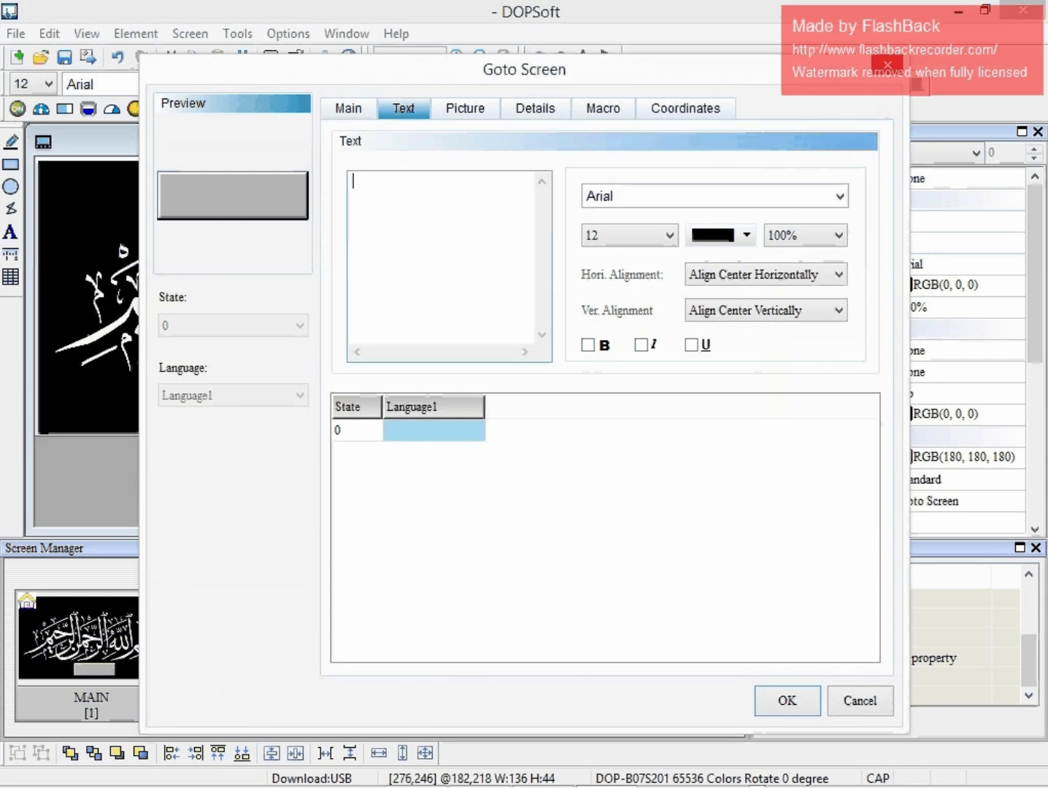
{"action": "type", "text": "START"}
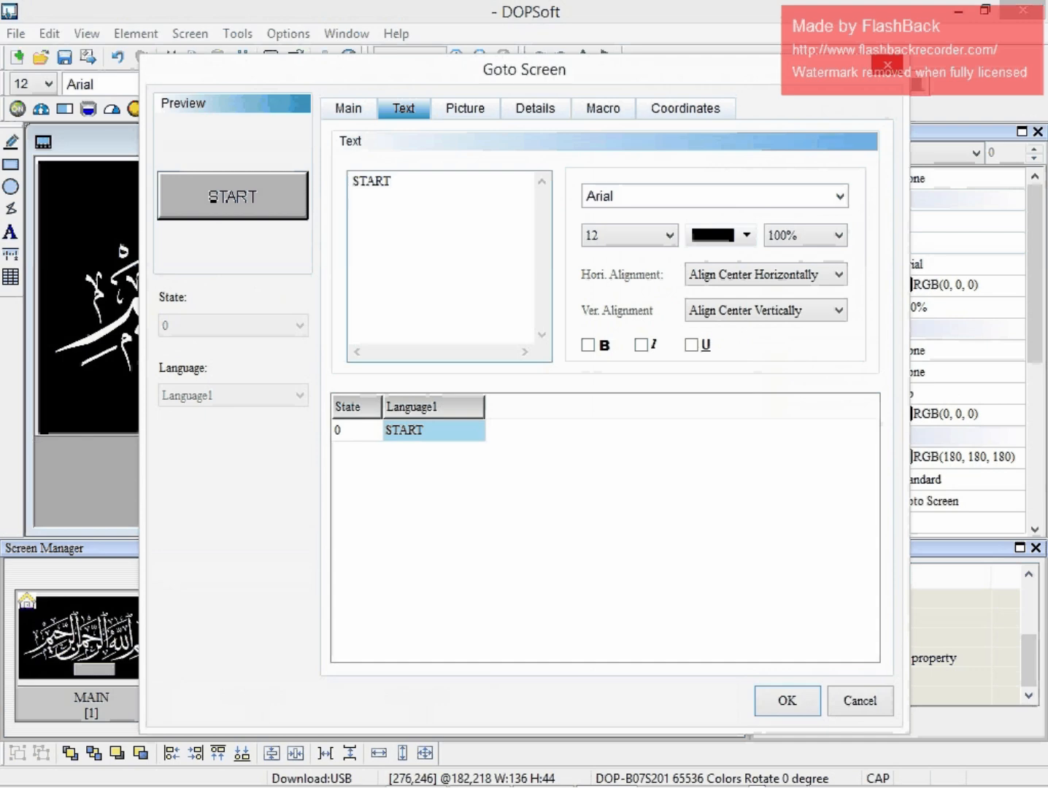
{"action": "left_click", "coordinate": [724, 235]}
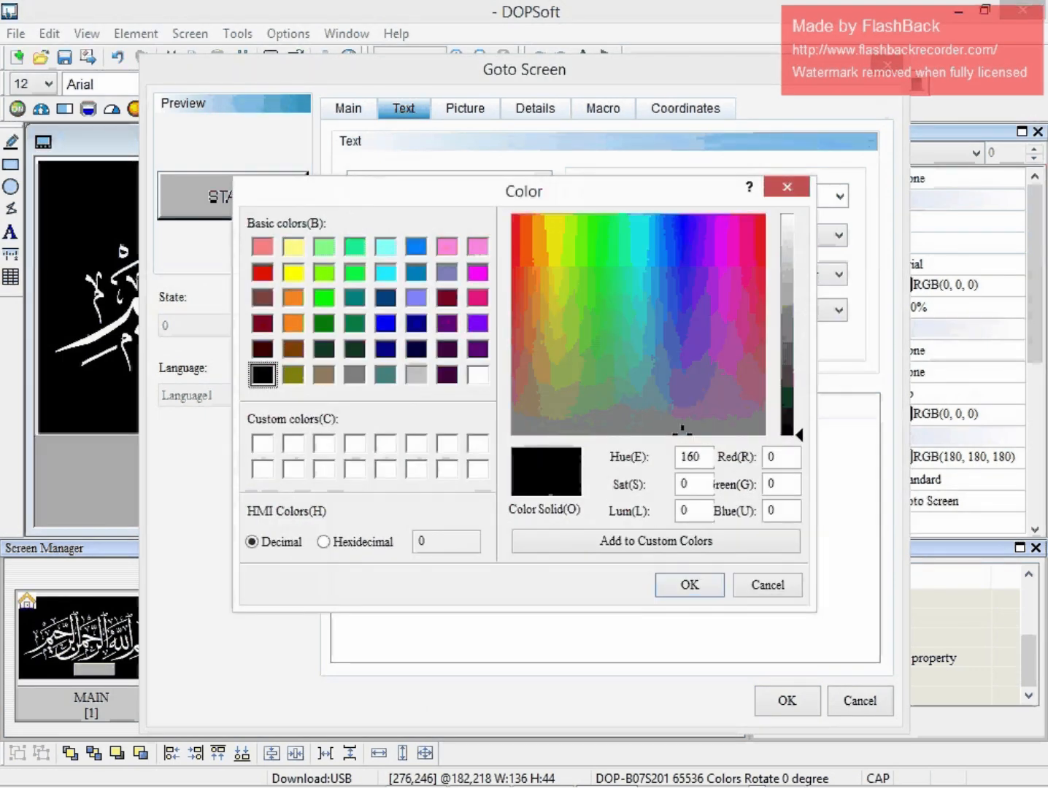
{"action": "left_click", "coordinate": [263, 272]}
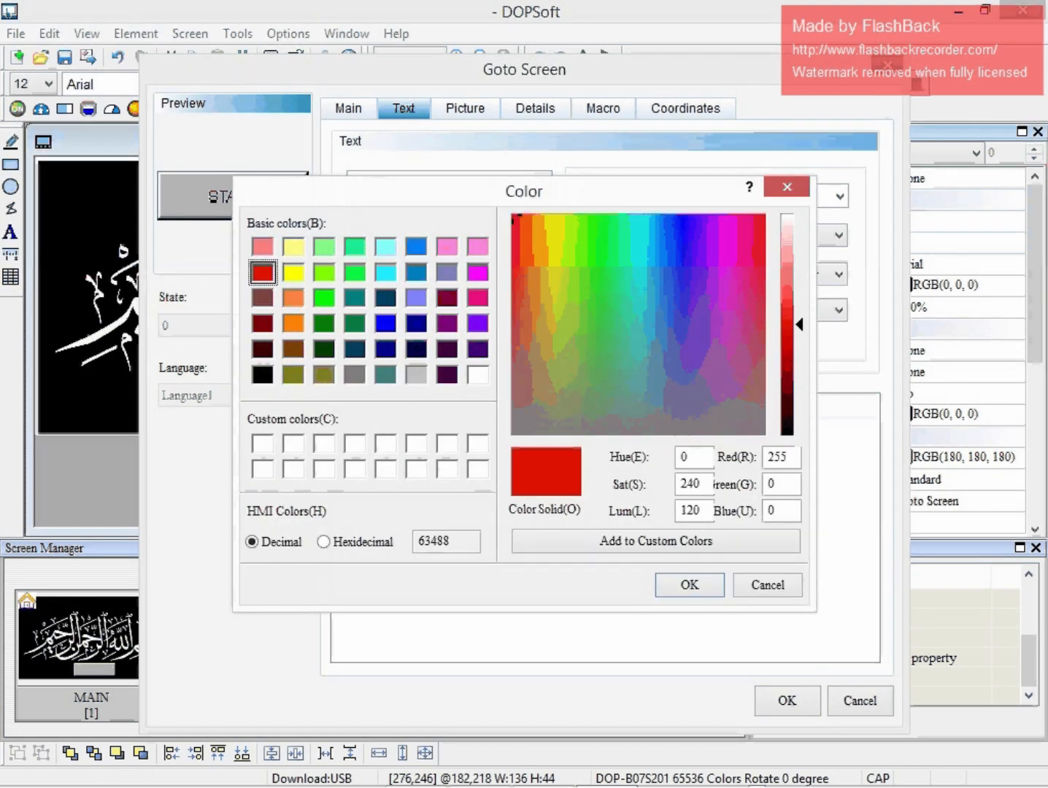
{"action": "left_click", "coordinate": [294, 271]}
{"action": "left_click", "coordinate": [689, 585]}
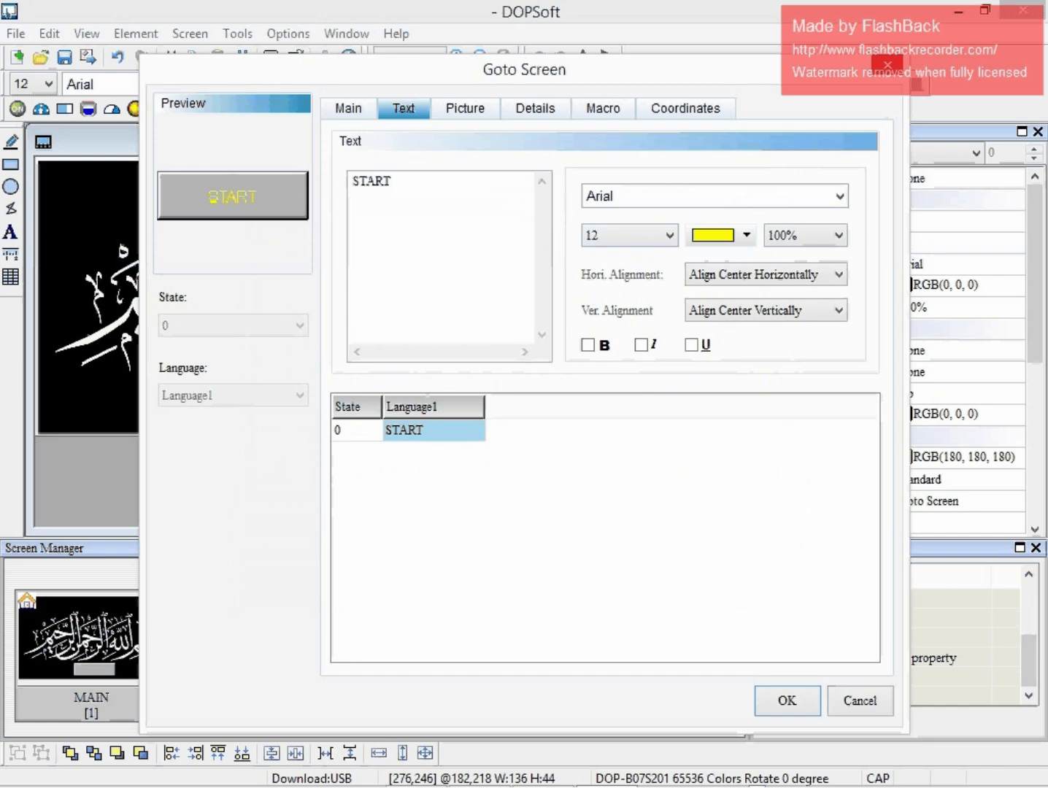
- Set the START button's foreground colour to blue (RGB 0, 0, 255)
{"action": "left_click", "coordinate": [348, 108]}
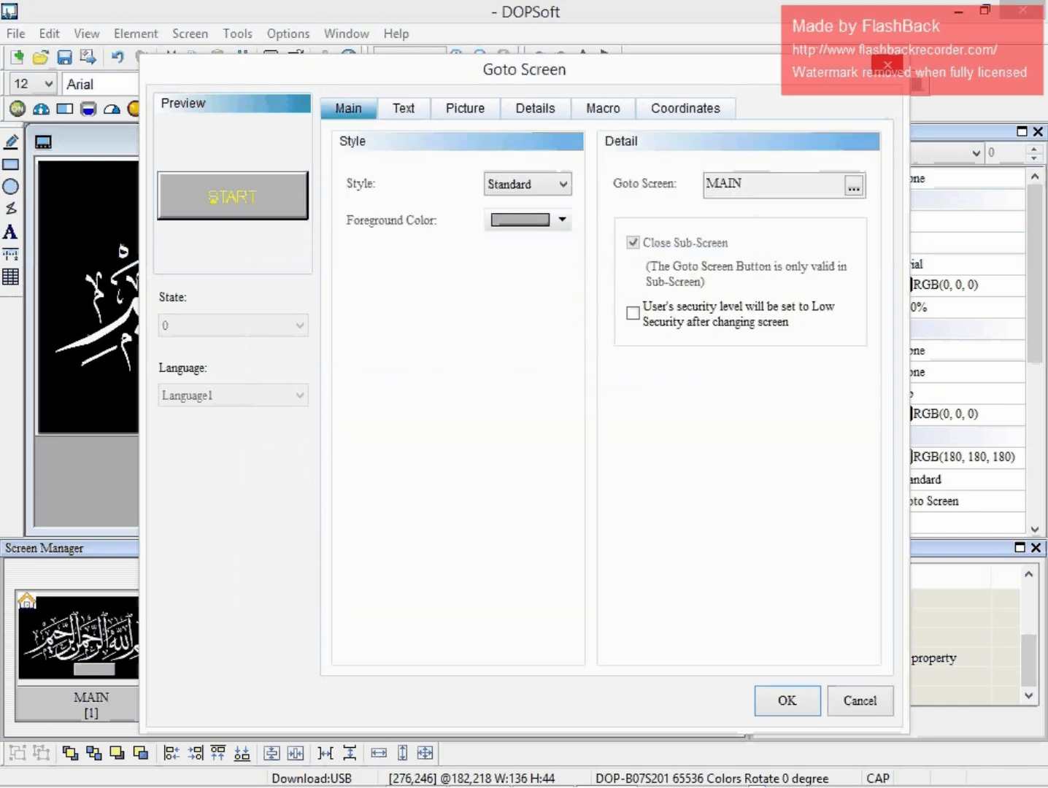
{"action": "left_click", "coordinate": [527, 220]}
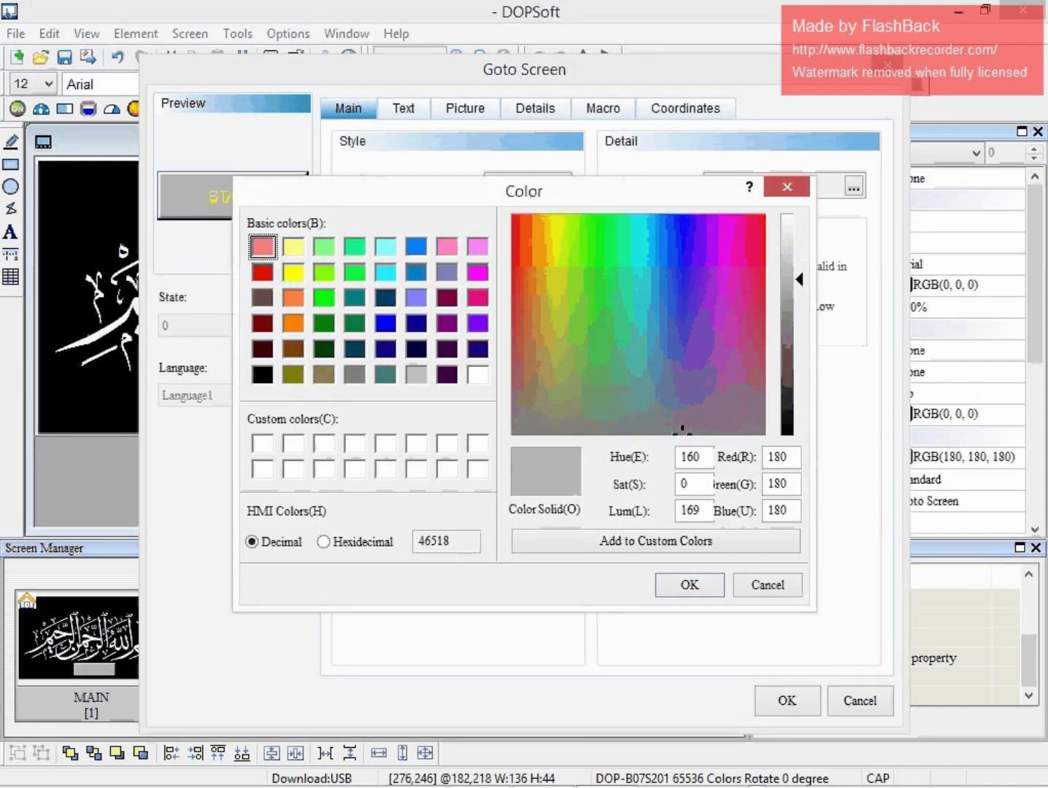
{"action": "left_click", "coordinate": [385, 323]}
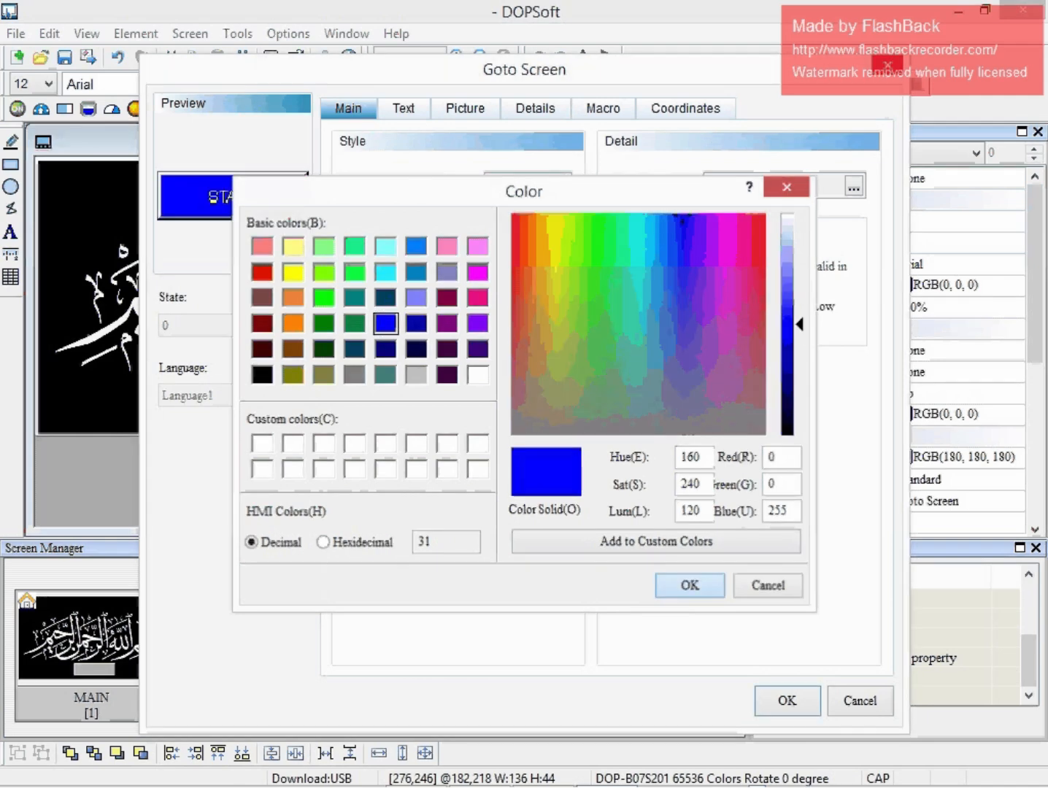
{"action": "key", "text": "Return"}
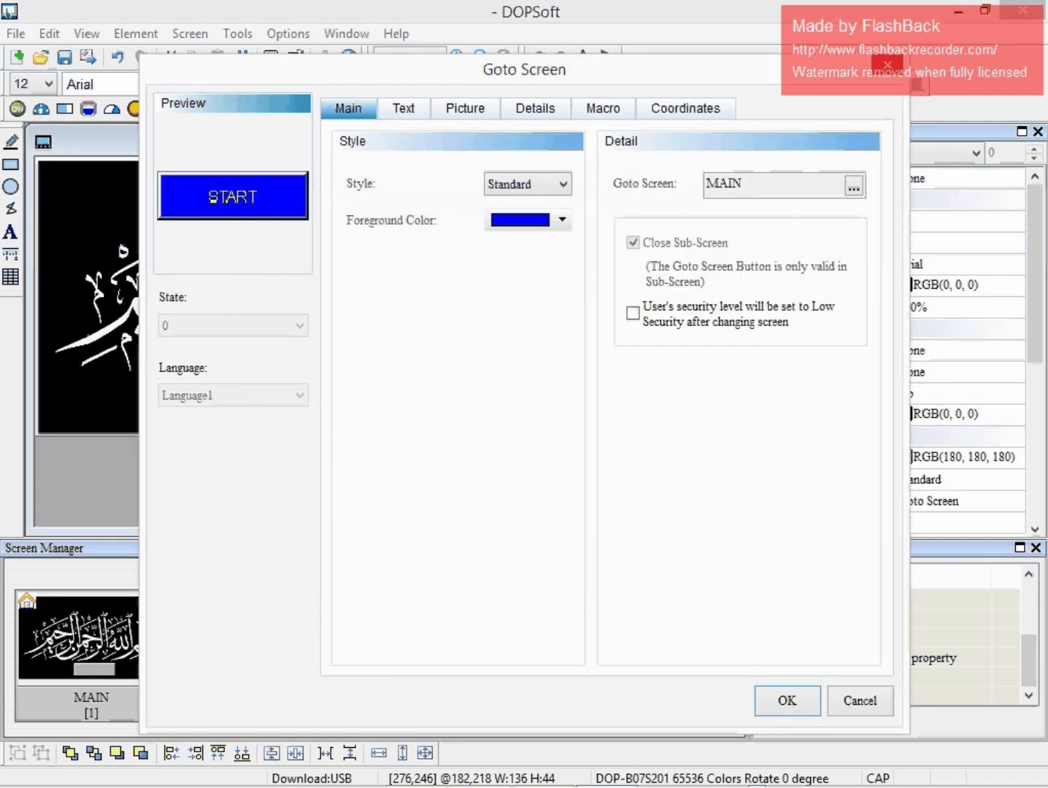
- Assign BUTTON_29.bmp from the $3DButton.pib bank to the START button, accept the properties, and nudge the button slightly below the calligraphy
{"action": "left_click", "coordinate": [465, 108]}
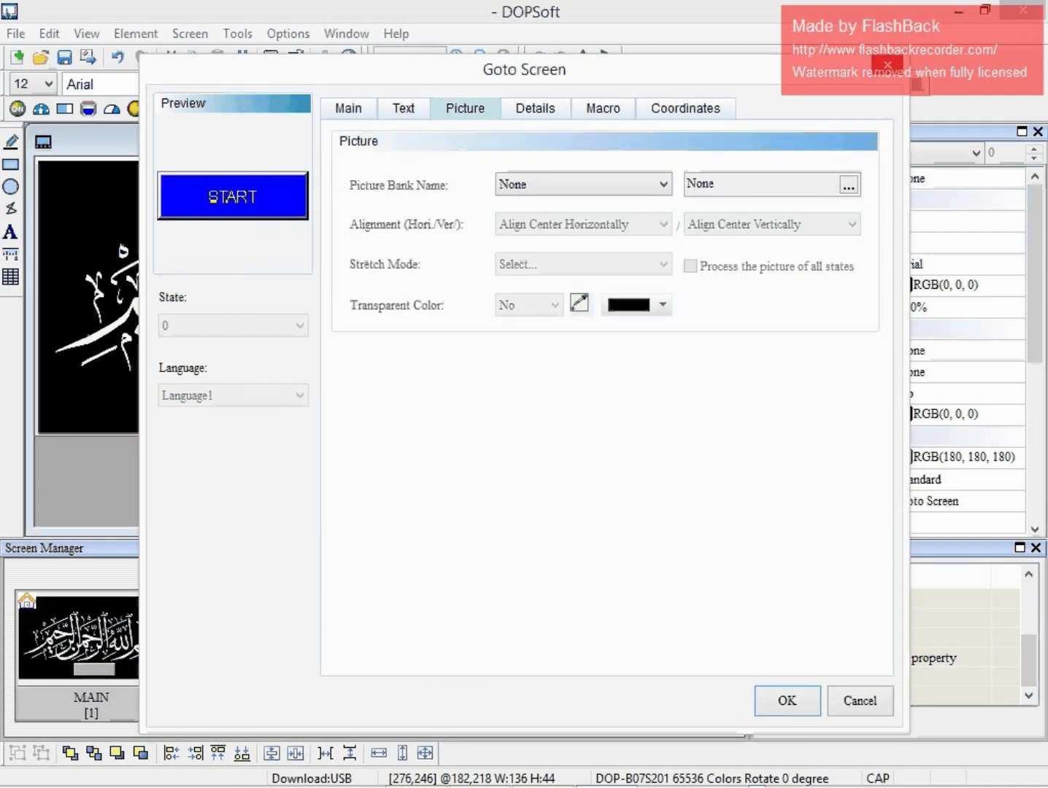
{"action": "left_click", "coordinate": [662, 184]}
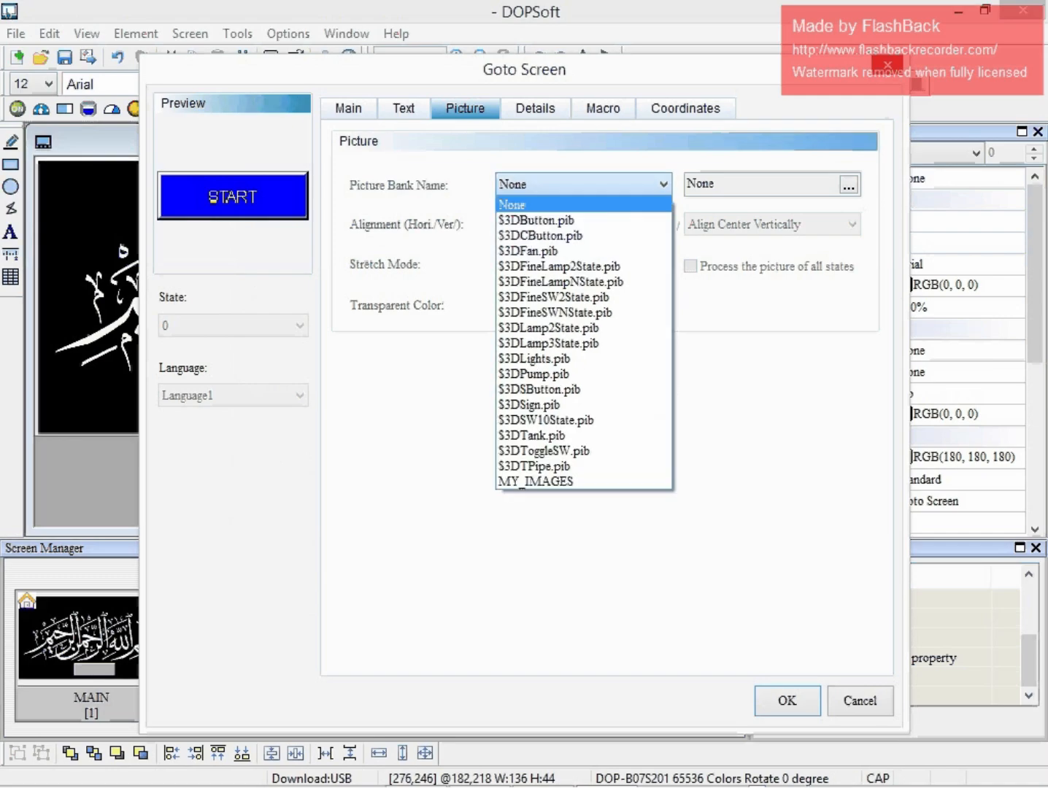
{"action": "left_click", "coordinate": [535, 220]}
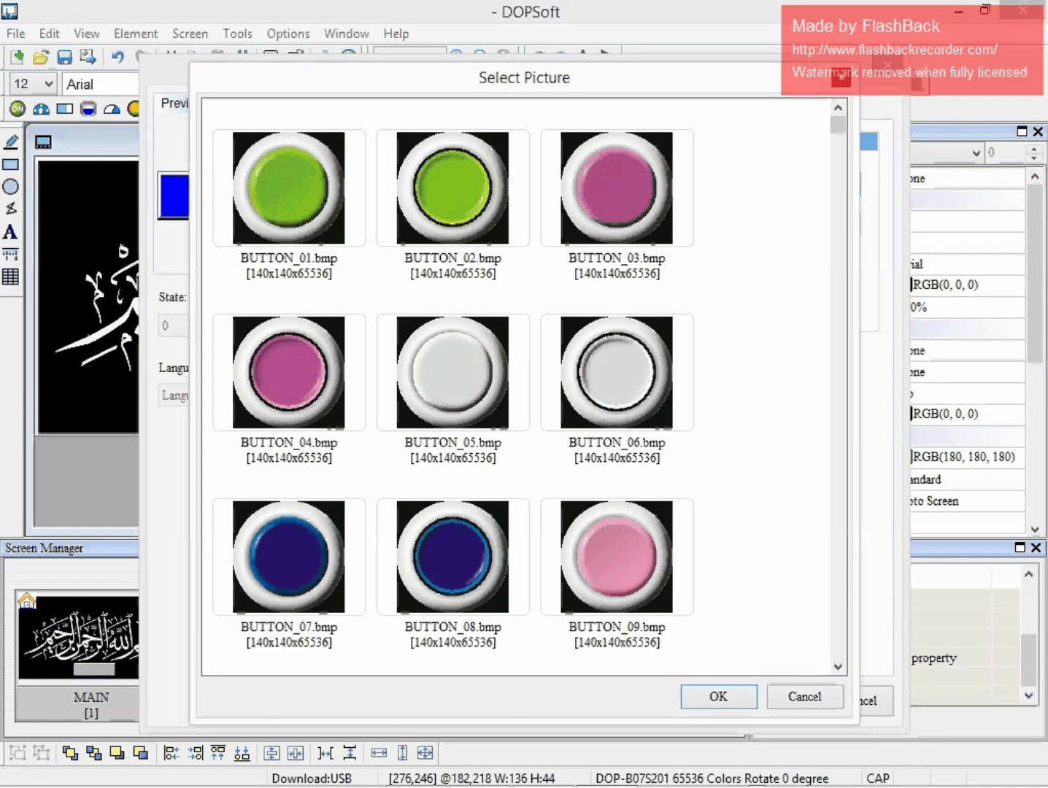
{"action": "scroll", "coordinate": [524, 387], "scroll_direction": "down", "scroll_amount": 10}
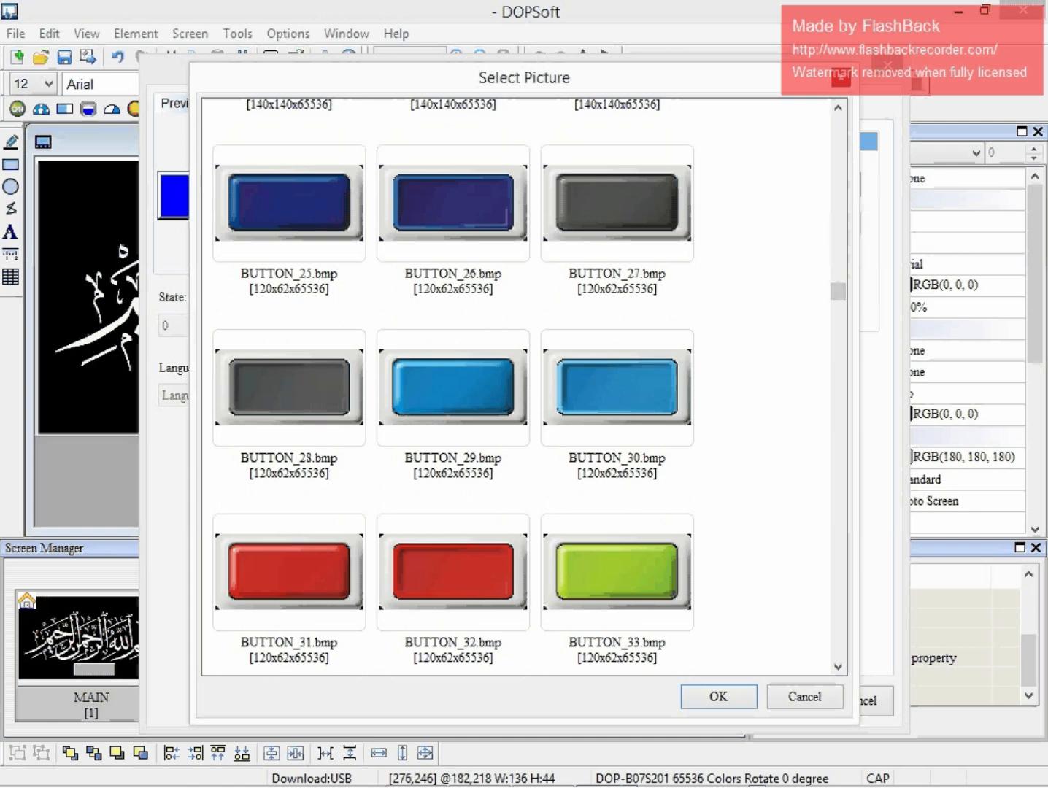
{"action": "double_click", "coordinate": [453, 388]}
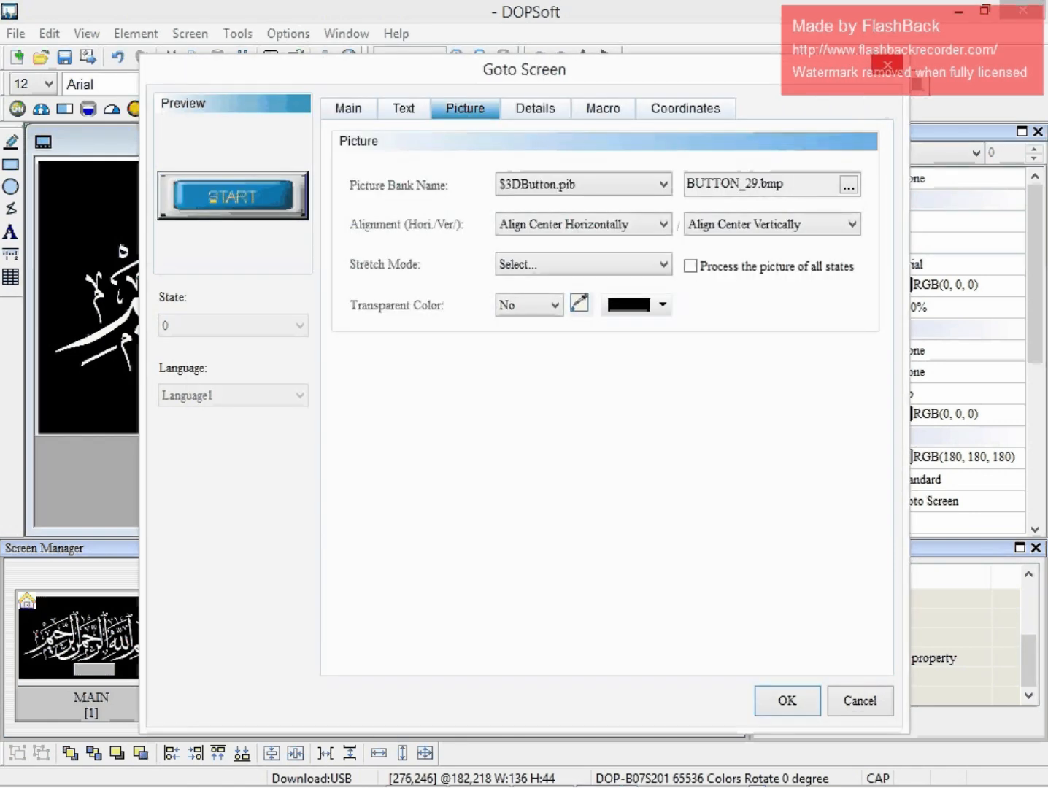
{"action": "left_click", "coordinate": [787, 700]}
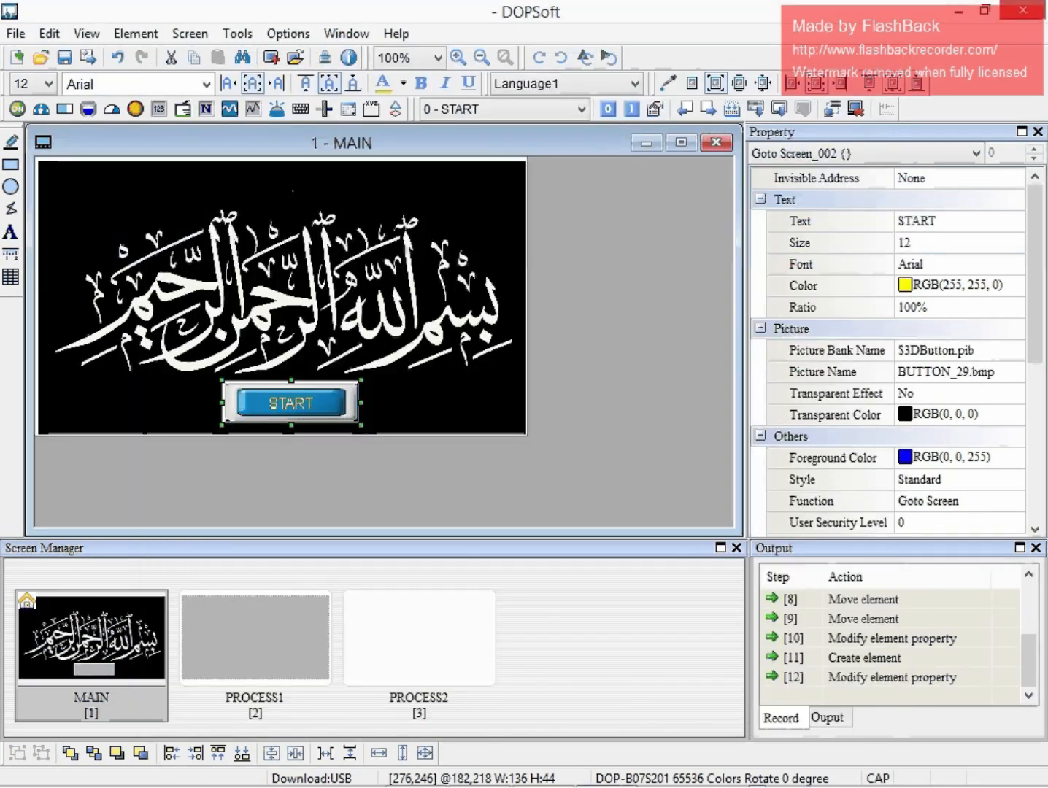
{"action": "left_click_drag", "start_coordinate": [286, 397], "coordinate": [283, 402]}
{"action": "left_click_drag", "start_coordinate": [281, 406], "coordinate": [283, 402]}
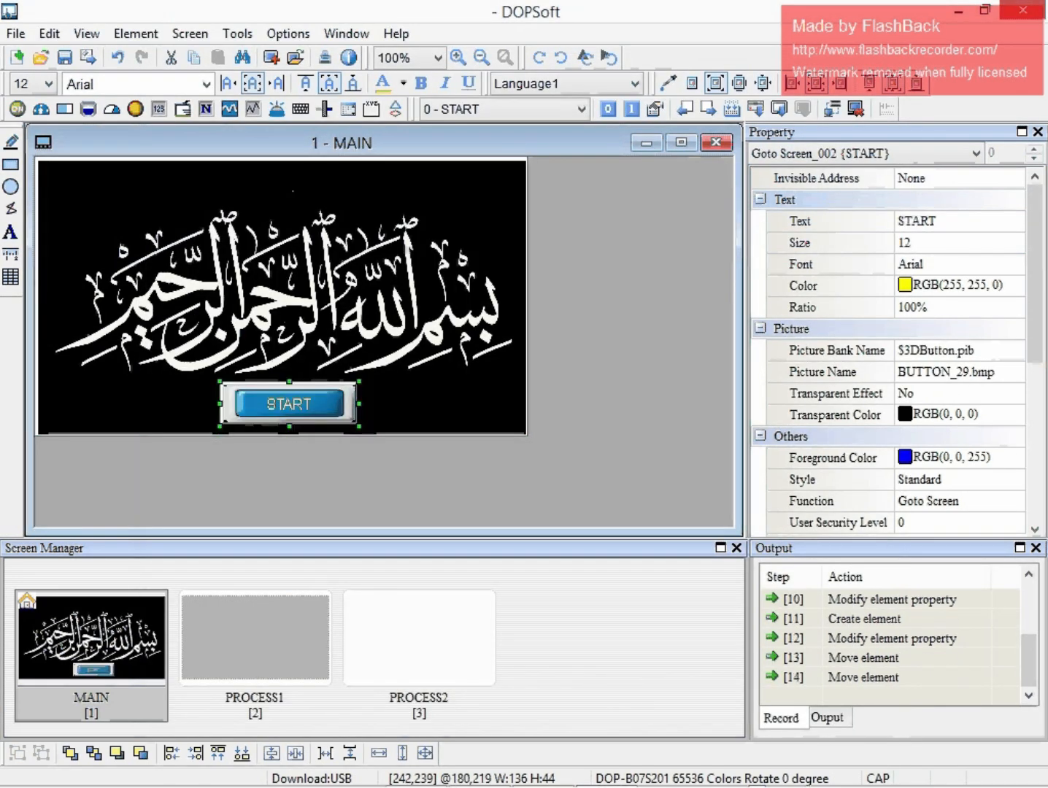
- Open the PROCESS1 screen and place a Goto Screen button of about 90 × 35 in the lower-left corner of the plant picture
{"action": "left_click", "coordinate": [254, 640]}
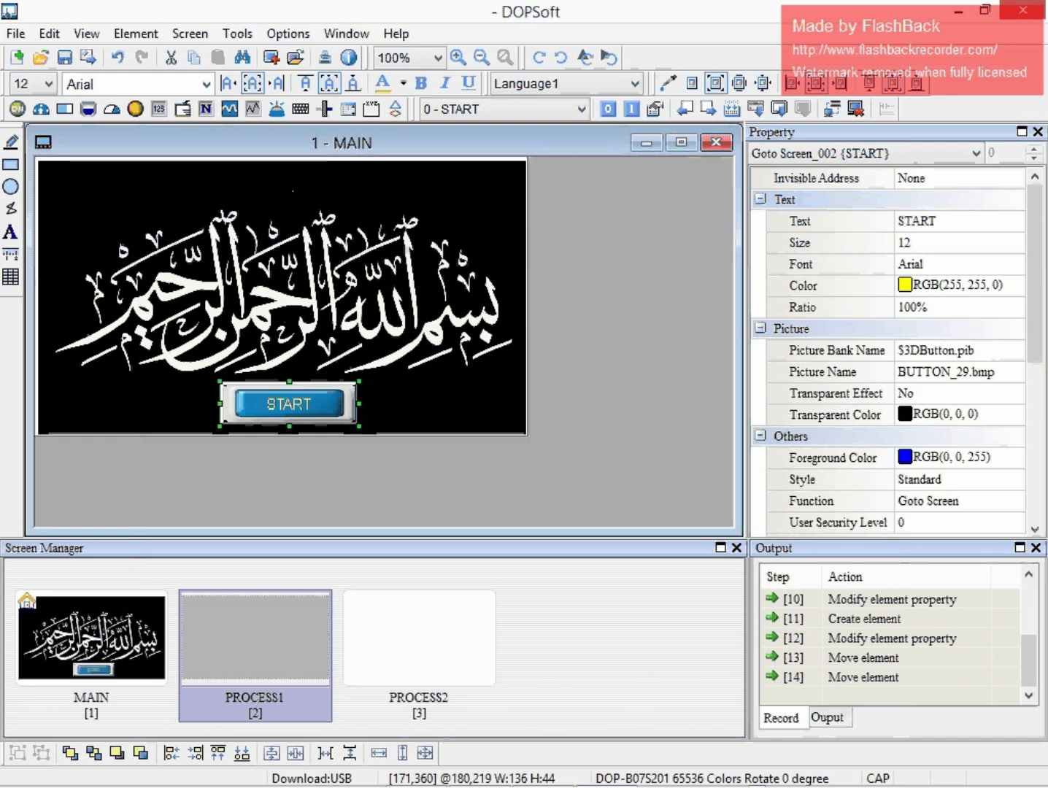
{"action": "double_click", "coordinate": [253, 639]}
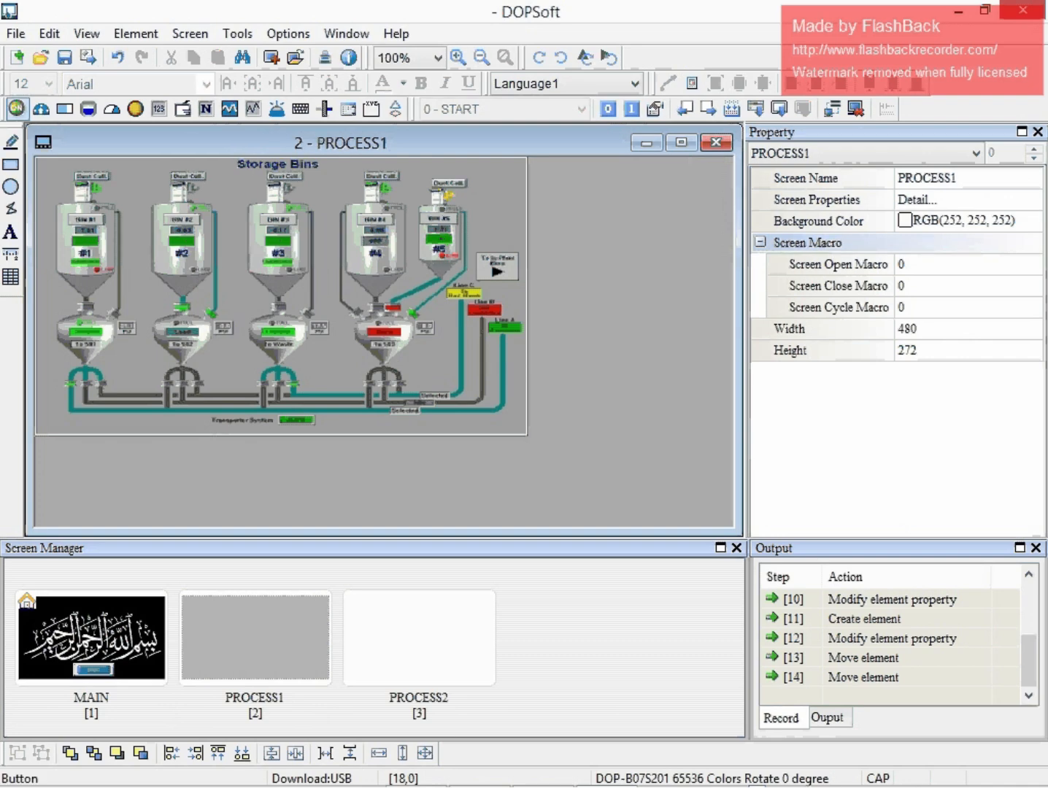
{"action": "left_click", "coordinate": [17, 109]}
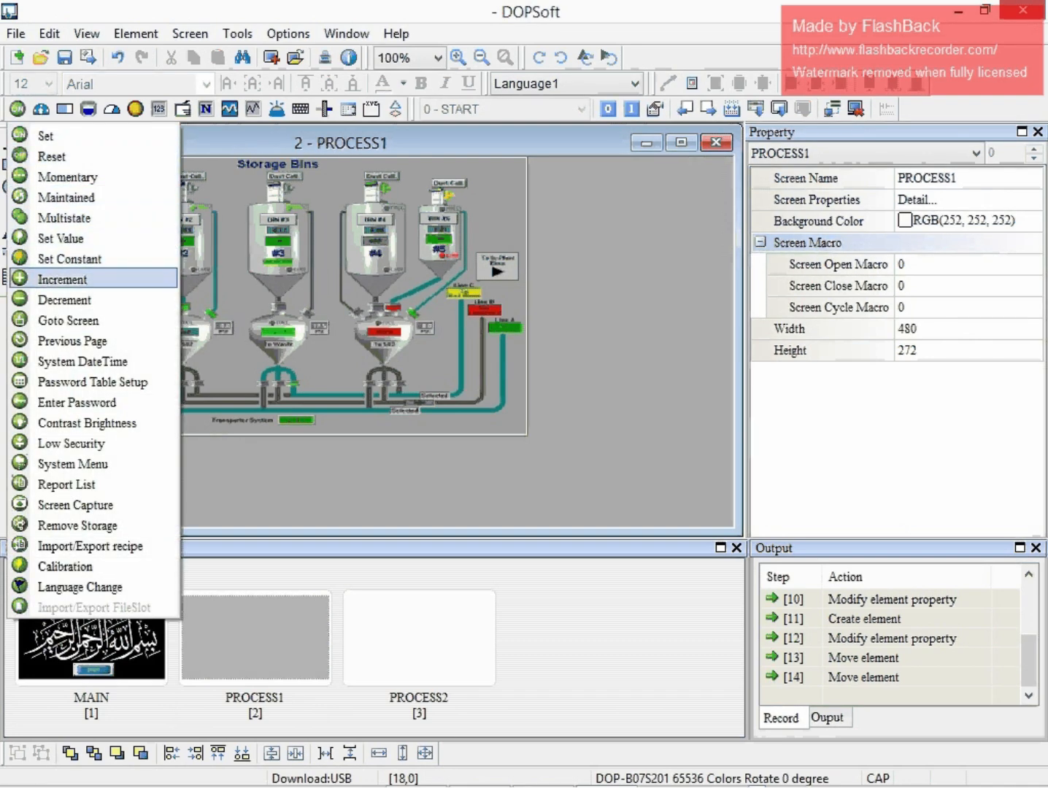
{"action": "left_click", "coordinate": [68, 320]}
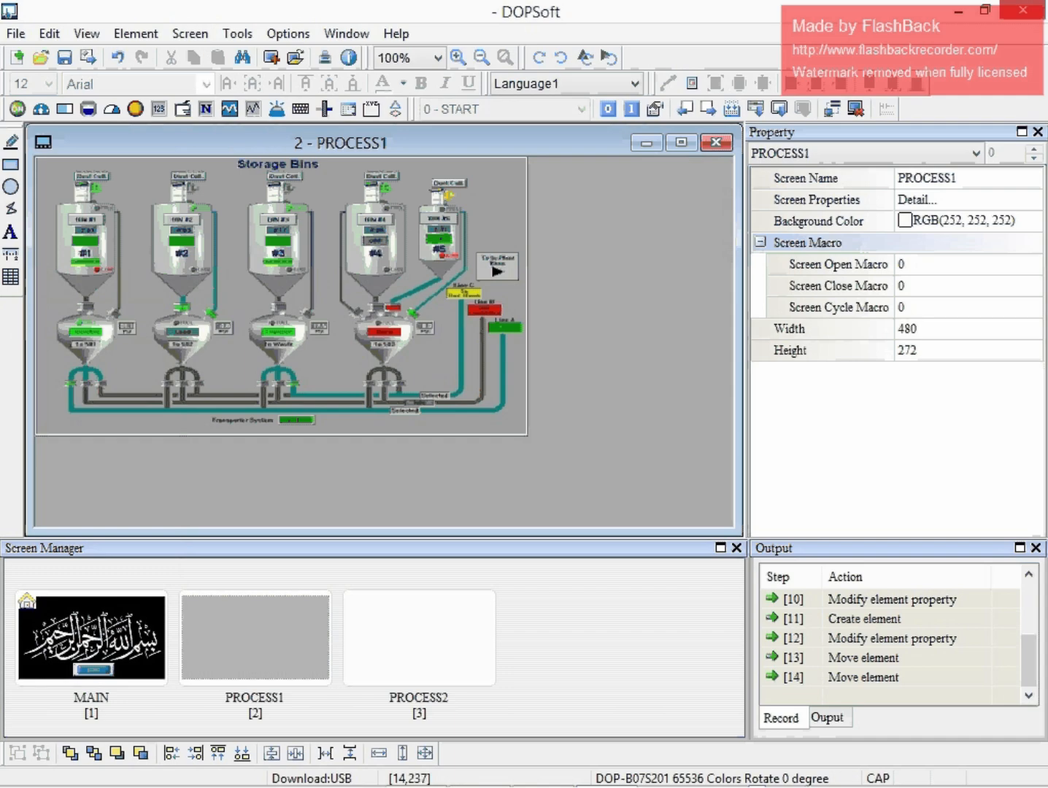
{"action": "left_click_drag", "start_coordinate": [48, 394], "coordinate": [141, 448]}
- Label the new Goto Screen button on PROCESS1 BACK
{"action": "double_click", "coordinate": [116, 408]}
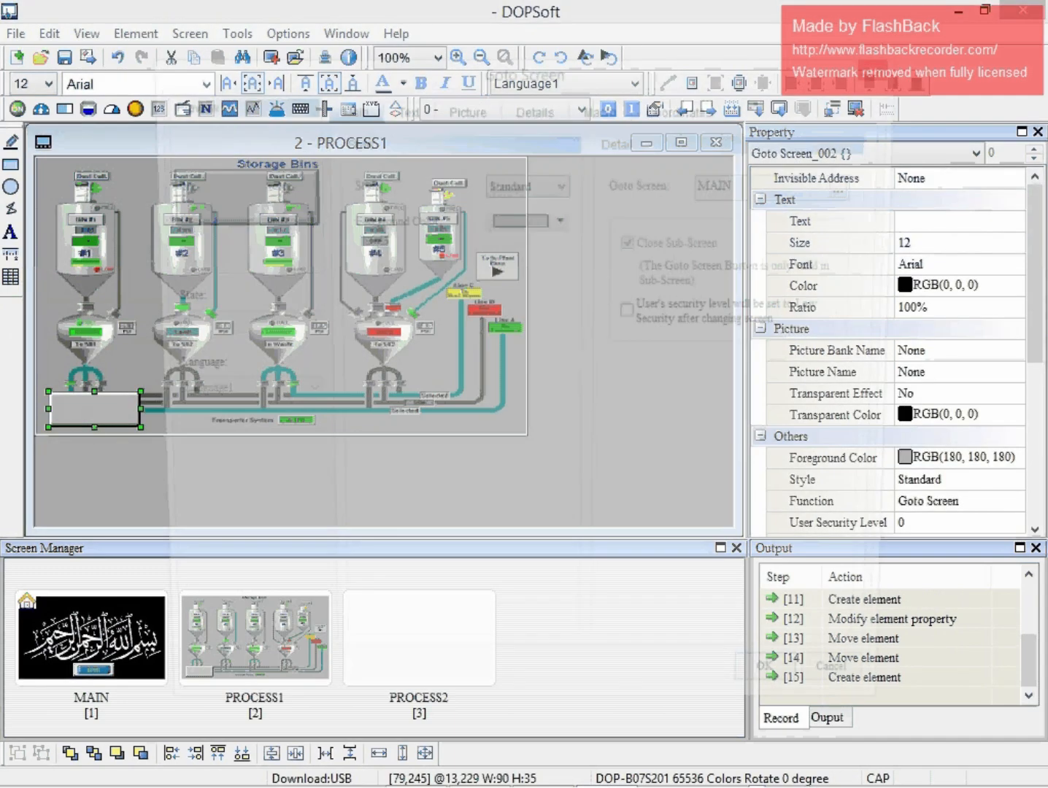
{"action": "left_click", "coordinate": [403, 109]}
{"action": "left_click", "coordinate": [408, 226]}
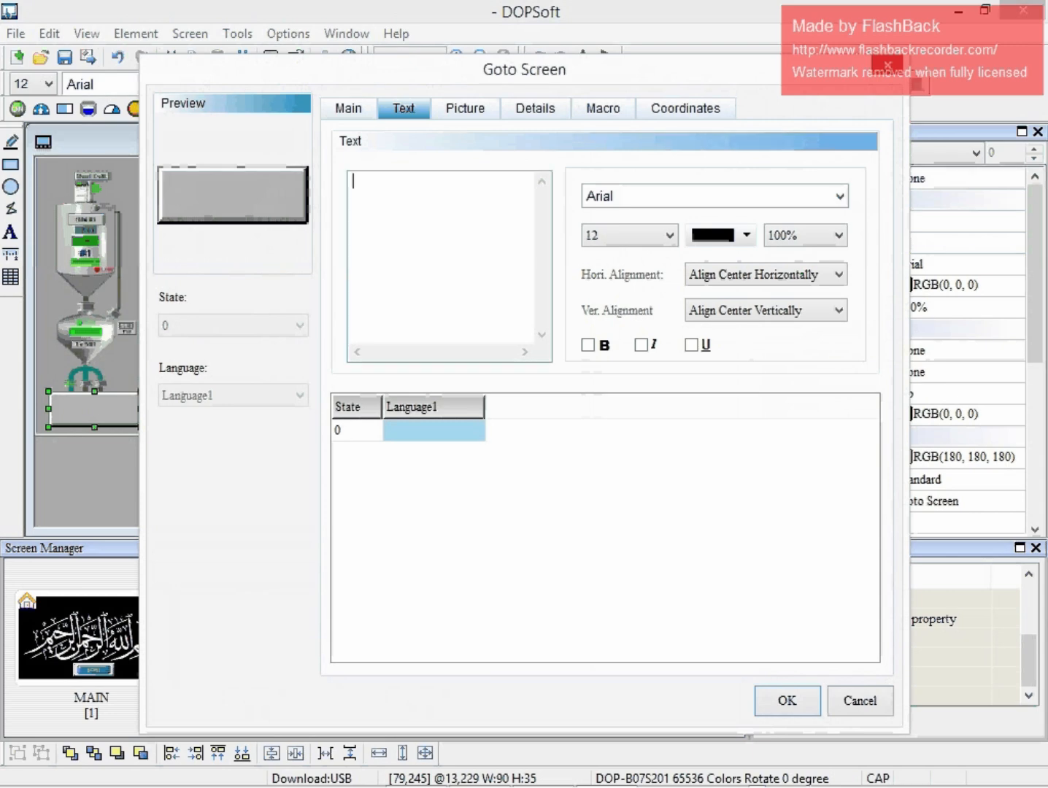
{"action": "type", "text": "BAC"}
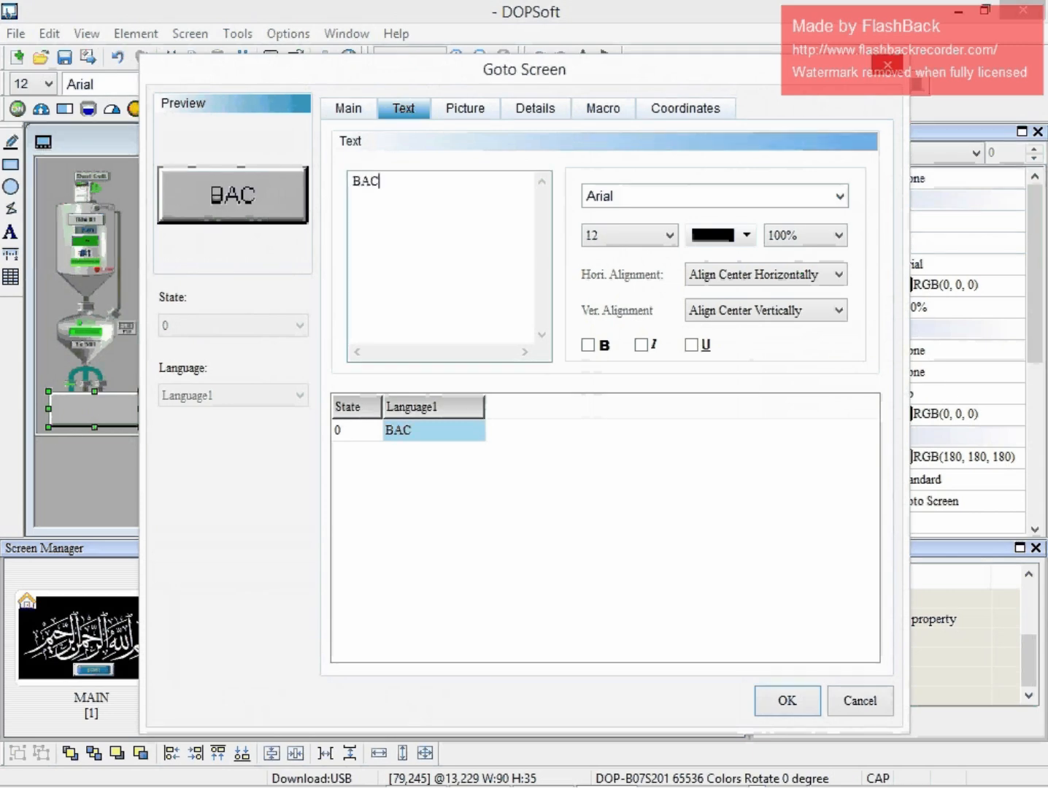
{"action": "type", "text": "K"}
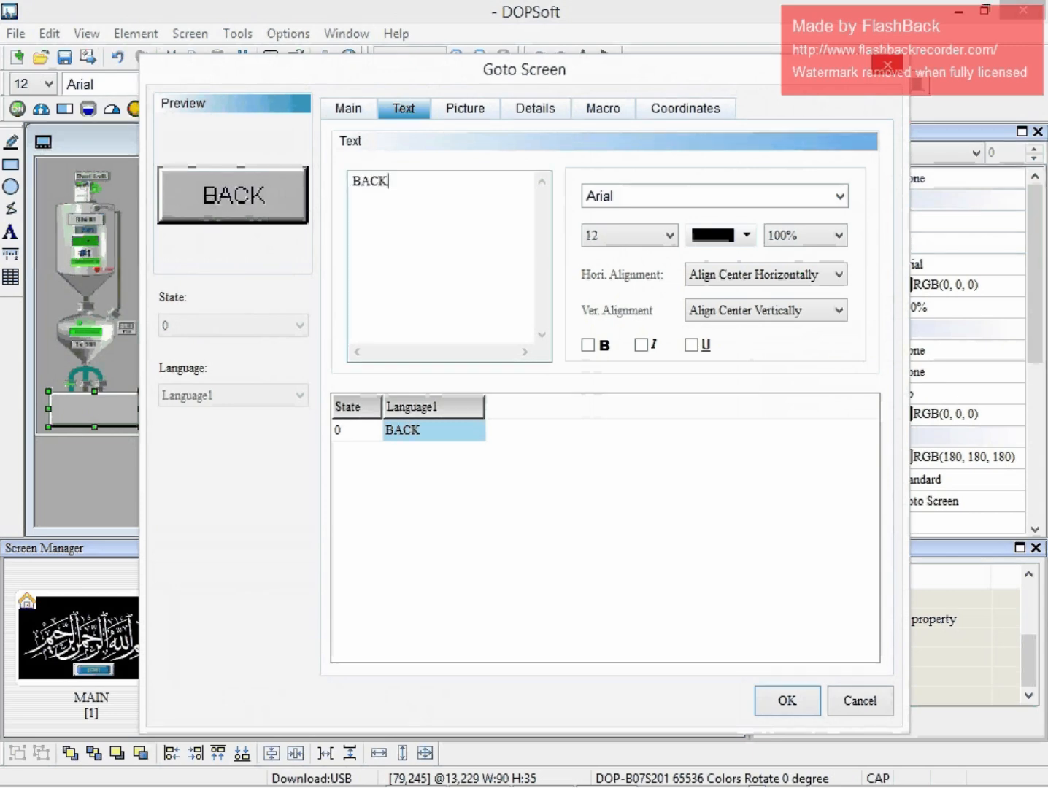
{"action": "key", "text": "Return"}
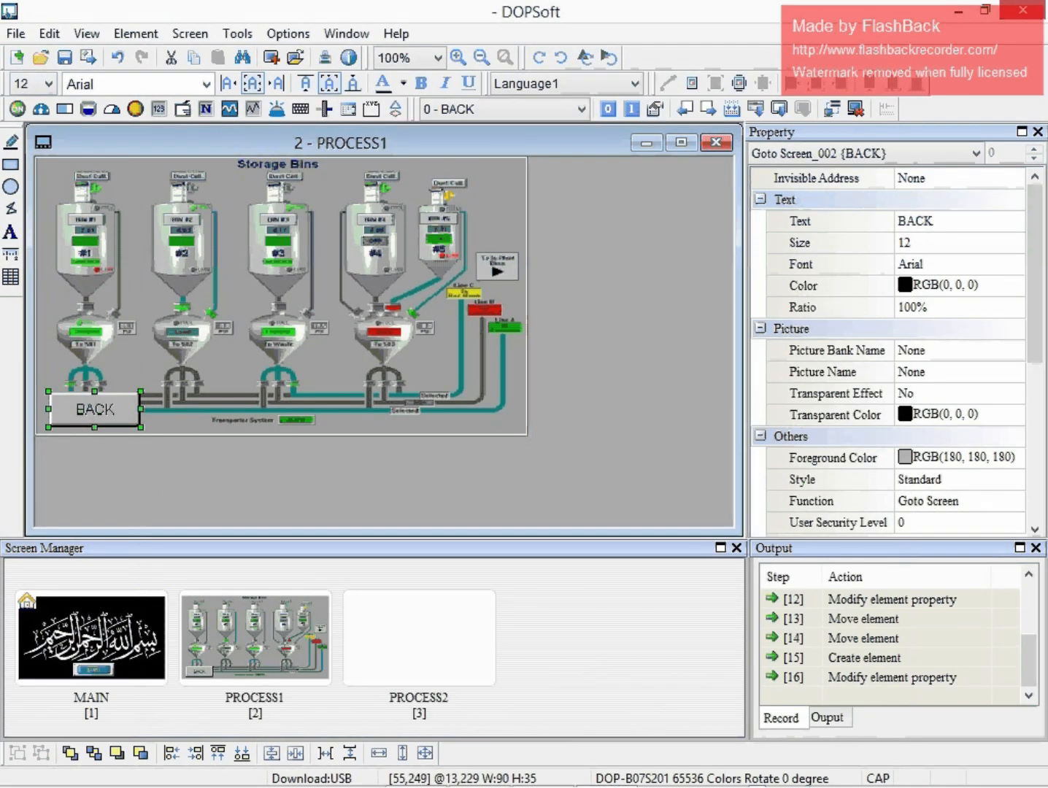
- Duplicate the BACK button on PROCESS1 and move the copy to the lower-right corner of the plant picture
{"action": "key", "text": "ctrl+c"}
{"action": "key", "text": "ctrl+v"}
{"action": "left_click_drag", "start_coordinate": [105, 419], "coordinate": [468, 414]}
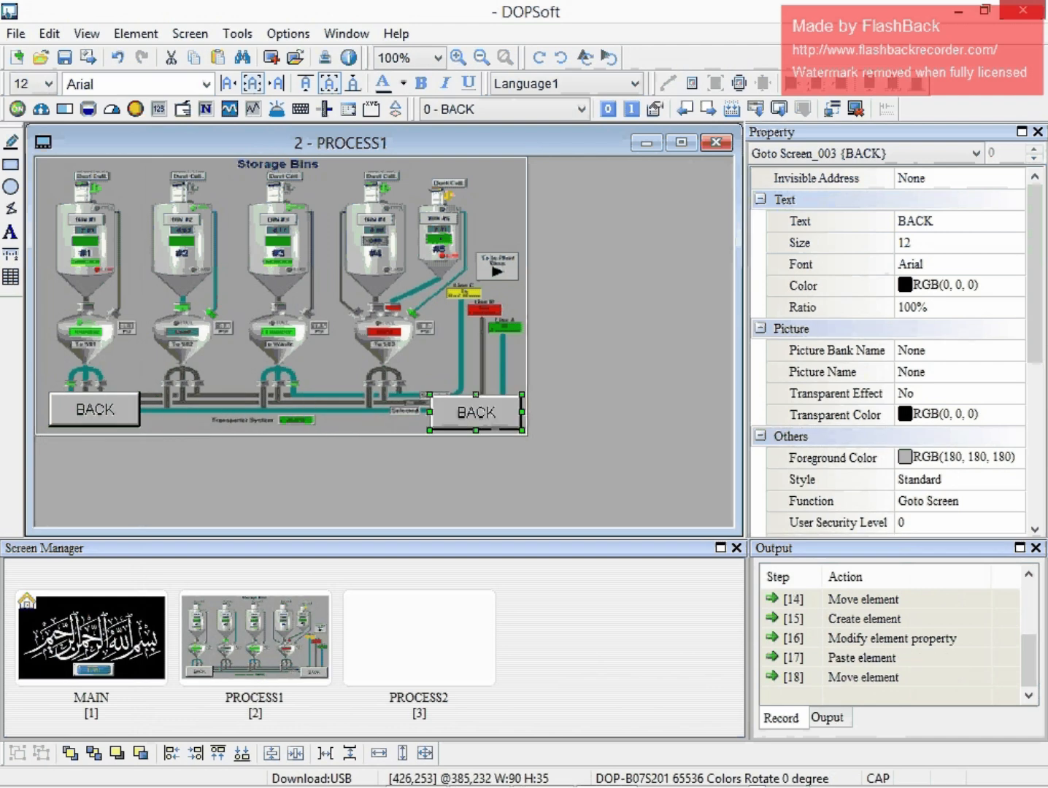
- Change the label of the copied button on PROCESS1 to NEXT
{"action": "double_click", "coordinate": [472, 416]}
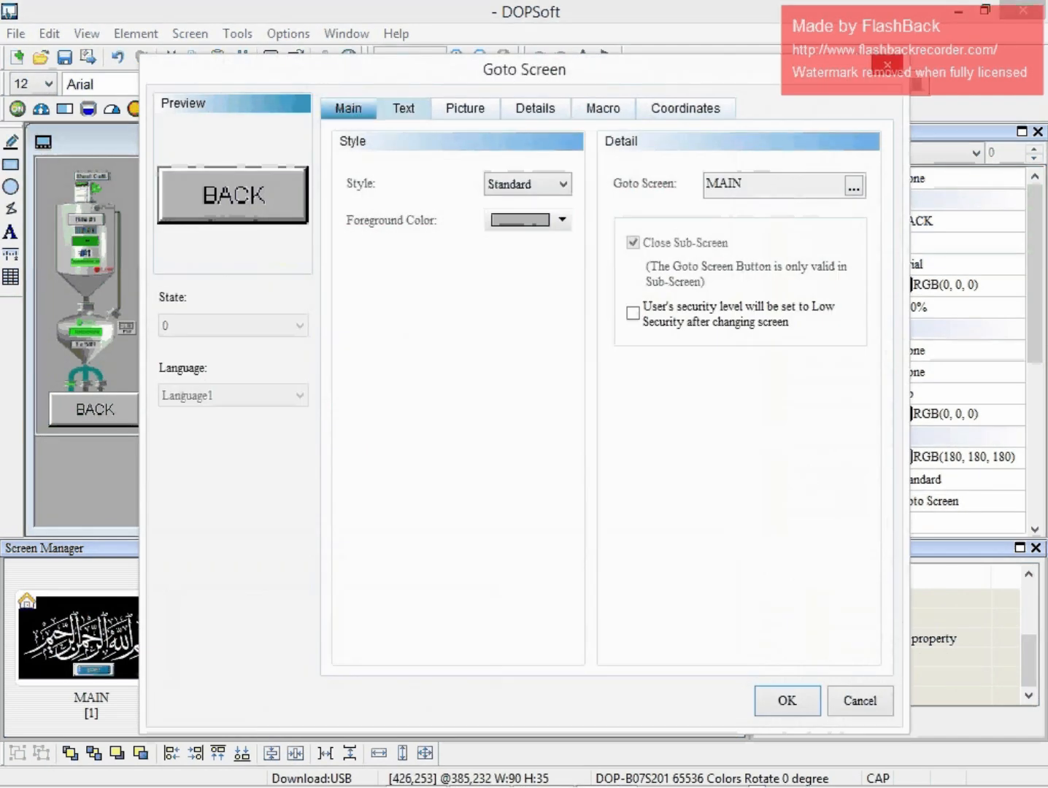
{"action": "left_click", "coordinate": [402, 108]}
{"action": "key", "text": "BackSpace"}
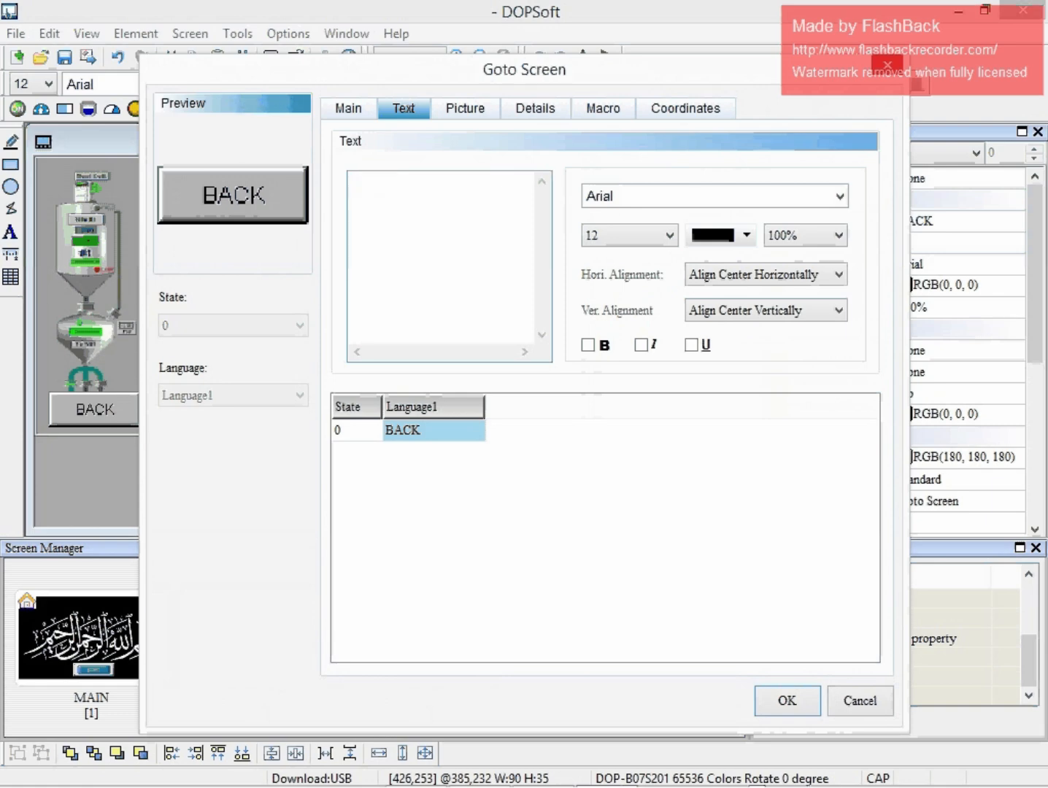
{"action": "type", "text": "NEXT"}
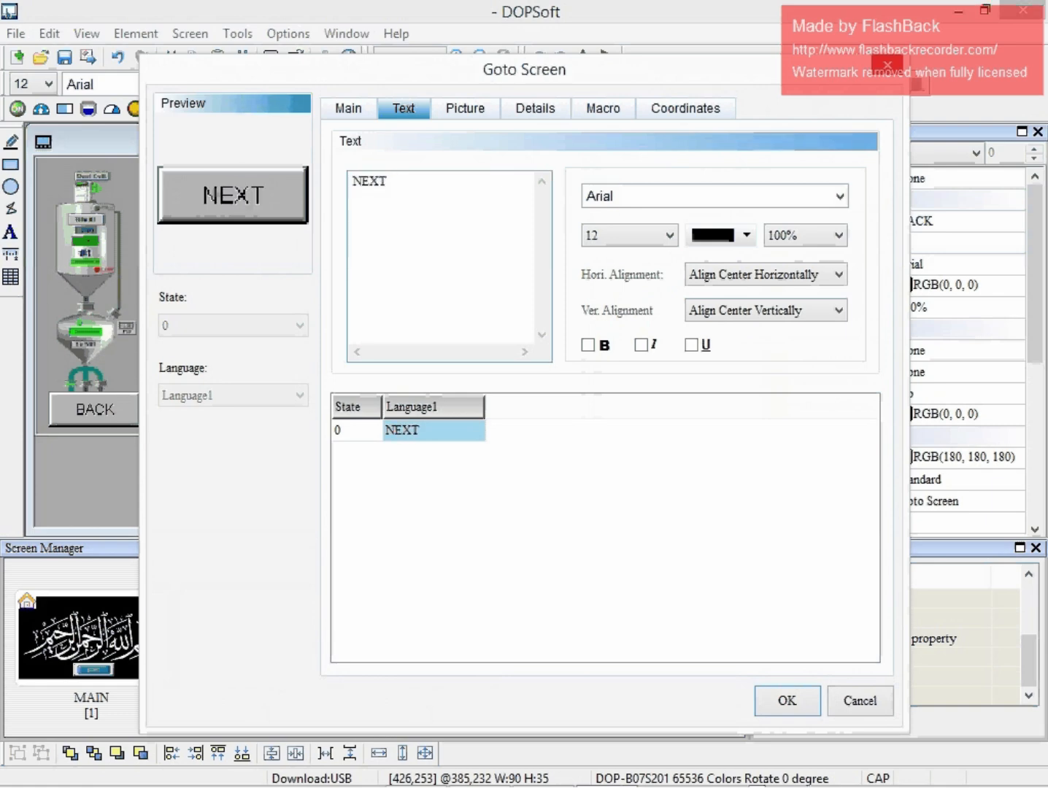
{"action": "left_click", "coordinate": [787, 701]}
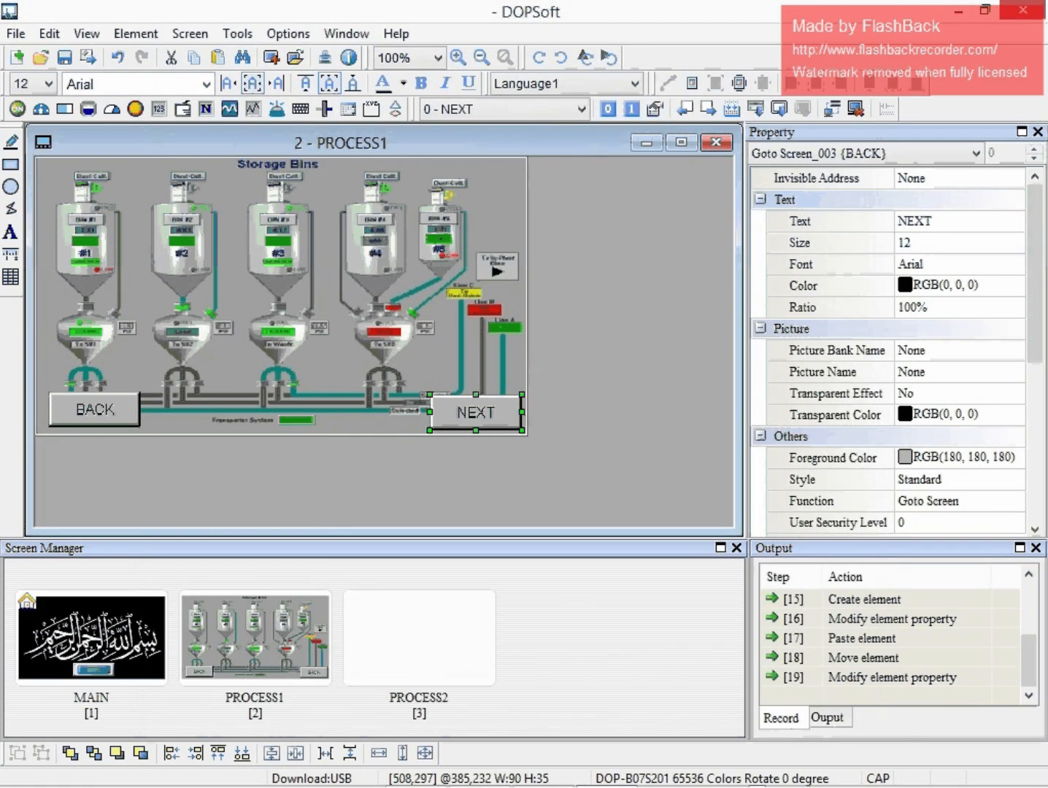
{"action": "left_click", "coordinate": [562, 431]}
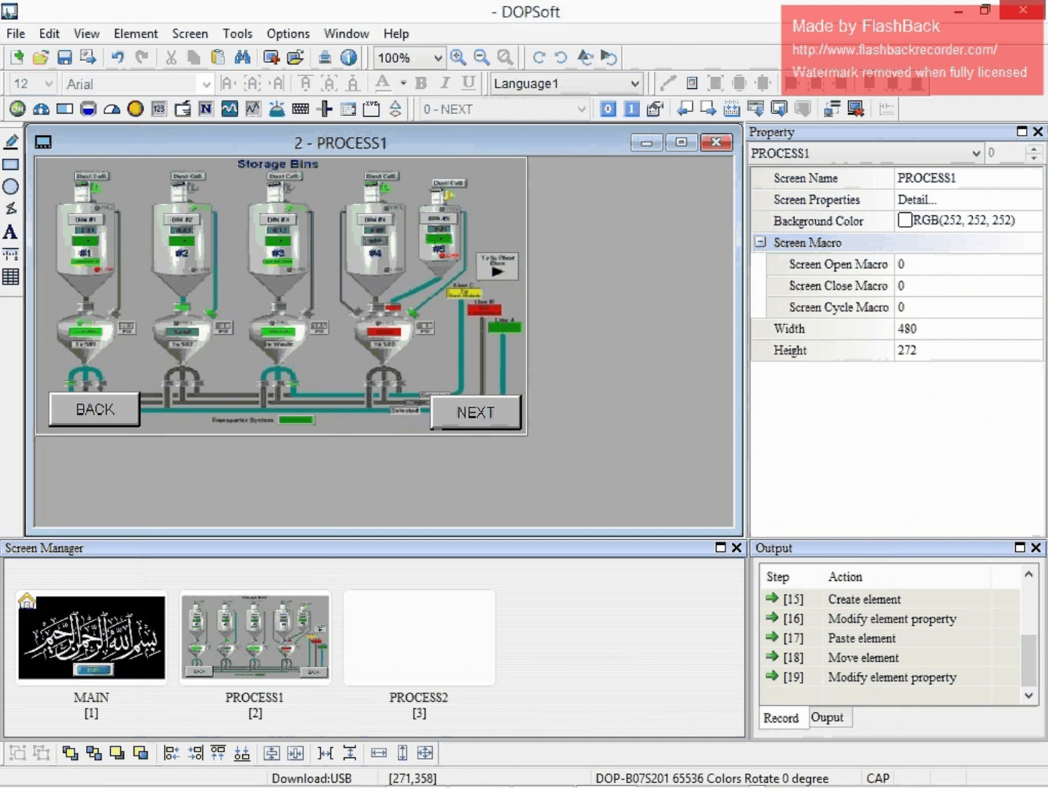
- Open the PROCESS2 screen and set its background colour to light grey (RGB 192, 192, 192)
{"action": "left_click", "coordinate": [420, 639]}
{"action": "double_click", "coordinate": [404, 278]}
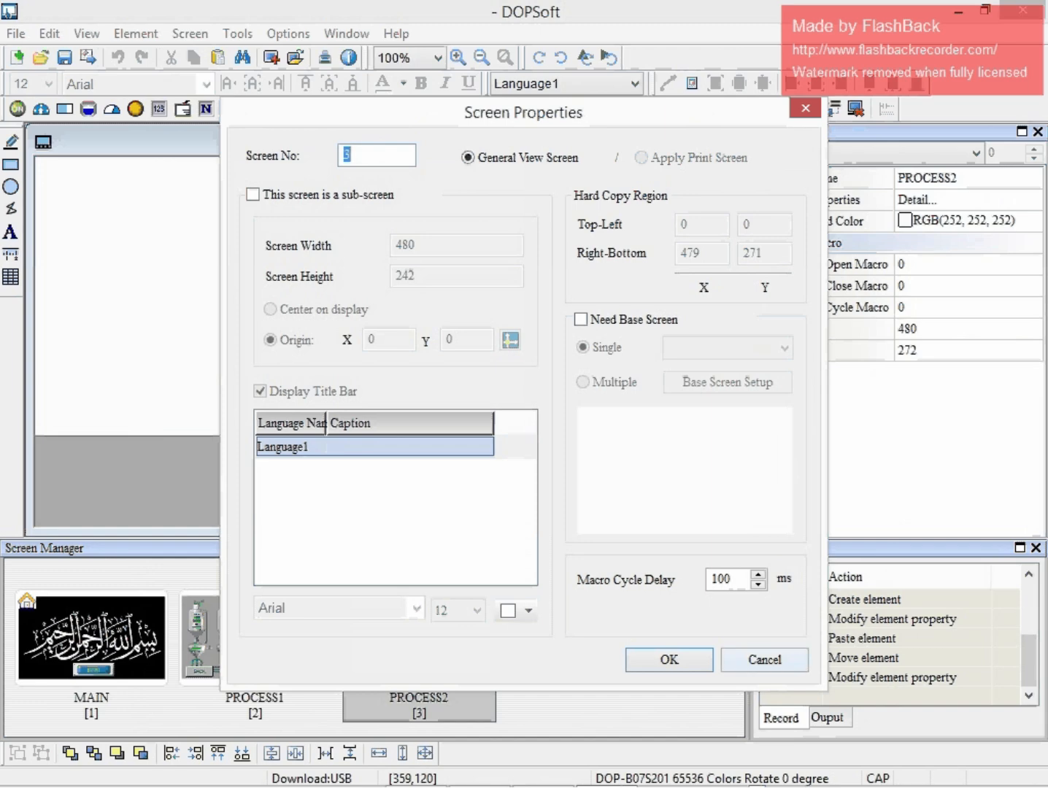
{"action": "left_click", "coordinate": [765, 659]}
{"action": "left_click", "coordinate": [904, 222]}
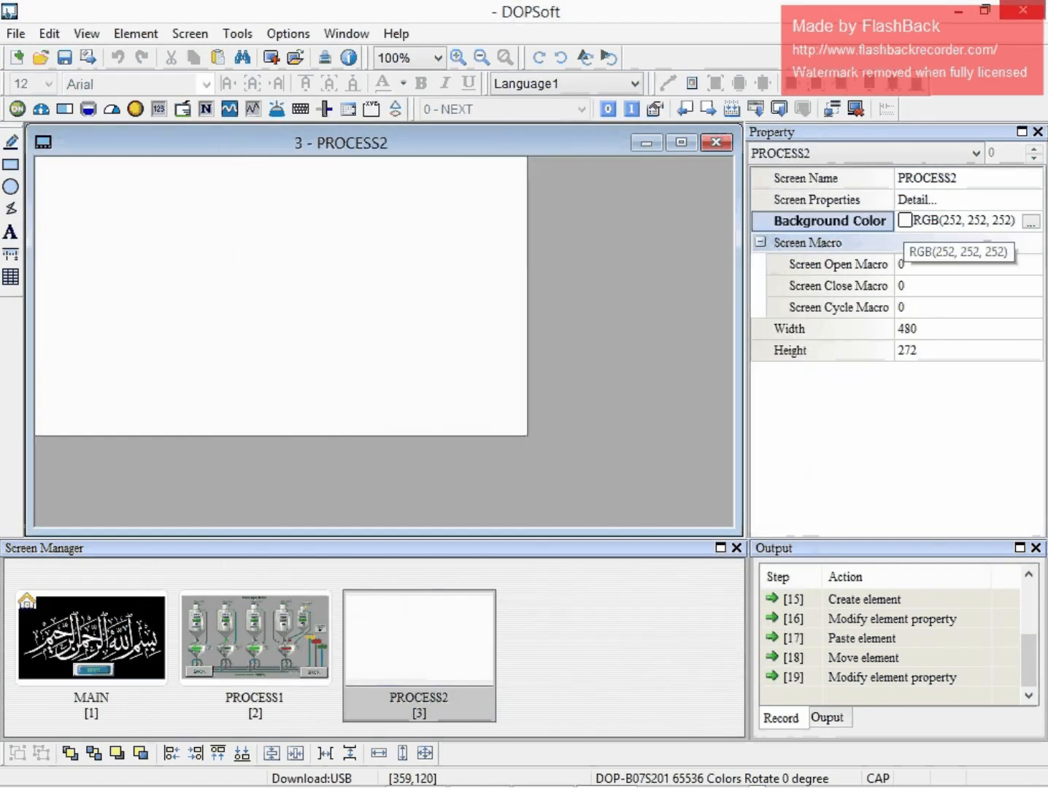
{"action": "left_click", "coordinate": [1032, 221]}
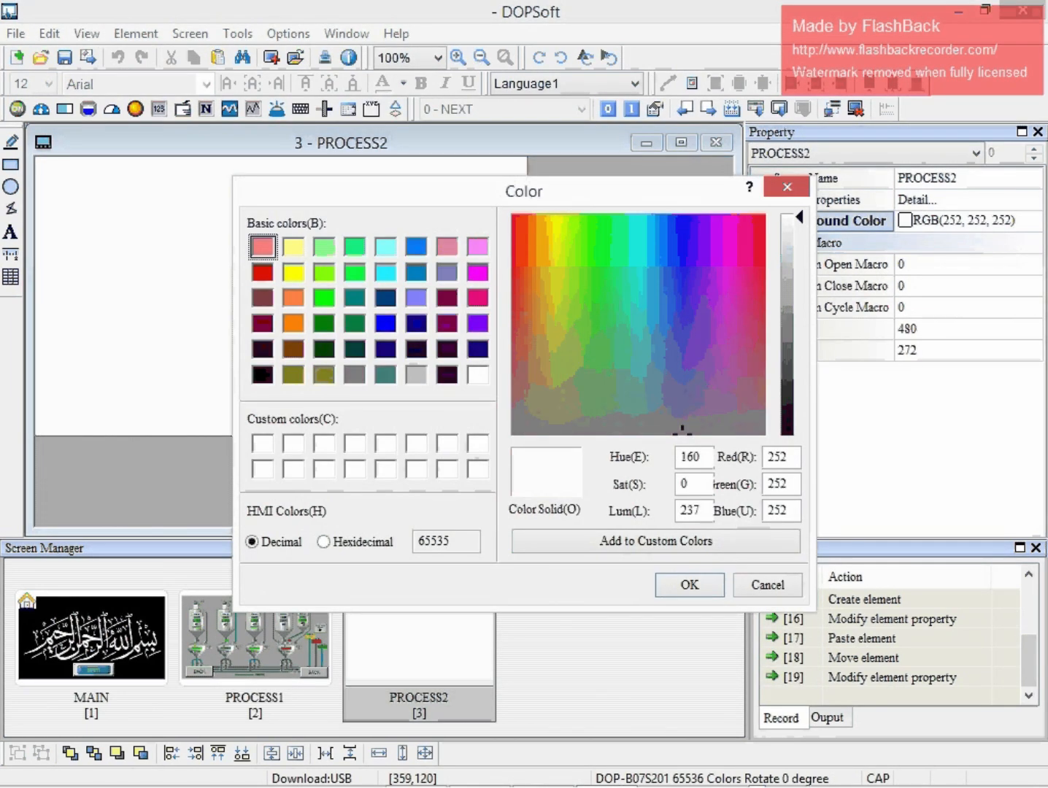
{"action": "left_click", "coordinate": [416, 297]}
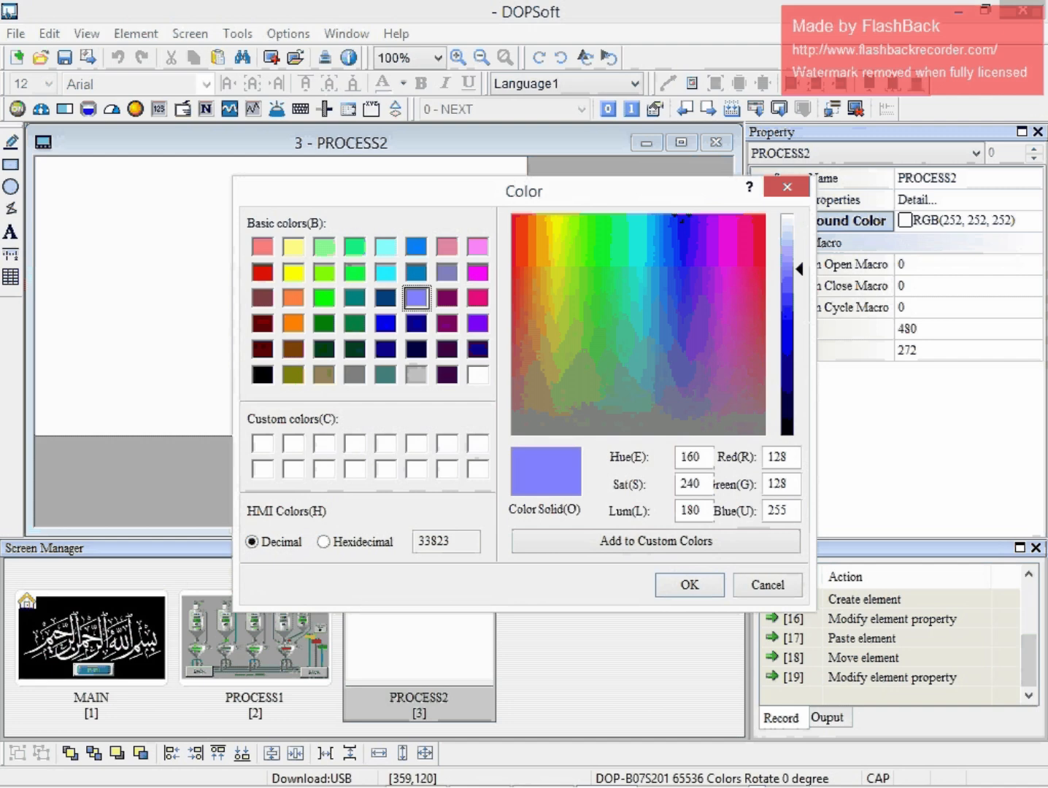
{"action": "left_click", "coordinate": [416, 375]}
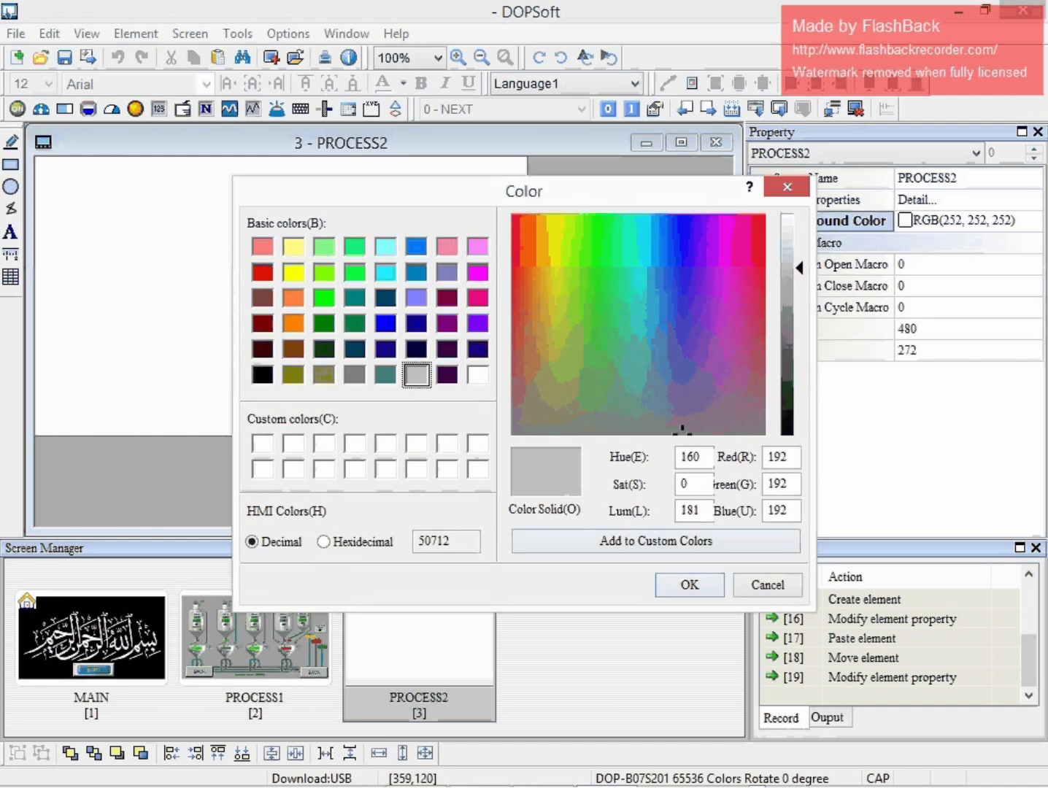
{"action": "left_click", "coordinate": [690, 584]}
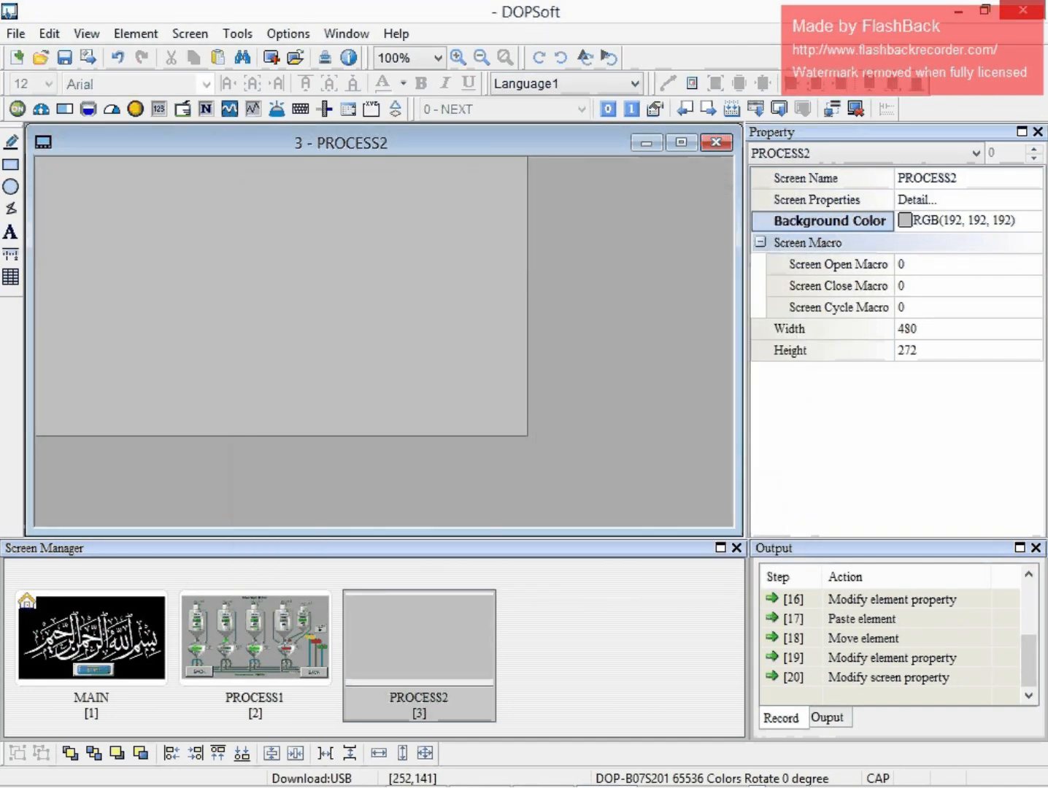
- Place a Goto Screen button of about 125 × 41 in the lower-left corner of PROCESS2 and label it BACK
{"action": "left_click", "coordinate": [18, 108]}
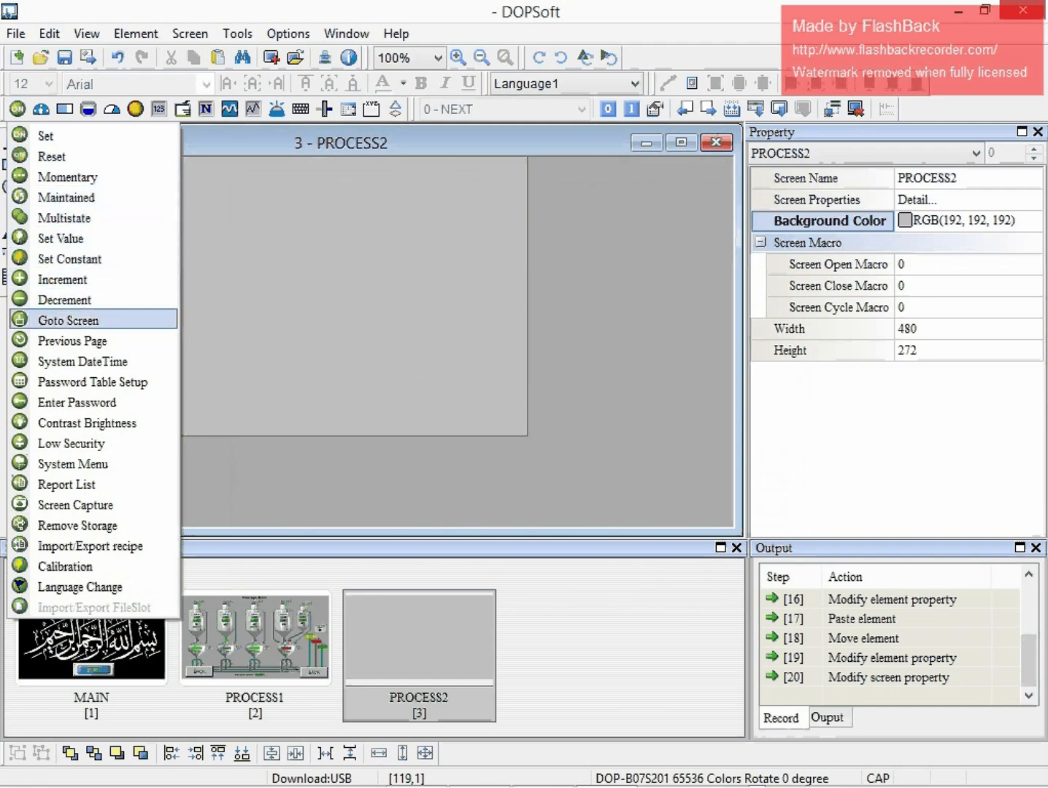
{"action": "left_click", "coordinate": [69, 321]}
{"action": "mouse_move", "coordinate": [49, 386]}
{"action": "left_mouse_down"}
{"action": "mouse_move", "coordinate": [79, 416]}
{"action": "mouse_move", "coordinate": [175, 427]}
{"action": "left_mouse_up"}
{"action": "double_click", "coordinate": [145, 418]}
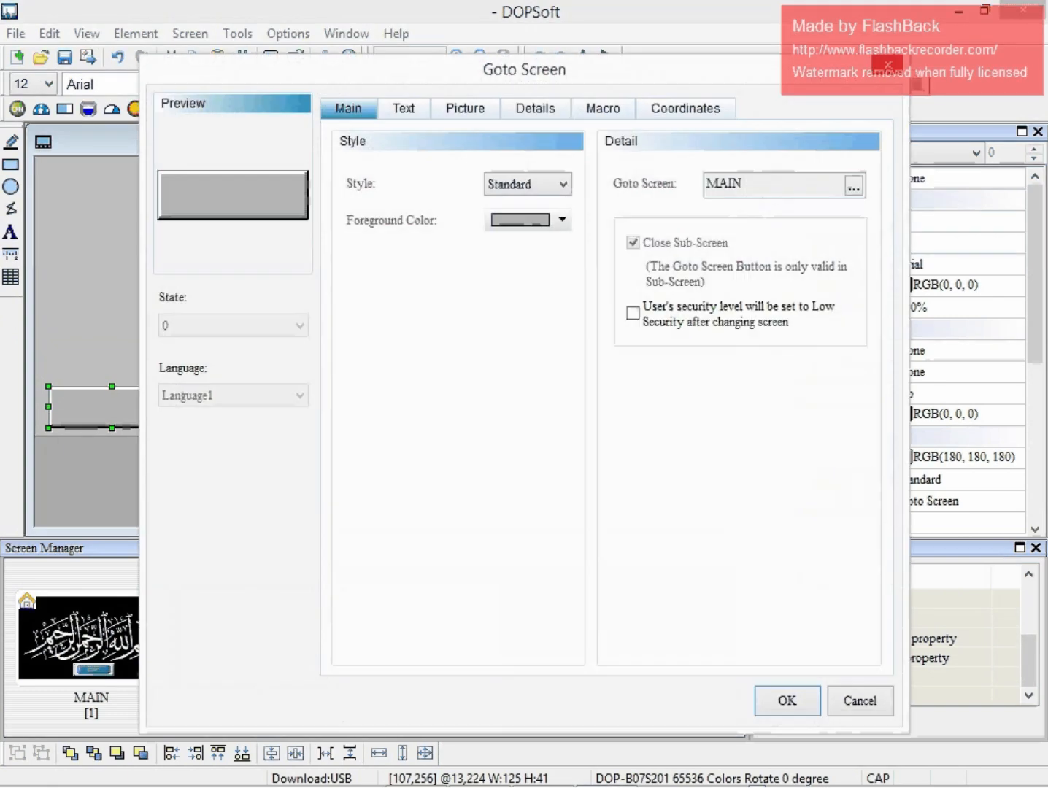
{"action": "left_click", "coordinate": [403, 108]}
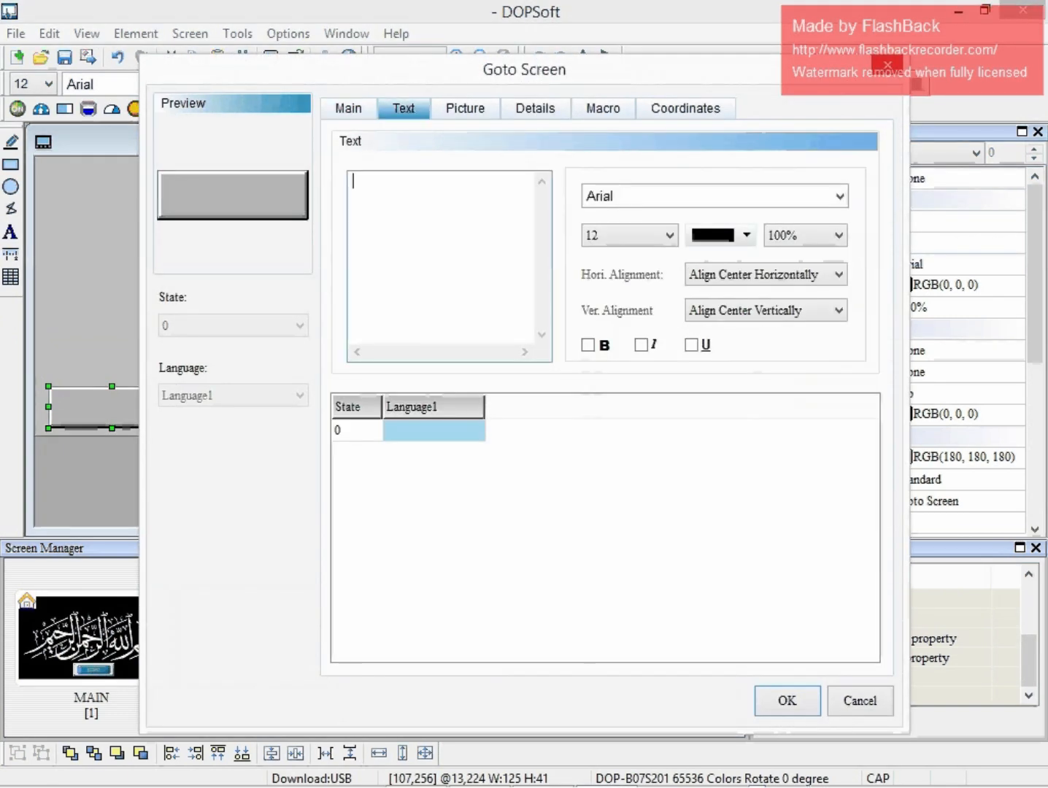
{"action": "type", "text": "BACK"}
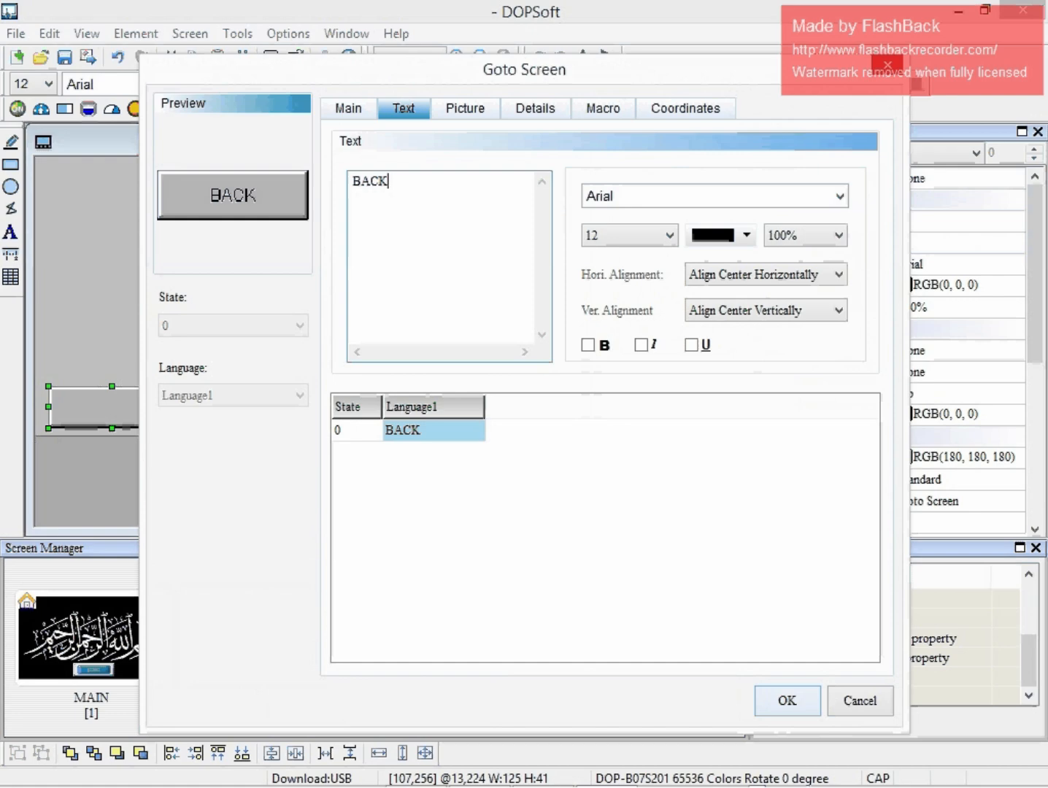
{"action": "left_click", "coordinate": [788, 700]}
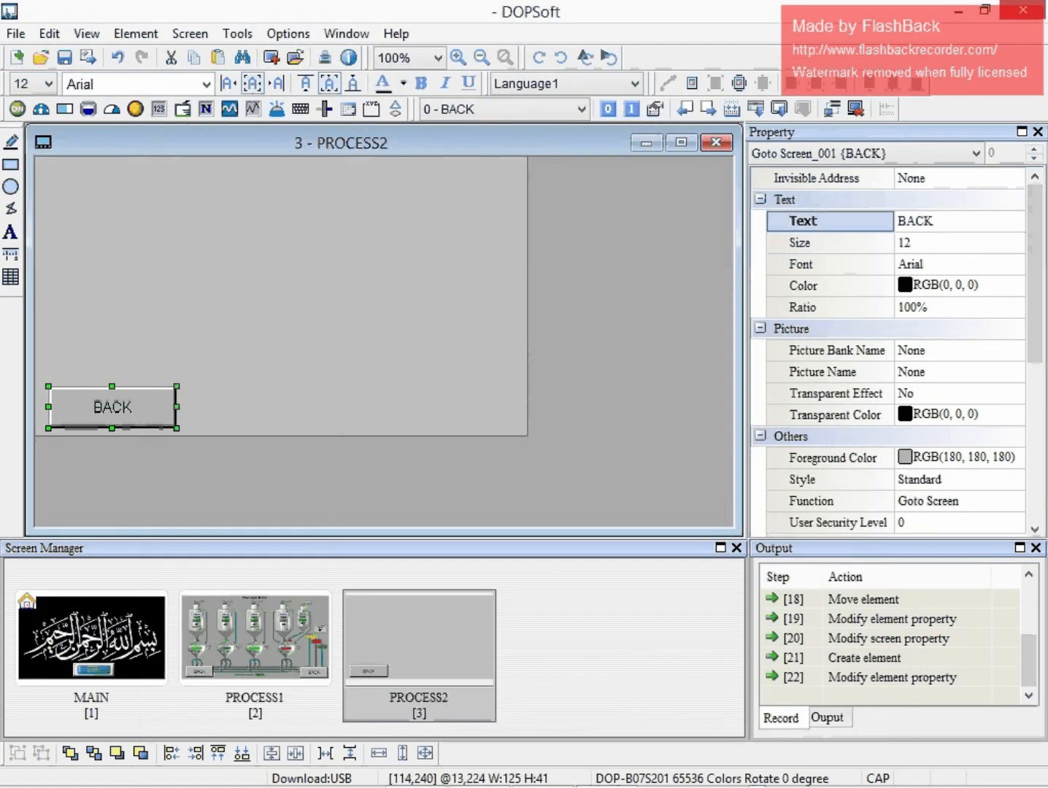
- Duplicate the BACK button on PROCESS2, move the copy to the lower-right corner, and accept its properties as they are
{"action": "key", "text": "ctrl+v"}
{"action": "left_click_drag", "start_coordinate": [146, 414], "coordinate": [479, 414]}
{"action": "double_click", "coordinate": [478, 413]}
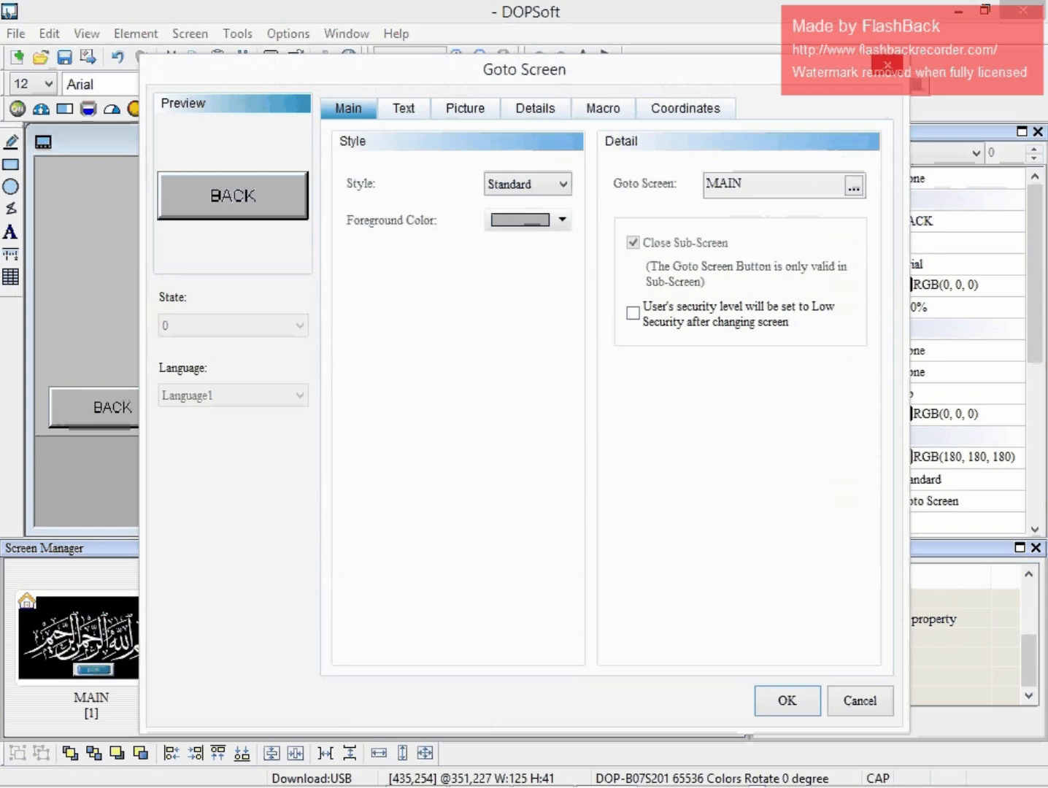
{"action": "left_click", "coordinate": [787, 701]}
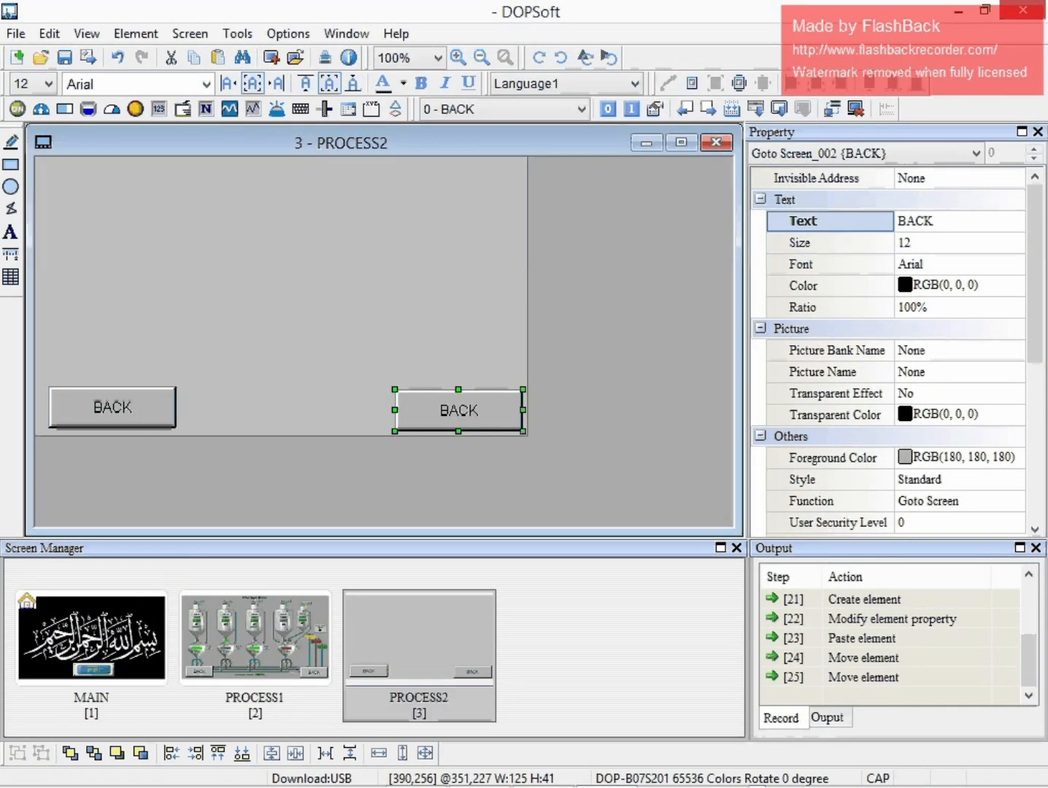
- Delete the copied BACK button on PROCESS2 and move the remaining BACK button to the bottom centre of the screen
{"action": "key", "text": "Delete"}
{"action": "left_click", "coordinate": [115, 408]}
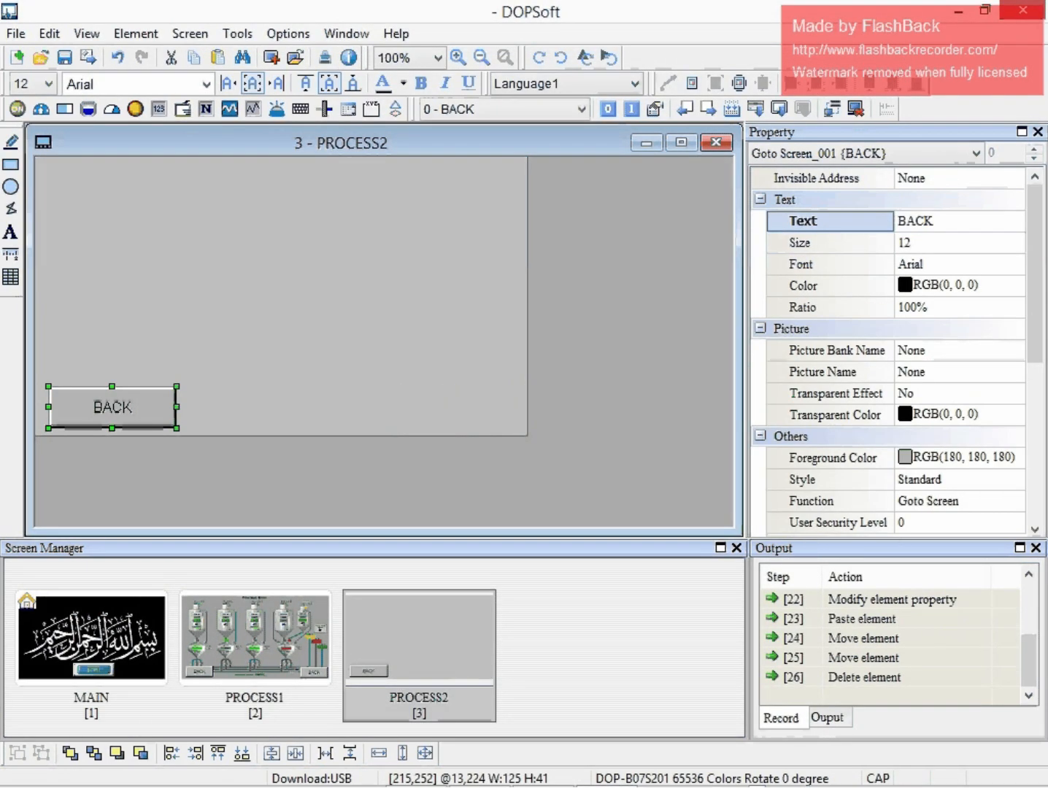
{"action": "left_click_drag", "start_coordinate": [151, 411], "coordinate": [324, 410]}
{"action": "left_click", "coordinate": [294, 456]}
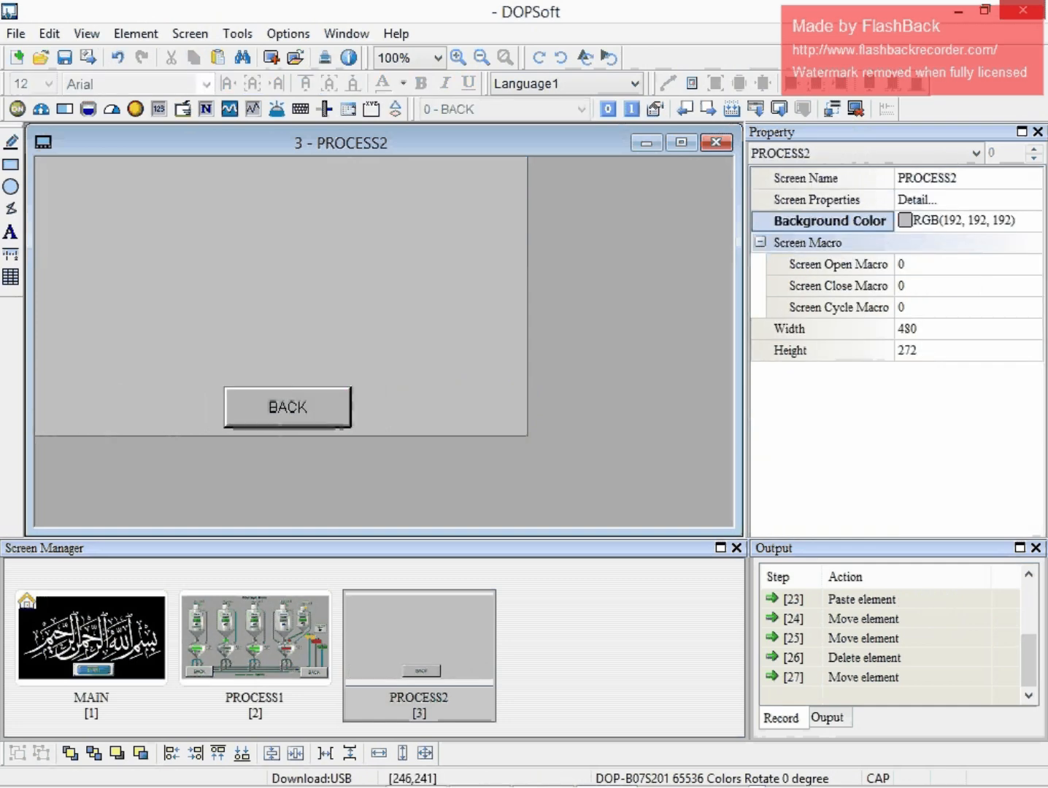
{"action": "left_click", "coordinate": [289, 405]}
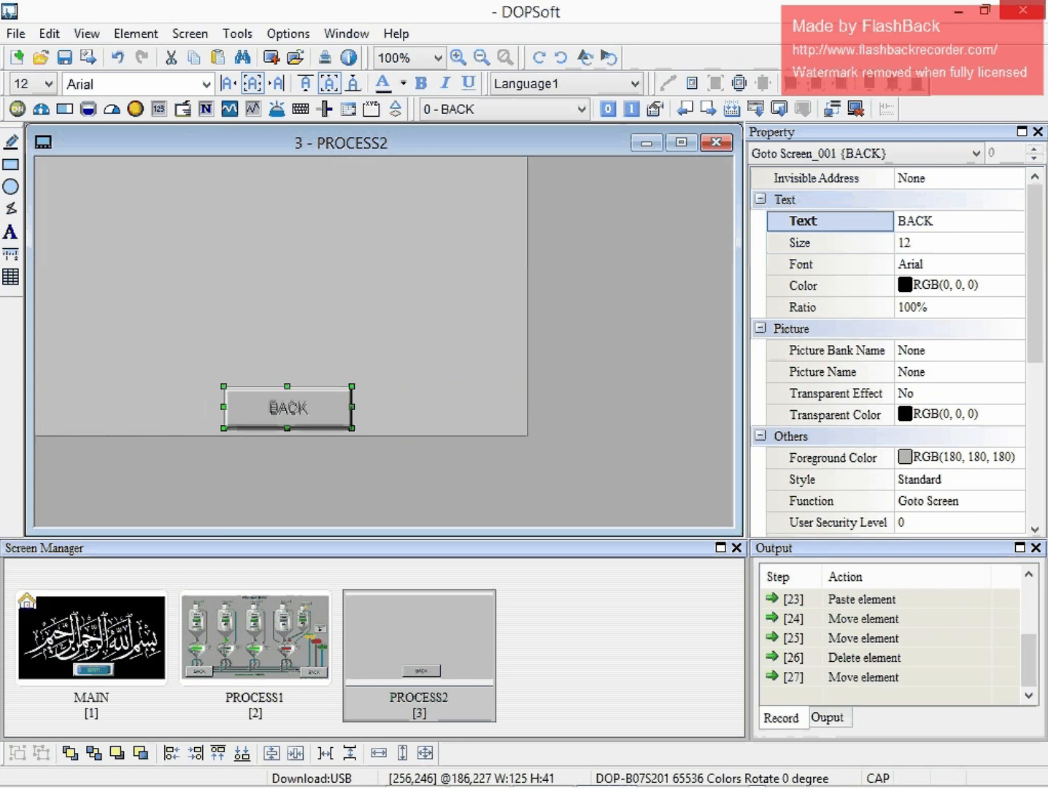
{"action": "key", "text": "Up"}
- Open the MAIN screen and set PROCESS1 as the Goto Screen target of its START button
{"action": "double_click", "coordinate": [92, 636]}
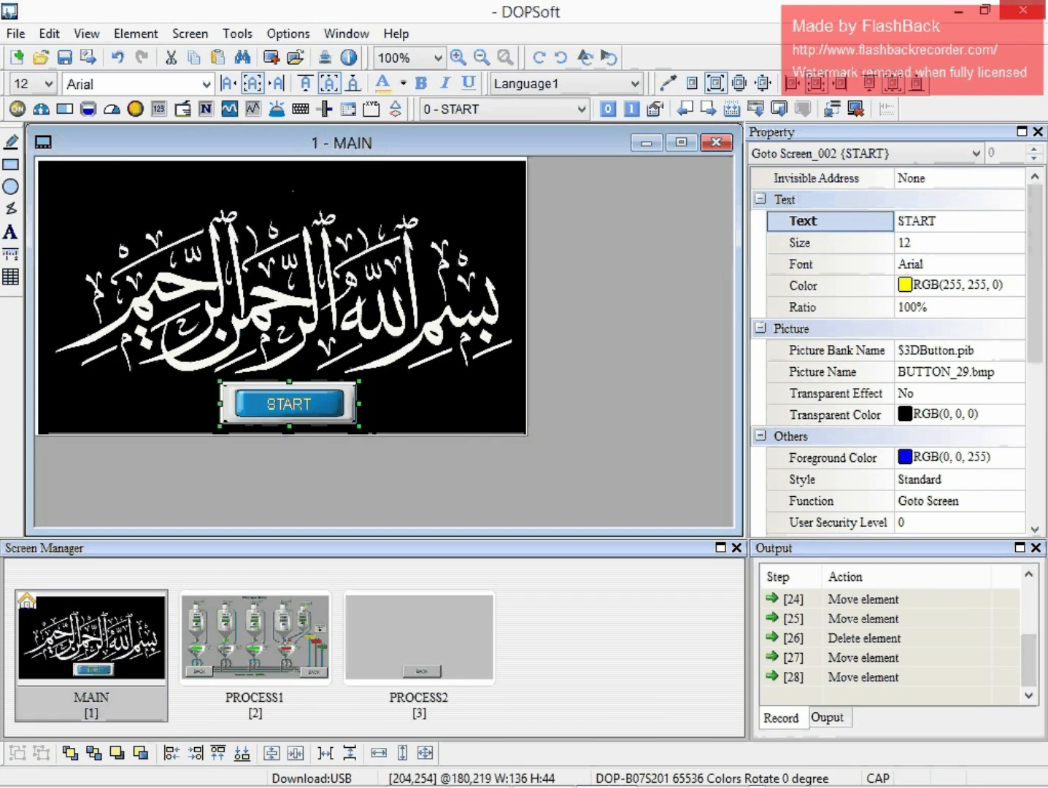
{"action": "double_click", "coordinate": [272, 401]}
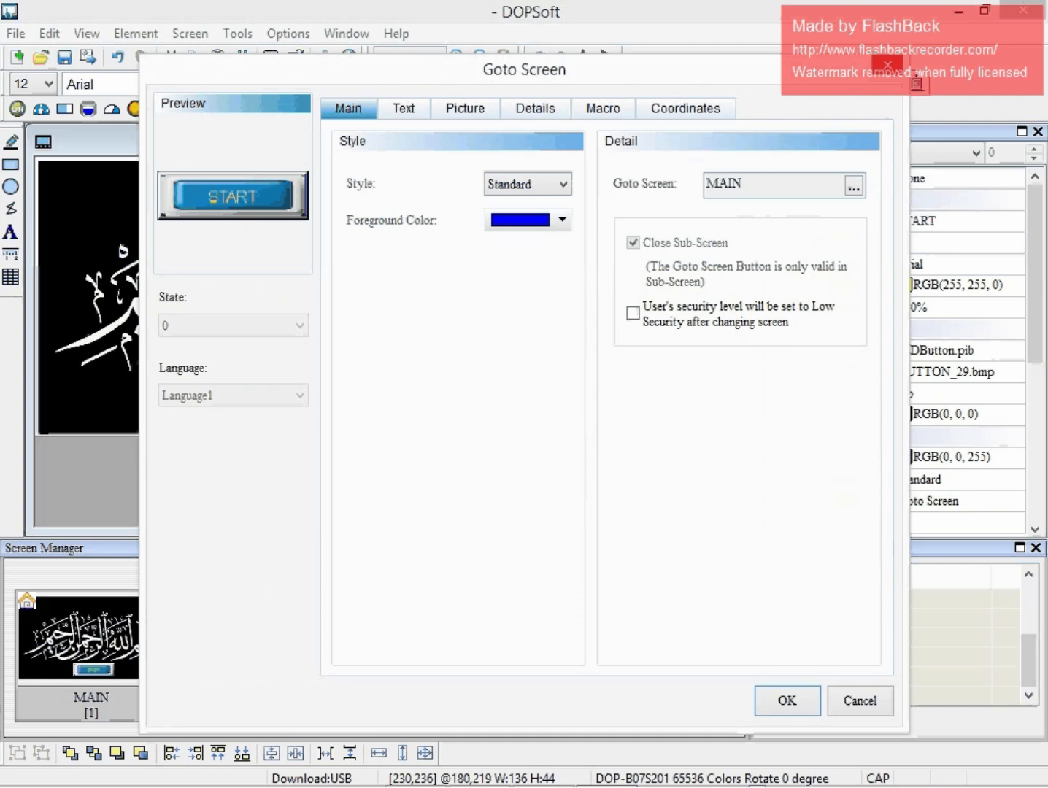
{"action": "left_click", "coordinate": [854, 186]}
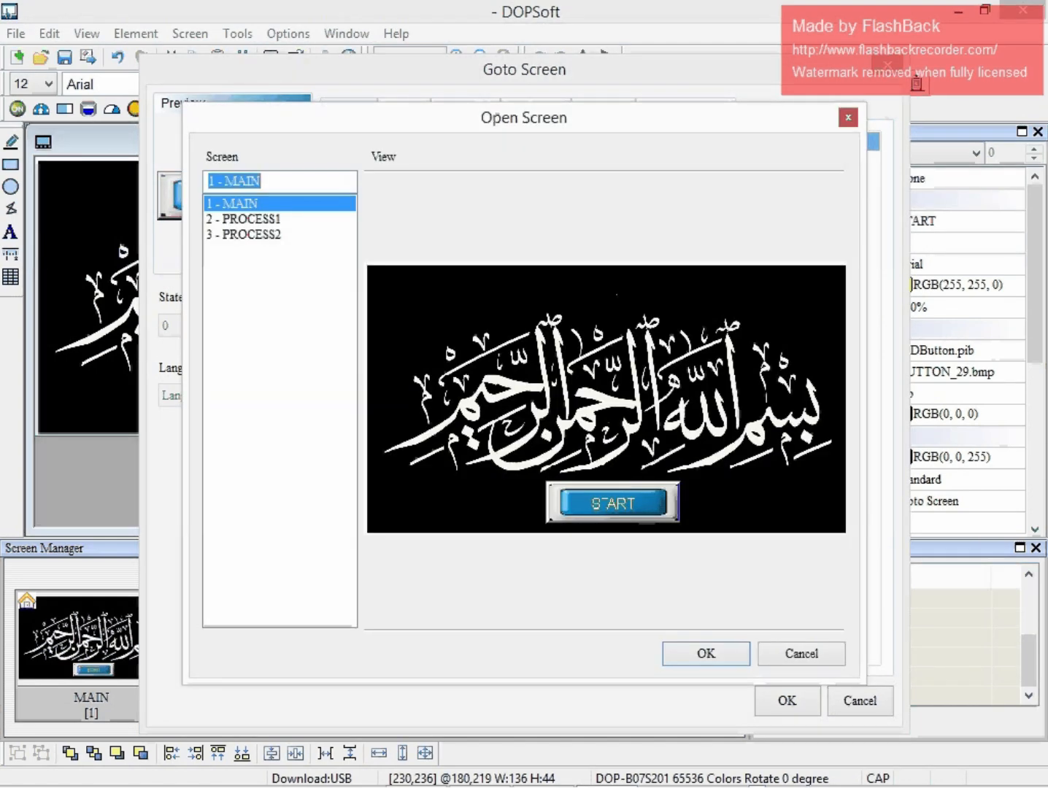
{"action": "left_click", "coordinate": [243, 218]}
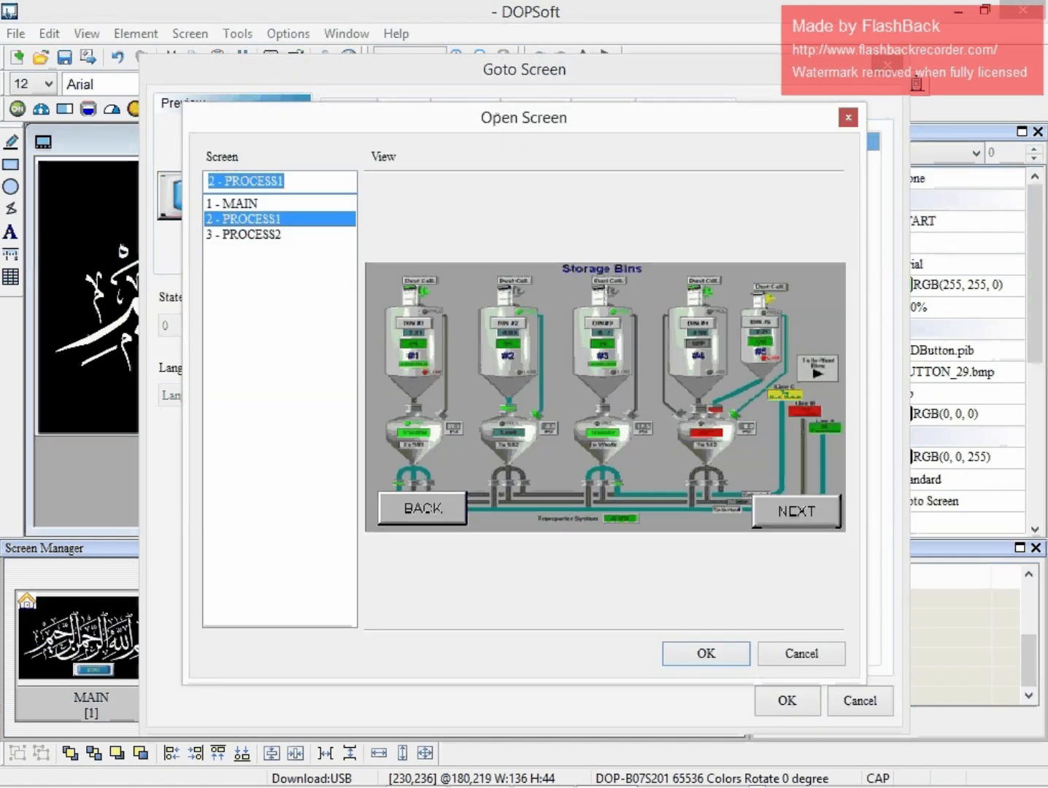
{"action": "left_click", "coordinate": [706, 653]}
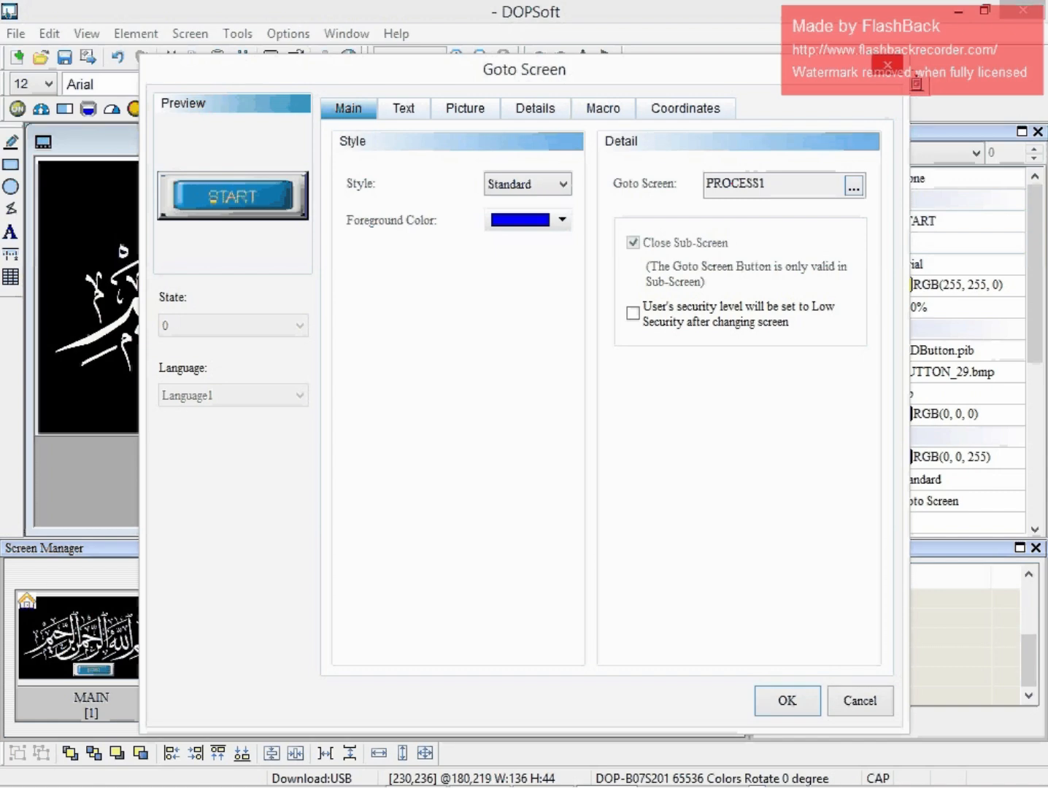
{"action": "left_click", "coordinate": [787, 700]}
- Open the PROCESS1 screen and set MAIN as the Goto Screen target of its BACK button
{"action": "double_click", "coordinate": [254, 639]}
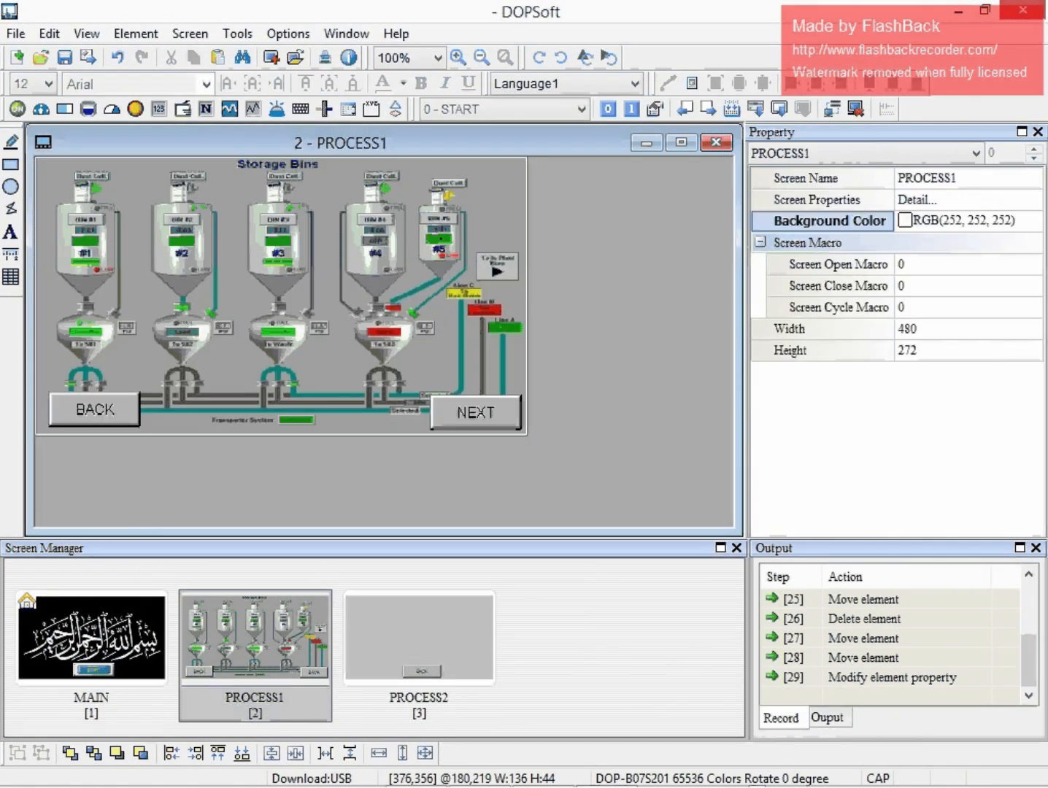
{"action": "double_click", "coordinate": [114, 407]}
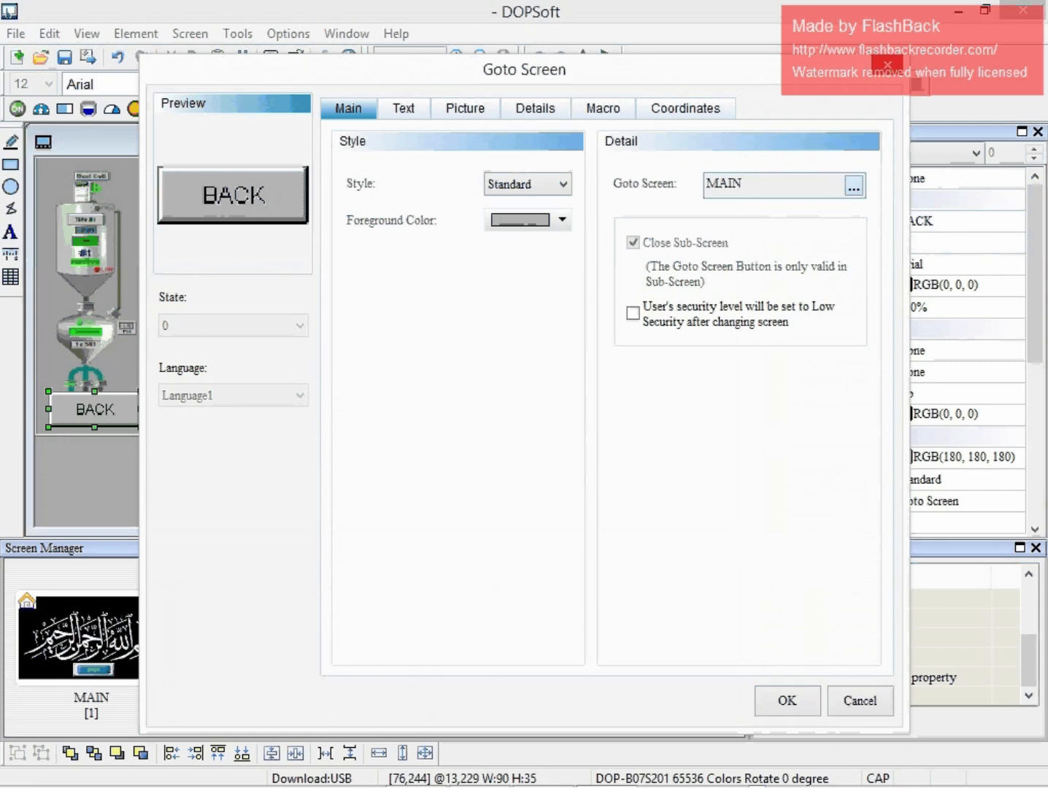
{"action": "left_click", "coordinate": [853, 186]}
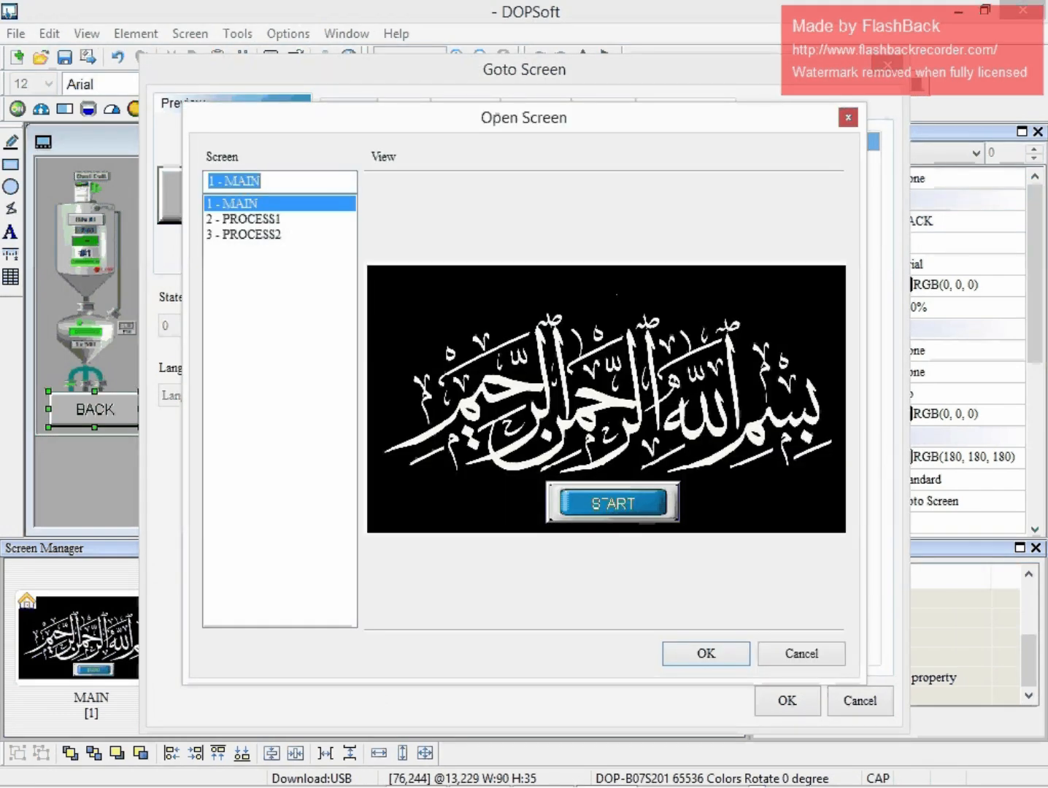
{"action": "left_click", "coordinate": [706, 654]}
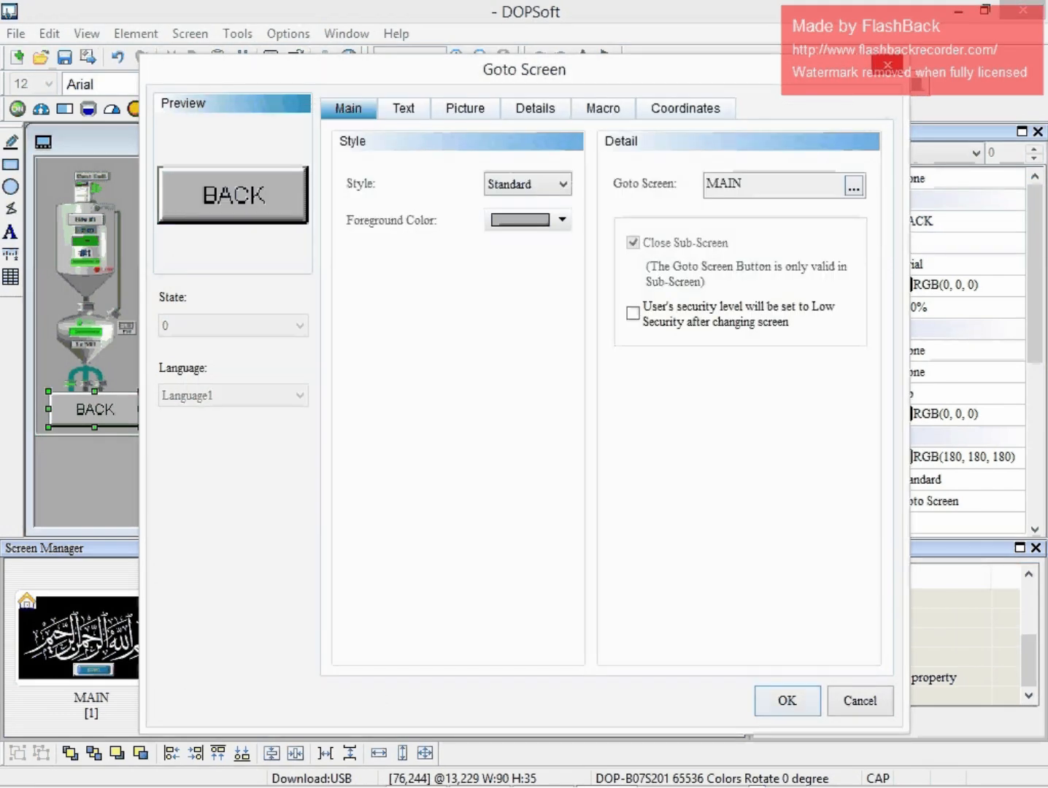
{"action": "left_click", "coordinate": [787, 701]}
- Set PROCESS2 as the Goto Screen target of the NEXT button on PROCESS1
{"action": "double_click", "coordinate": [486, 409]}
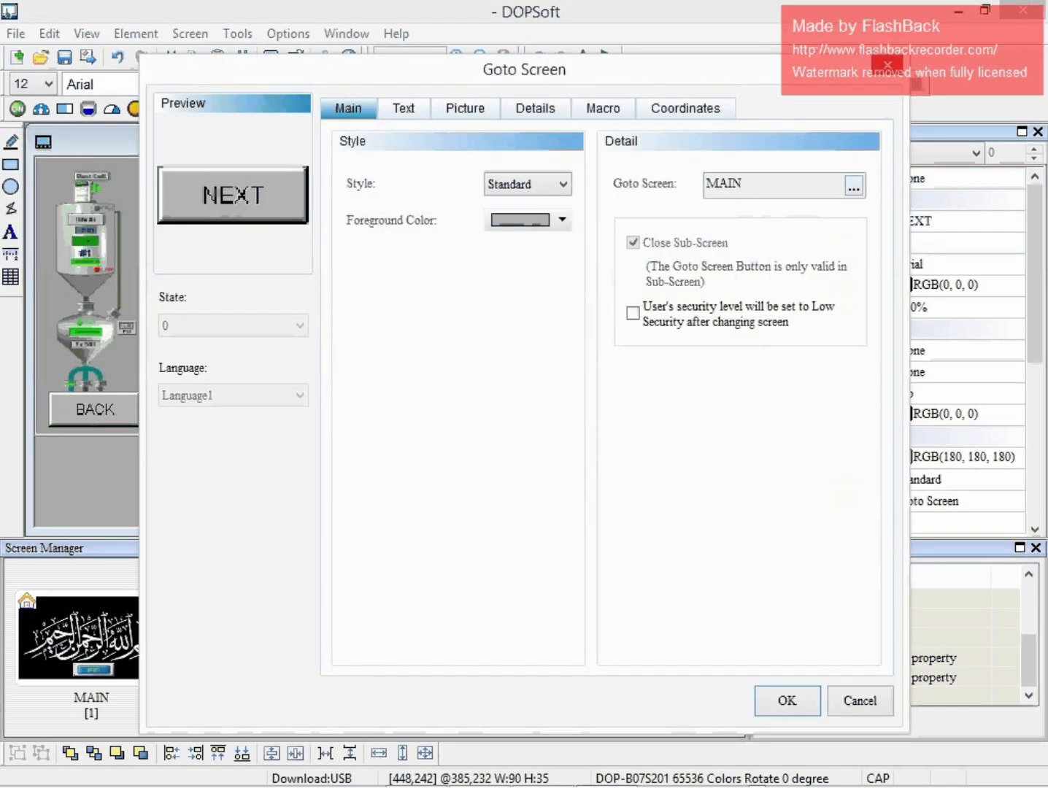
{"action": "left_click", "coordinate": [853, 185]}
{"action": "left_click", "coordinate": [244, 235]}
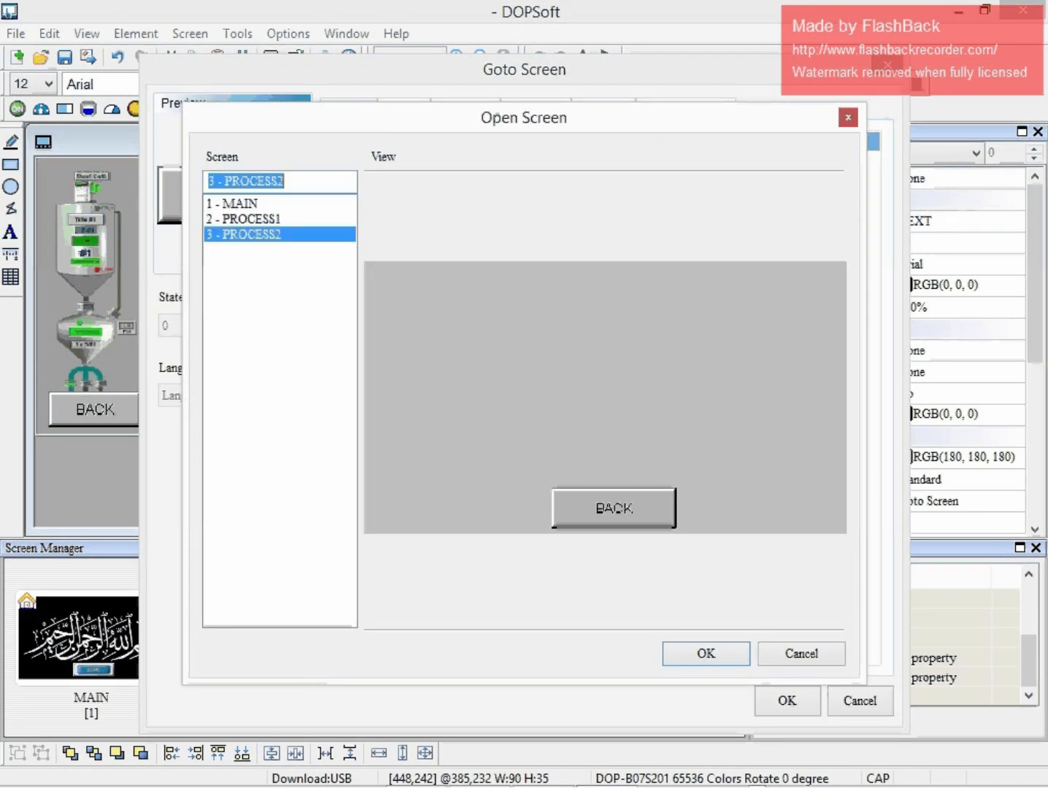
{"action": "left_click", "coordinate": [706, 654]}
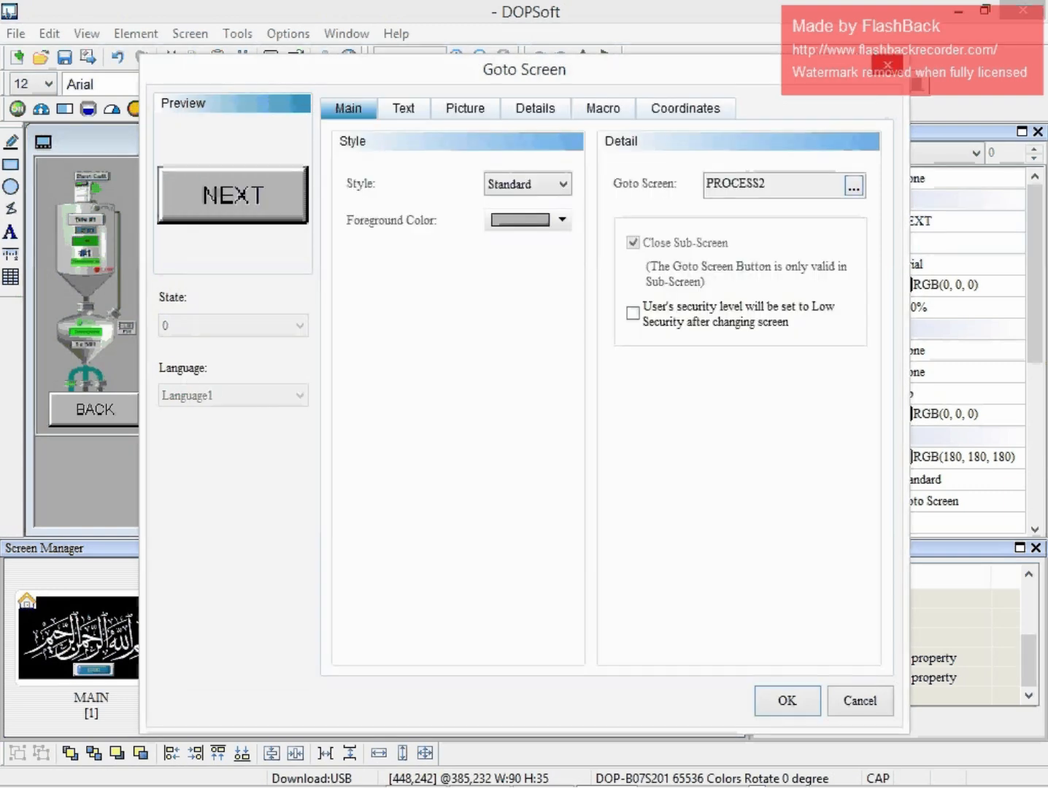
{"action": "left_click", "coordinate": [787, 700]}
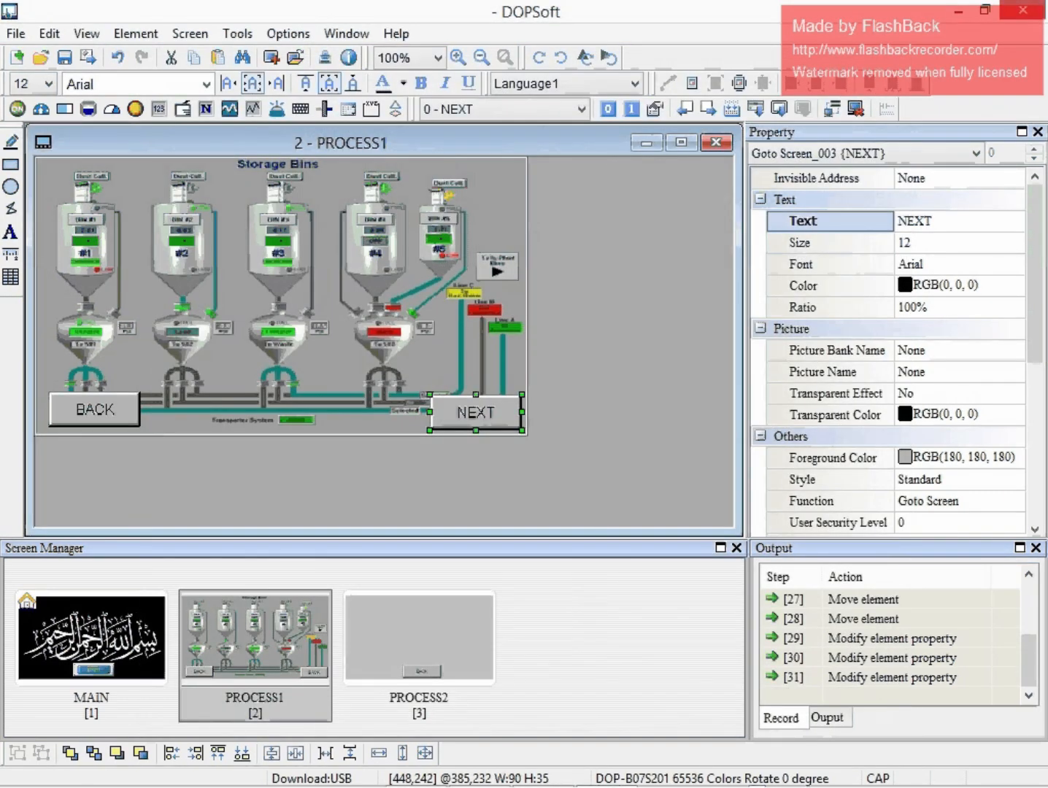
- Open the PROCESS2 screen and set PROCESS1 as the Goto Screen target of its BACK button
{"action": "double_click", "coordinate": [419, 642]}
{"action": "double_click", "coordinate": [277, 405]}
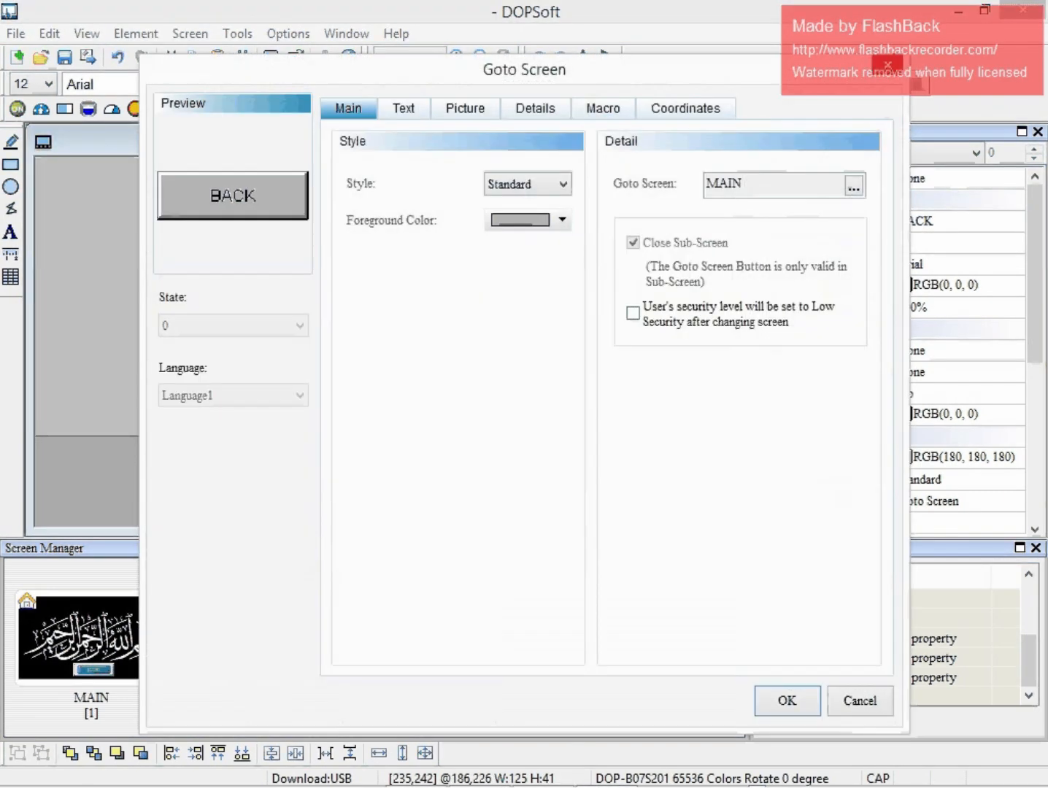
{"action": "left_click", "coordinate": [853, 186]}
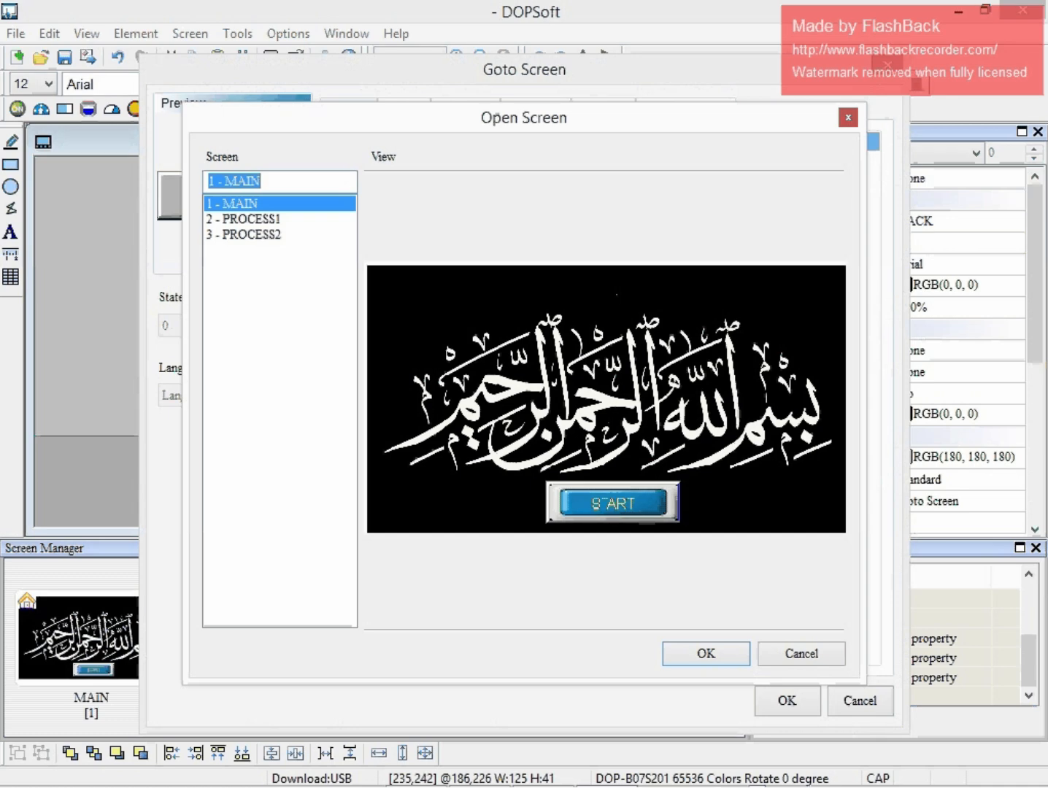
{"action": "left_click", "coordinate": [244, 219]}
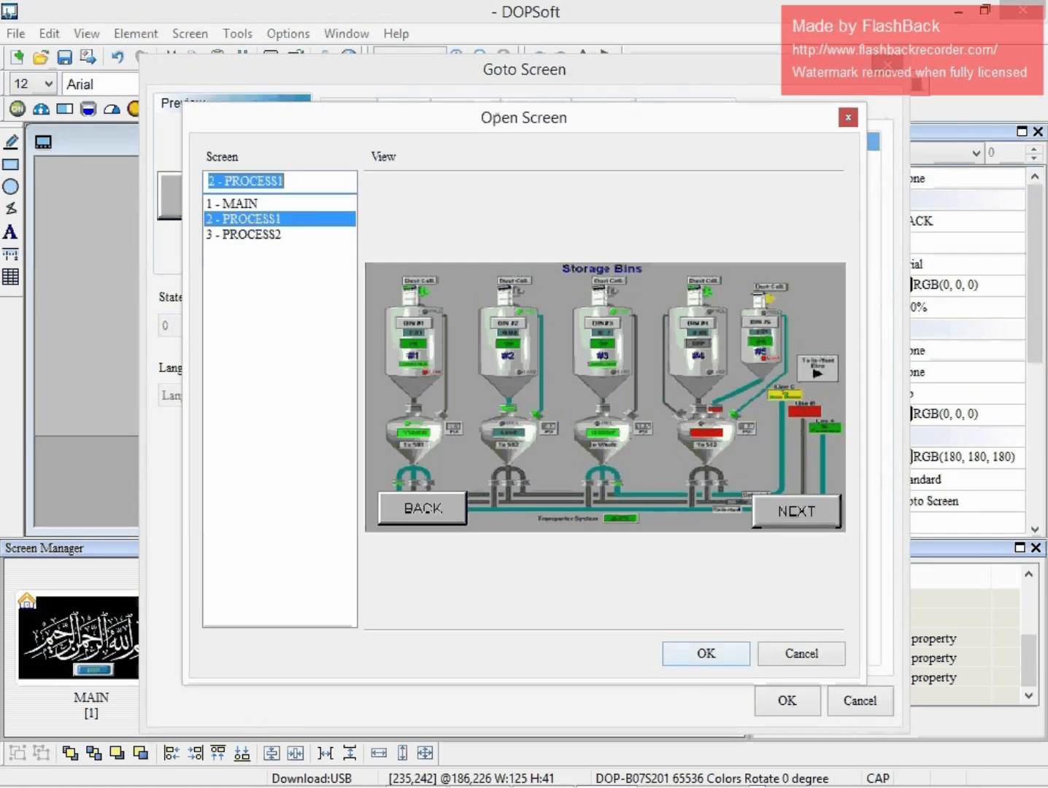
{"action": "left_click", "coordinate": [705, 654]}
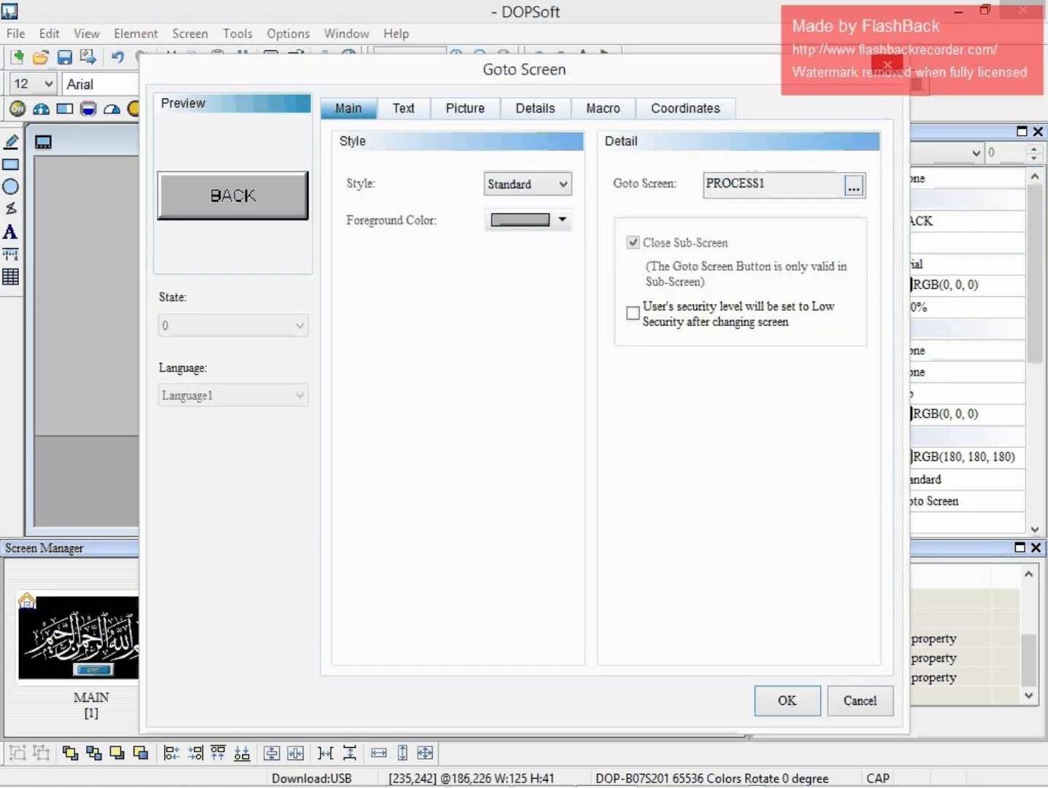
{"action": "left_click", "coordinate": [787, 700]}
{"action": "left_click", "coordinate": [467, 480]}
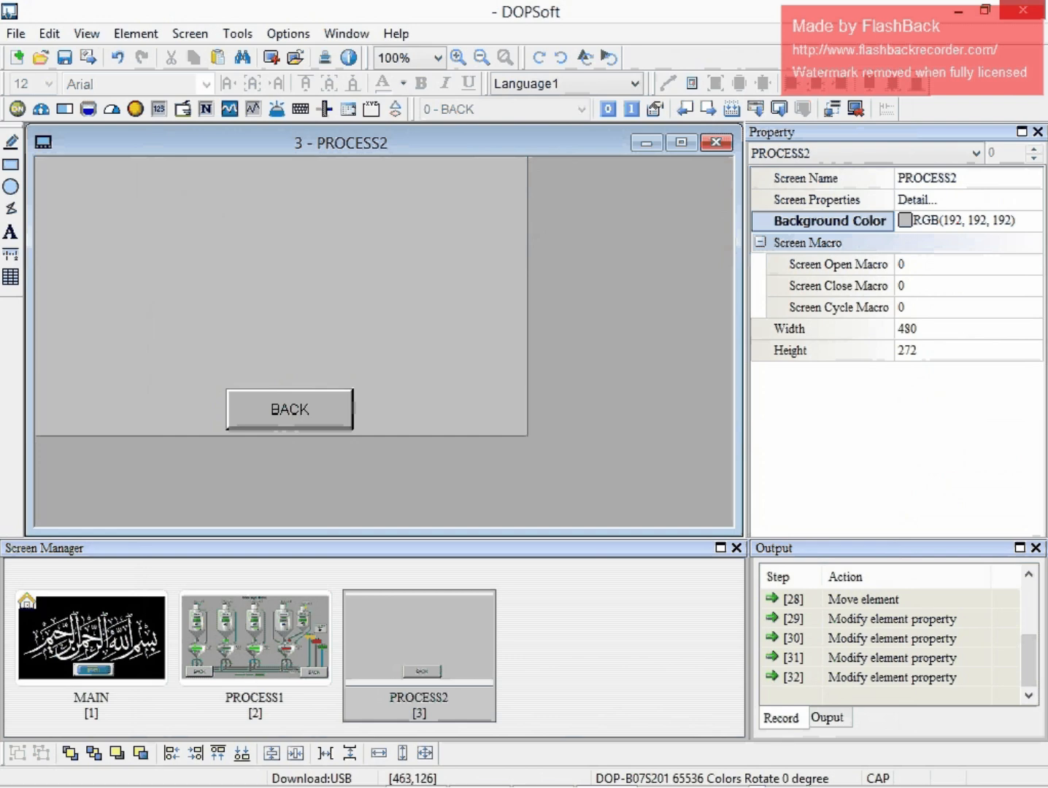
- Compile the project and try to download its screens to the HMI while viewing the panel in CyberLink YouCam
{"action": "left_click", "coordinate": [730, 109]}
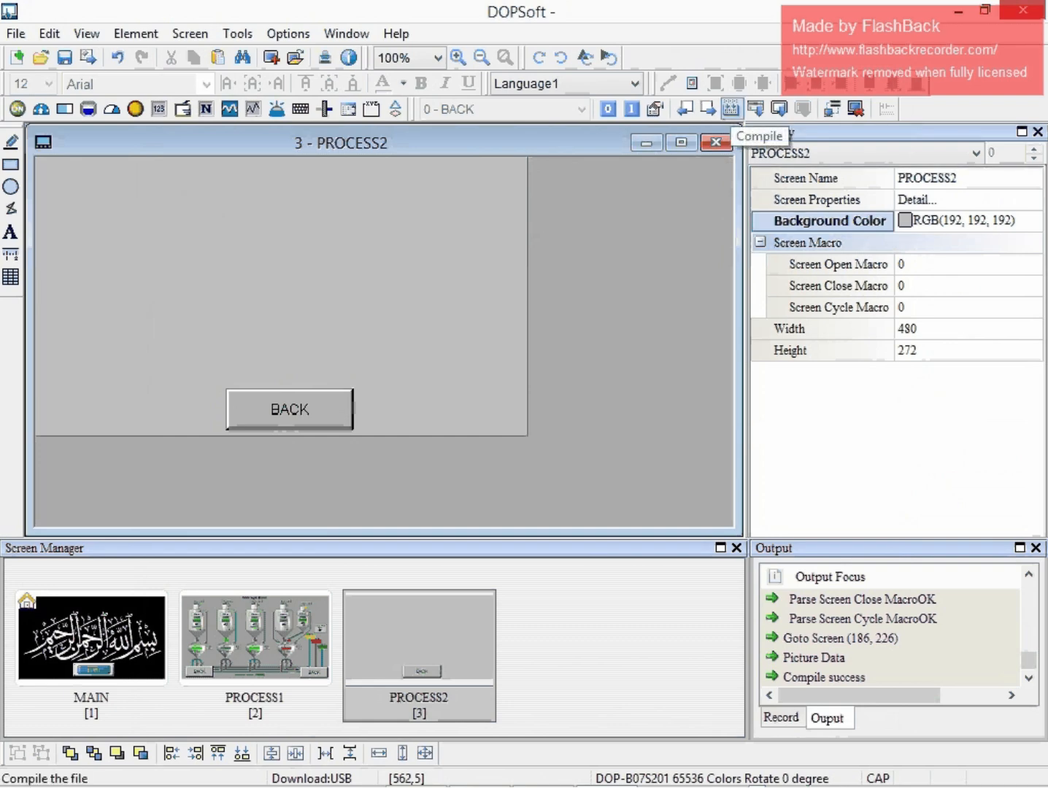
{"action": "left_click", "coordinate": [730, 109]}
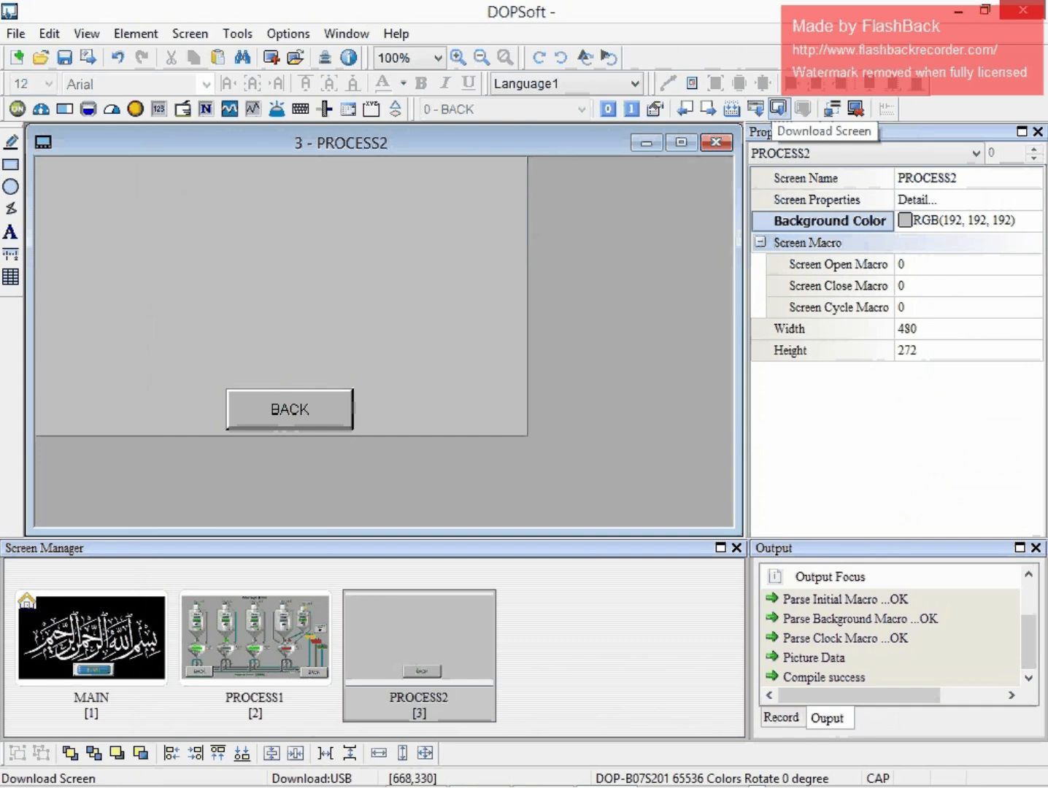
{"action": "left_click", "coordinate": [778, 110]}
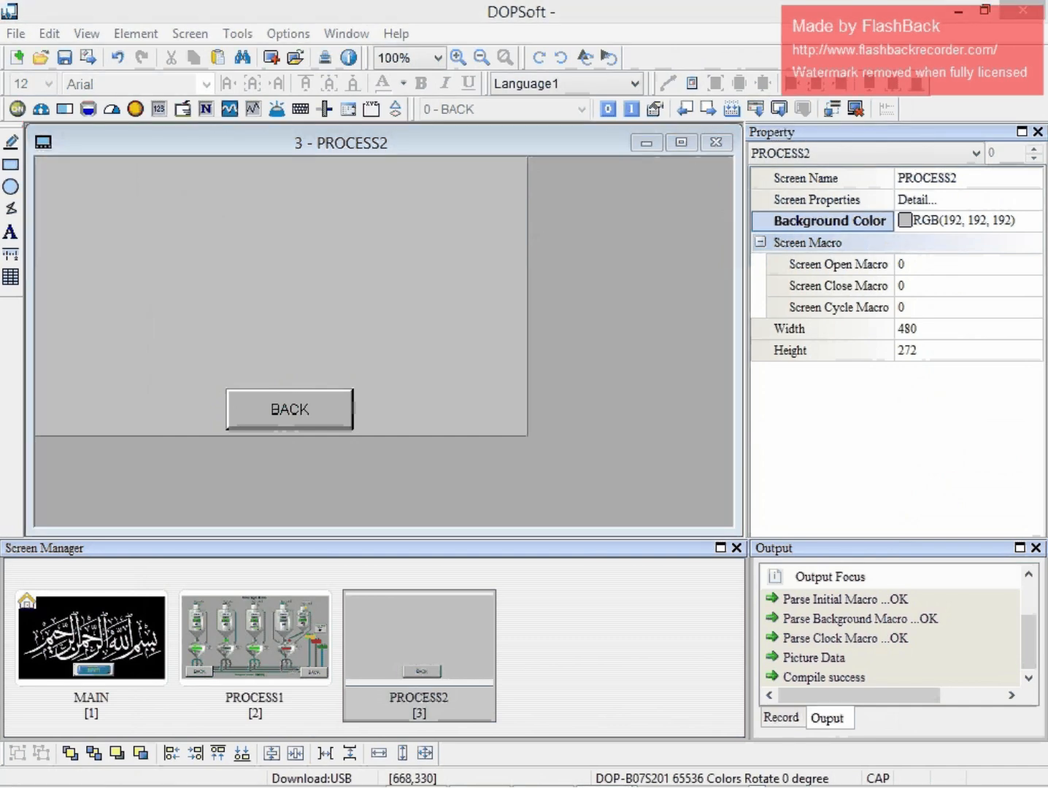
{"action": "left_click", "coordinate": [543, 767]}
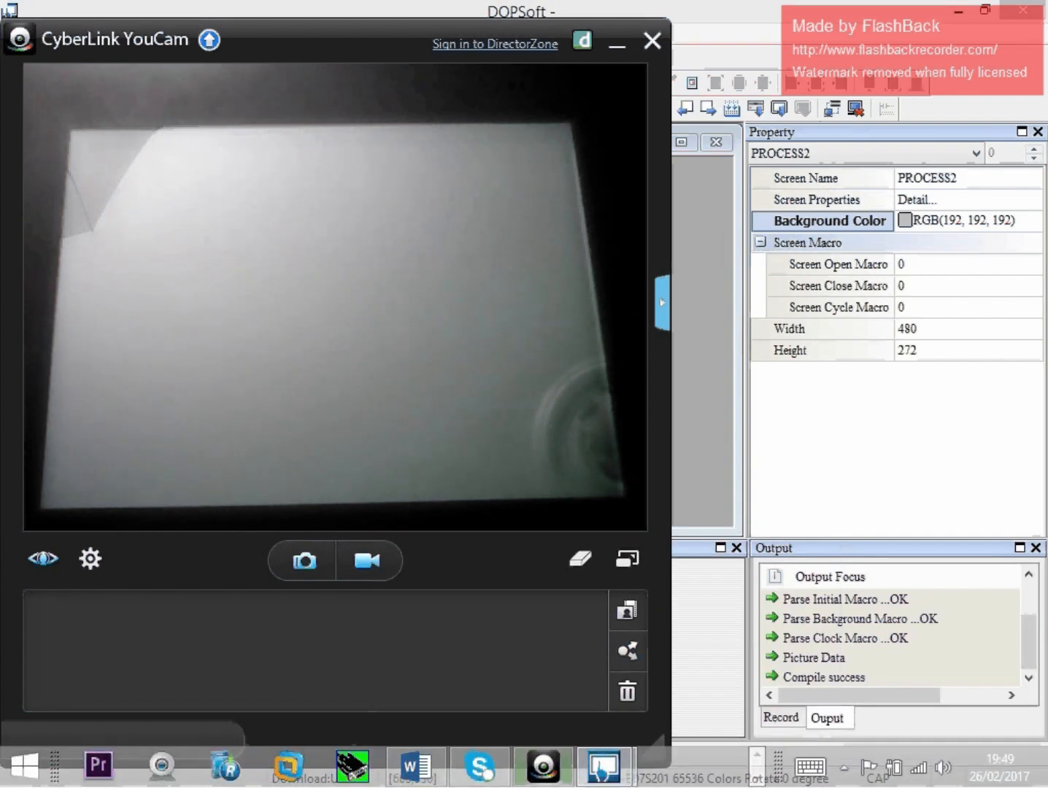
{"action": "left_click", "coordinate": [603, 766]}
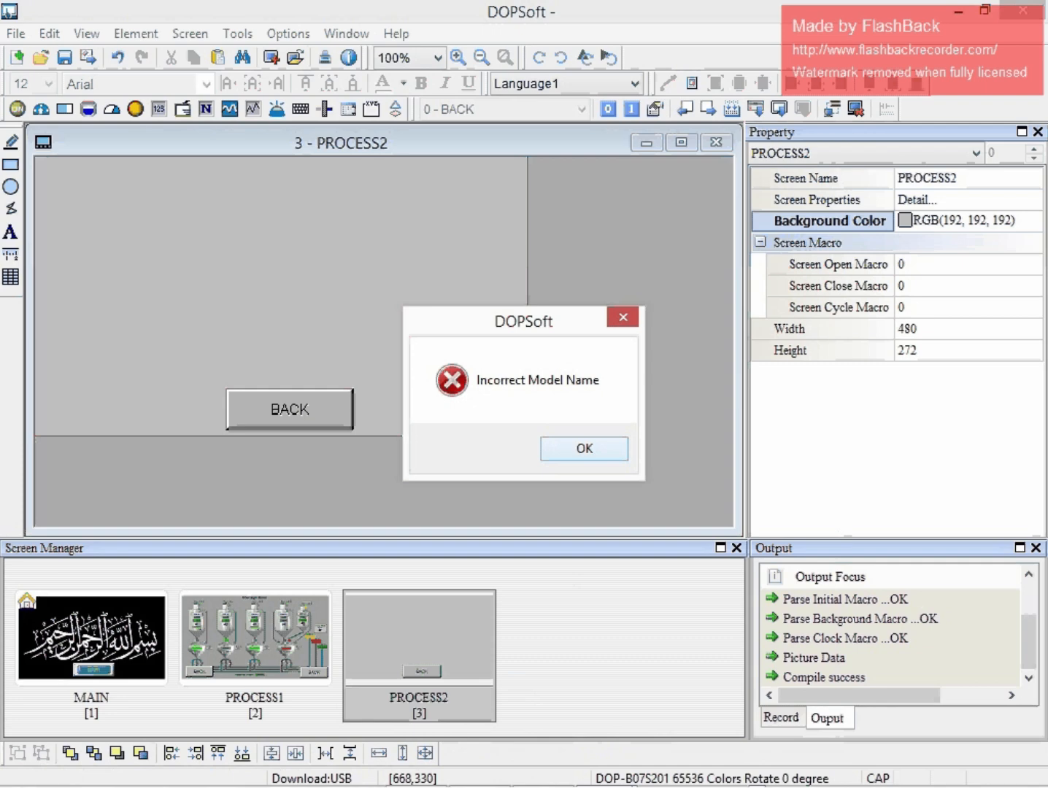
{"action": "left_click", "coordinate": [584, 447]}
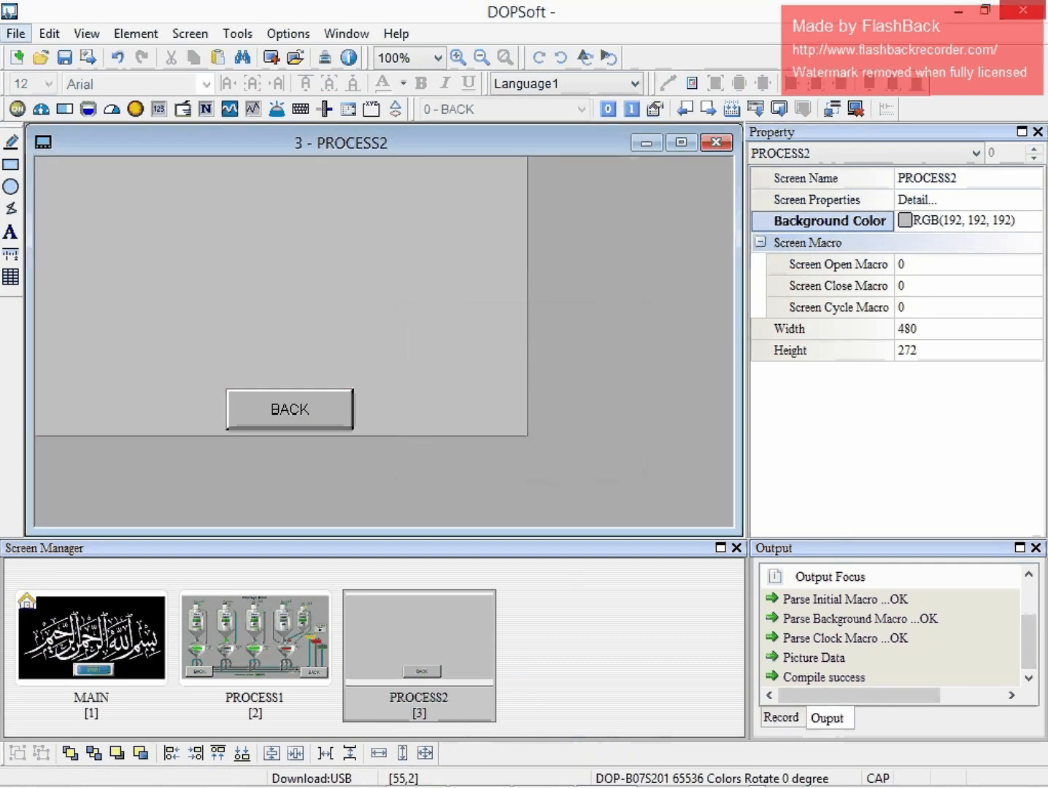
- Change the HMI type to DOP-B05S101 65536 Colors with automatic element scaling, and open the other screens to check them
{"action": "left_click", "coordinate": [288, 34]}
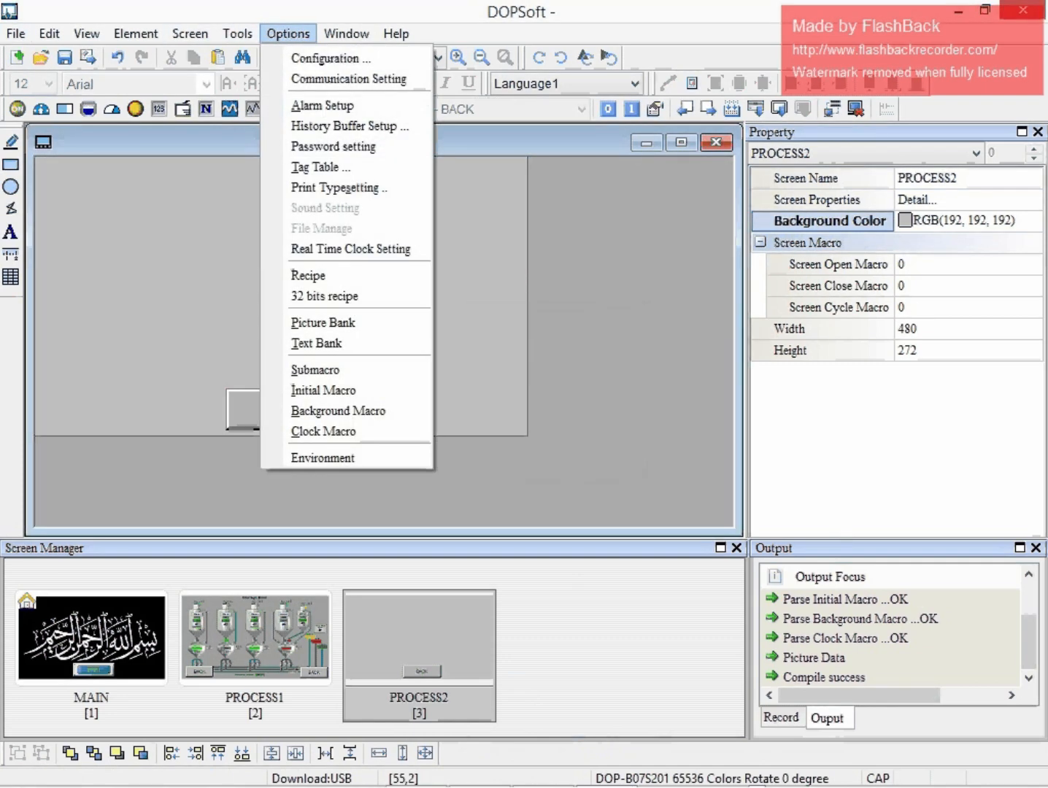
{"action": "left_click", "coordinate": [331, 57]}
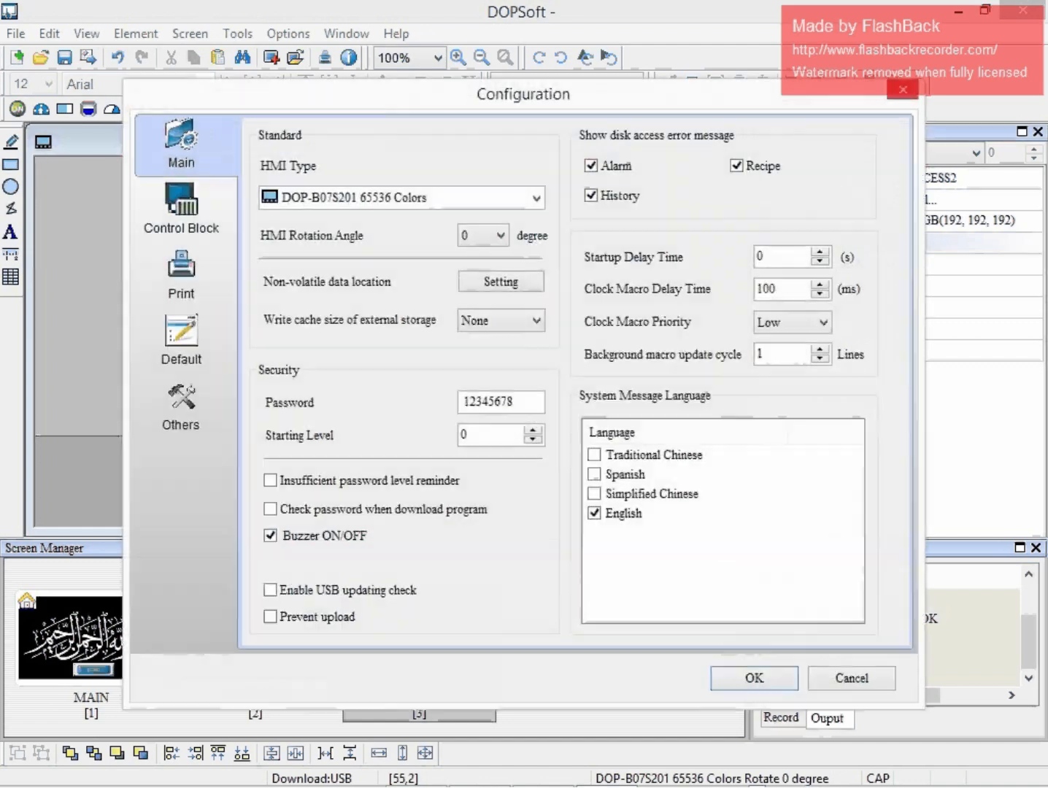
{"action": "left_click", "coordinate": [536, 197]}
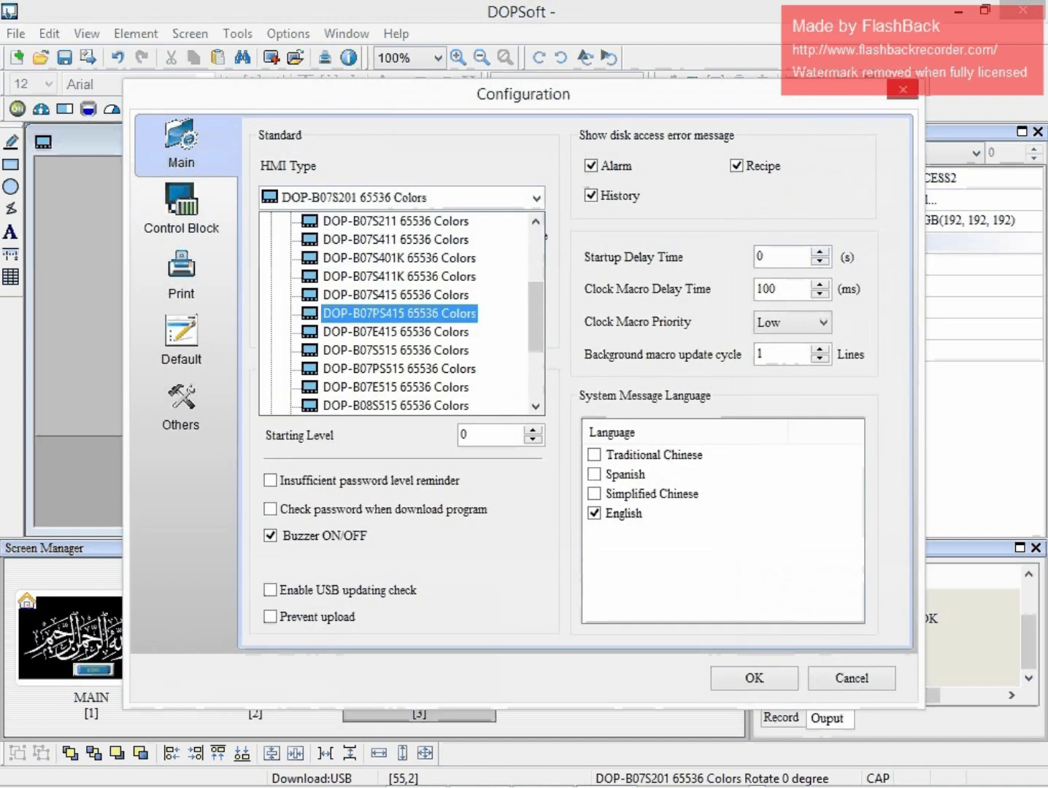
{"action": "scroll", "coordinate": [399, 314], "scroll_direction": "up", "scroll_amount": 4}
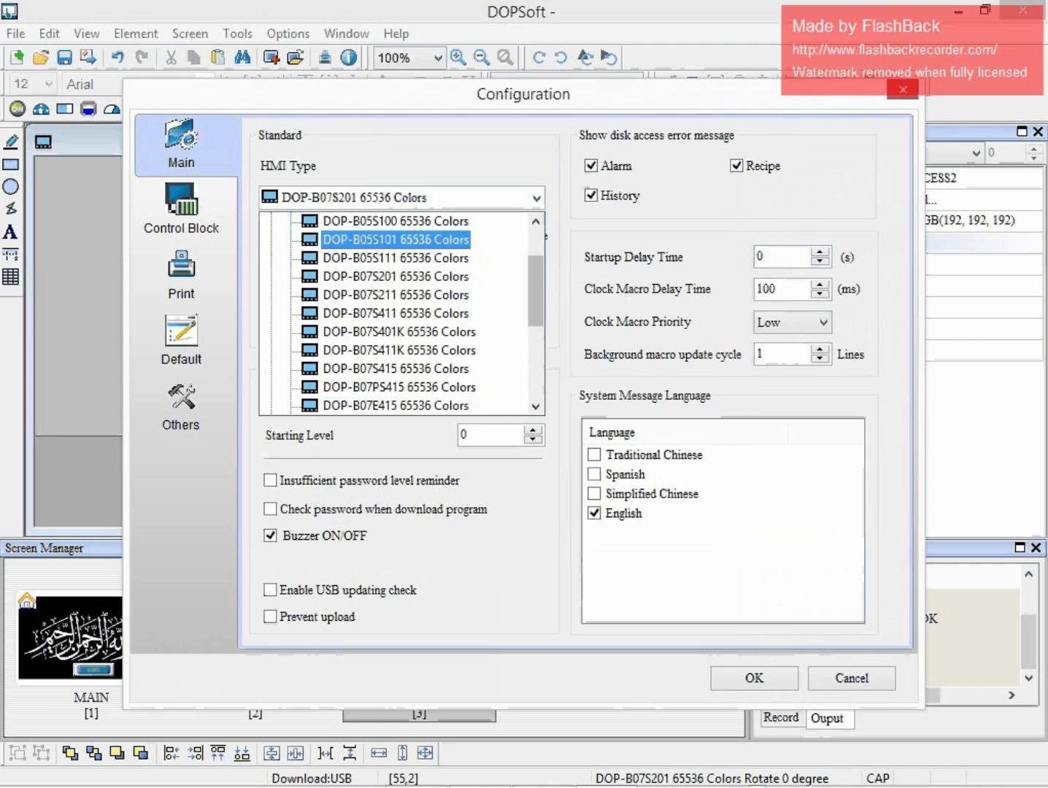
{"action": "key", "text": "Return"}
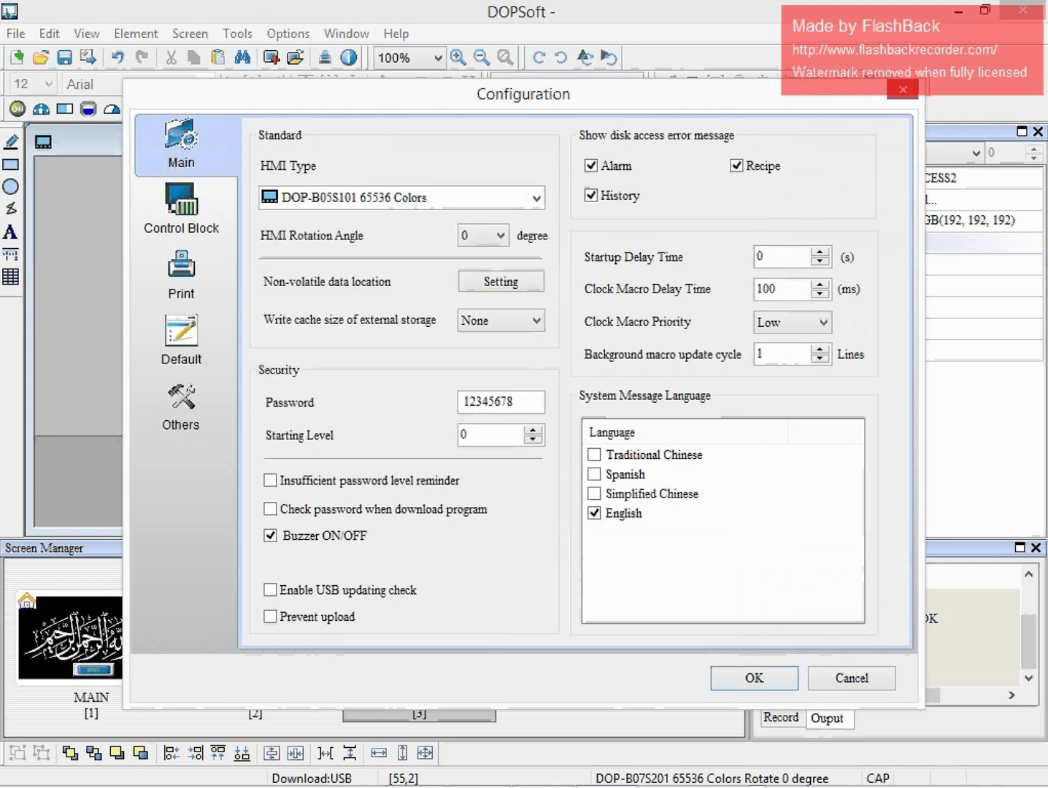
{"action": "key", "text": "Return"}
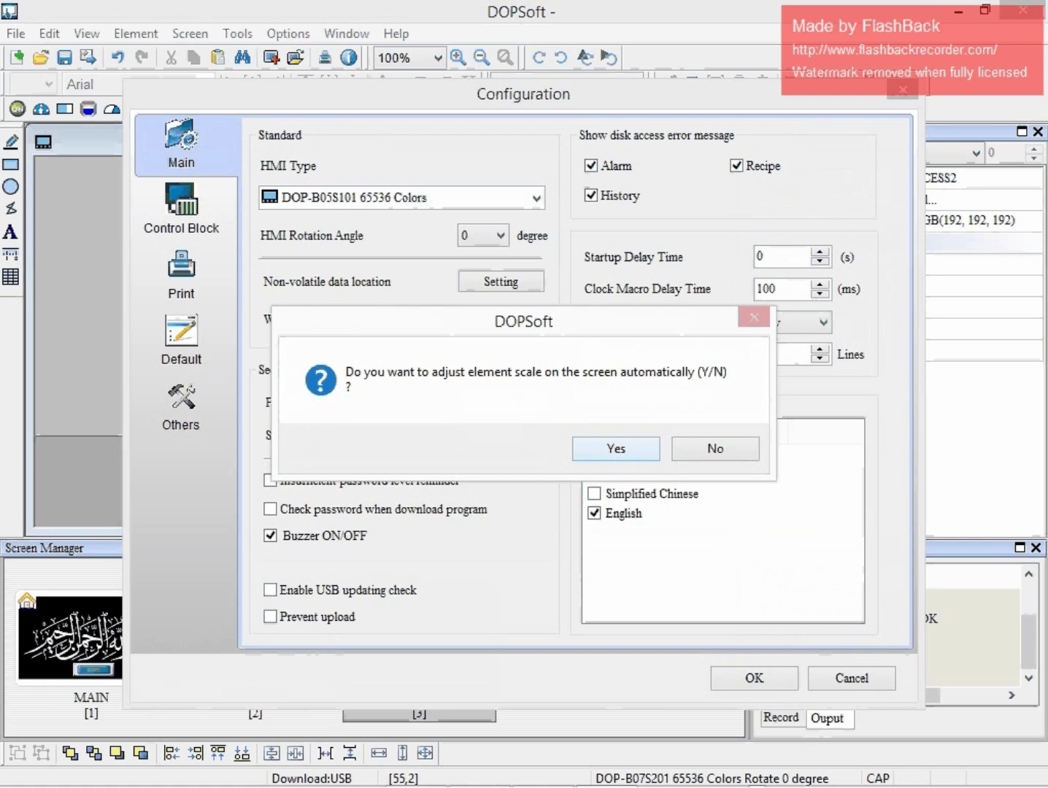
{"action": "key", "text": "Return"}
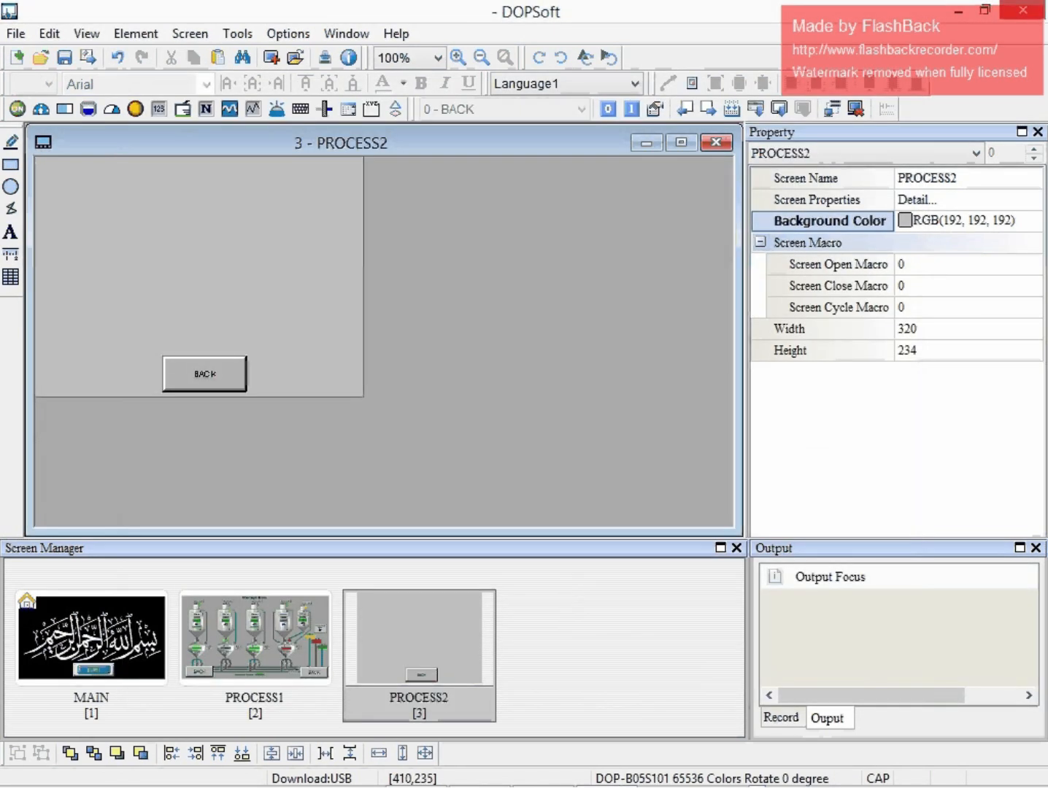
{"action": "double_click", "coordinate": [91, 641]}
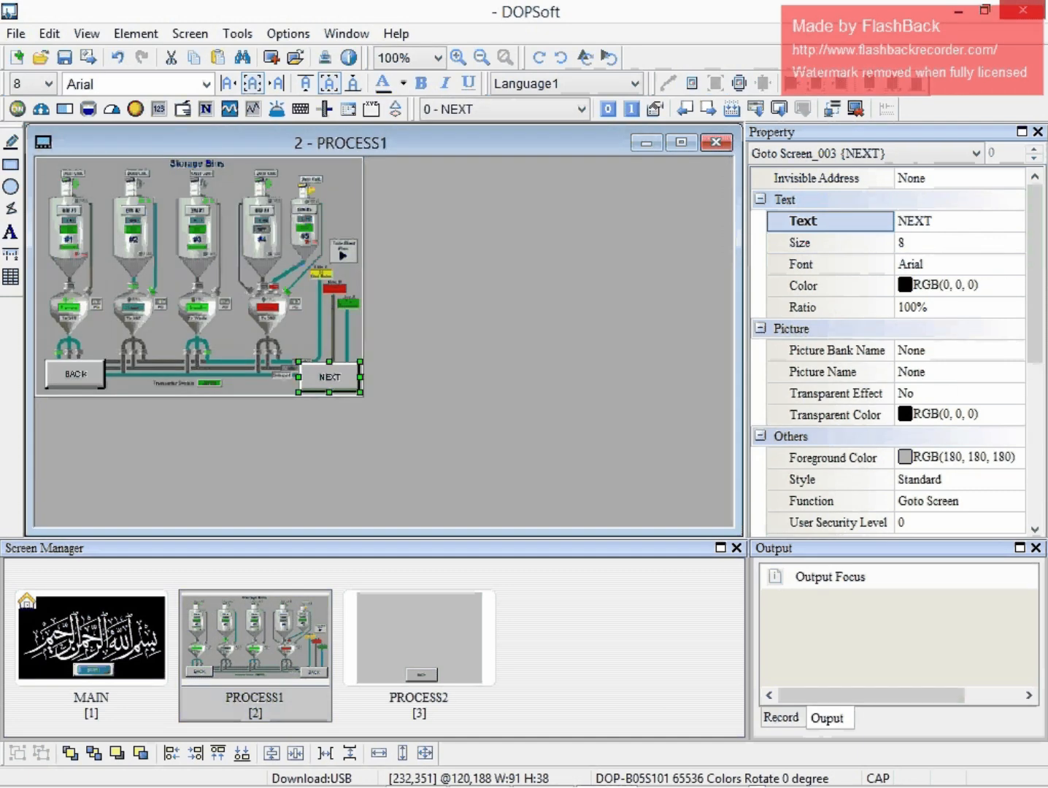
- Open PROCESS2, compile the project, download its screens to the HMI and switch to the full-screen camera view in CyberLink YouCam
{"action": "double_click", "coordinate": [419, 641]}
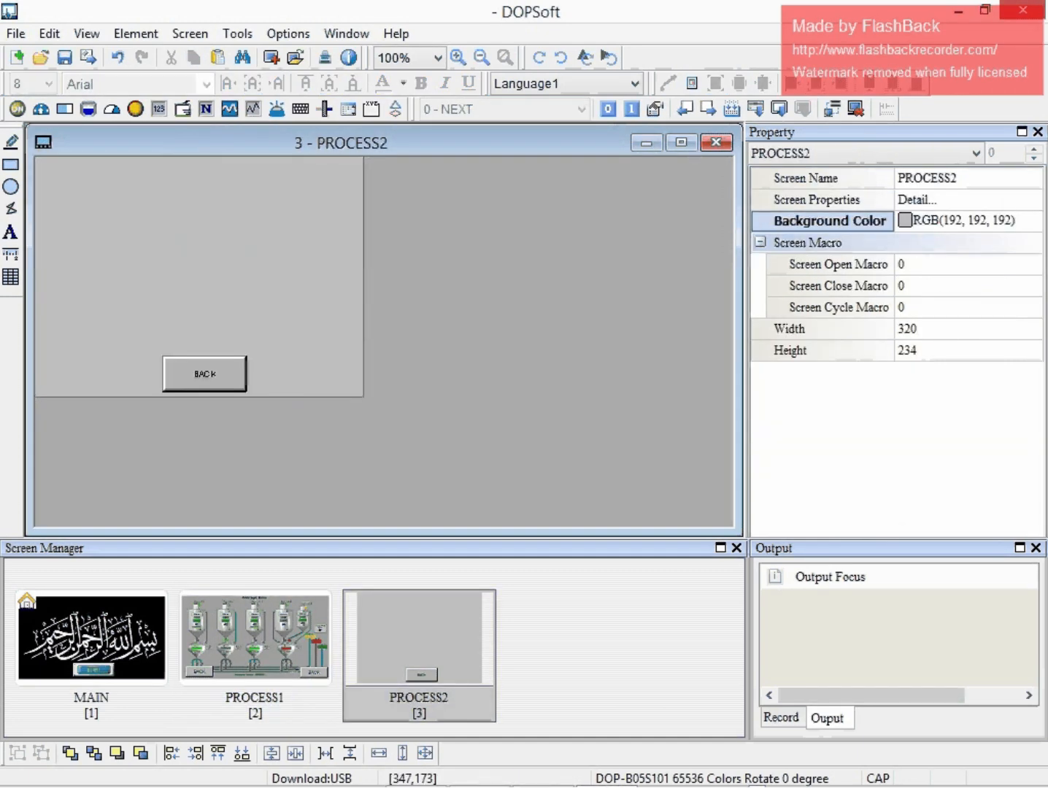
{"action": "left_click", "coordinate": [731, 108]}
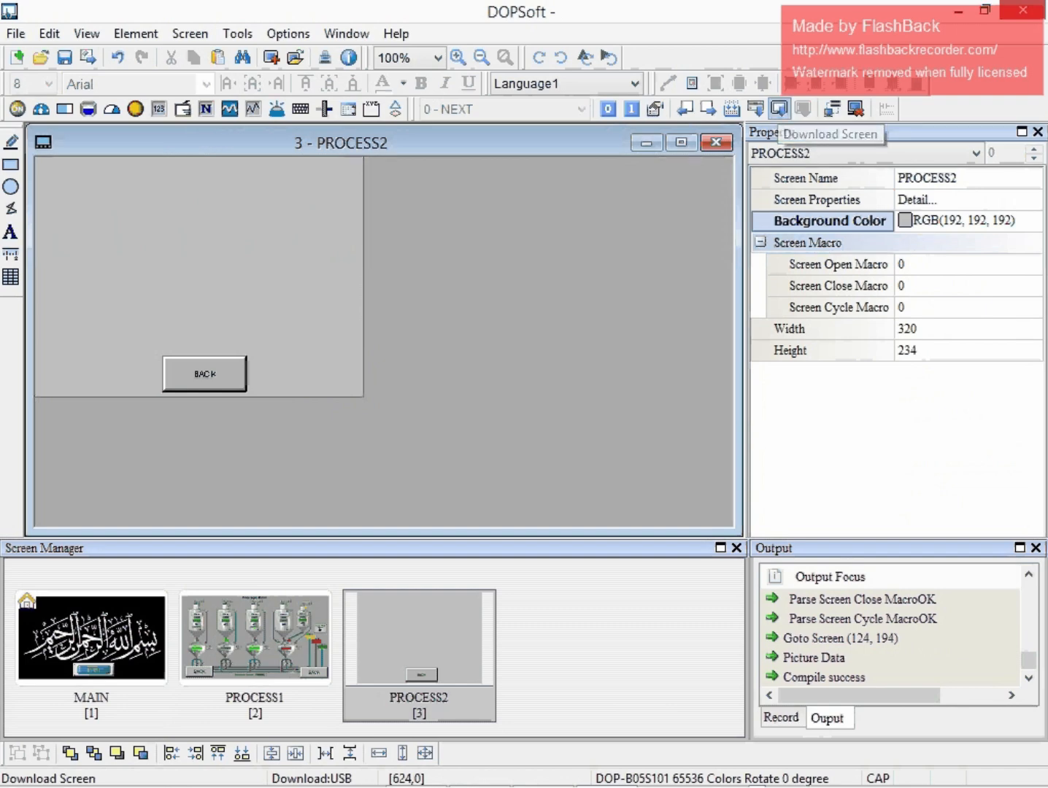
{"action": "left_click", "coordinate": [777, 109]}
{"action": "left_click", "coordinate": [544, 766]}
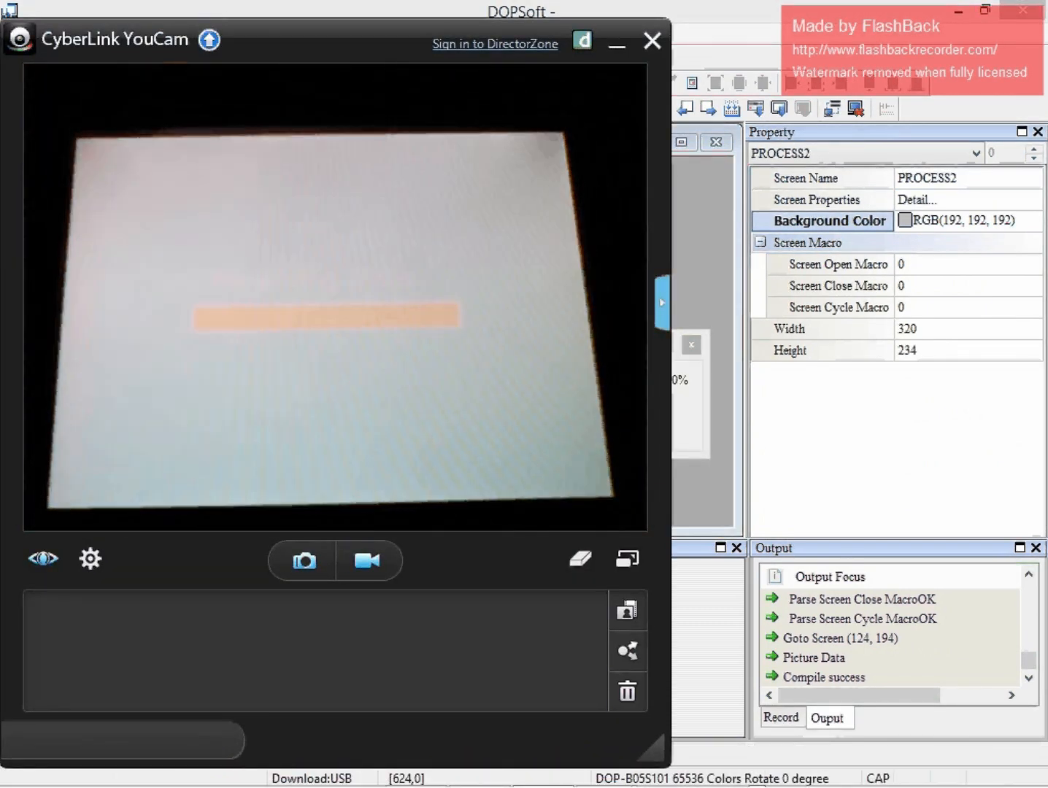
{"action": "left_click", "coordinate": [627, 559]}
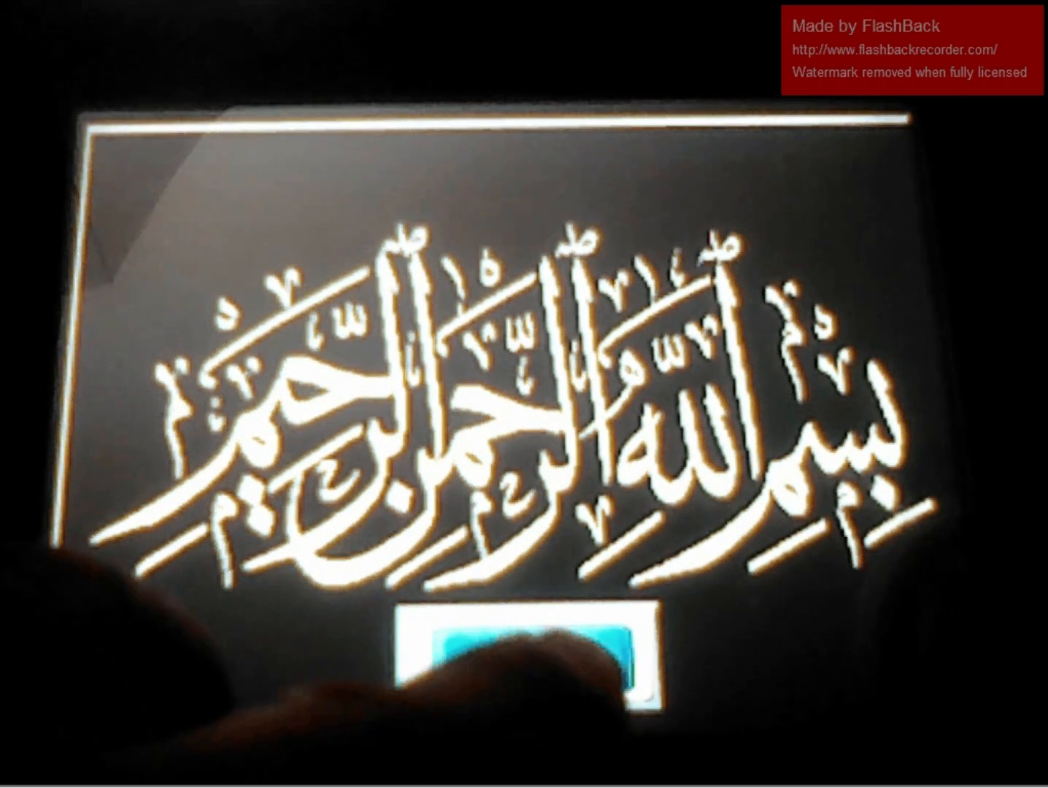
- Test the START, NEXT and BACK buttons on the HMI panel in the camera view, and close CyberLink YouCam to return to DOPSoft
{"action": "left_click", "coordinate": [533, 660]}
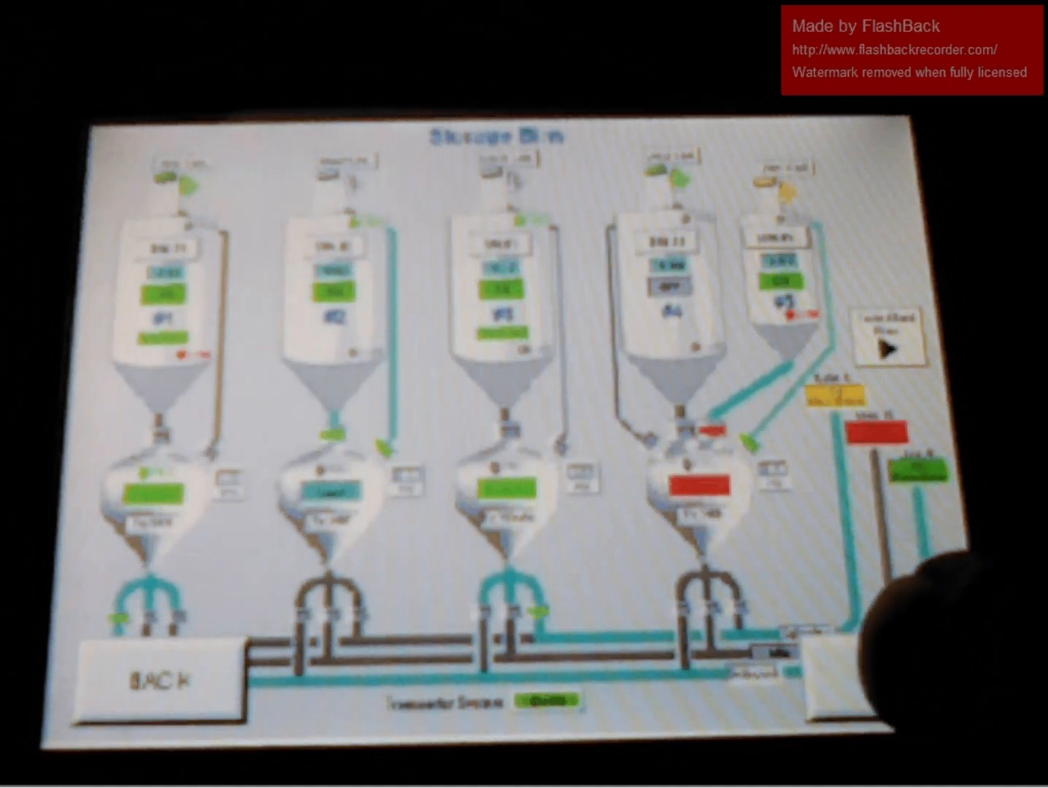
{"action": "left_click", "coordinate": [840, 676]}
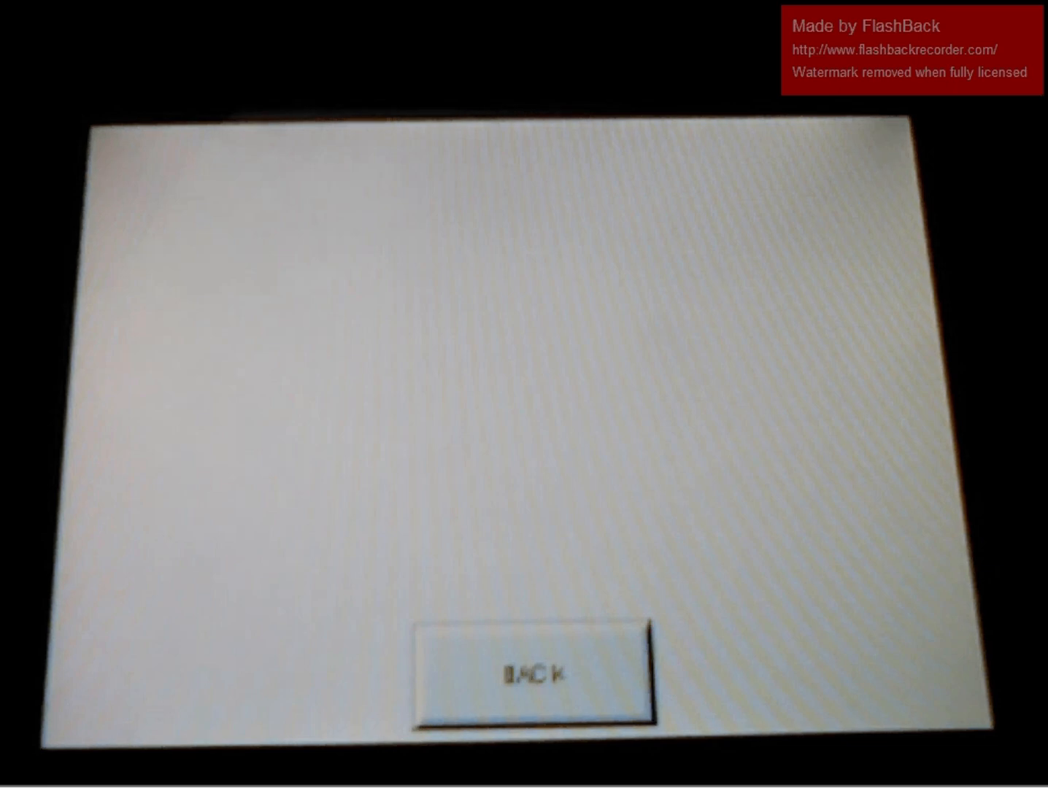
{"action": "left_click", "coordinate": [533, 676]}
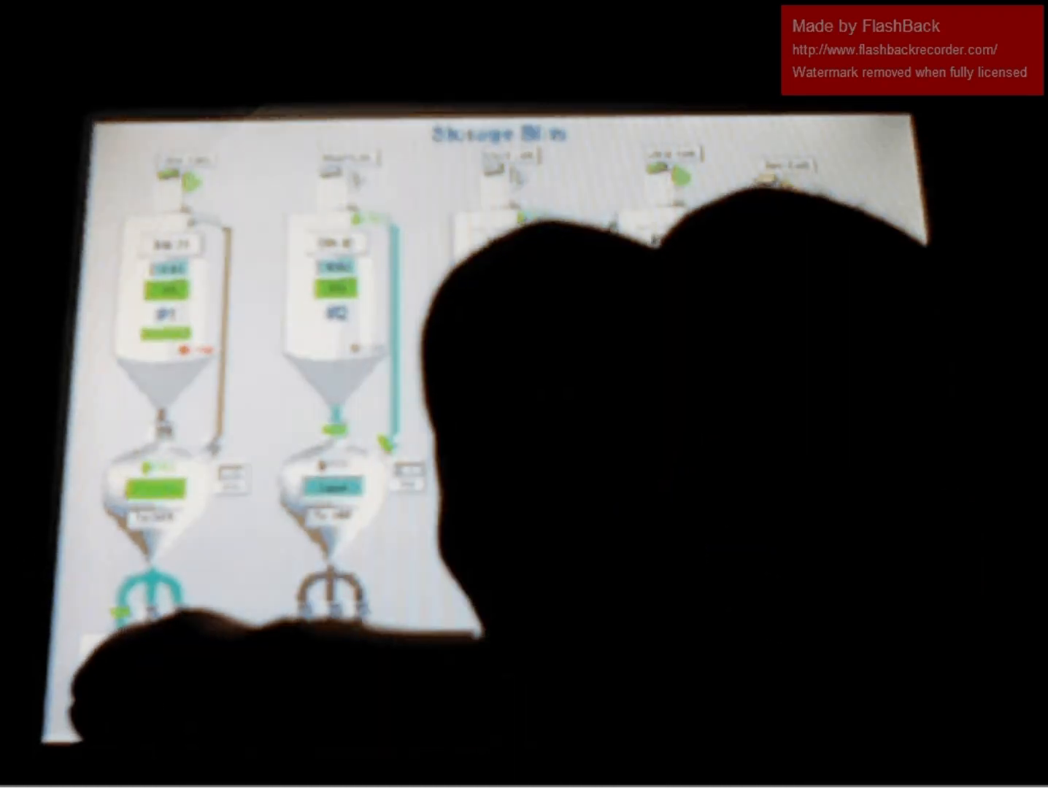
{"action": "left_click", "coordinate": [109, 686]}
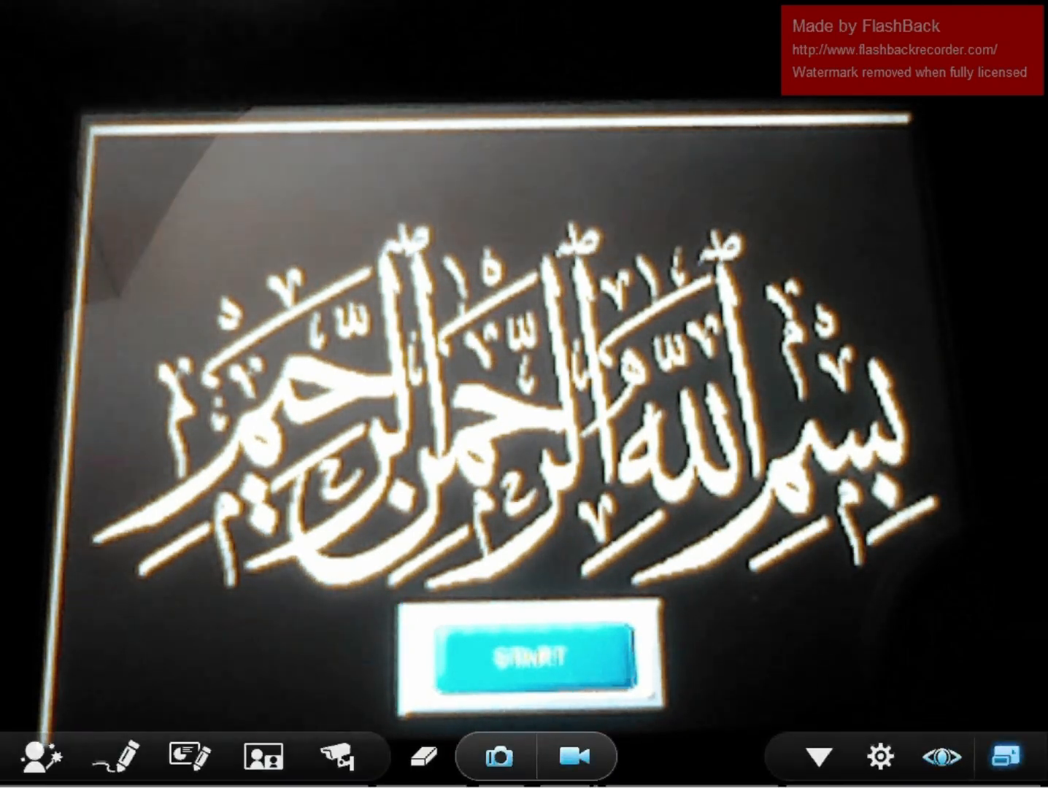
{"action": "left_click", "coordinate": [1004, 756]}
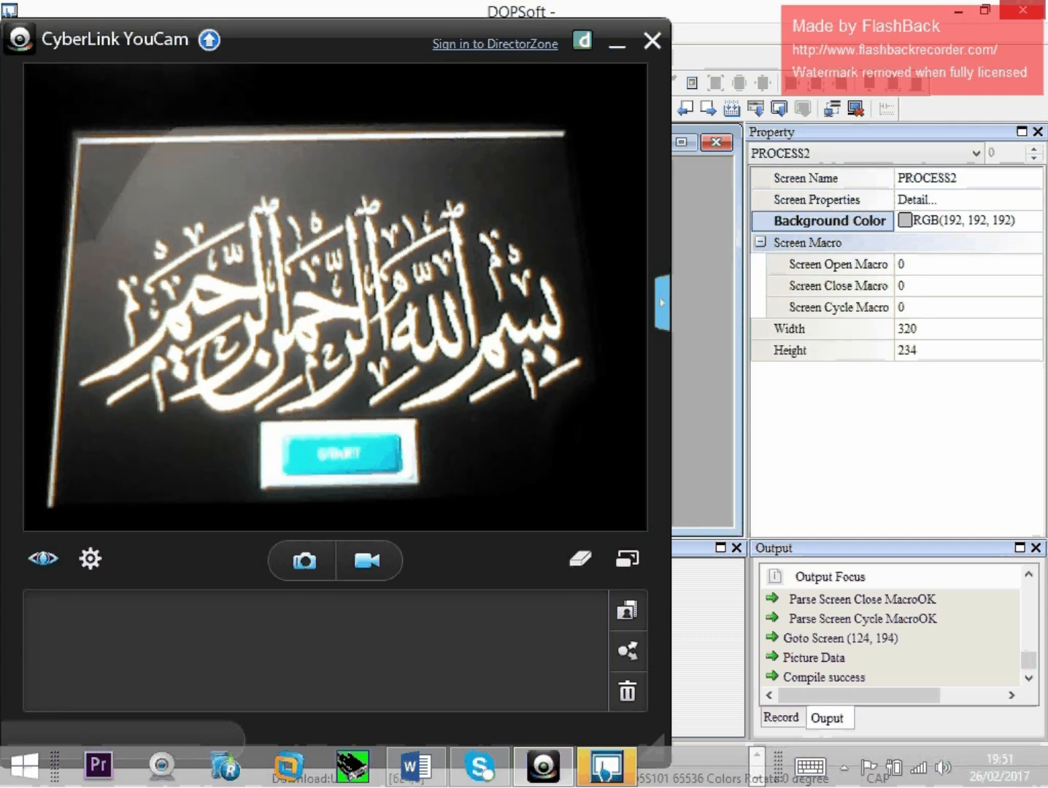
{"action": "left_click", "coordinate": [652, 41]}
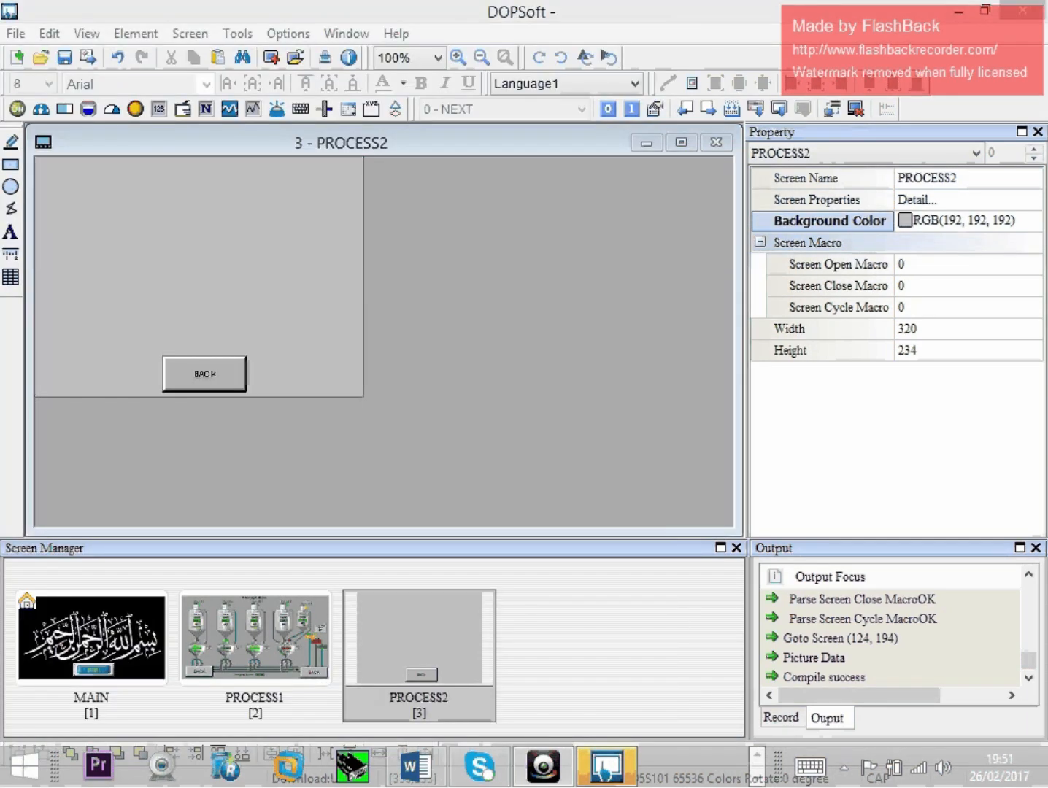
- Open the PROCESS2 screen and draw a Set button about 68 by 38 pixels near the screen's upper-left corner
{"action": "left_click", "coordinate": [255, 639]}
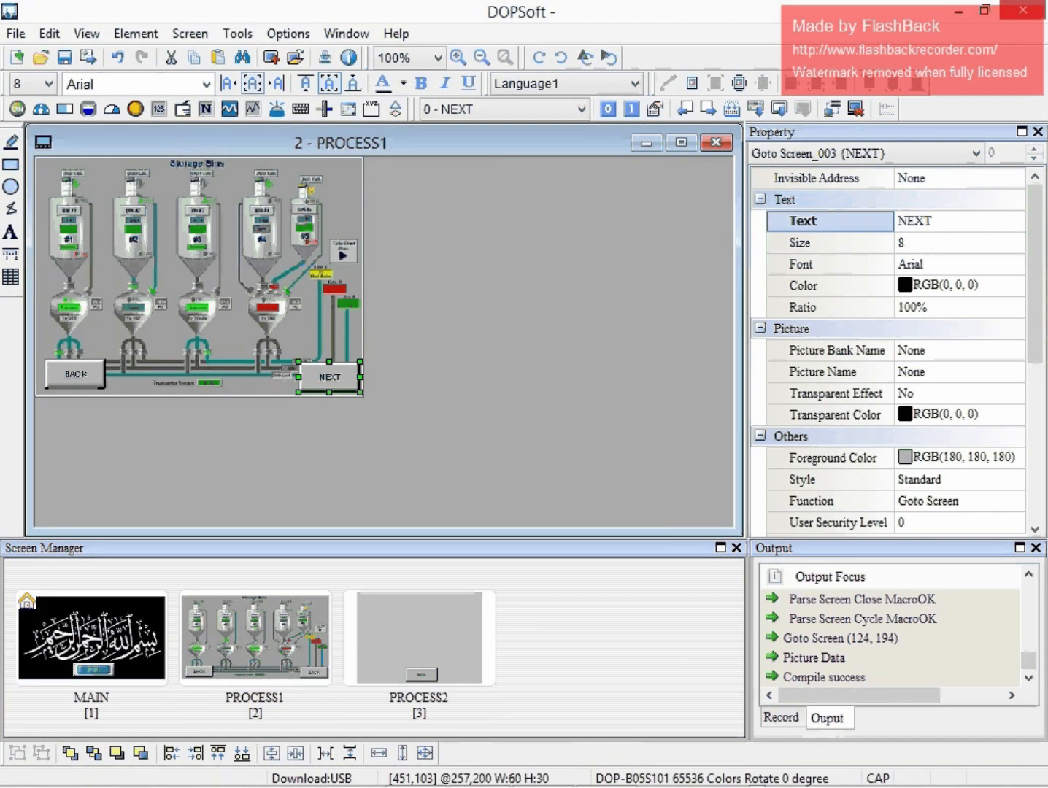
{"action": "double_click", "coordinate": [420, 638]}
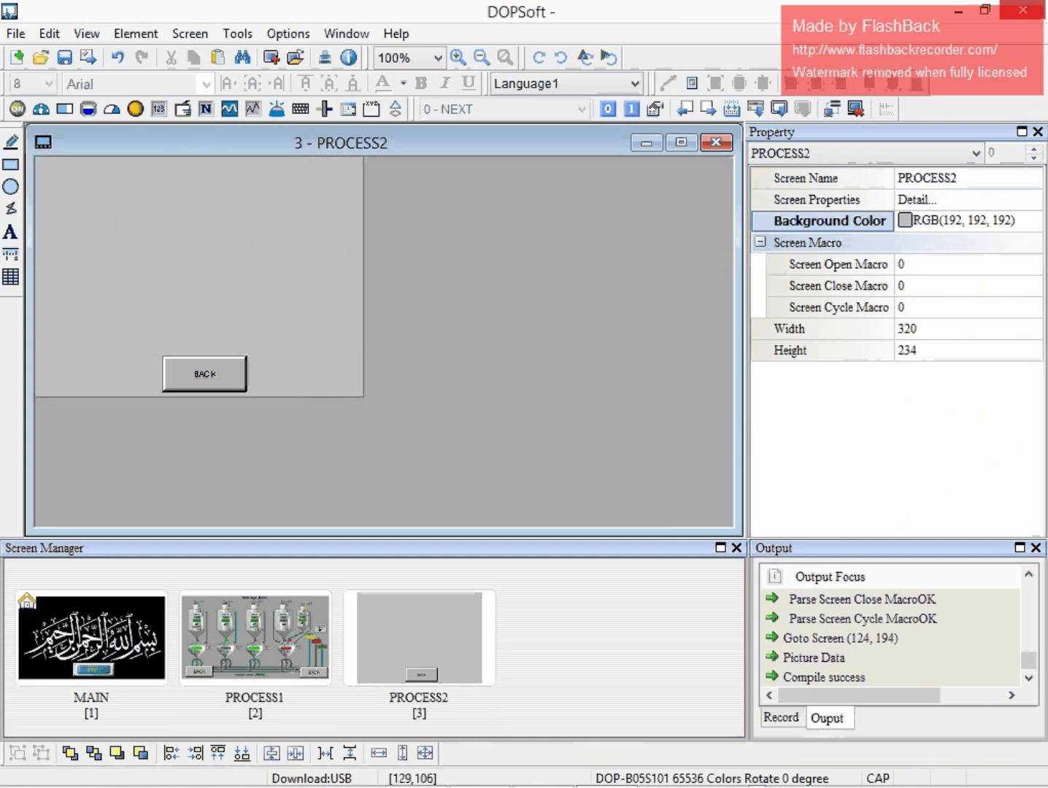
{"action": "left_click", "coordinate": [18, 108]}
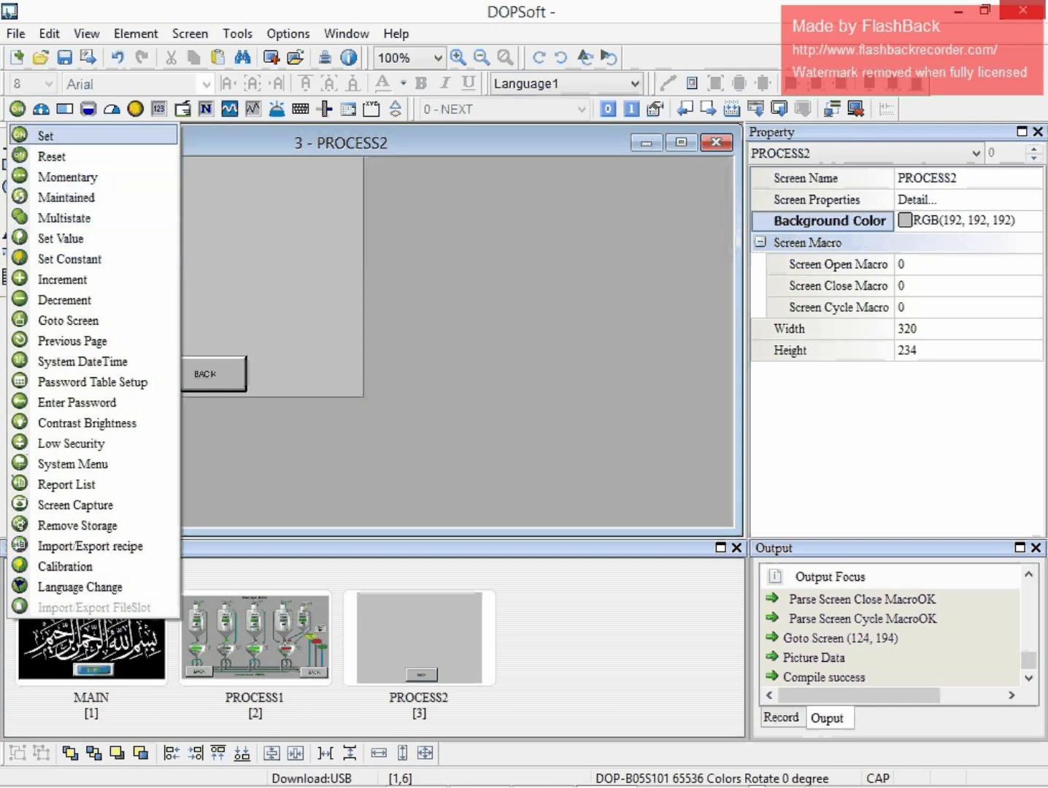
{"action": "left_click", "coordinate": [48, 136]}
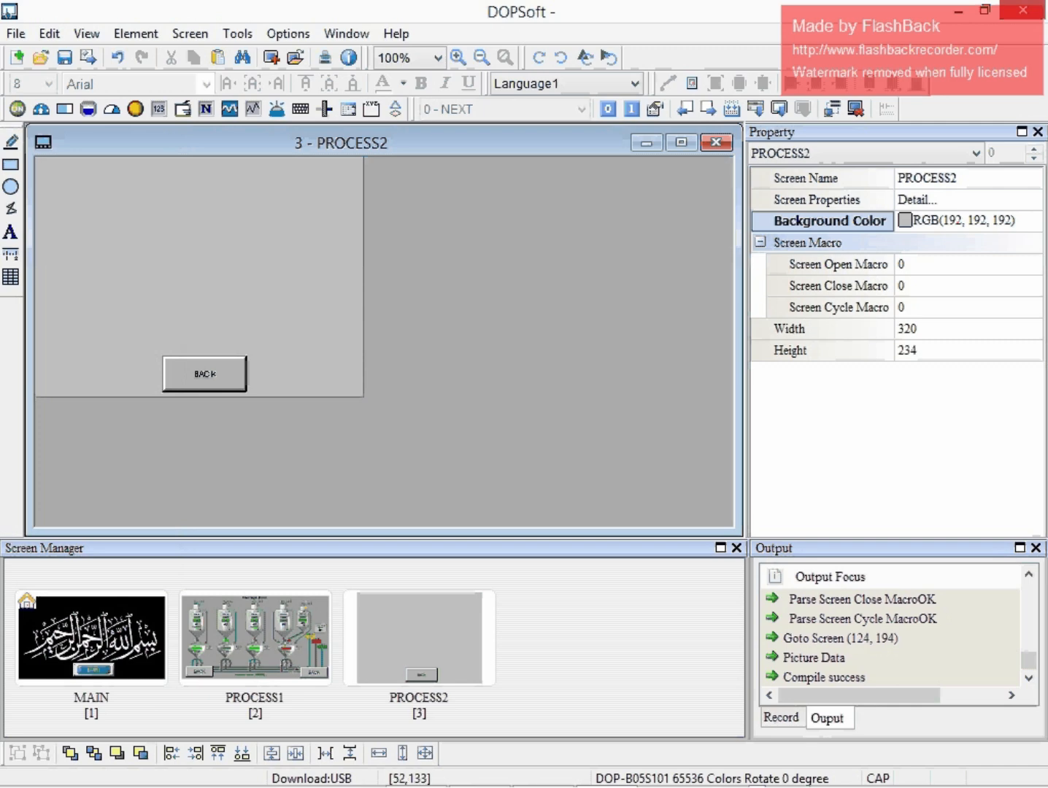
{"action": "left_click_drag", "start_coordinate": [51, 173], "coordinate": [121, 212]}
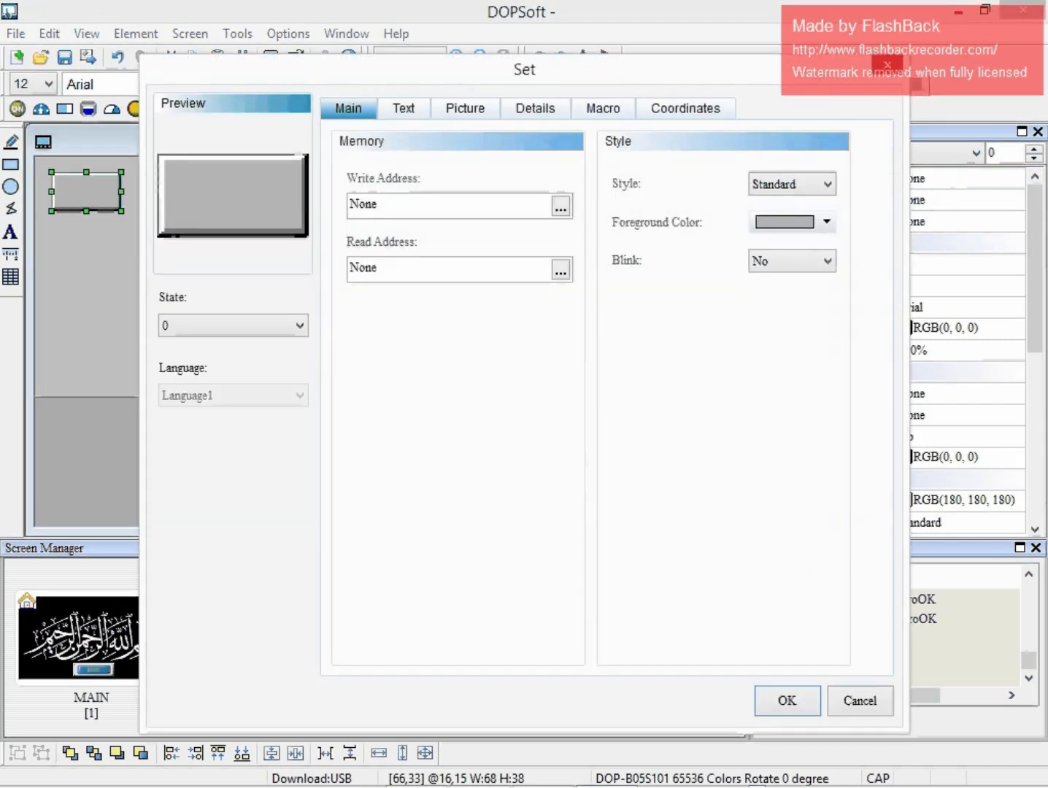
- Enter LAMP ON as the state 0 text of the new Set button
{"action": "left_click", "coordinate": [403, 108]}
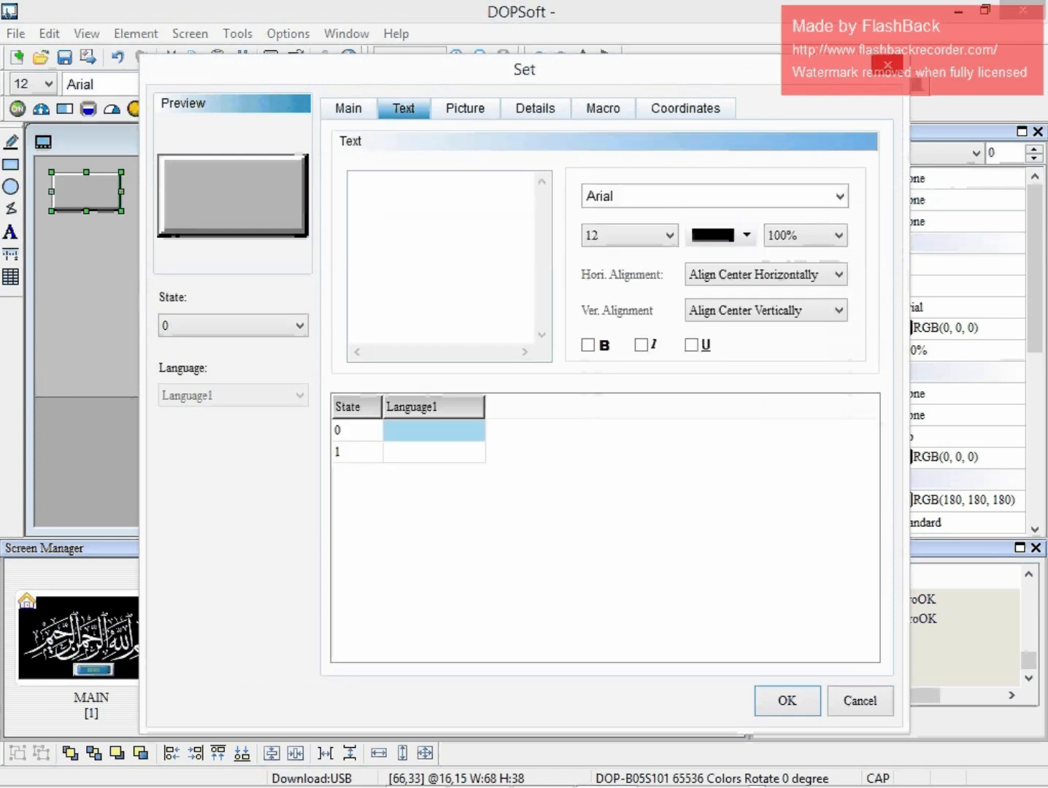
{"action": "type", "text": "L"}
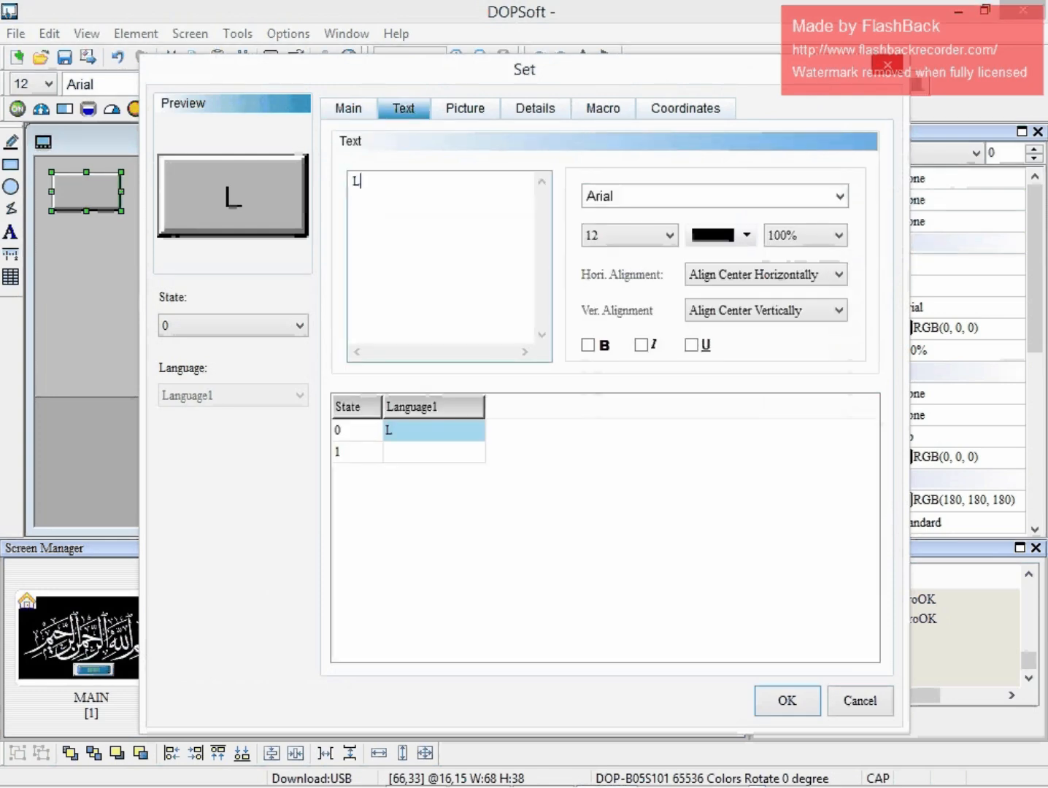
{"action": "type", "text": "AMP ON"}
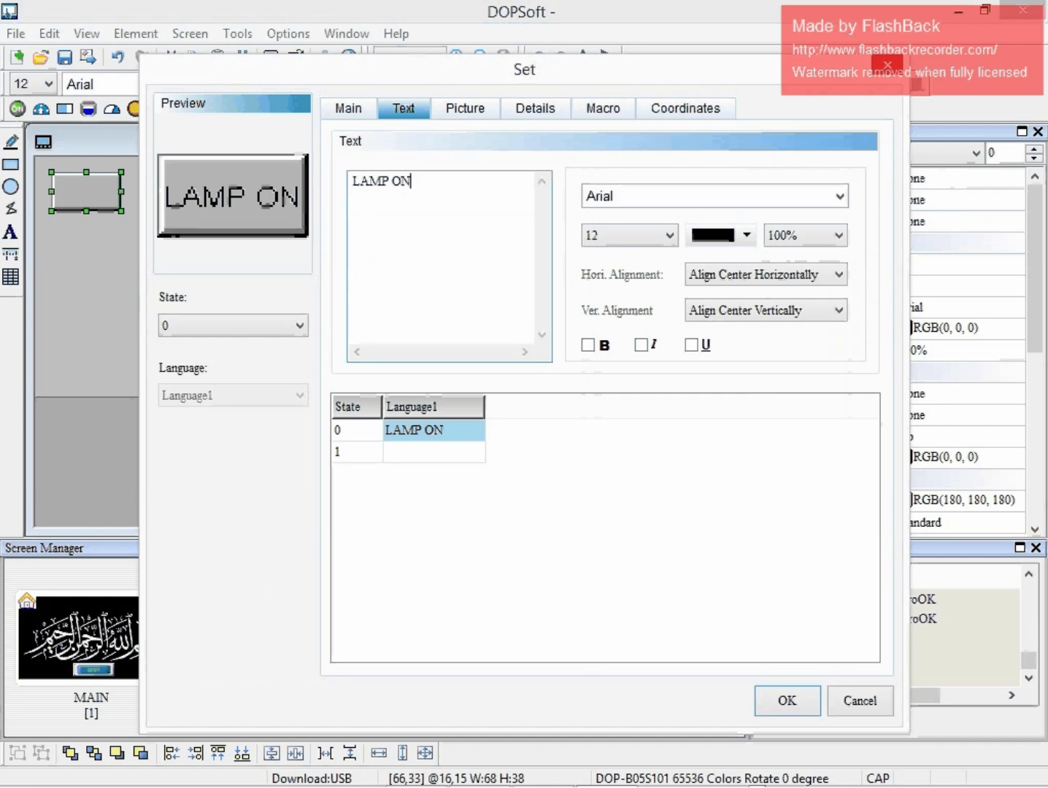
- Format the state 0 text LAMP ON with font size 10 and bold only
{"action": "left_click", "coordinate": [668, 235]}
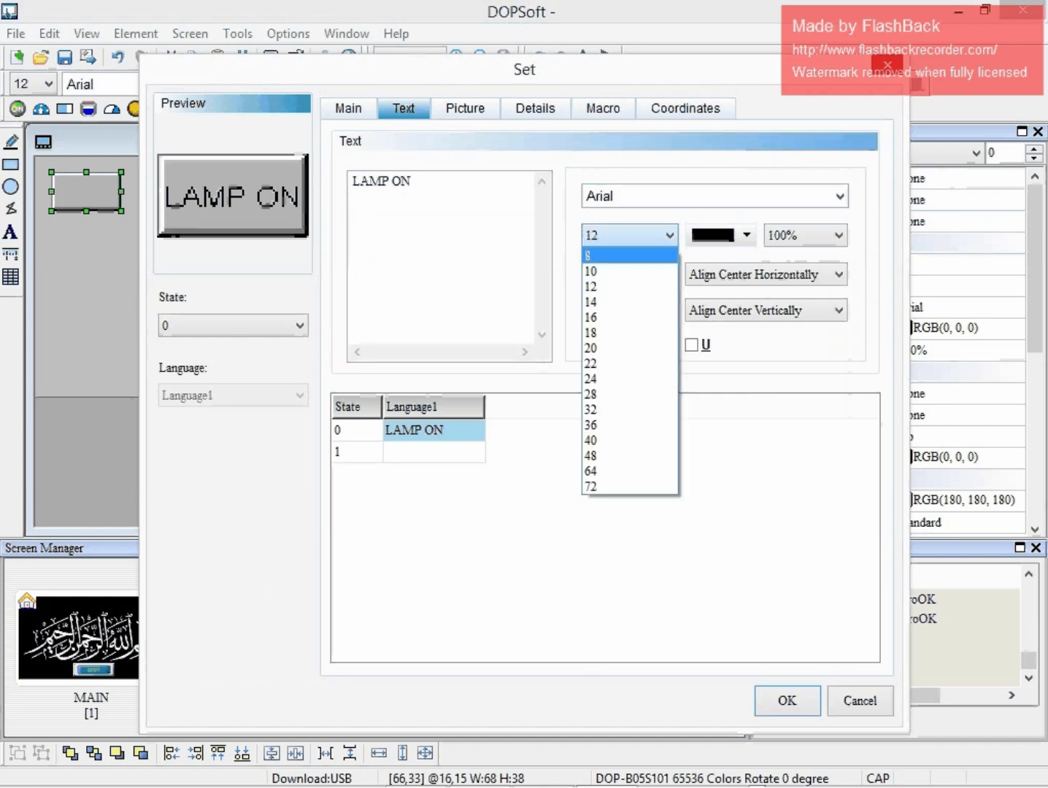
{"action": "left_click", "coordinate": [606, 252]}
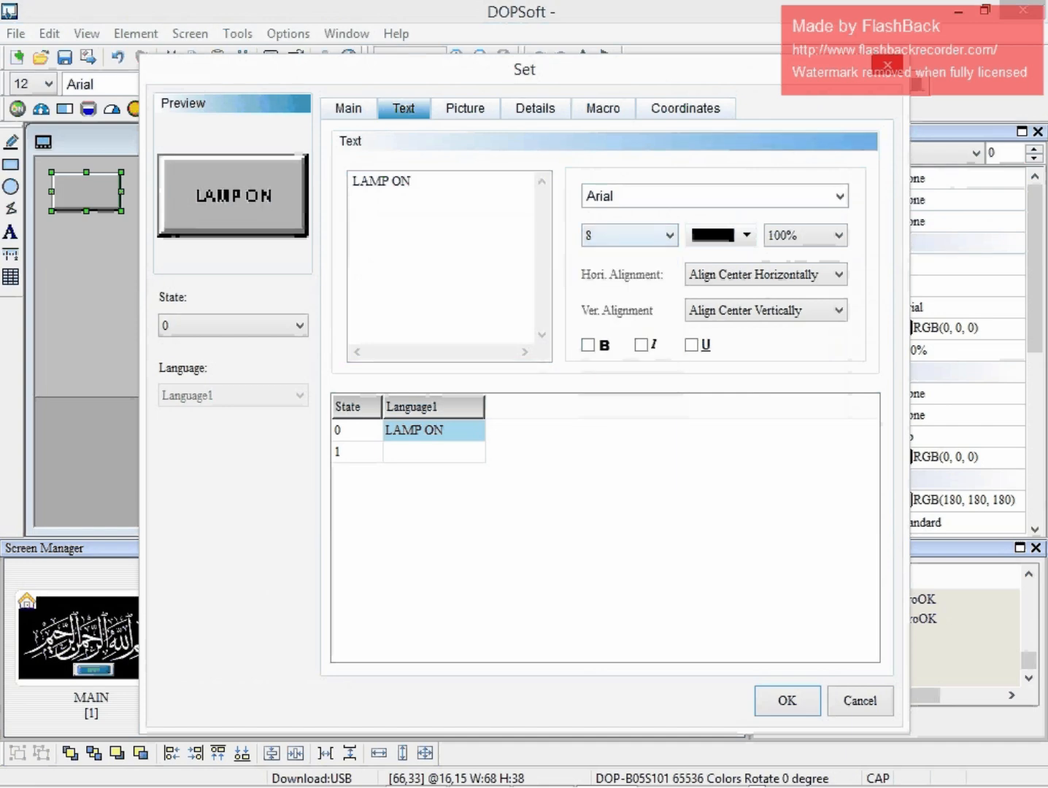
{"action": "left_click", "coordinate": [668, 235]}
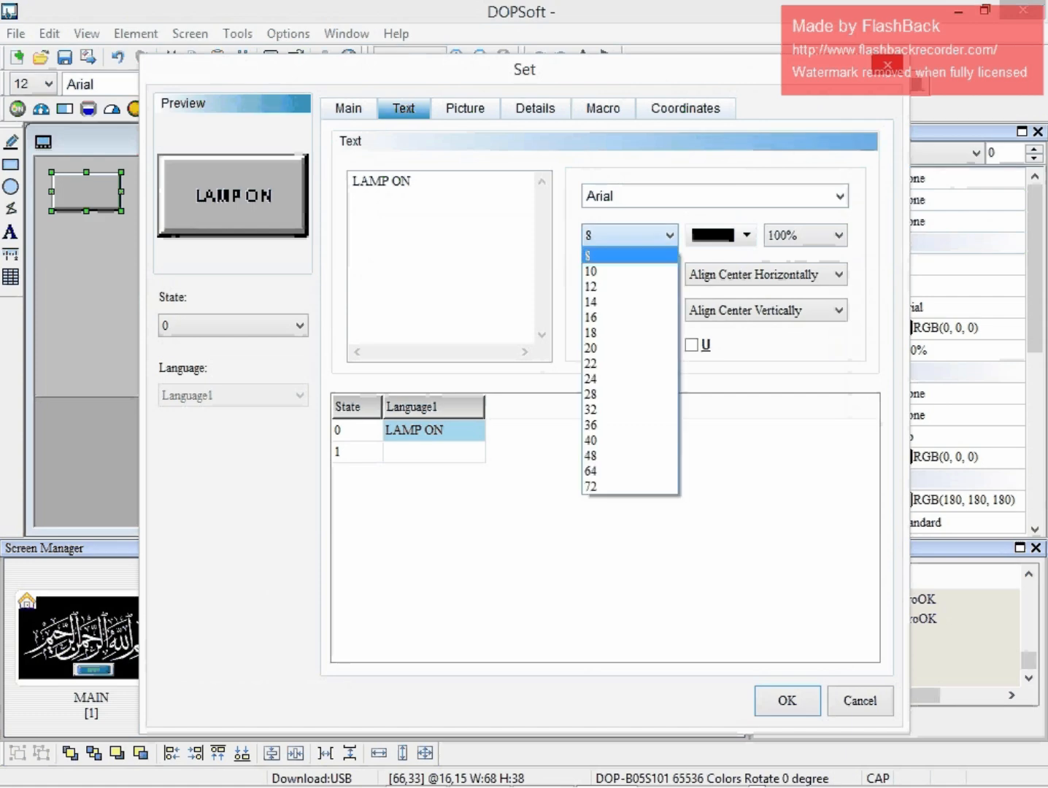
{"action": "left_click", "coordinate": [607, 286]}
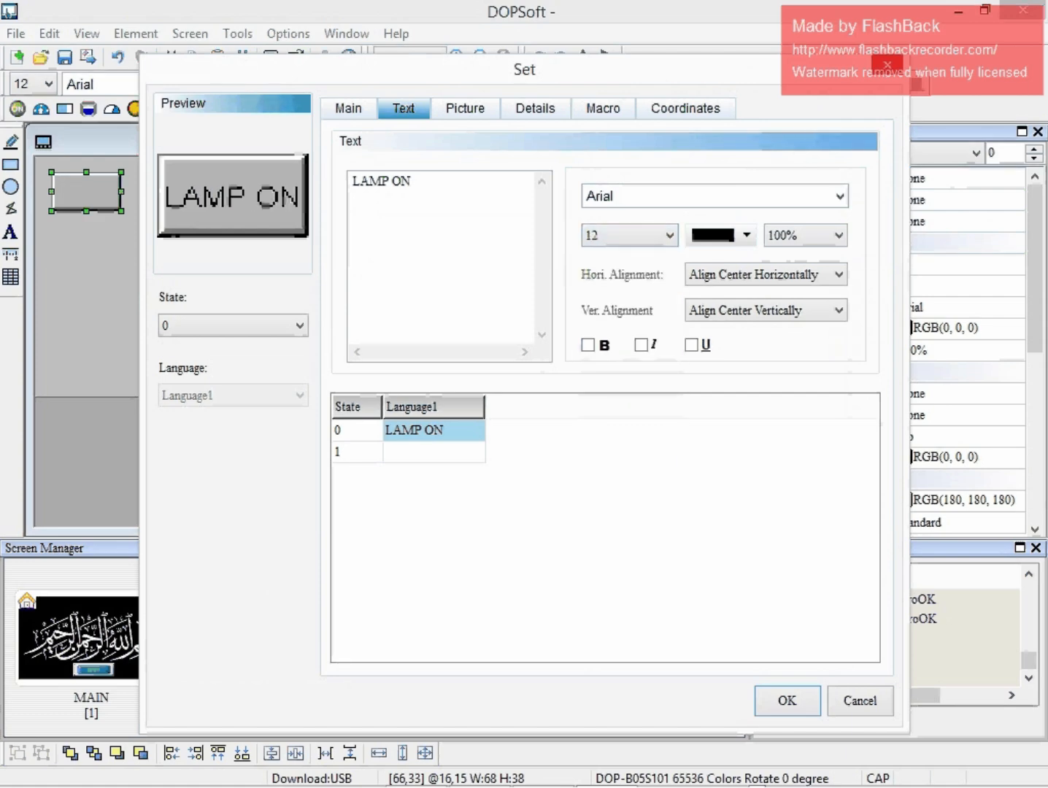
{"action": "left_click", "coordinate": [667, 235]}
{"action": "left_click", "coordinate": [606, 272]}
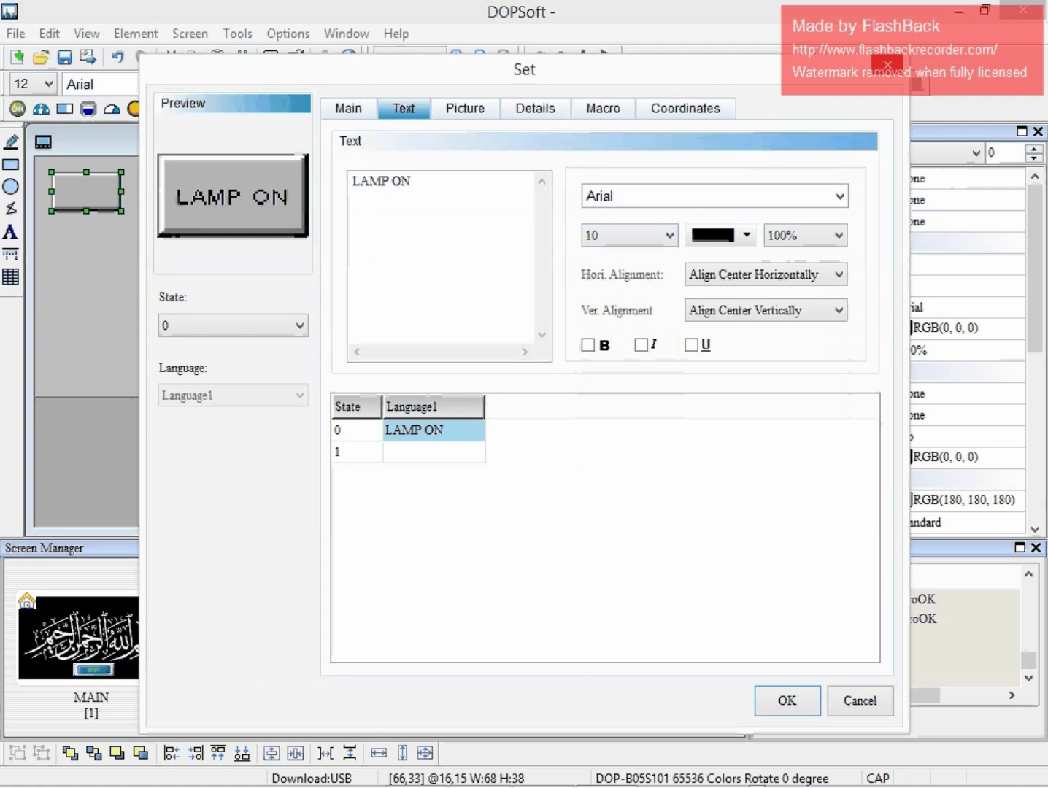
{"action": "left_click", "coordinate": [588, 345]}
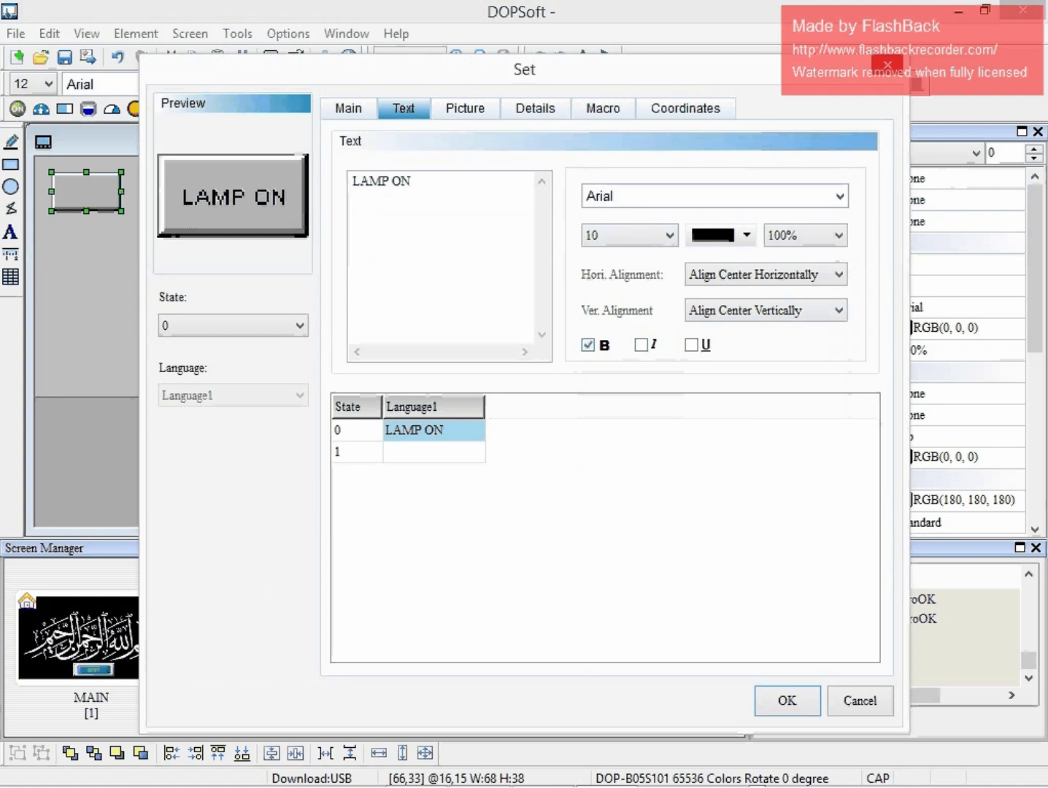
{"action": "left_click", "coordinate": [640, 345]}
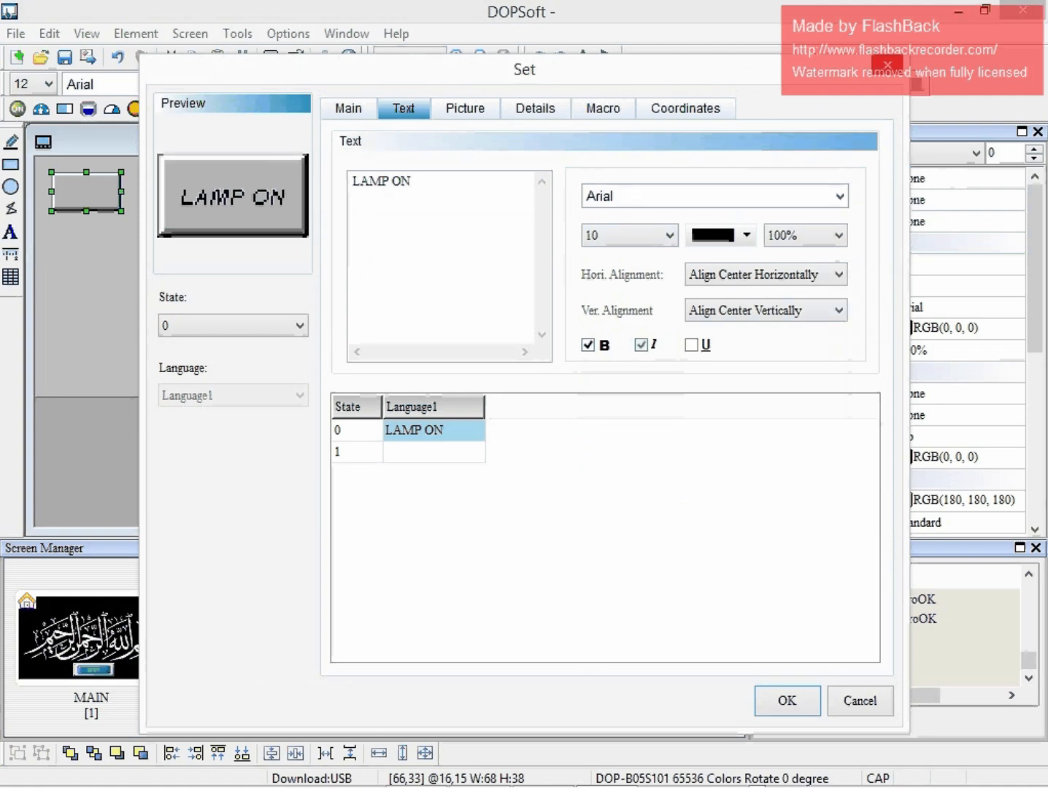
{"action": "left_click", "coordinate": [641, 345]}
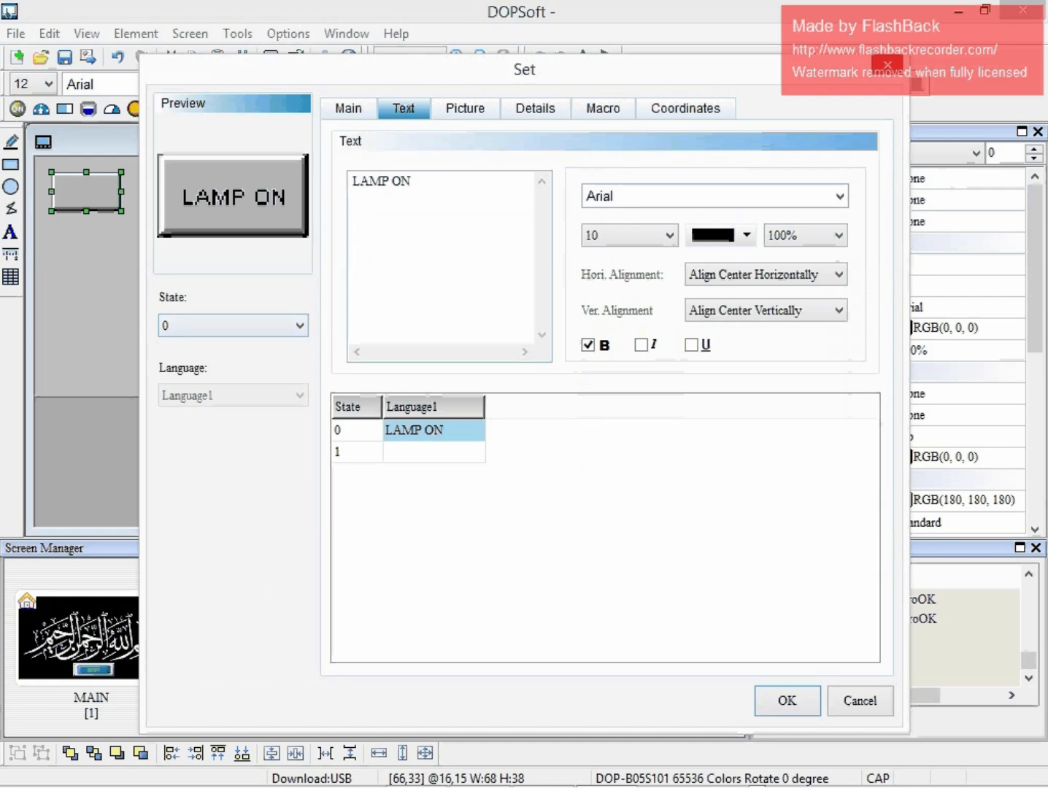
- Copy the LAMP ON text from state 0 to state 1 and accept the Set button's settings
{"action": "left_click_drag", "start_coordinate": [414, 181], "coordinate": [350, 181]}
{"action": "key", "text": "ctrl+c"}
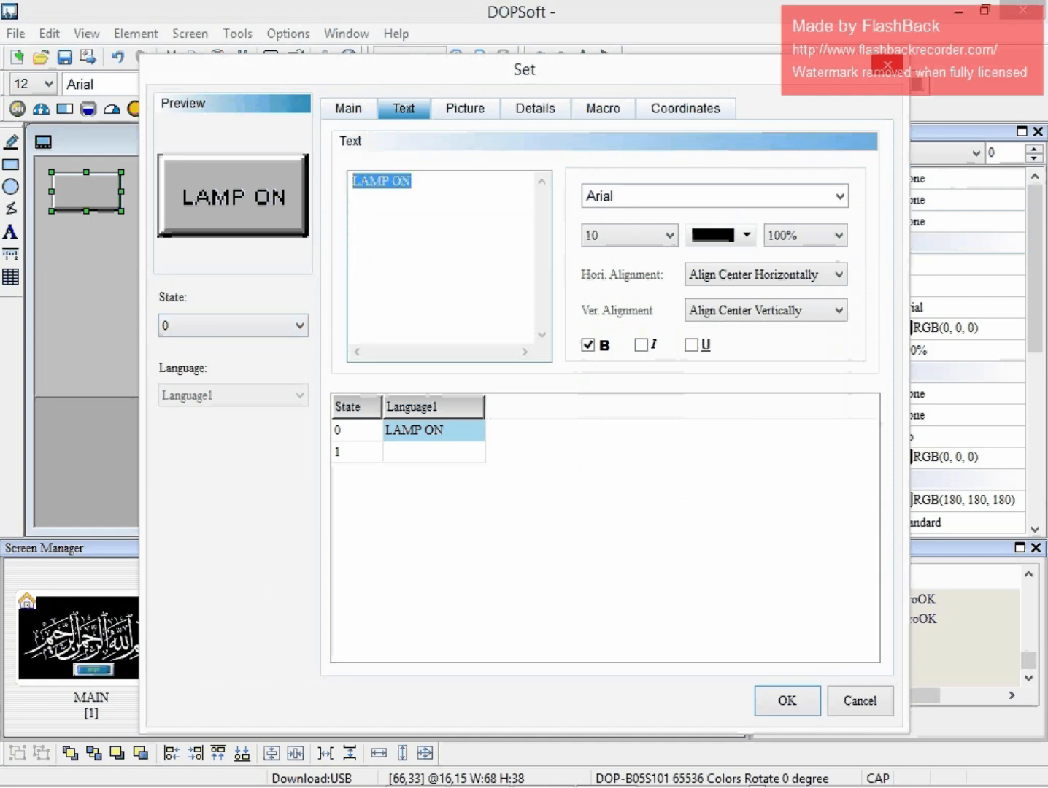
{"action": "left_click", "coordinate": [234, 326]}
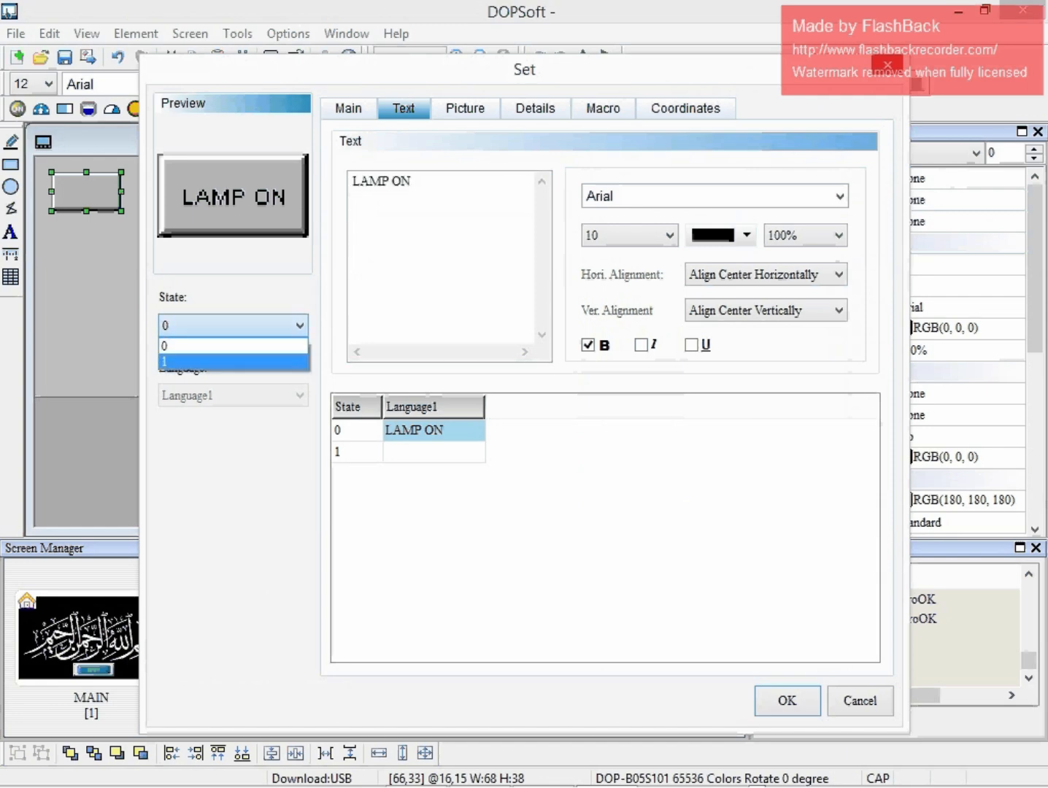
{"action": "left_click", "coordinate": [233, 356]}
{"action": "key", "text": "ctrl+v"}
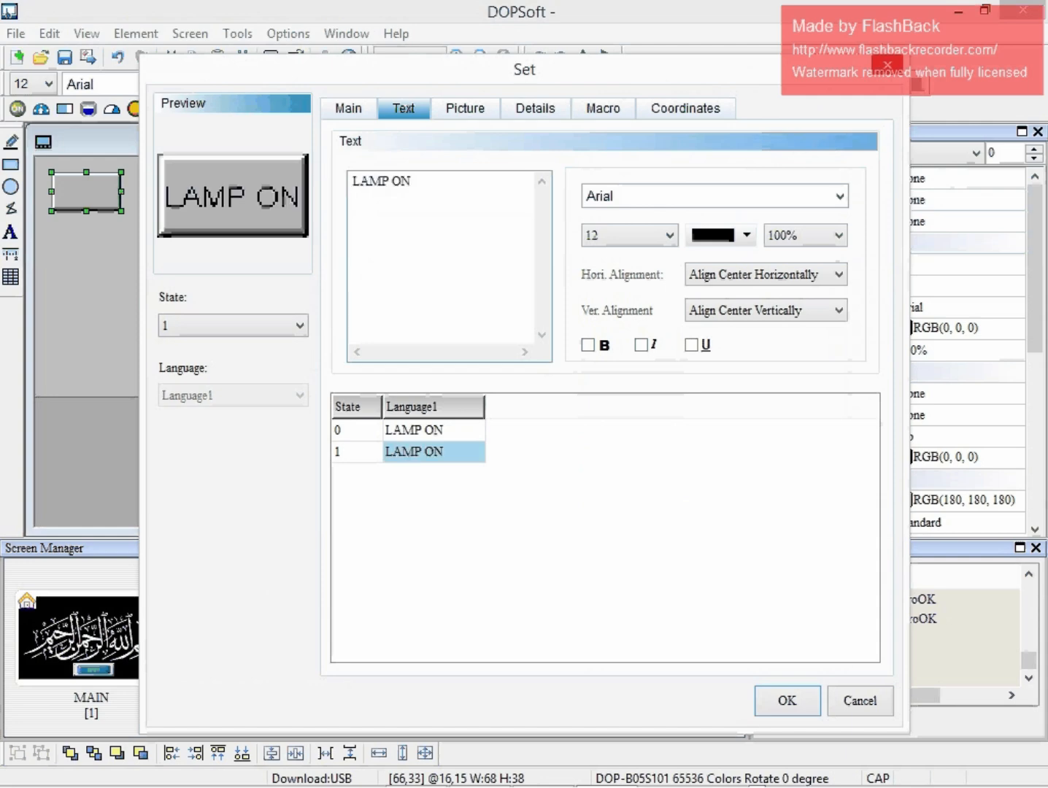
{"action": "left_click", "coordinate": [786, 700]}
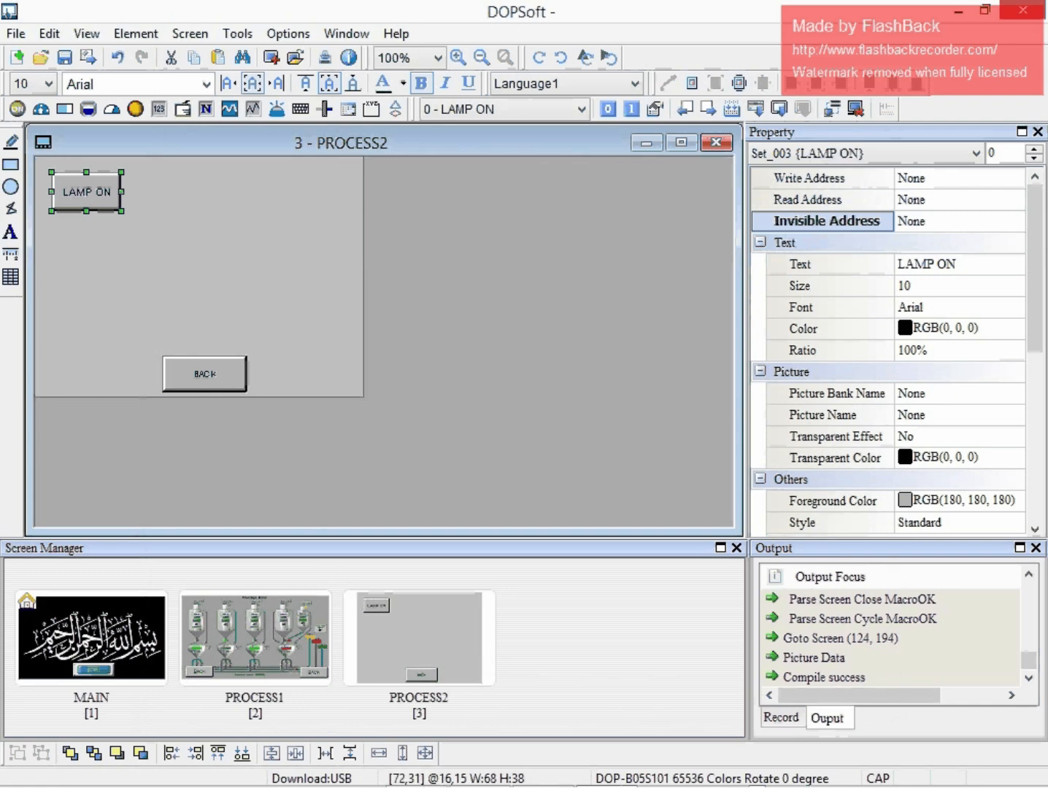
- Discard a pasted duplicate of the LAMP ON button and move the original to about position 11, 8 on PROCESS2
{"action": "key", "text": "ctrl+v"}
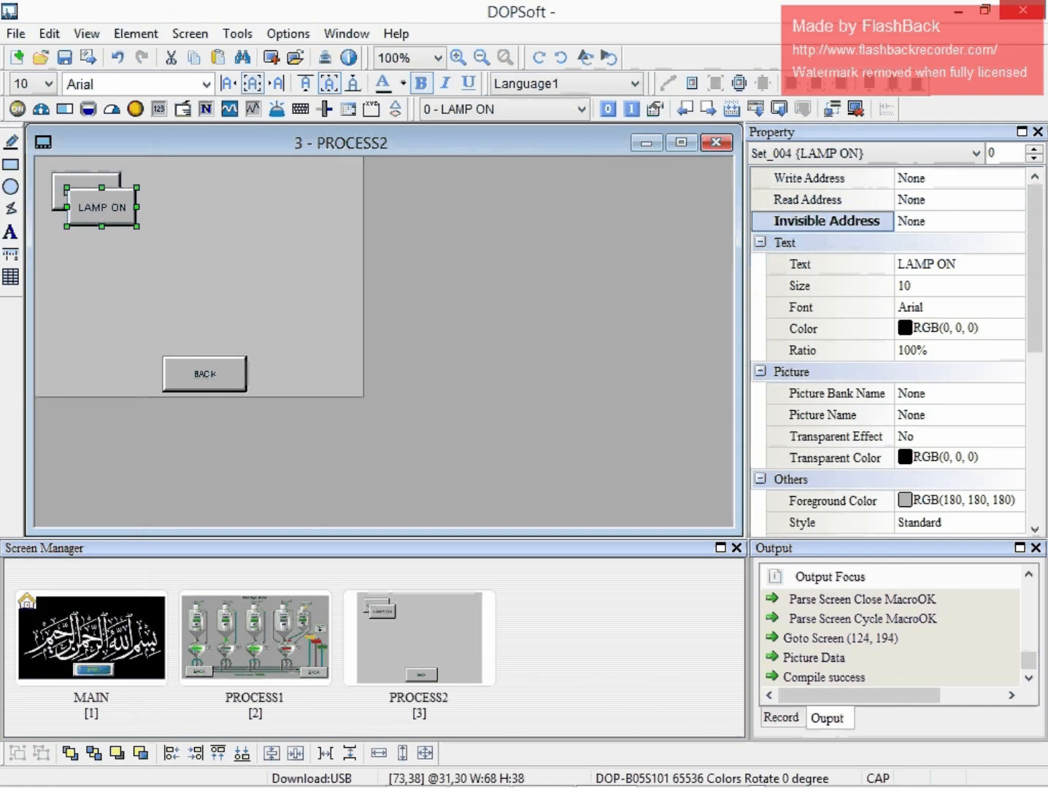
{"action": "key", "text": "Delete"}
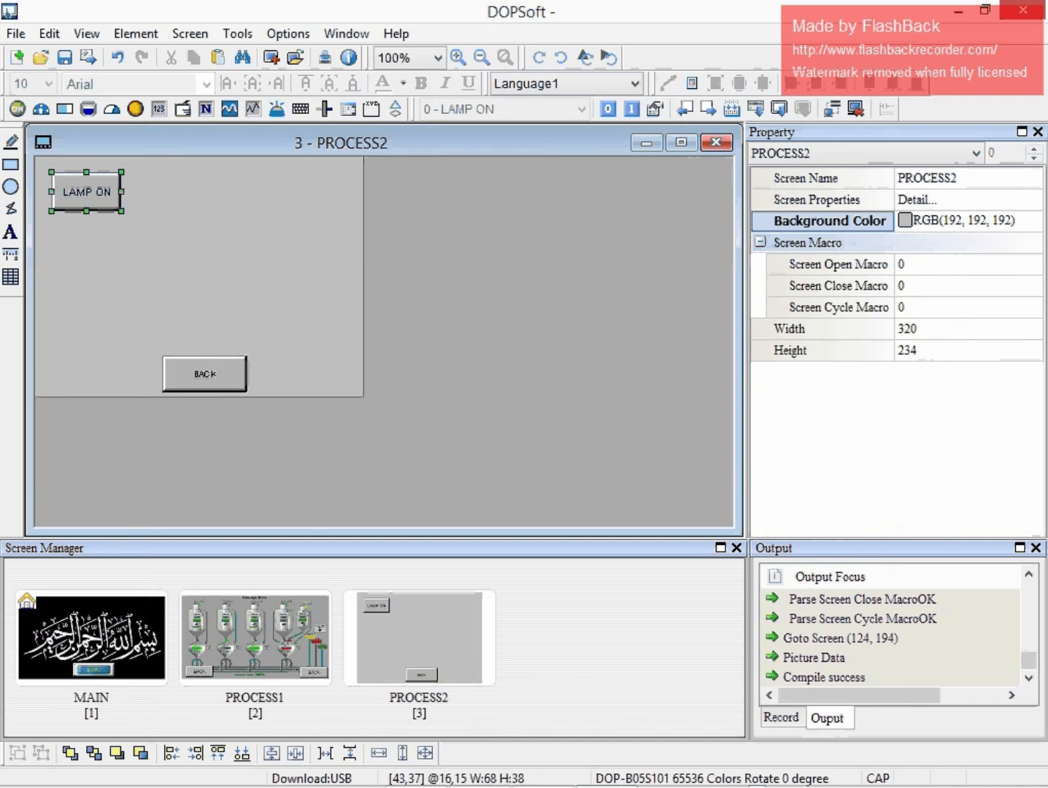
{"action": "left_click_drag", "start_coordinate": [77, 193], "coordinate": [70, 189]}
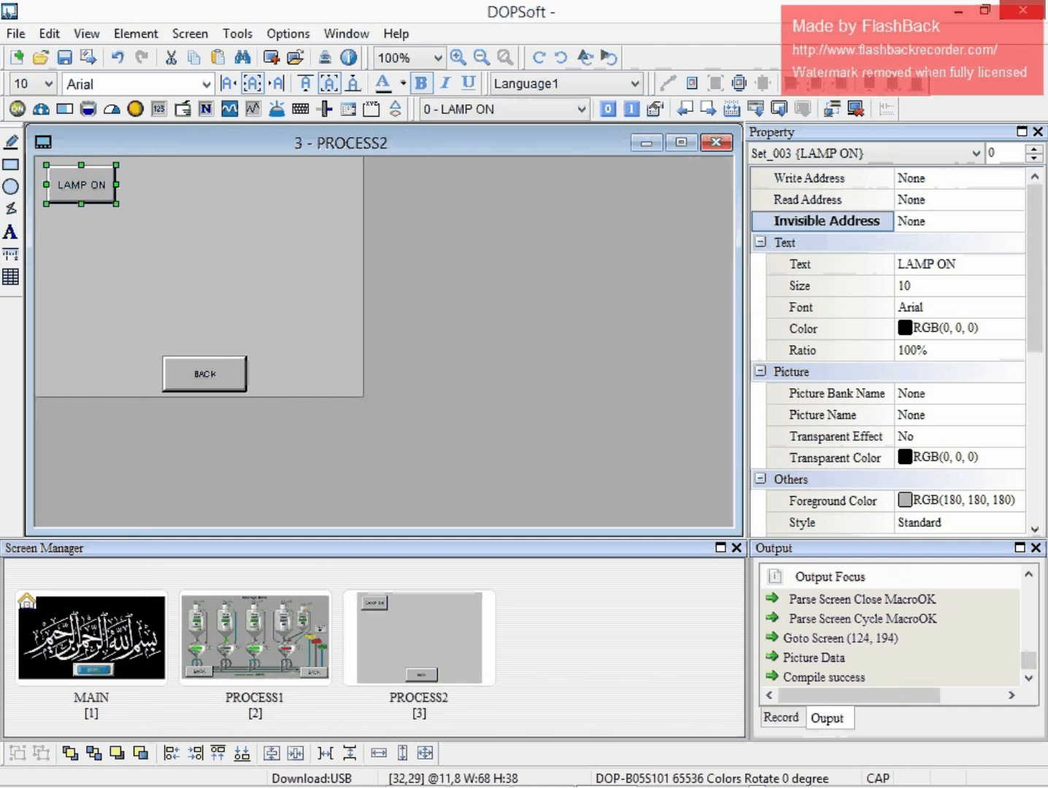
- Set the LAMP ON button's write address to device type Q, address 0.0, on Link1
{"action": "double_click", "coordinate": [68, 186]}
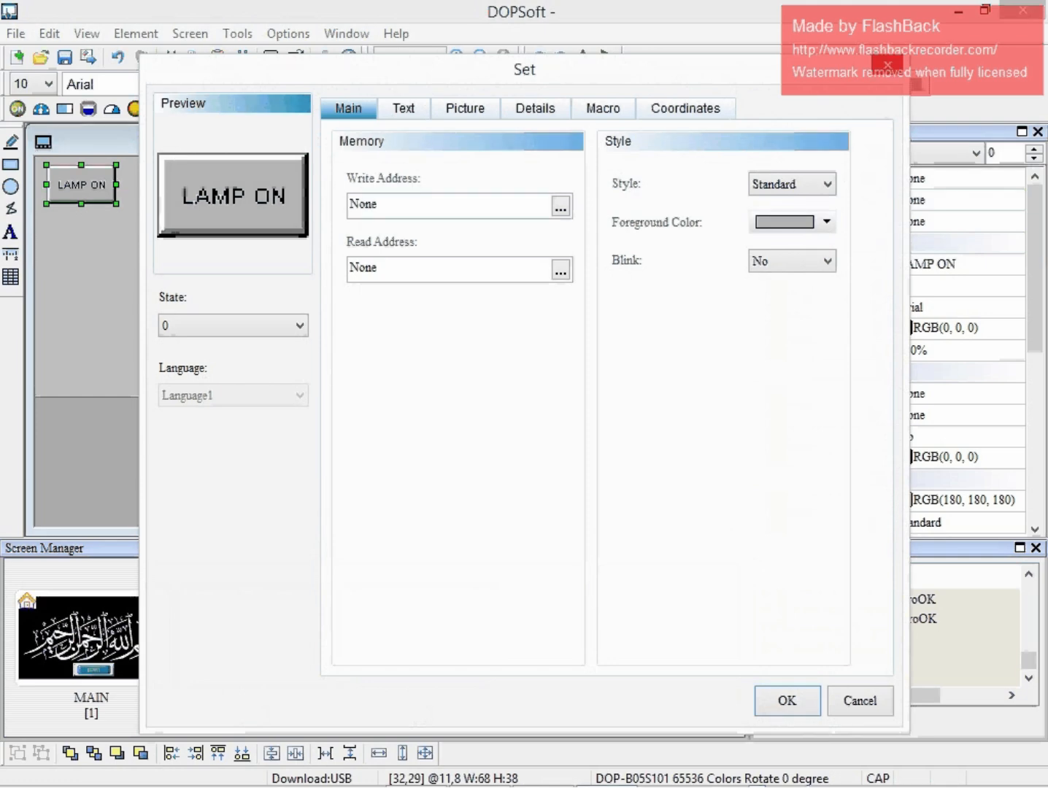
{"action": "left_click", "coordinate": [560, 206]}
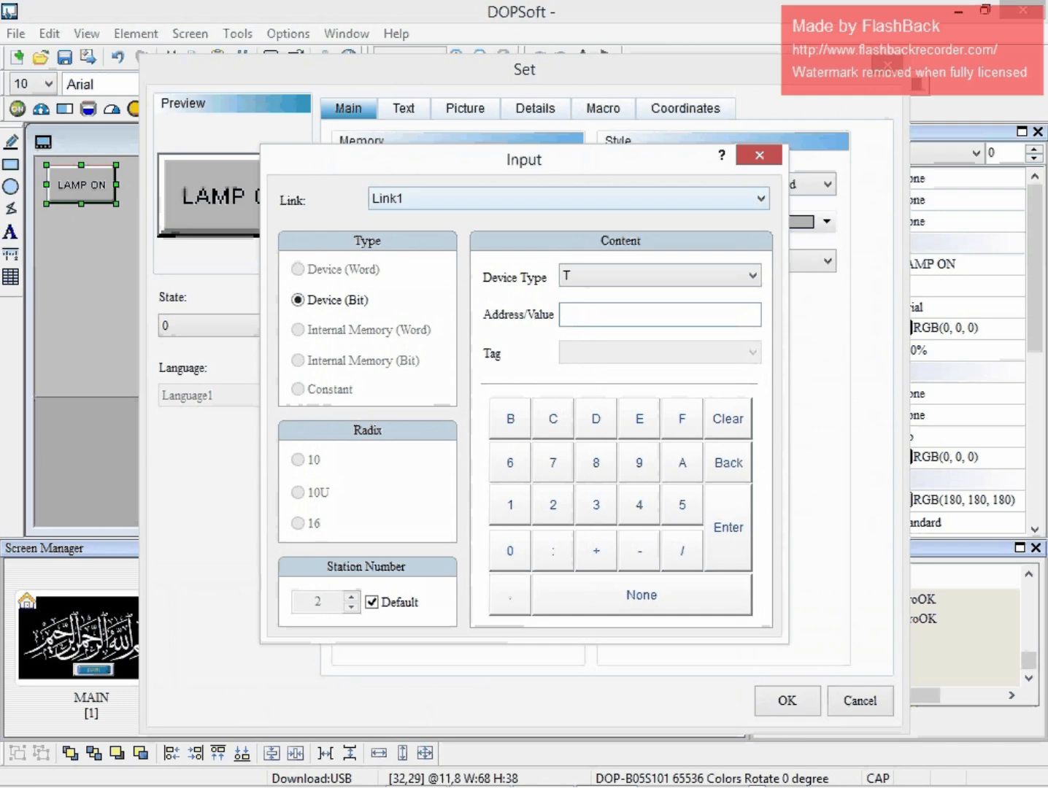
{"action": "left_click", "coordinate": [753, 276]}
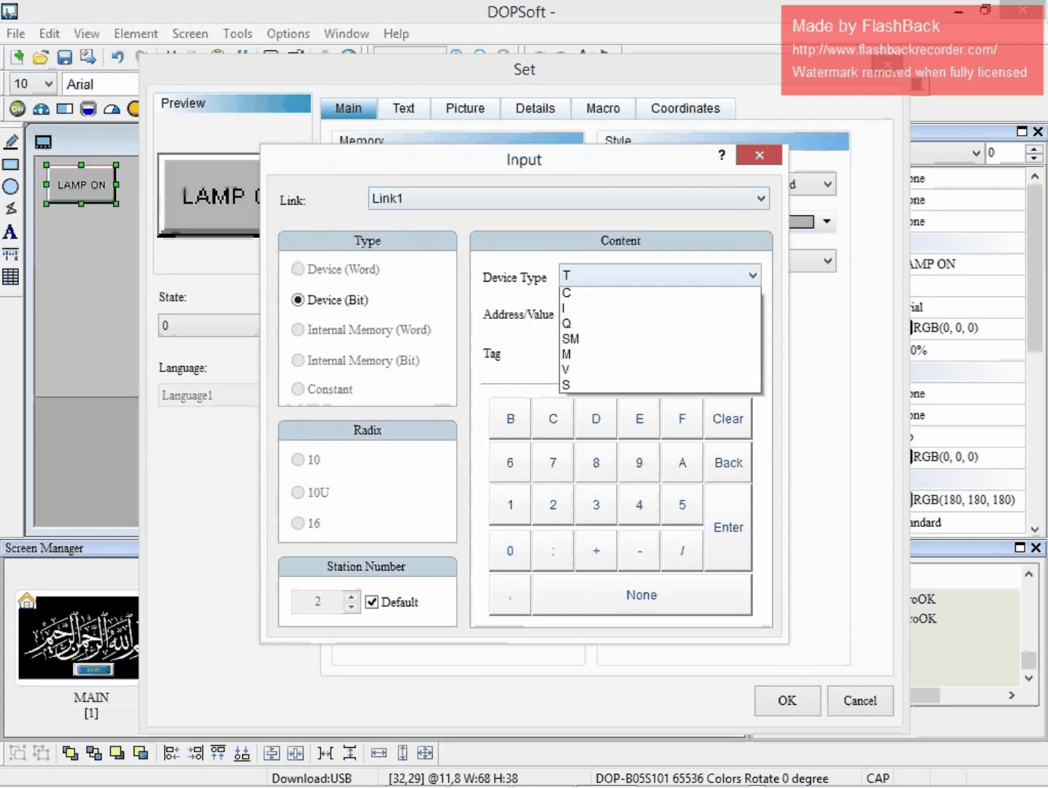
{"action": "left_click", "coordinate": [659, 342]}
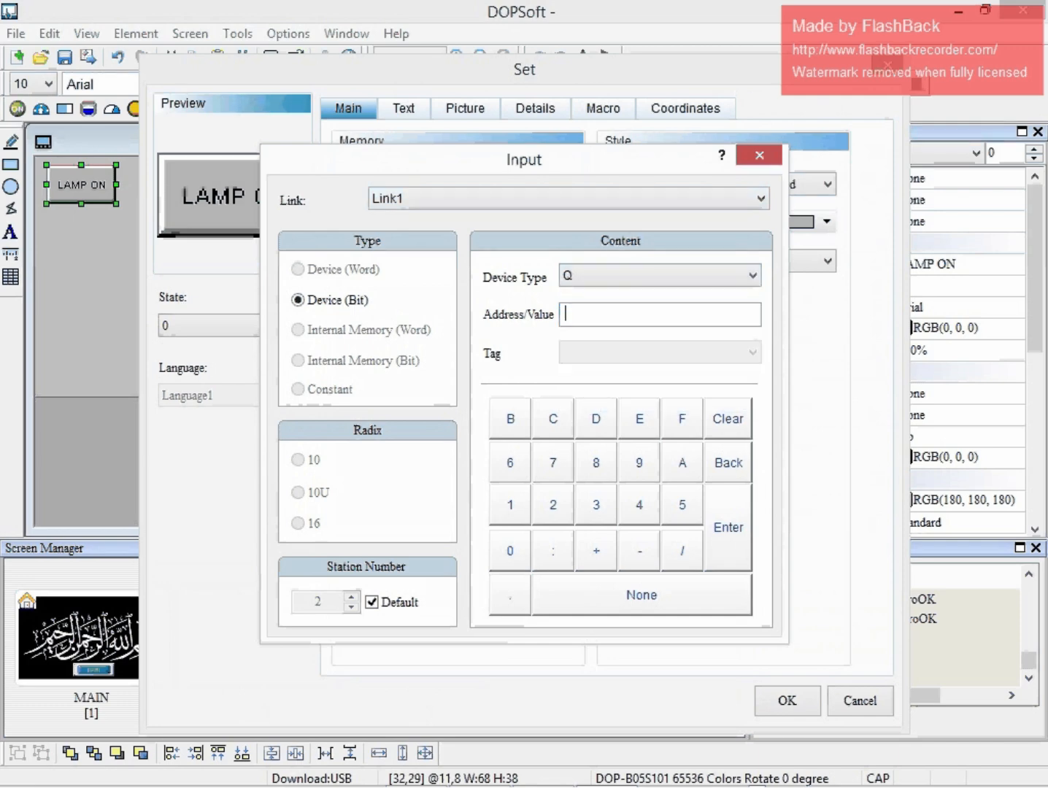
{"action": "type", "text": "0.0"}
{"action": "key", "text": "Return"}
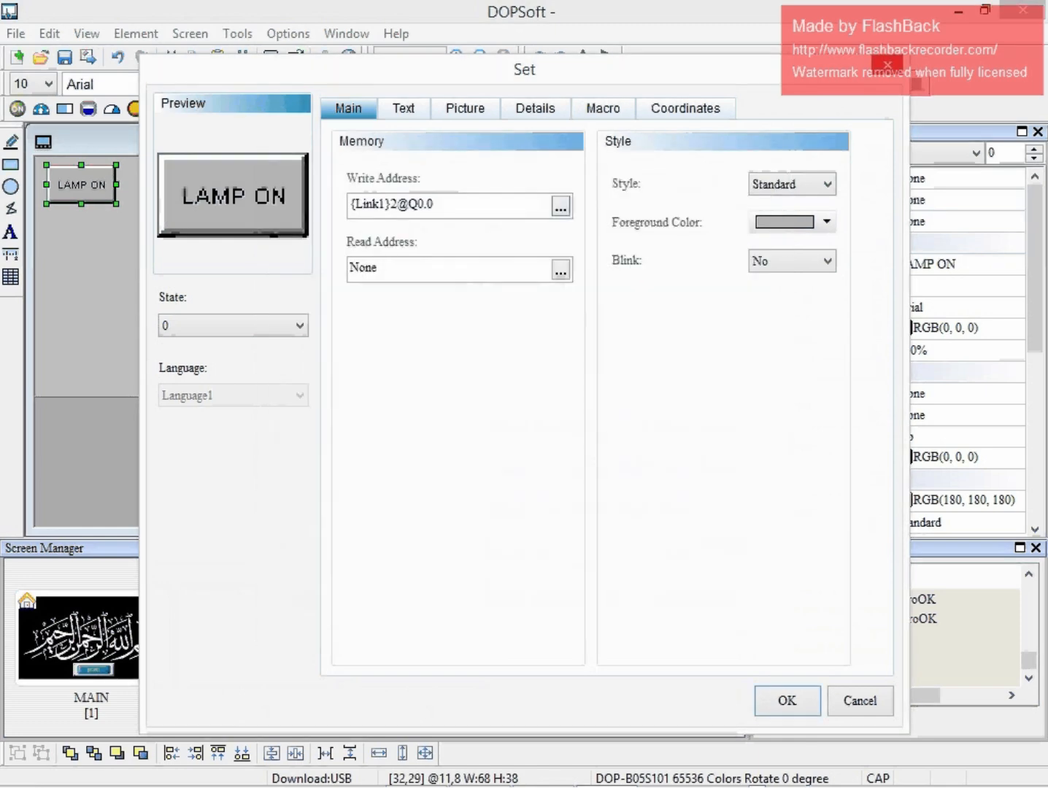
- Set the LAMP ON button's read address to Q 0.0 on Link1 and accept its settings
{"action": "left_click", "coordinate": [561, 270]}
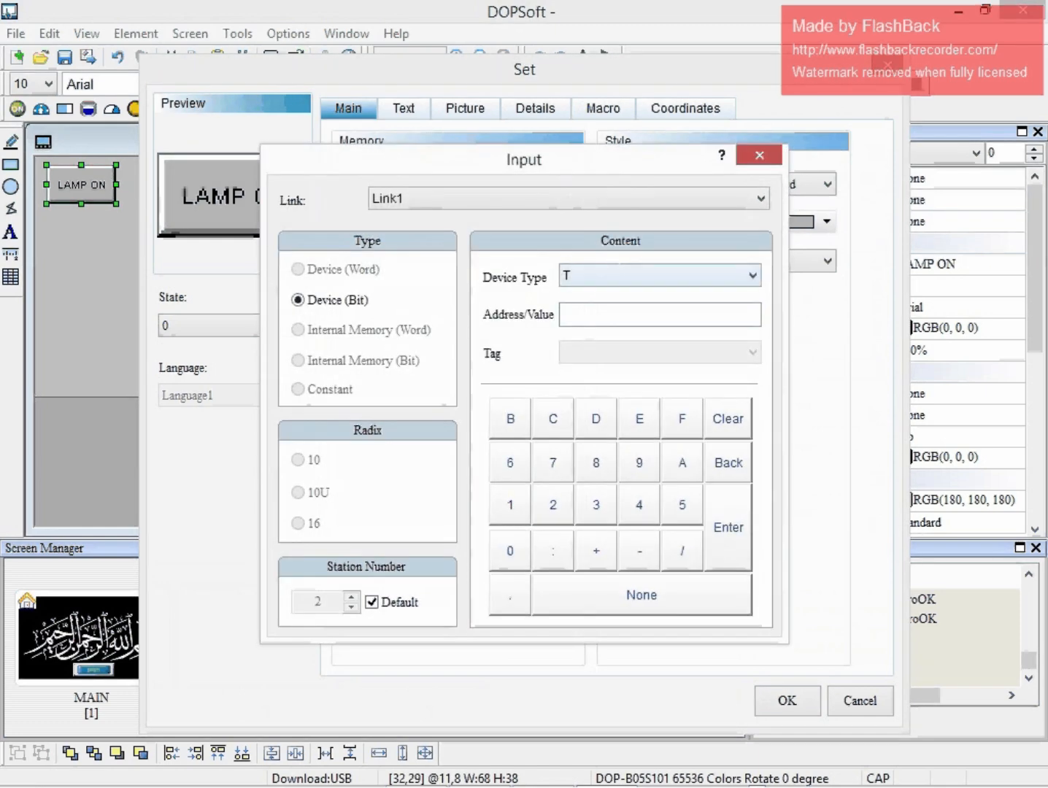
{"action": "left_click", "coordinate": [576, 275]}
{"action": "left_click", "coordinate": [576, 341]}
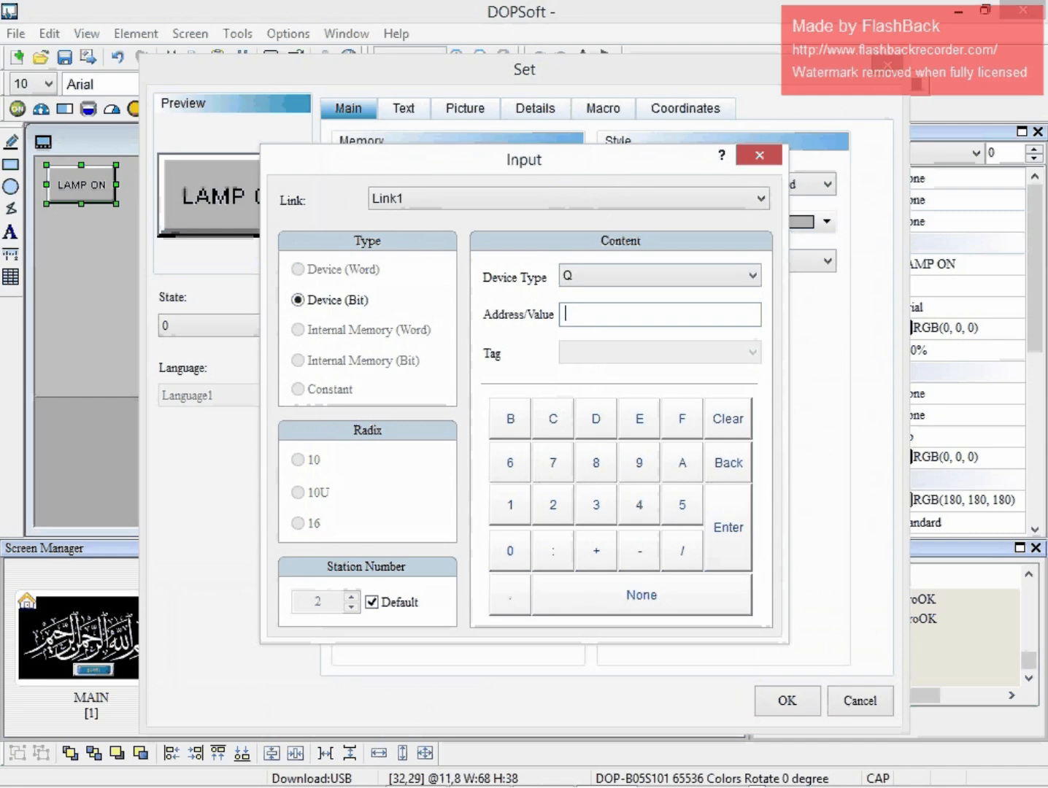
{"action": "type", "text": "0.0"}
{"action": "key", "text": "Return"}
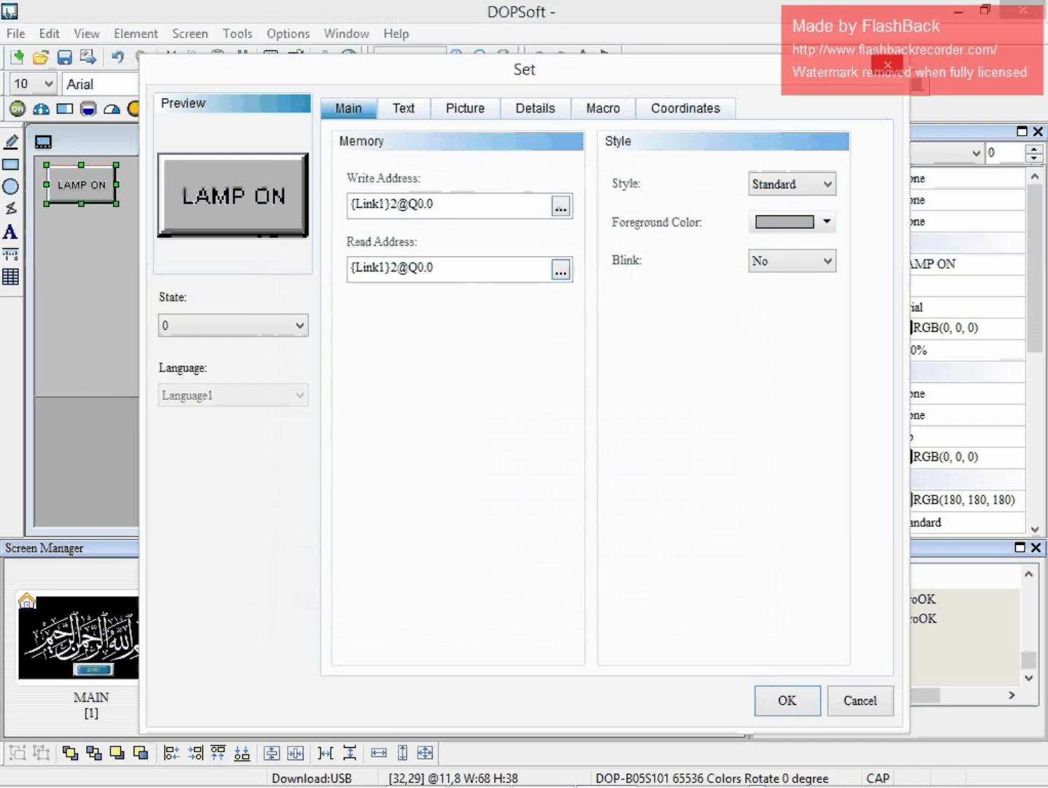
{"action": "left_click", "coordinate": [787, 701]}
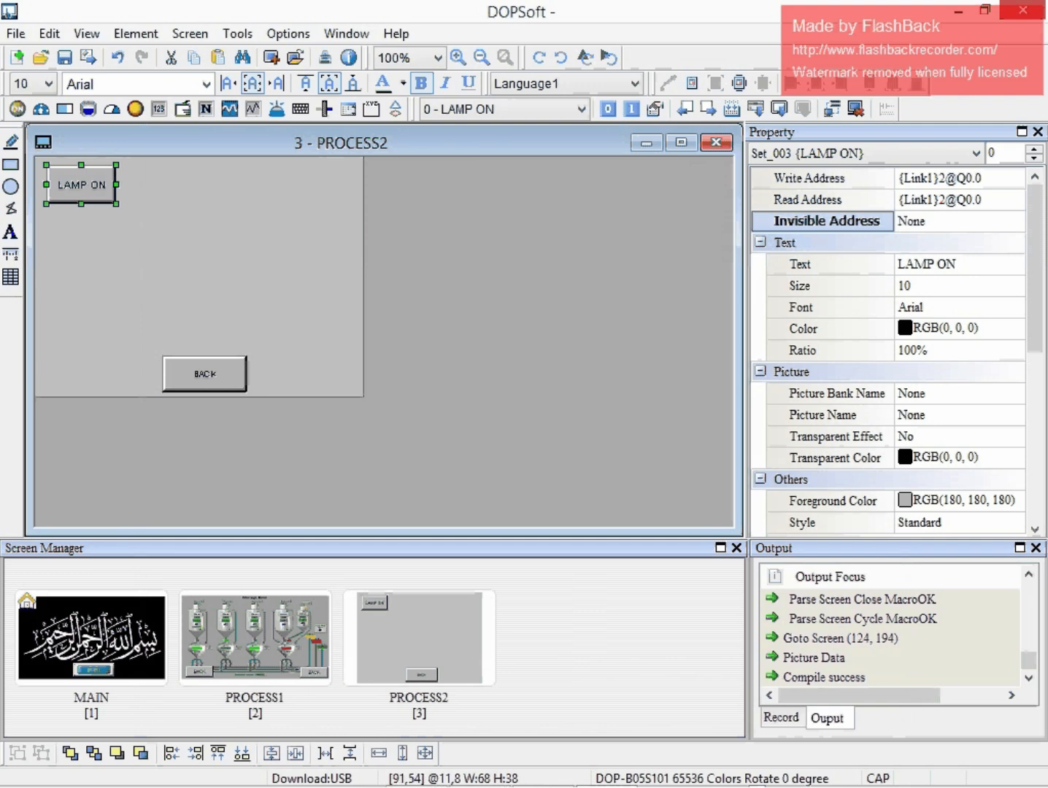
- Draw a Reset button about 73 by 39 just below the LAMP ON button on PROCESS2 and open its settings
{"action": "left_click", "coordinate": [18, 109]}
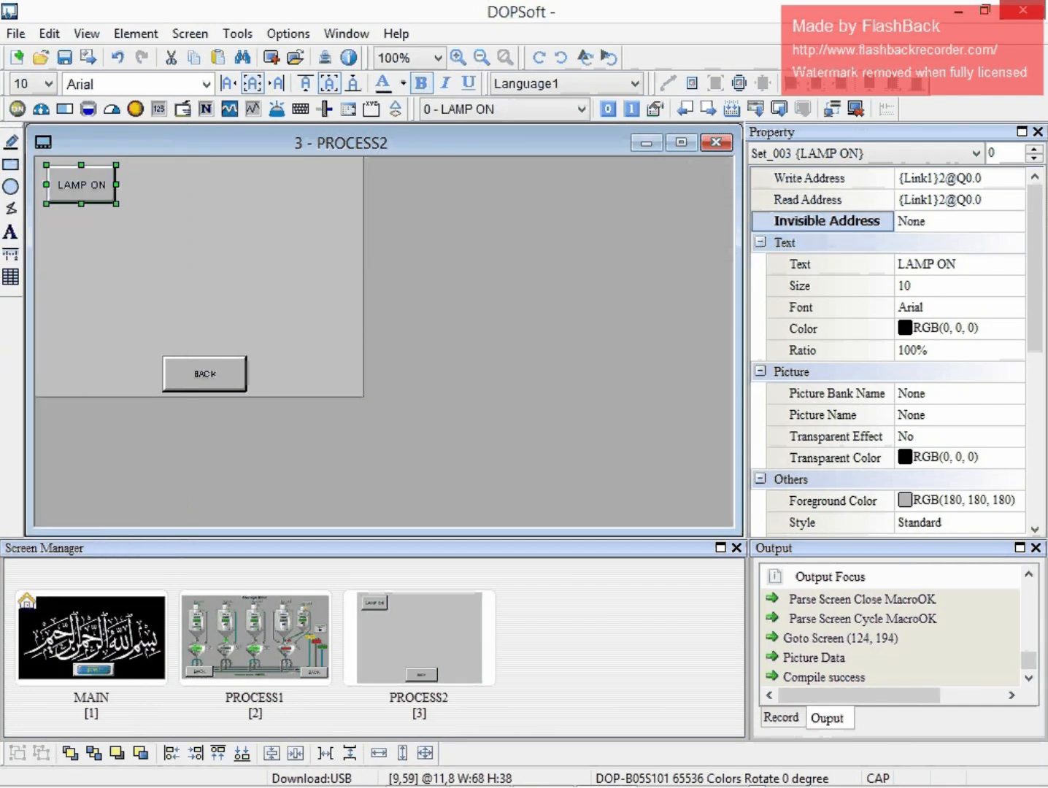
{"action": "left_click_drag", "start_coordinate": [44, 215], "coordinate": [122, 248]}
{"action": "double_click", "coordinate": [87, 238]}
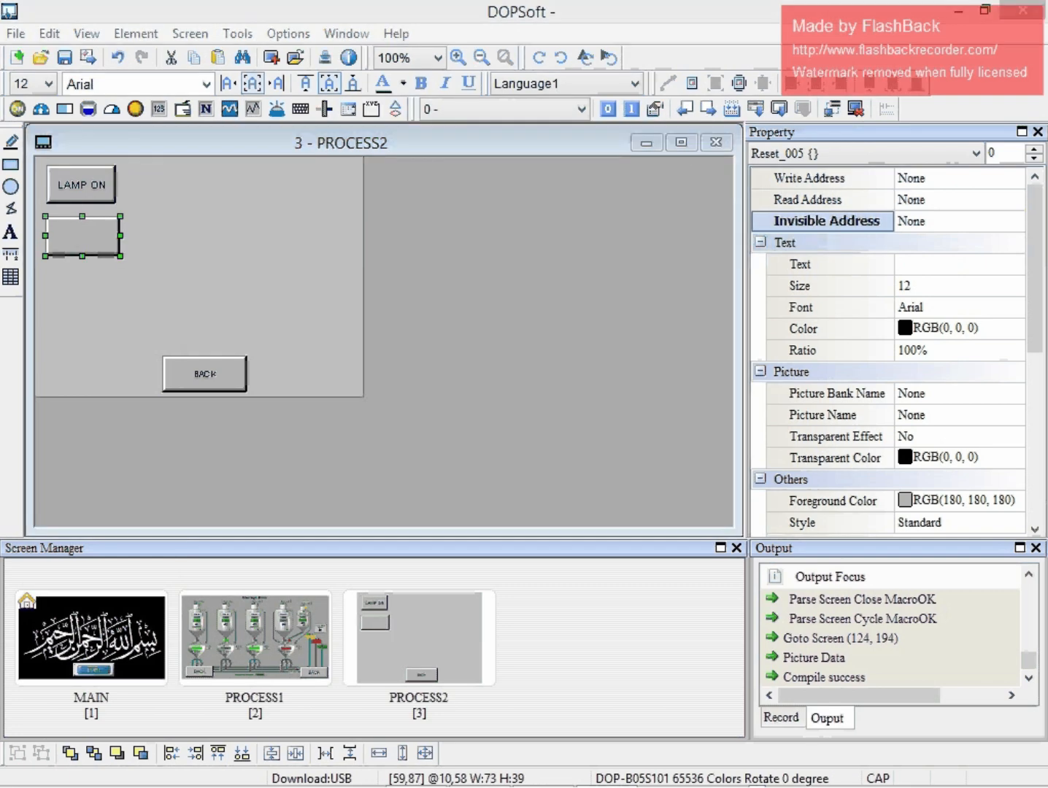
- Enter RESET LAMP as the Reset button's state 0 text with font size 10
{"action": "left_click", "coordinate": [404, 108]}
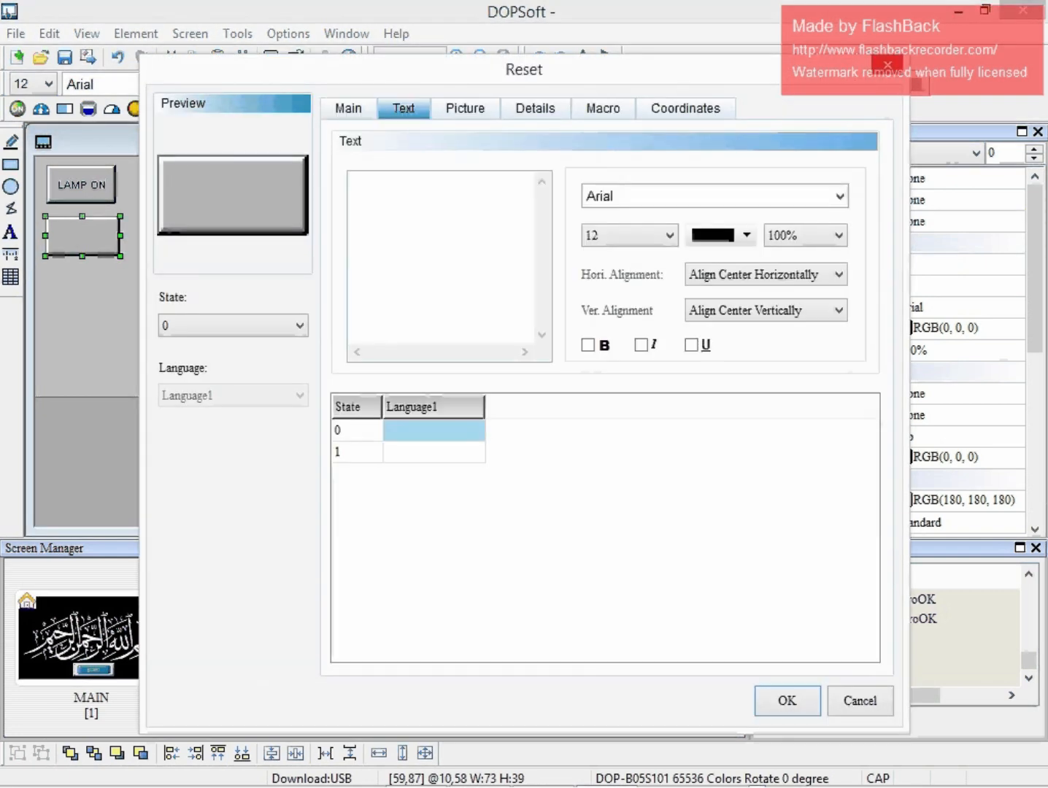
{"action": "type", "text": "RESE"}
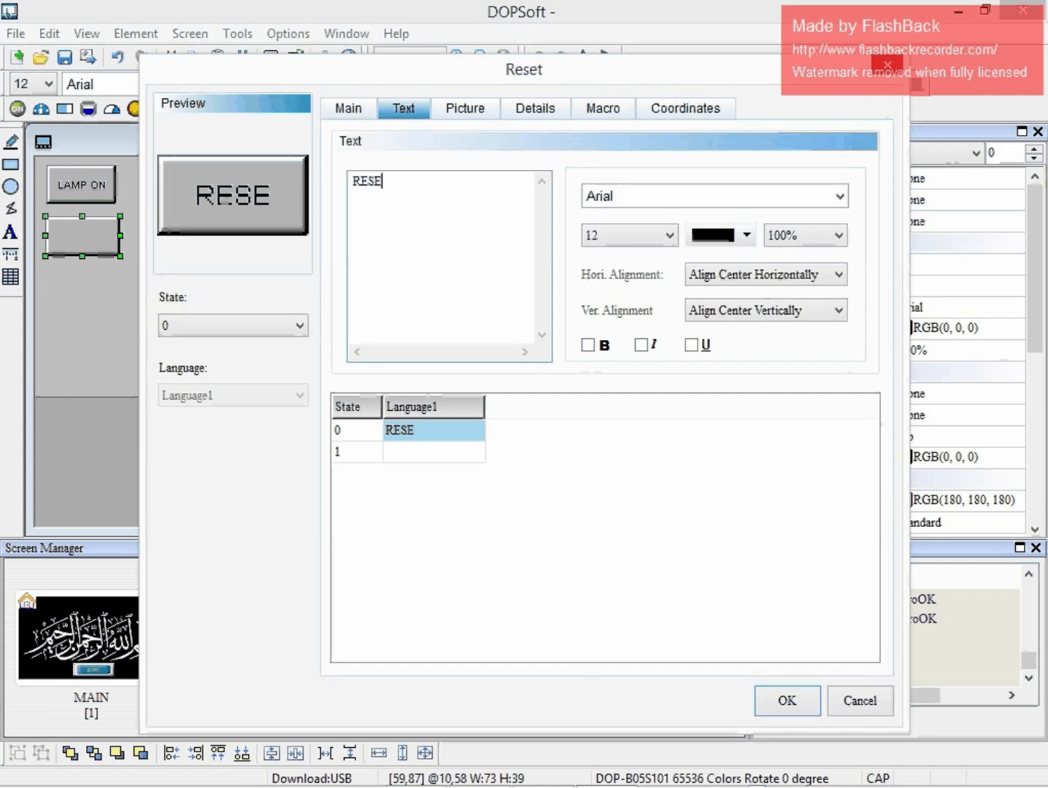
{"action": "type", "text": "T L"}
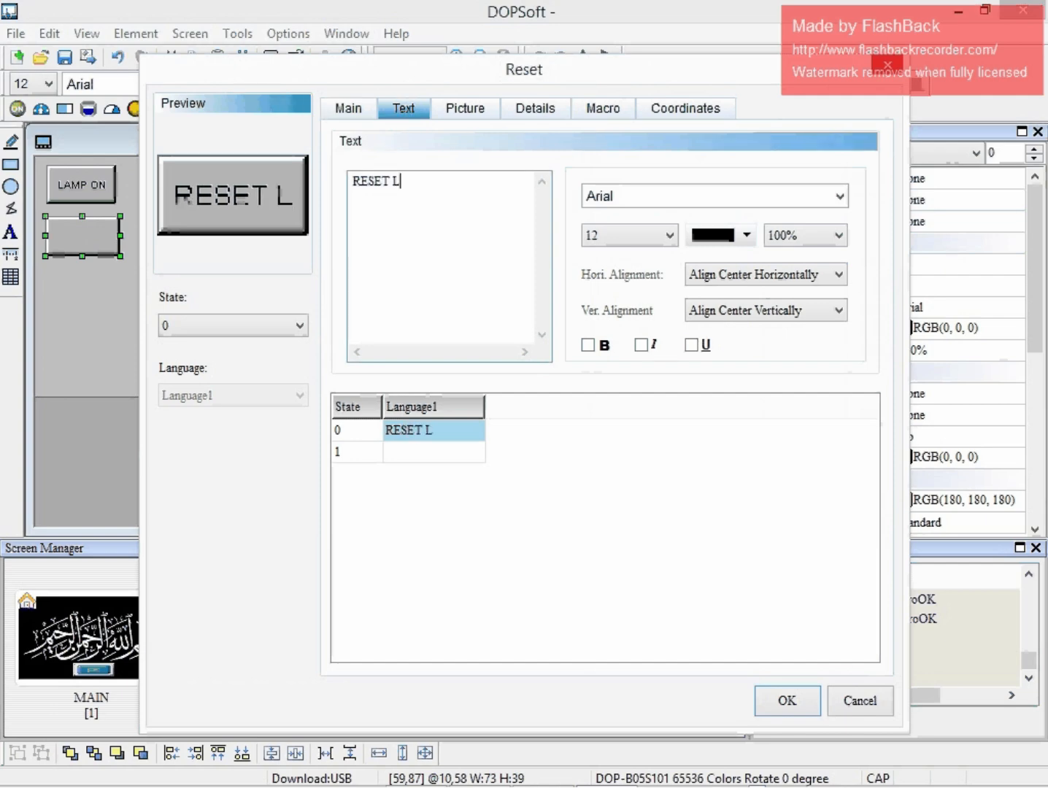
{"action": "type", "text": "AMP"}
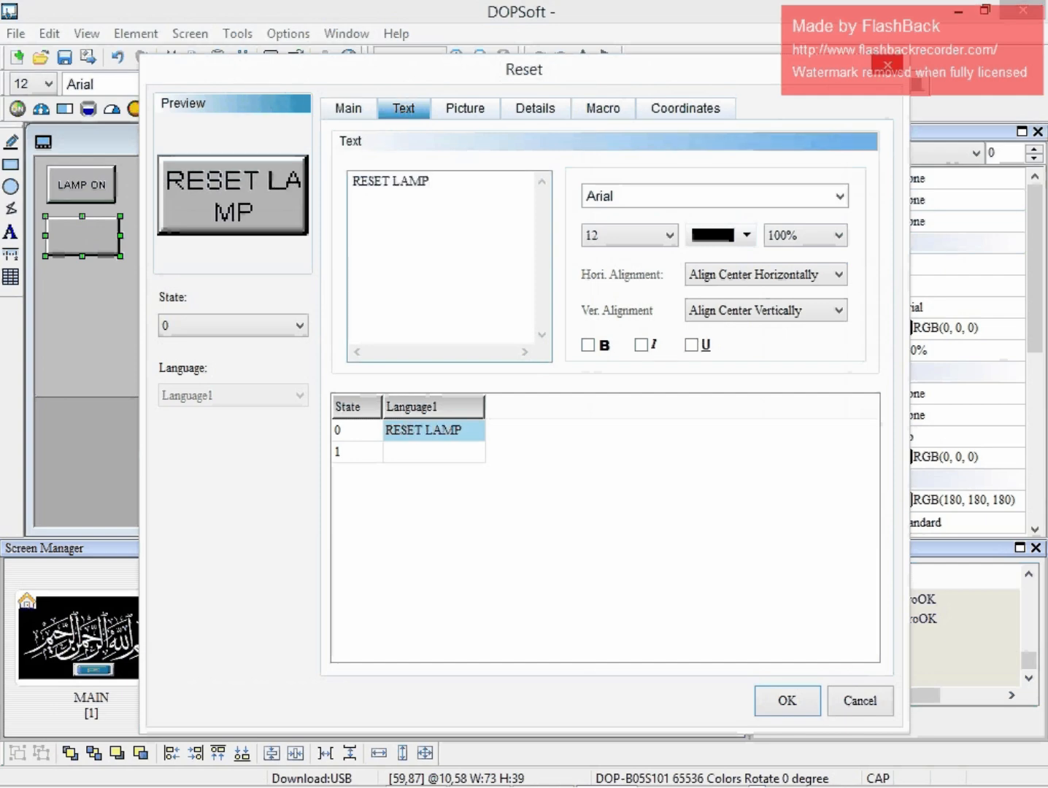
{"action": "left_click", "coordinate": [668, 235]}
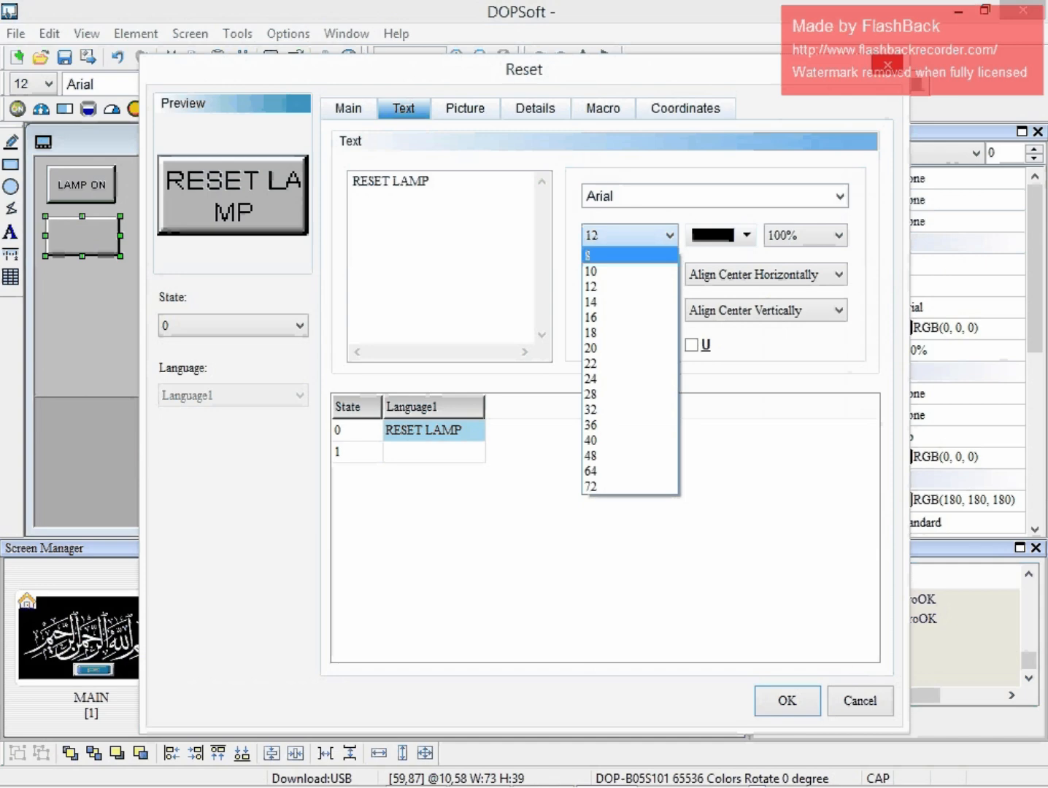
{"action": "left_click", "coordinate": [629, 272]}
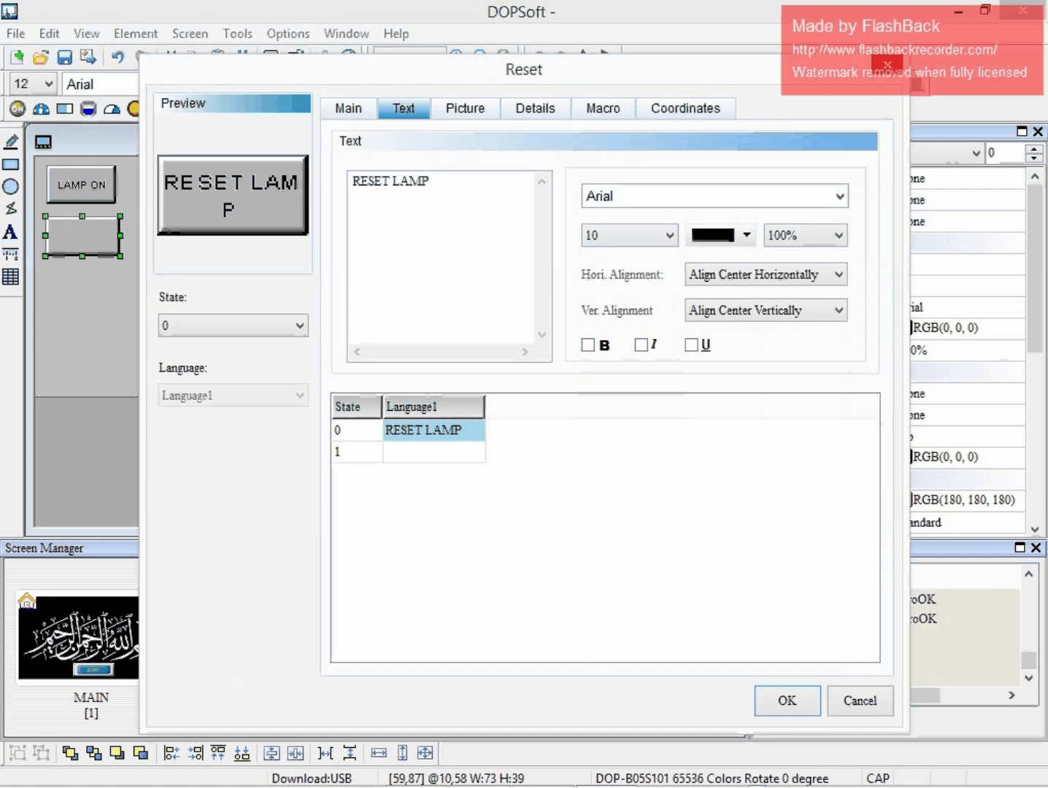
- Copy the RESET LAMP text from state 0 to state 1 of the Reset button
{"action": "left_click_drag", "start_coordinate": [442, 183], "coordinate": [352, 182]}
{"action": "key", "text": "ctrl+c"}
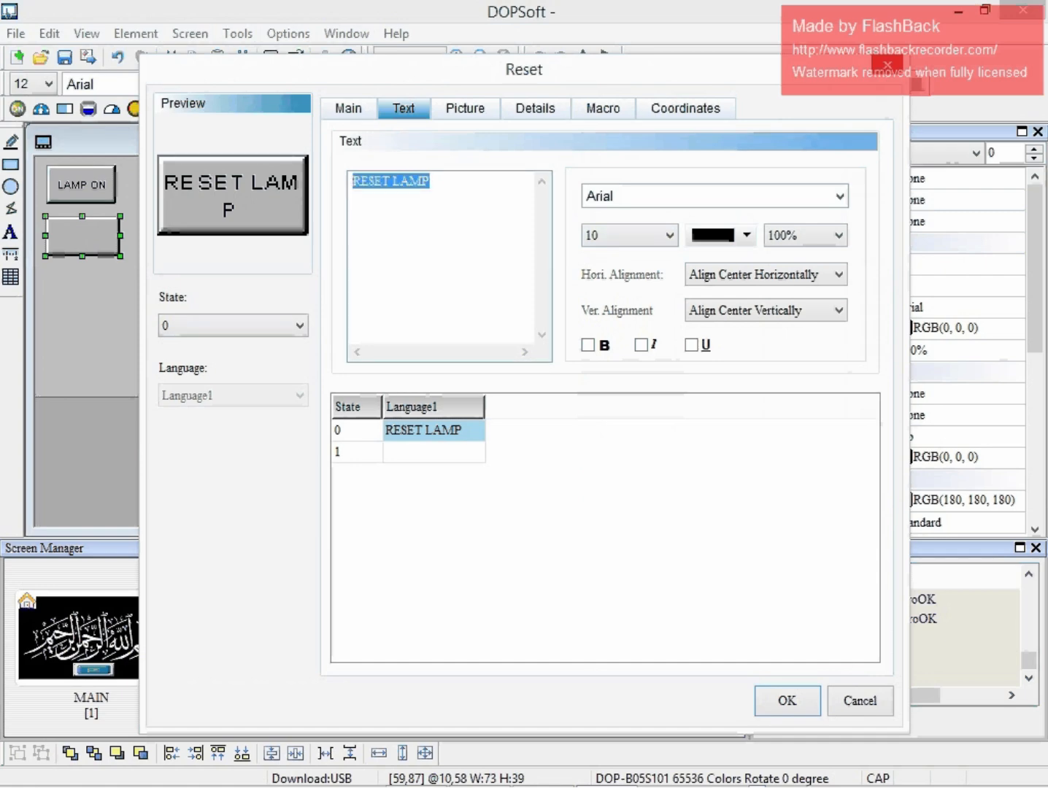
{"action": "left_click", "coordinate": [297, 327]}
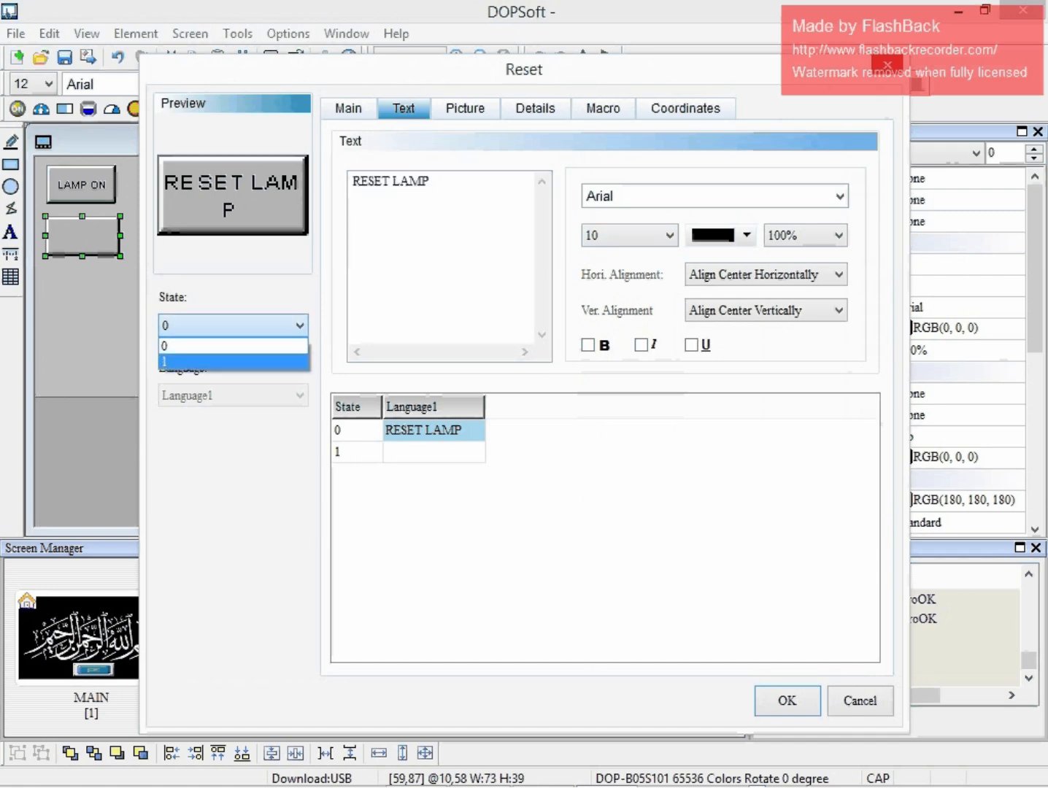
{"action": "left_click", "coordinate": [255, 362]}
{"action": "left_click", "coordinate": [387, 193]}
{"action": "key", "text": "ctrl+v"}
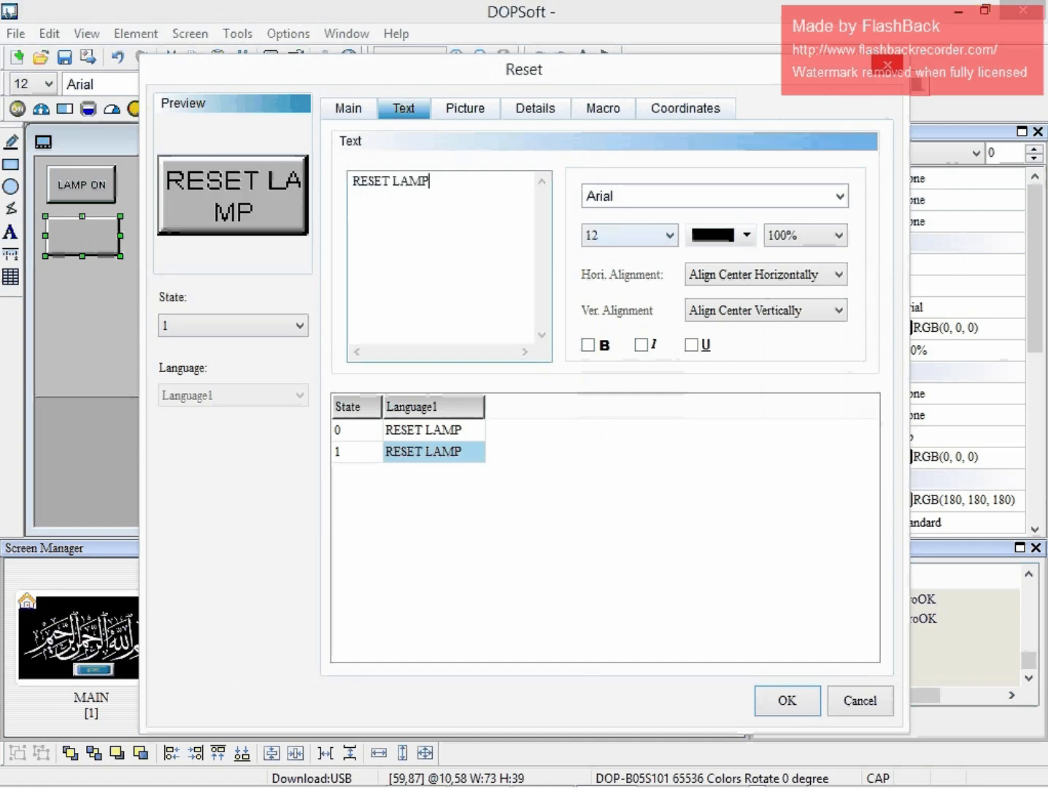
- Set the Reset button's state 1 font size to 10 to match state 0 and accept the settings
{"action": "left_click", "coordinate": [298, 326]}
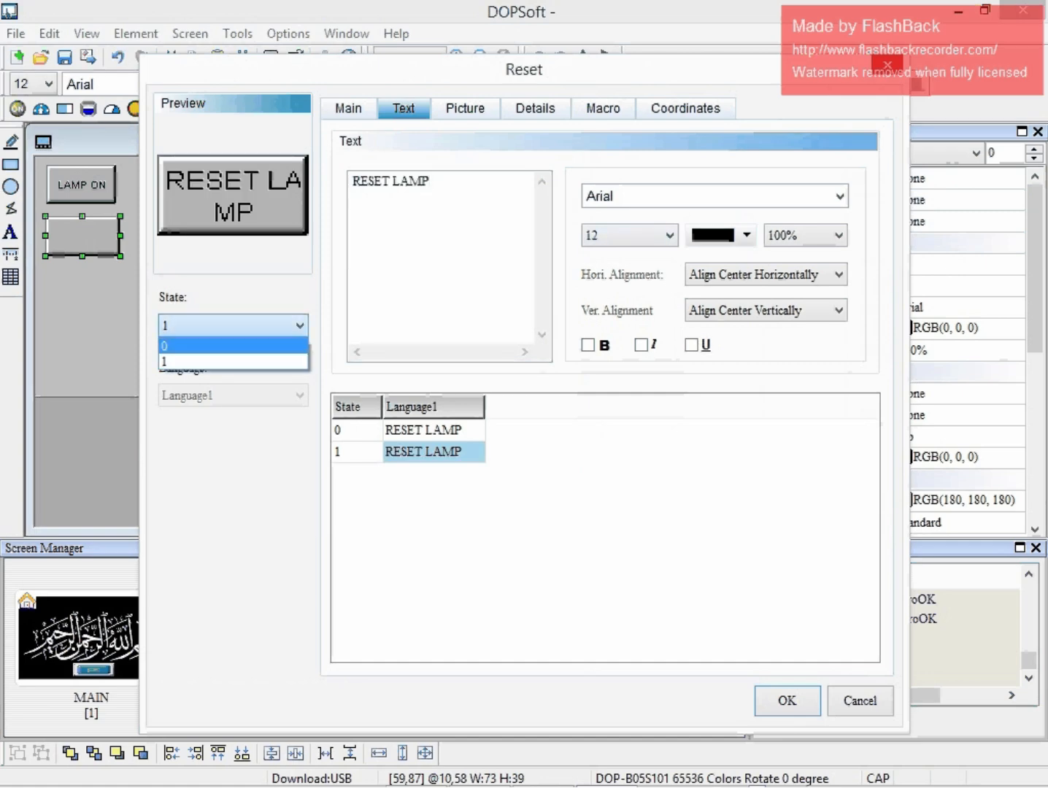
{"action": "left_click", "coordinate": [219, 346]}
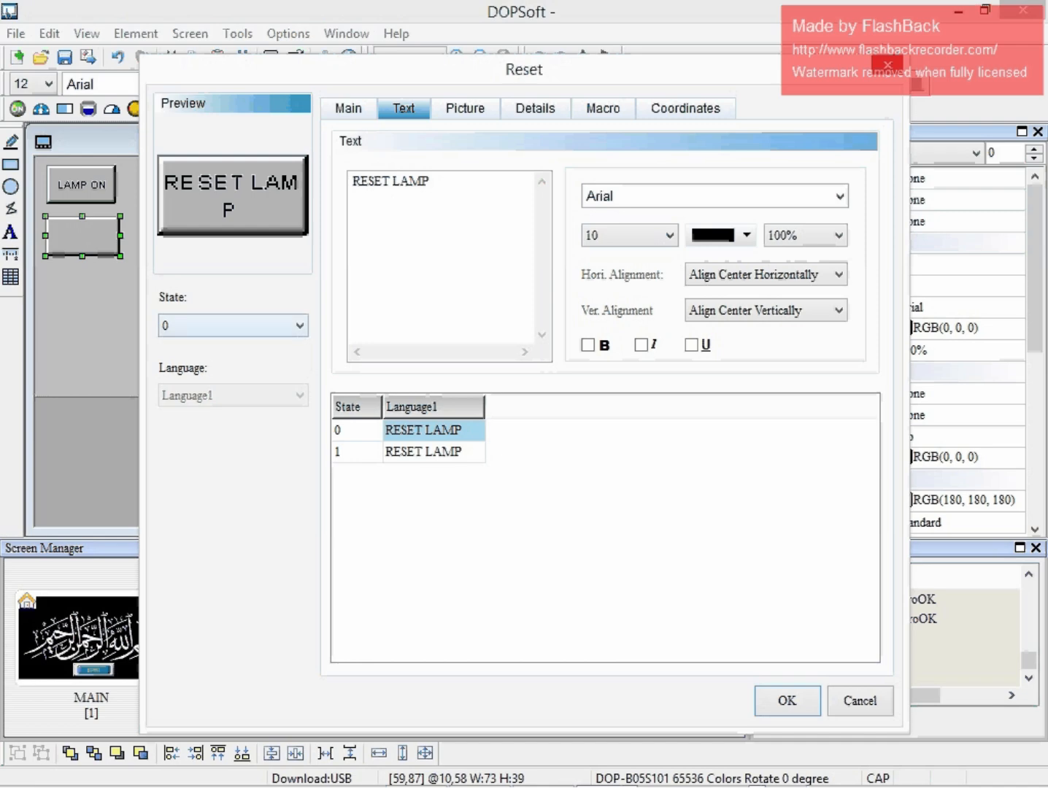
{"action": "left_click", "coordinate": [299, 325]}
{"action": "left_click", "coordinate": [218, 362]}
{"action": "left_click", "coordinate": [627, 235]}
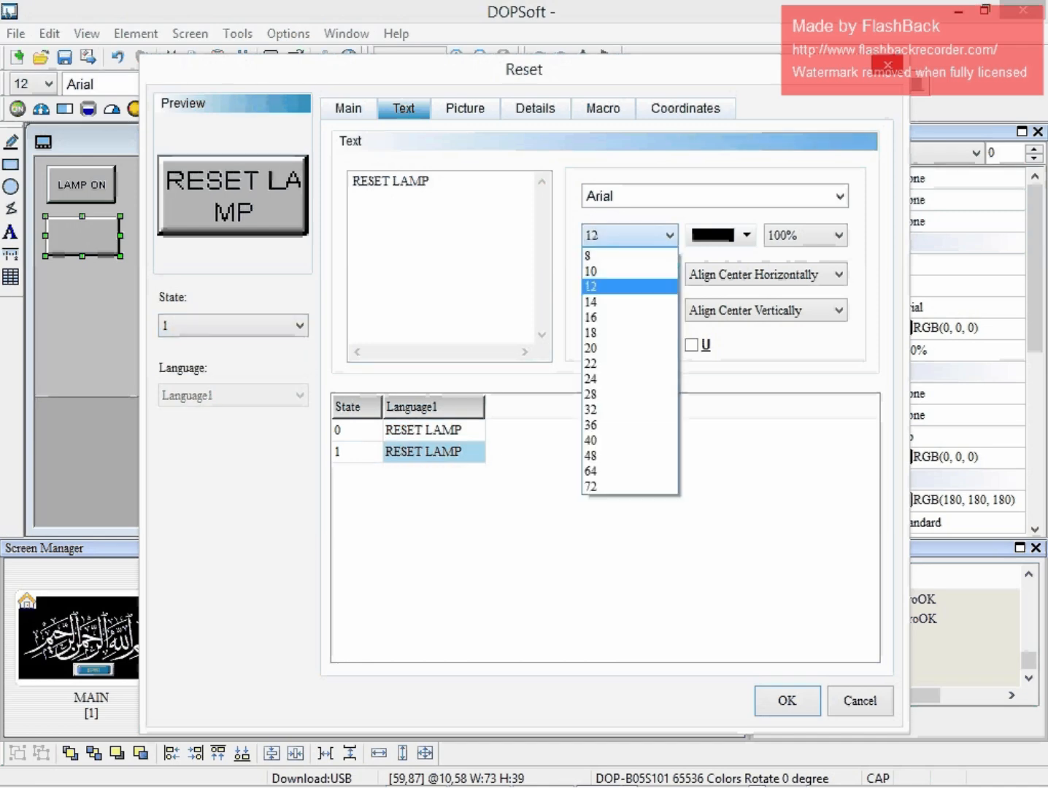
{"action": "left_click", "coordinate": [621, 271]}
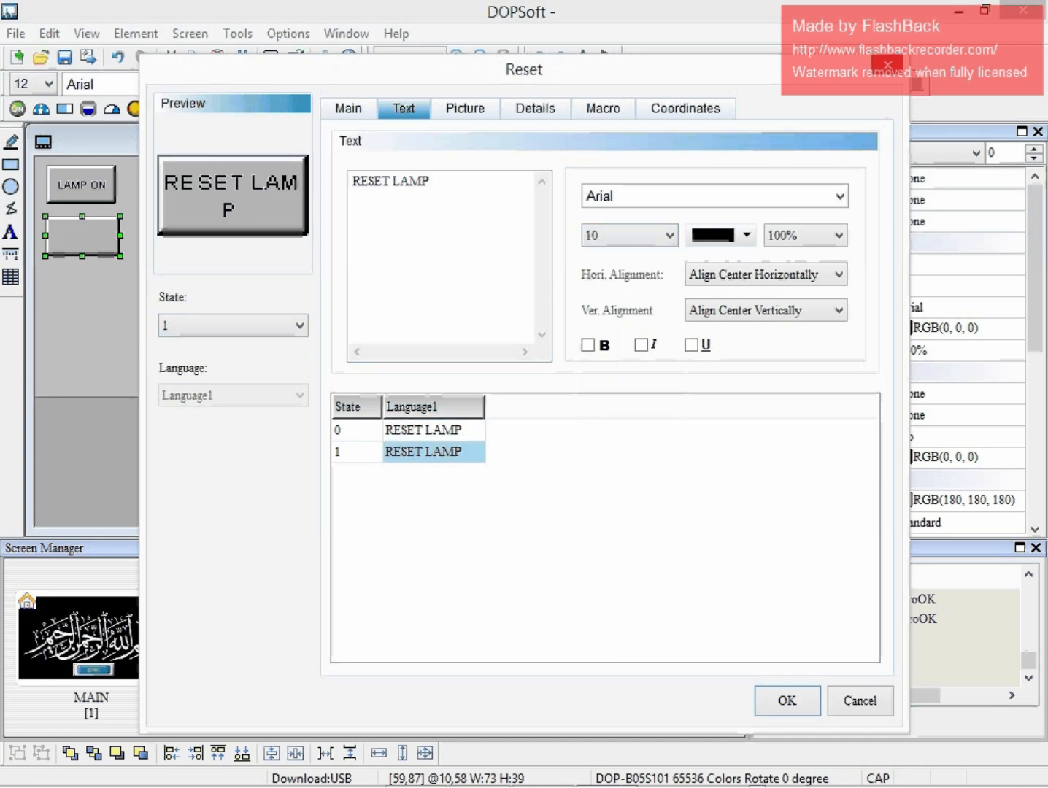
{"action": "left_click", "coordinate": [787, 701]}
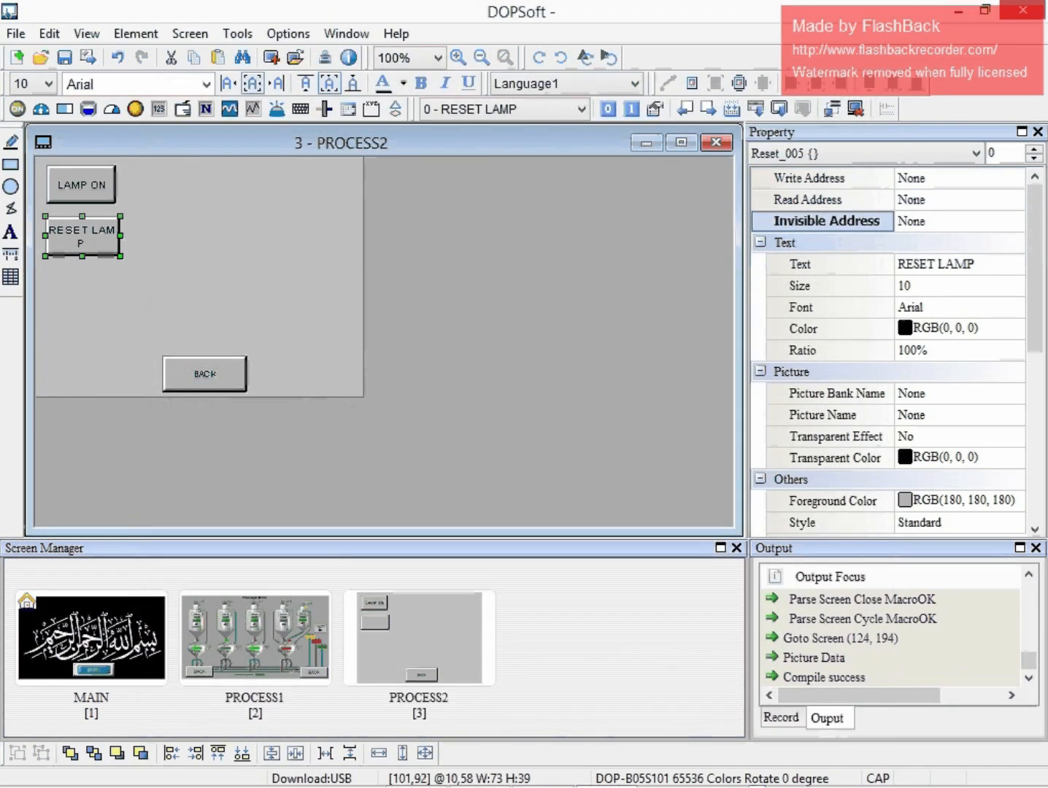
- Widen the RESET LAMP button to about 94 by 39 and move it up to about position 10, 54
{"action": "mouse_move", "coordinate": [120, 234]}
{"action": "left_mouse_down"}
{"action": "mouse_move", "coordinate": [142, 233]}
{"action": "mouse_move", "coordinate": [116, 238]}
{"action": "left_mouse_up"}
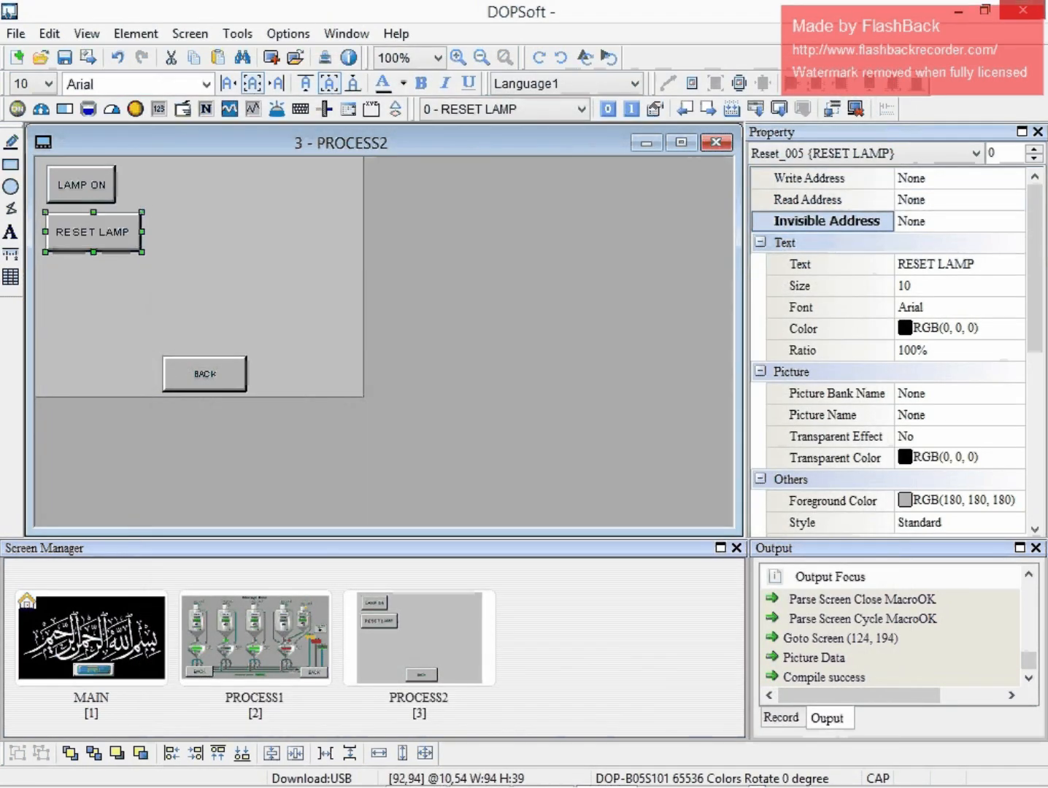
{"action": "left_click", "coordinate": [175, 251]}
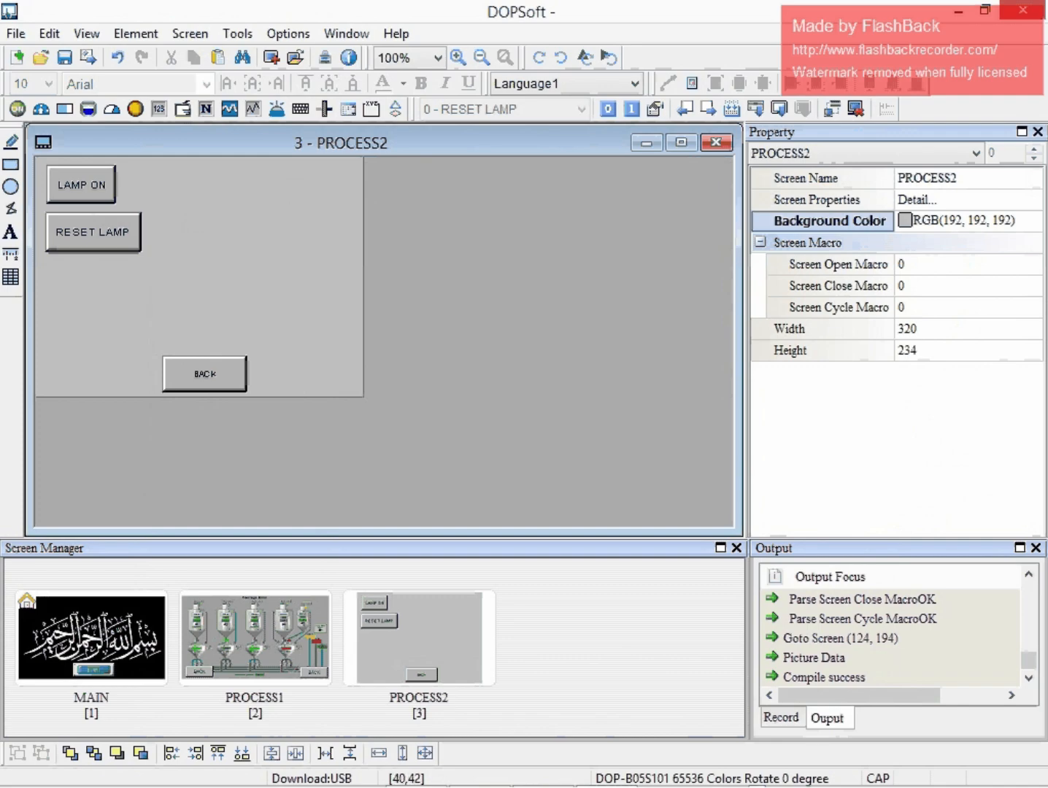
- Check the LAMP ON button's addresses and set the RESET LAMP button's write address to Q 0.0 on Link1
{"action": "double_click", "coordinate": [86, 188]}
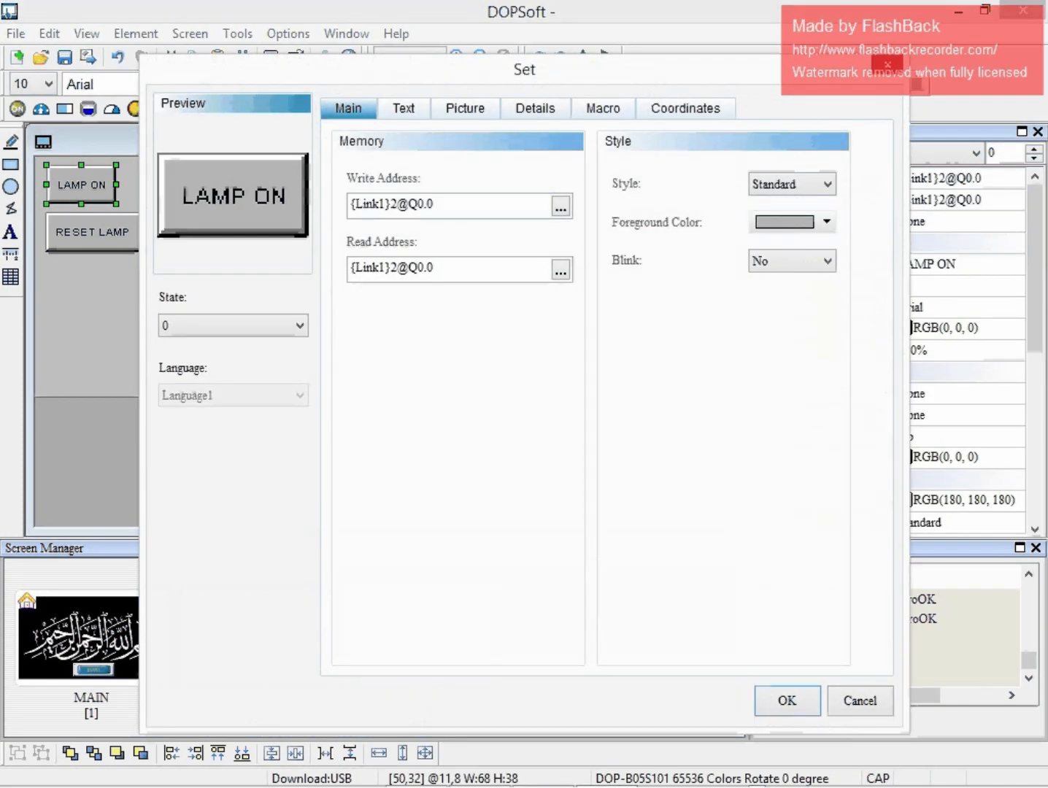
{"action": "left_click", "coordinate": [787, 700]}
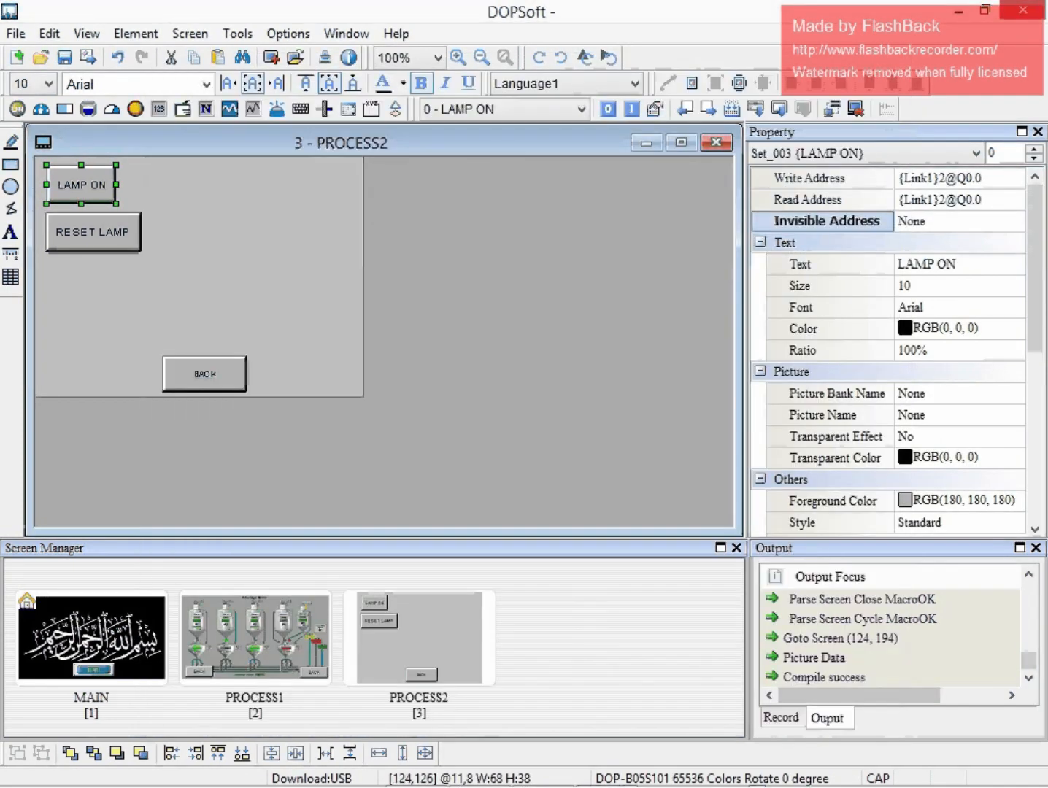
{"action": "double_click", "coordinate": [92, 232]}
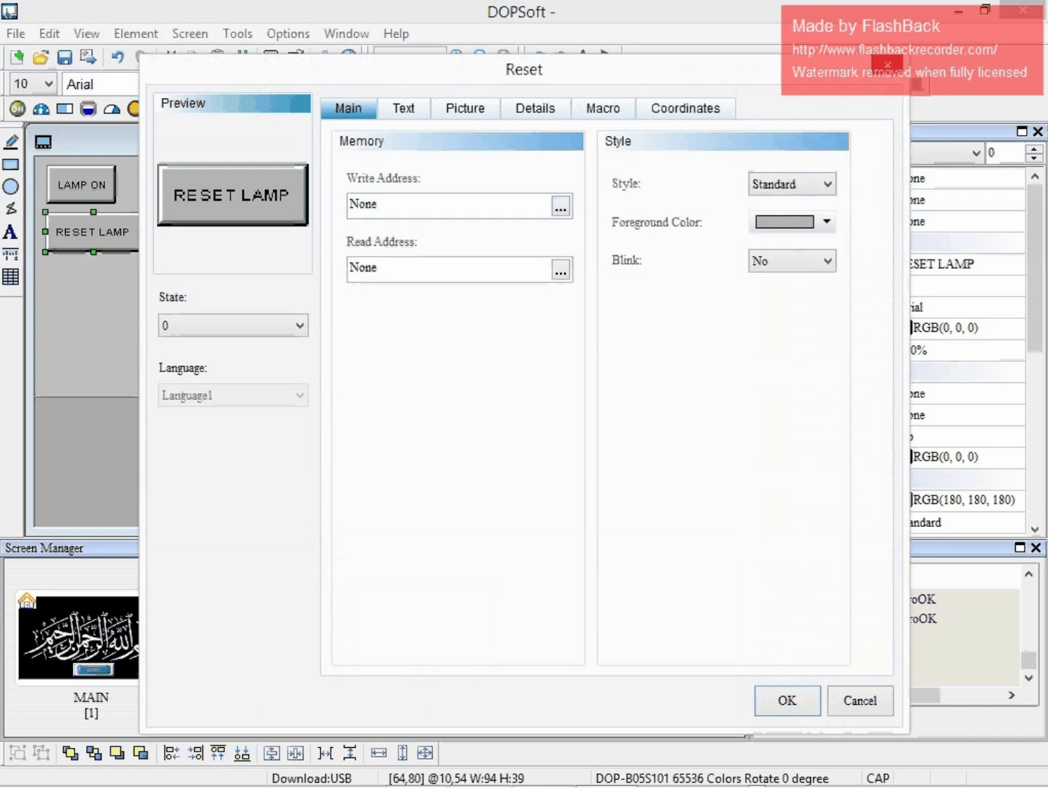
{"action": "left_click", "coordinate": [560, 208]}
{"action": "left_click", "coordinate": [633, 276]}
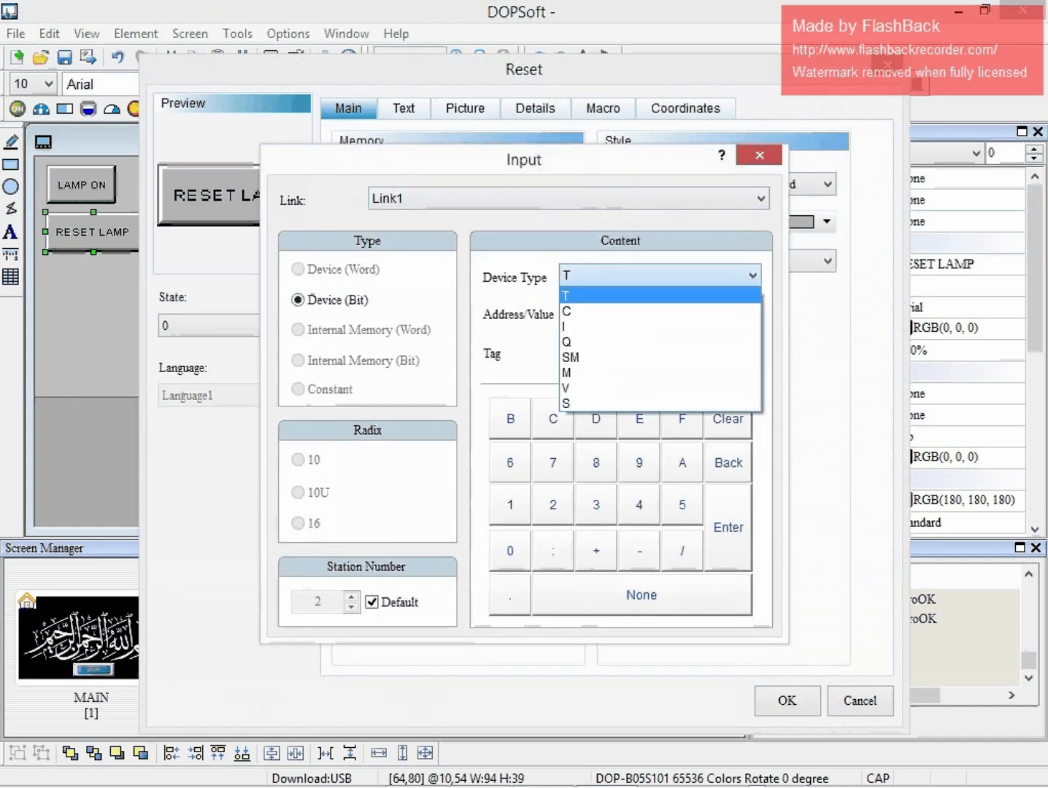
{"action": "left_click", "coordinate": [626, 342]}
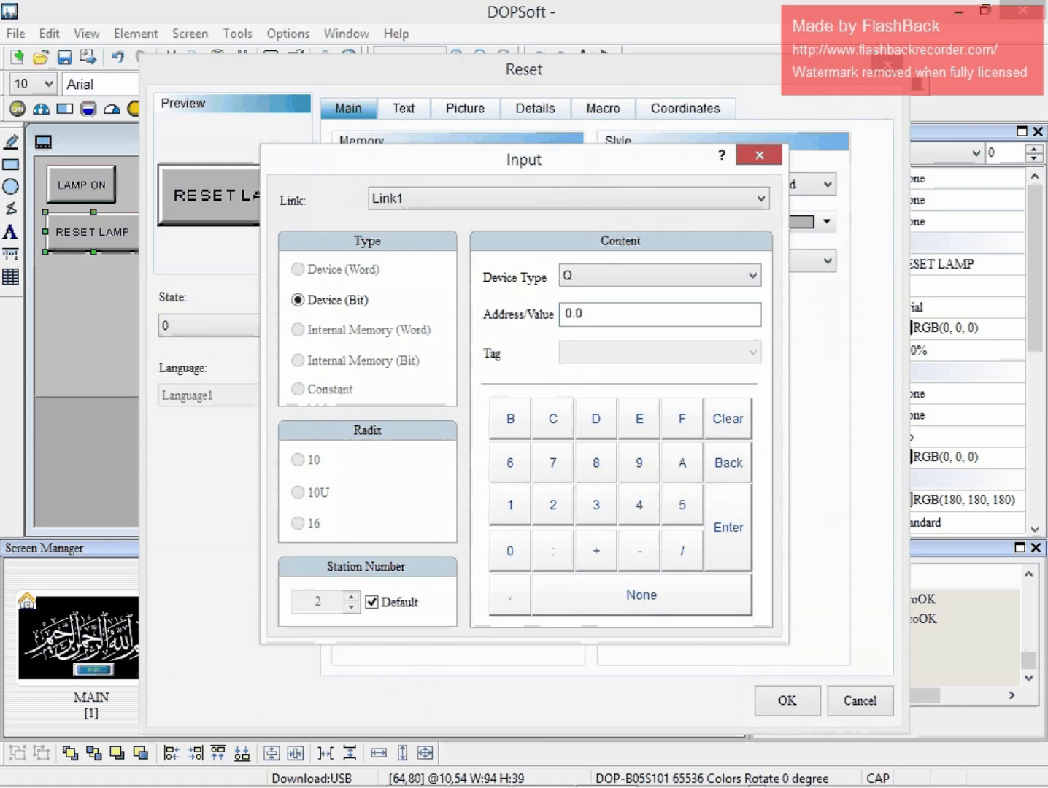
{"action": "key", "text": "Return"}
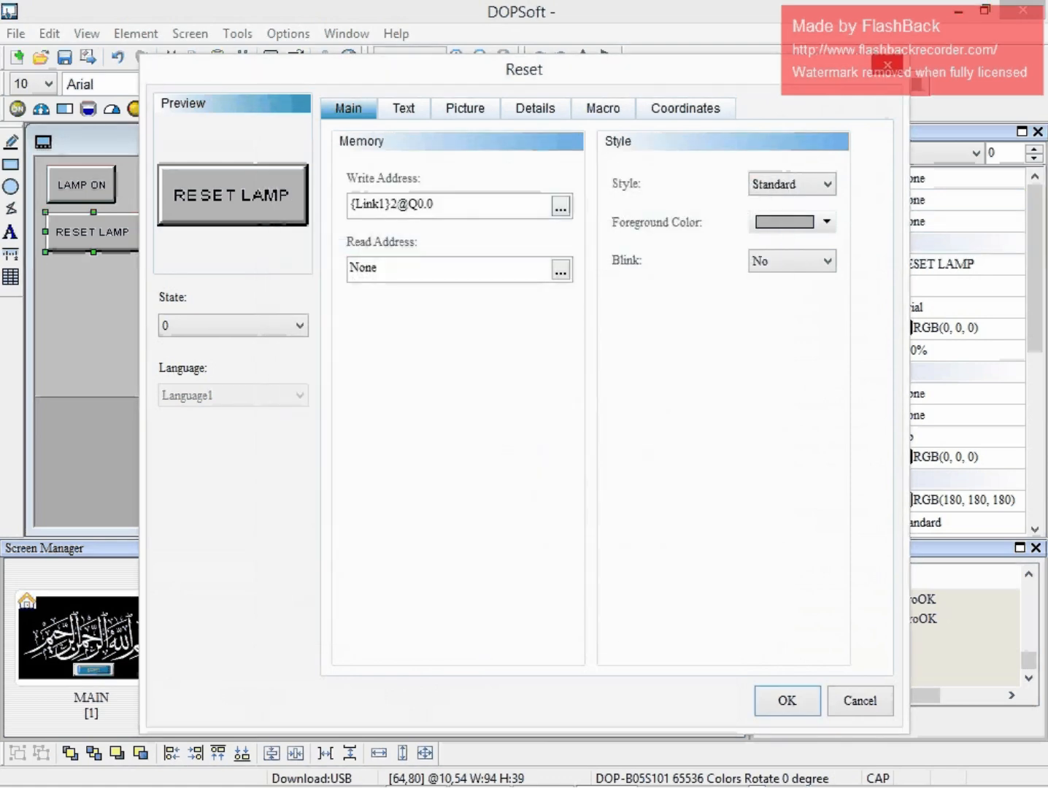
- Set the RESET LAMP button's read address to Q 0.0 on Link1 and accept the settings
{"action": "left_click", "coordinate": [560, 270]}
{"action": "left_click", "coordinate": [621, 276]}
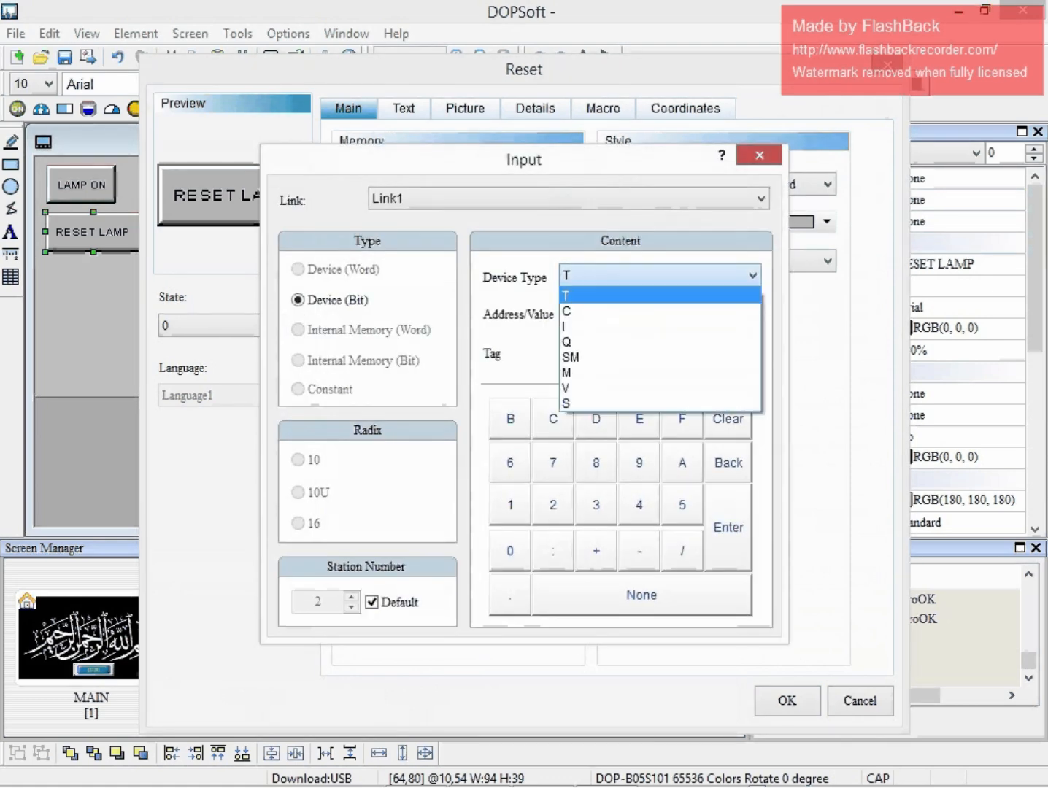
{"action": "left_click", "coordinate": [618, 342]}
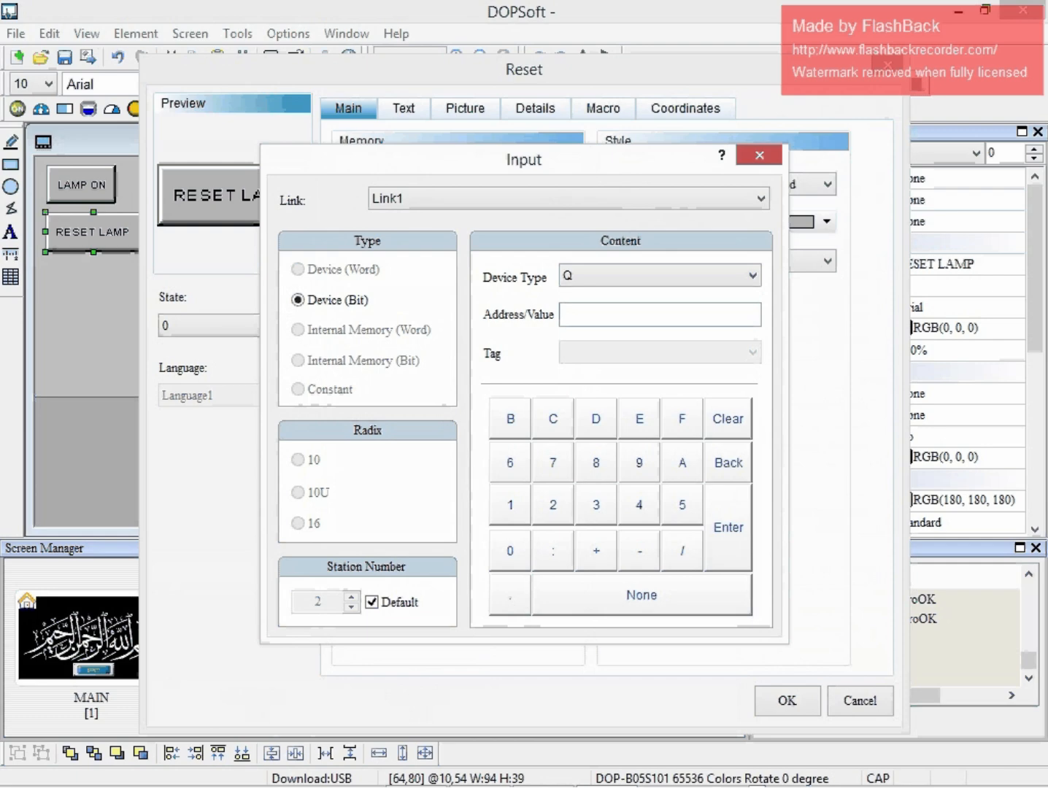
{"action": "key", "text": "Return"}
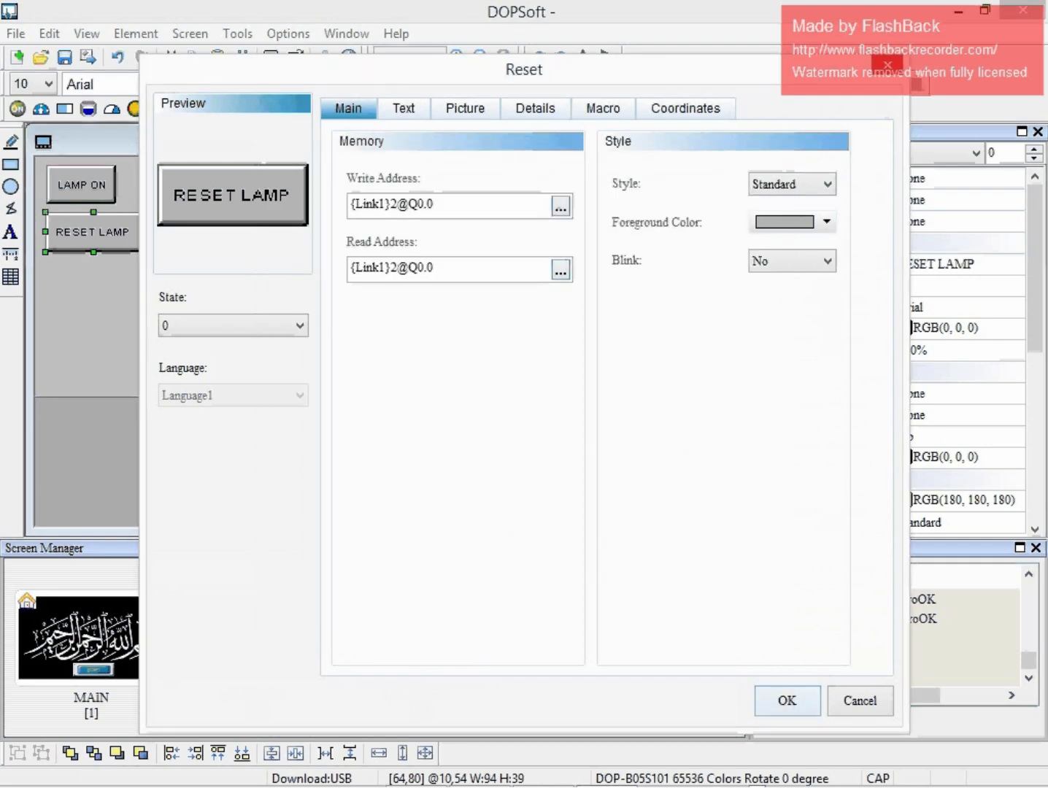
{"action": "left_click", "coordinate": [787, 701]}
{"action": "left_click", "coordinate": [242, 308]}
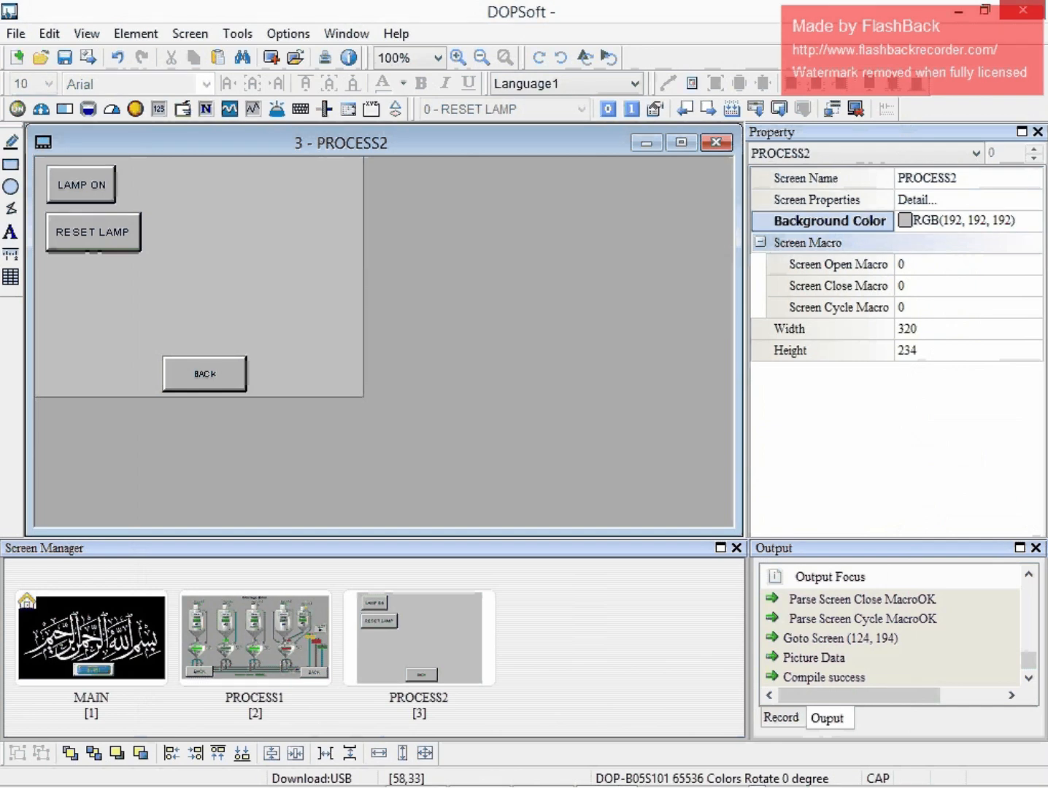
- Widen the LAMP ON button to about 93 by 38 to match the RESET LAMP button below it
{"action": "left_click", "coordinate": [95, 190]}
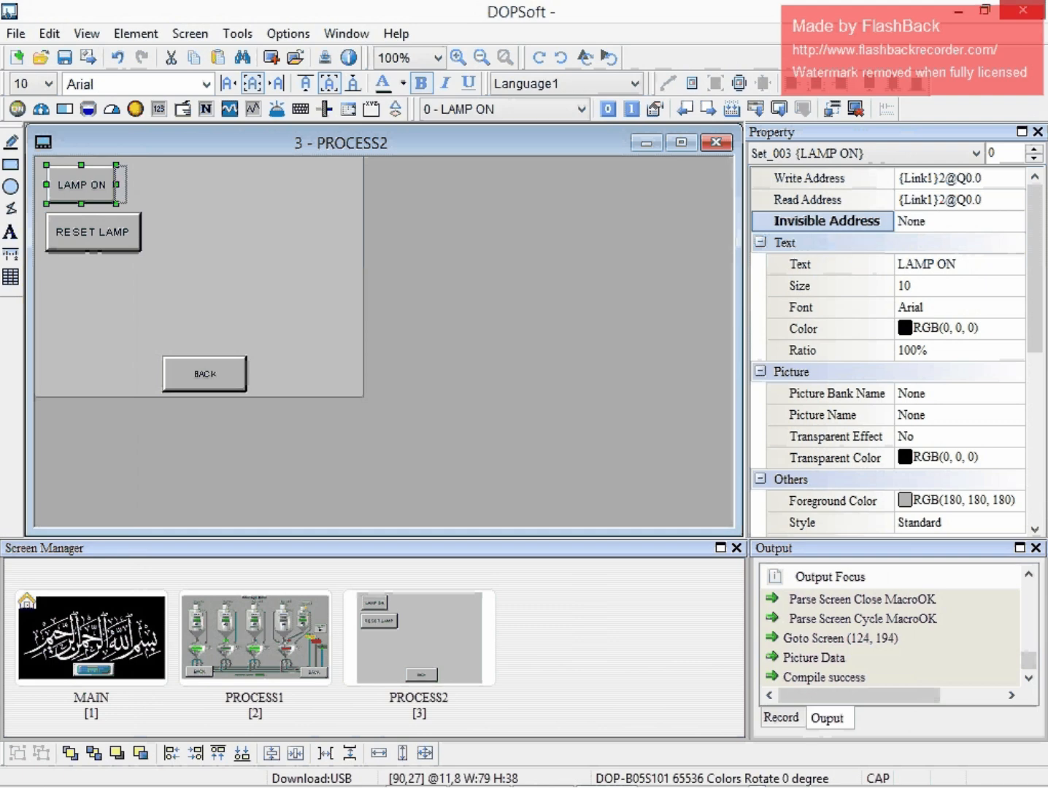
{"action": "left_click_drag", "start_coordinate": [127, 185], "coordinate": [138, 186]}
{"action": "double_click", "coordinate": [137, 185]}
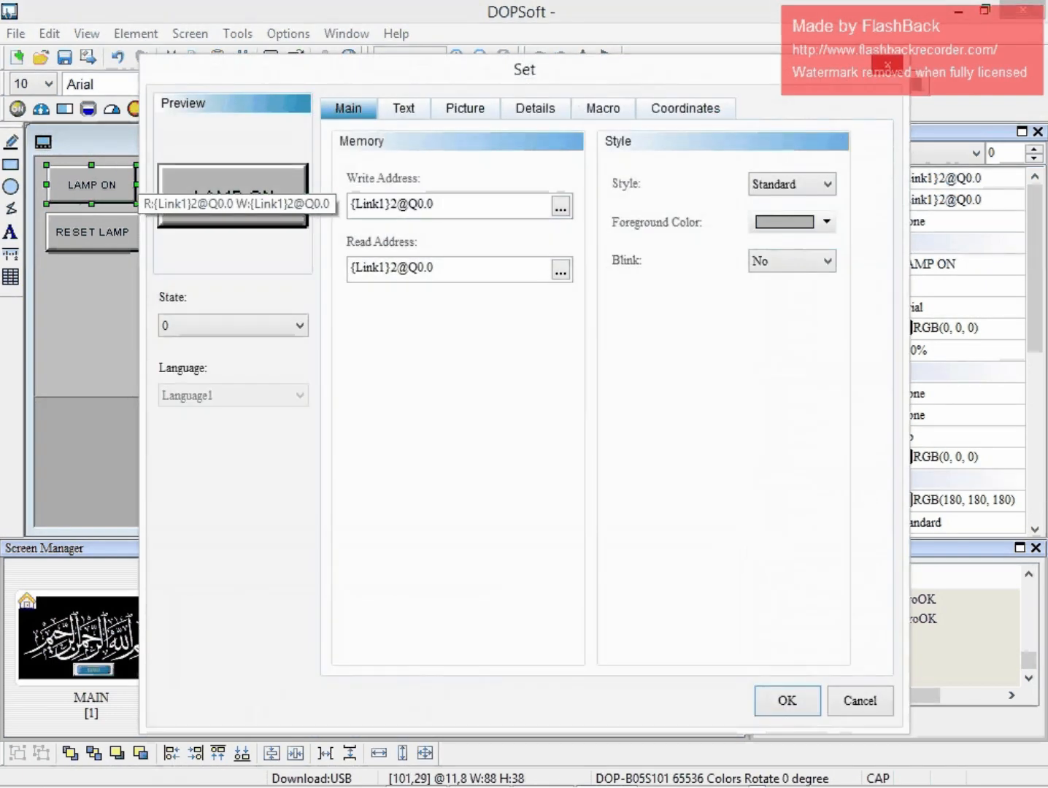
{"action": "left_click", "coordinate": [787, 702]}
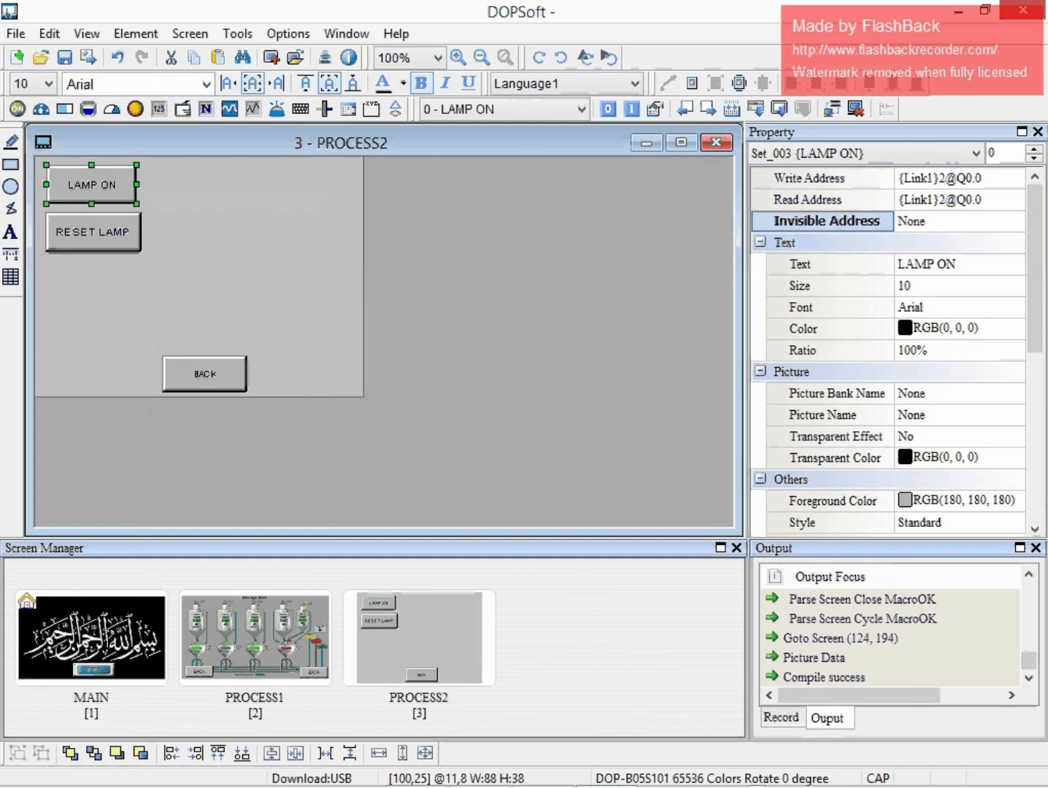
{"action": "left_click", "coordinate": [192, 218]}
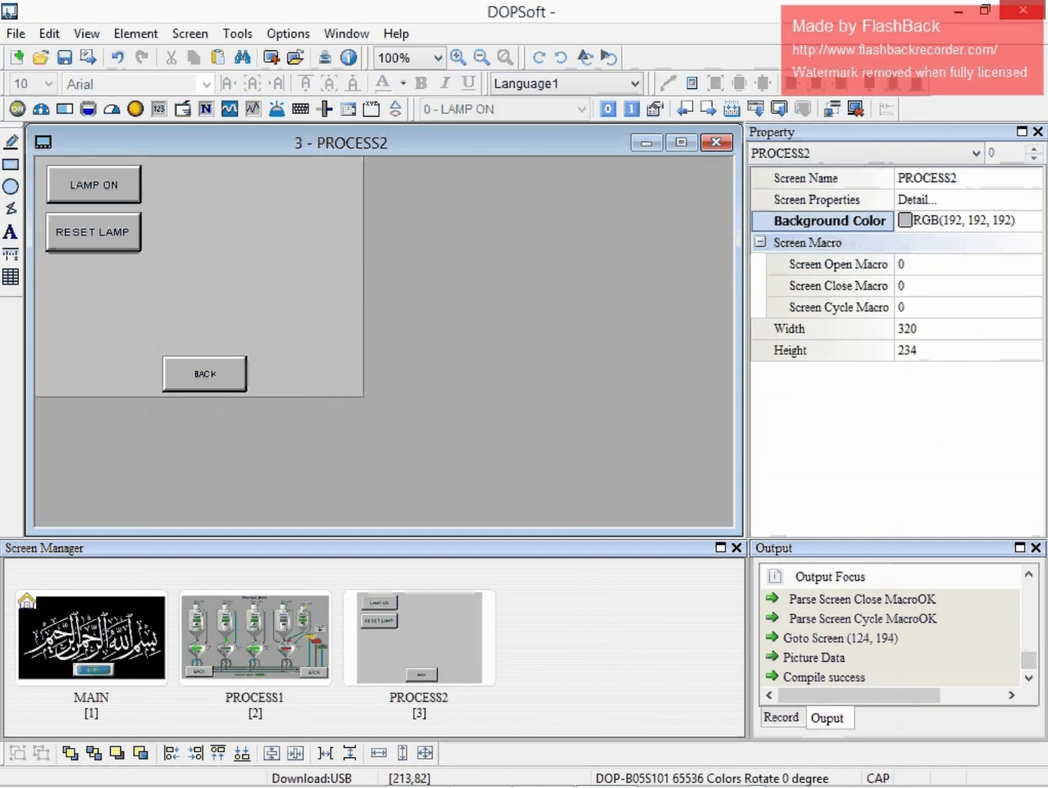
- Check the write and read addresses of the LAMP ON and RESET LAMP buttons
{"action": "double_click", "coordinate": [76, 187]}
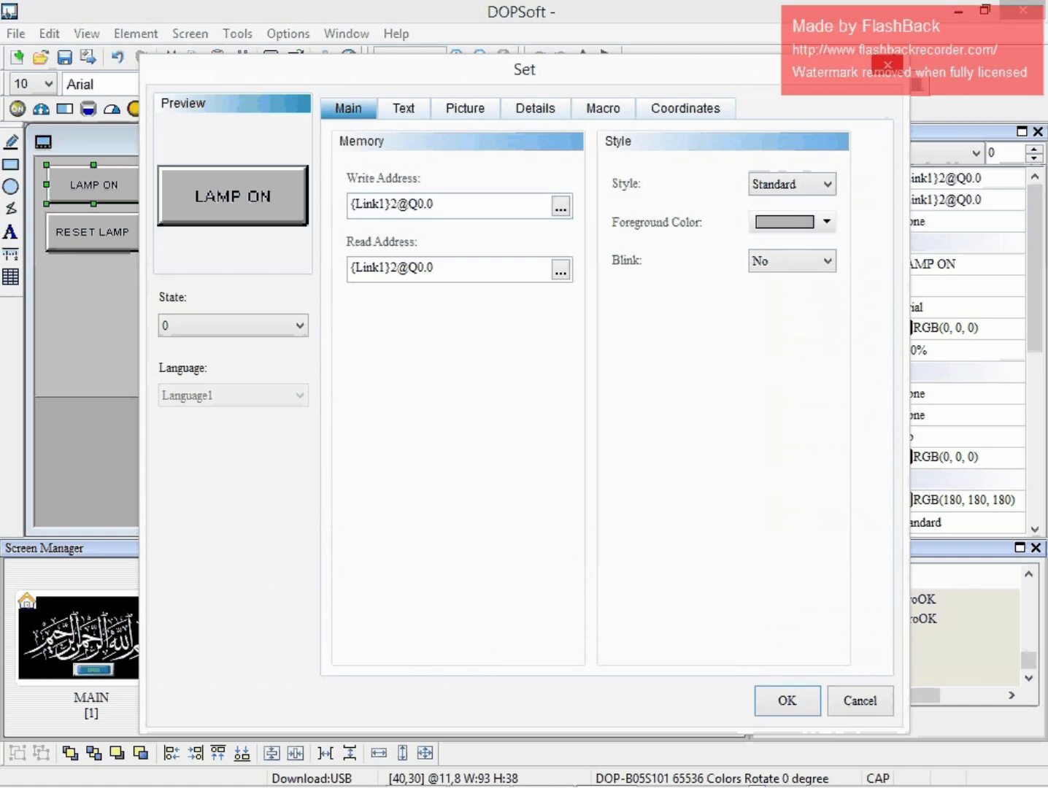
{"action": "left_click", "coordinate": [788, 702]}
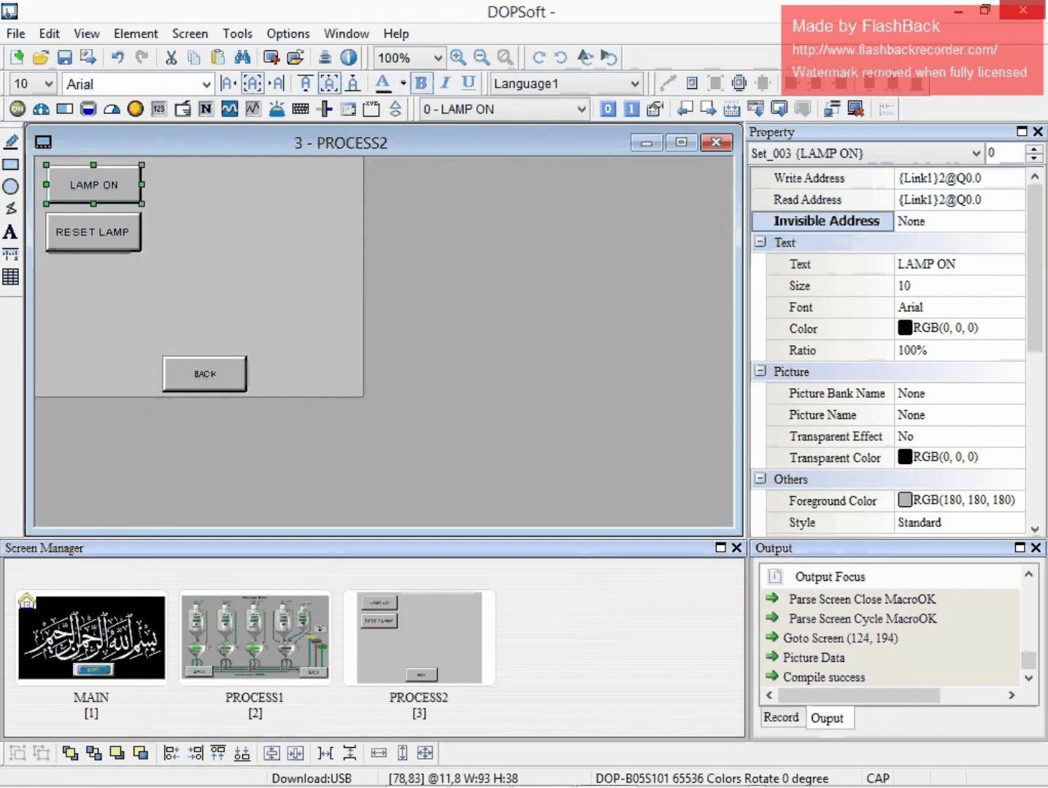
{"action": "double_click", "coordinate": [93, 232]}
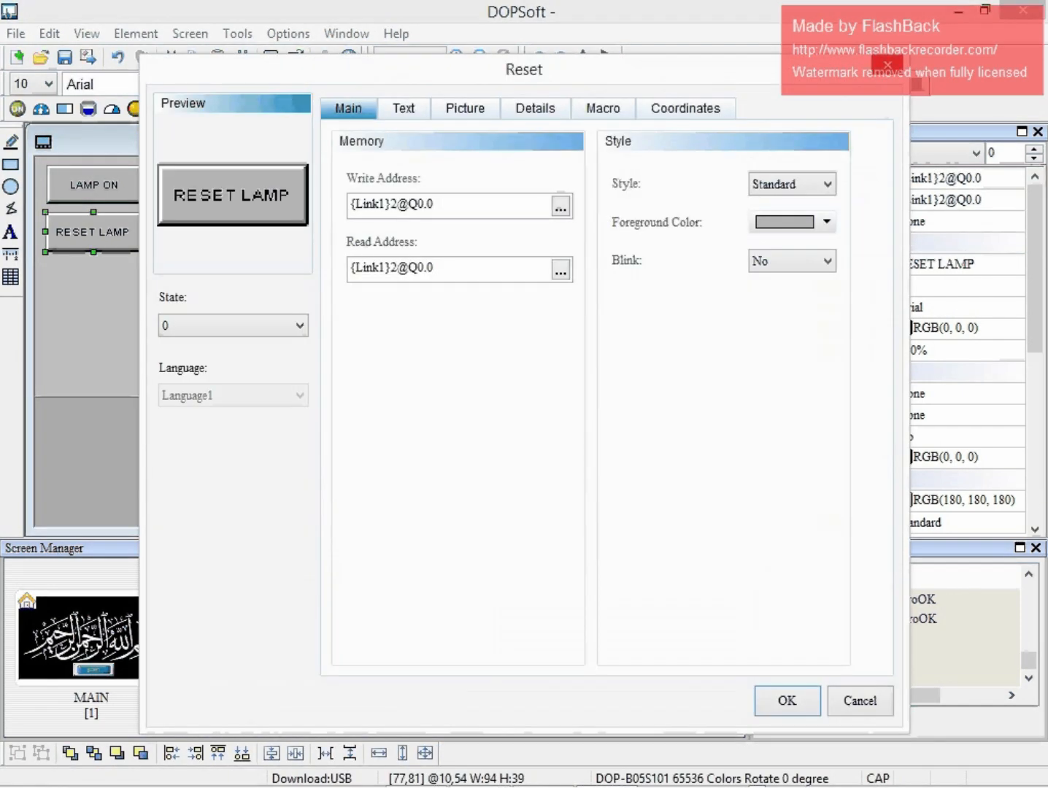
{"action": "left_click", "coordinate": [788, 701]}
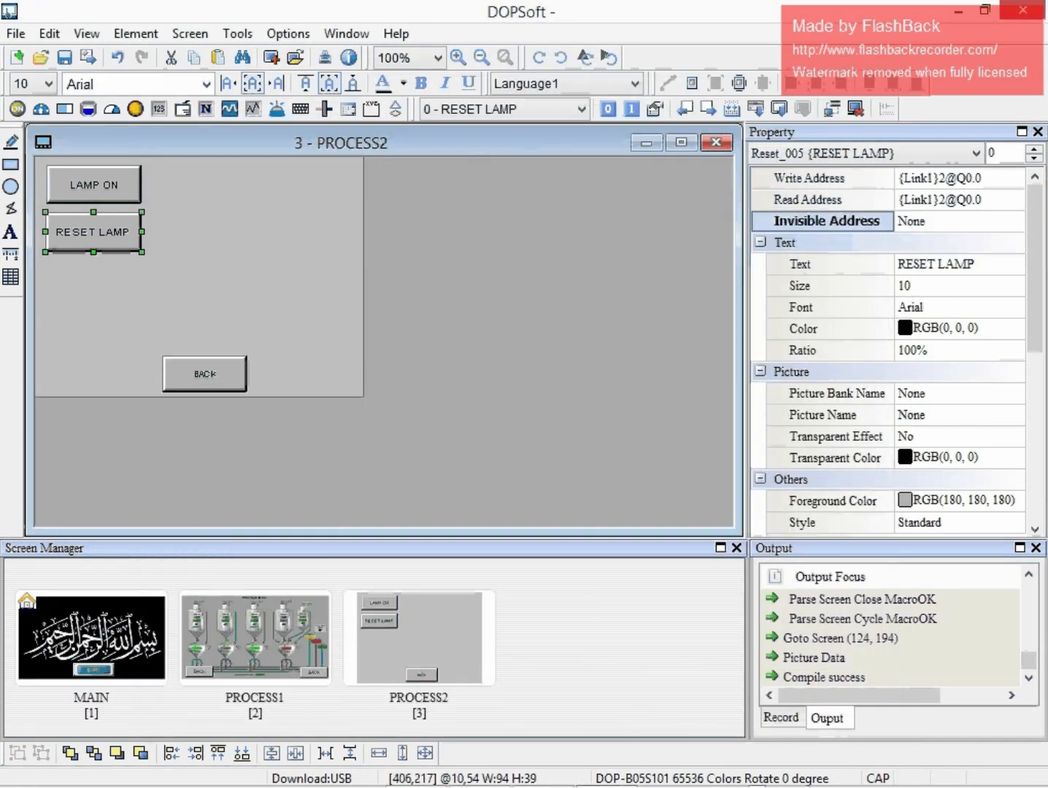
- Compile the project and download its screens to the HMI panel
{"action": "left_click", "coordinate": [731, 109]}
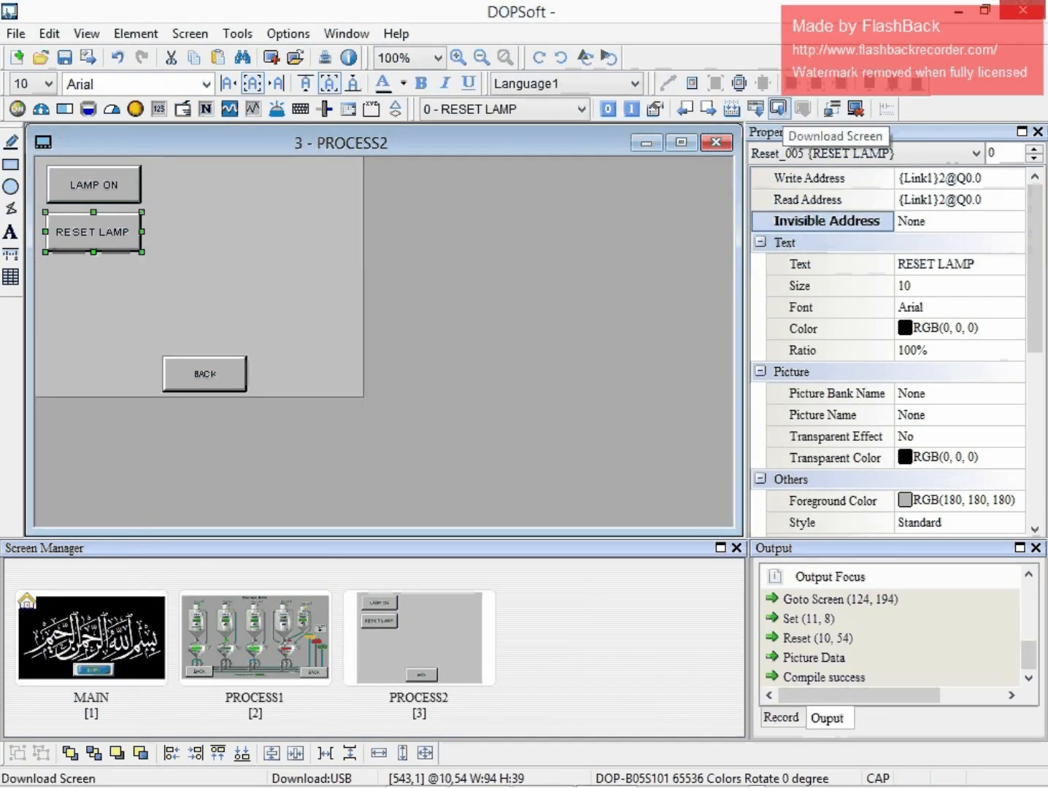
{"action": "left_click", "coordinate": [779, 109]}
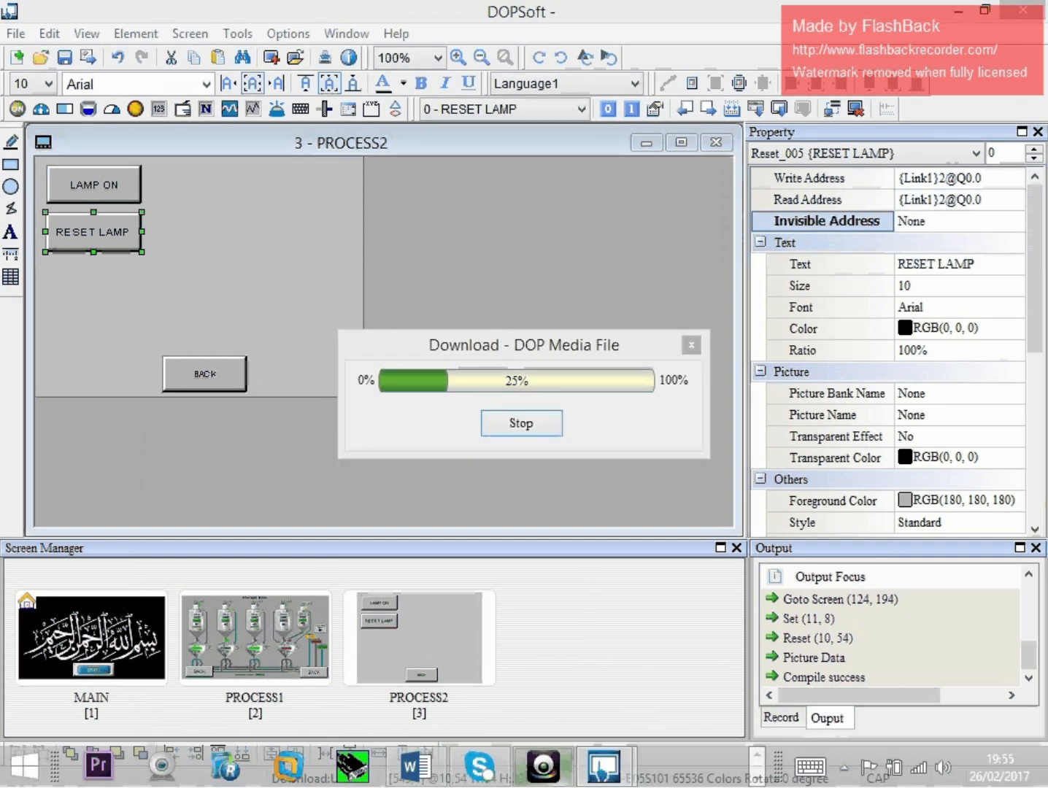
- Switch to CyberLink YouCam and watch the HMI panel in the full-screen camera view, then restore the normal view
{"action": "left_click", "coordinate": [543, 767]}
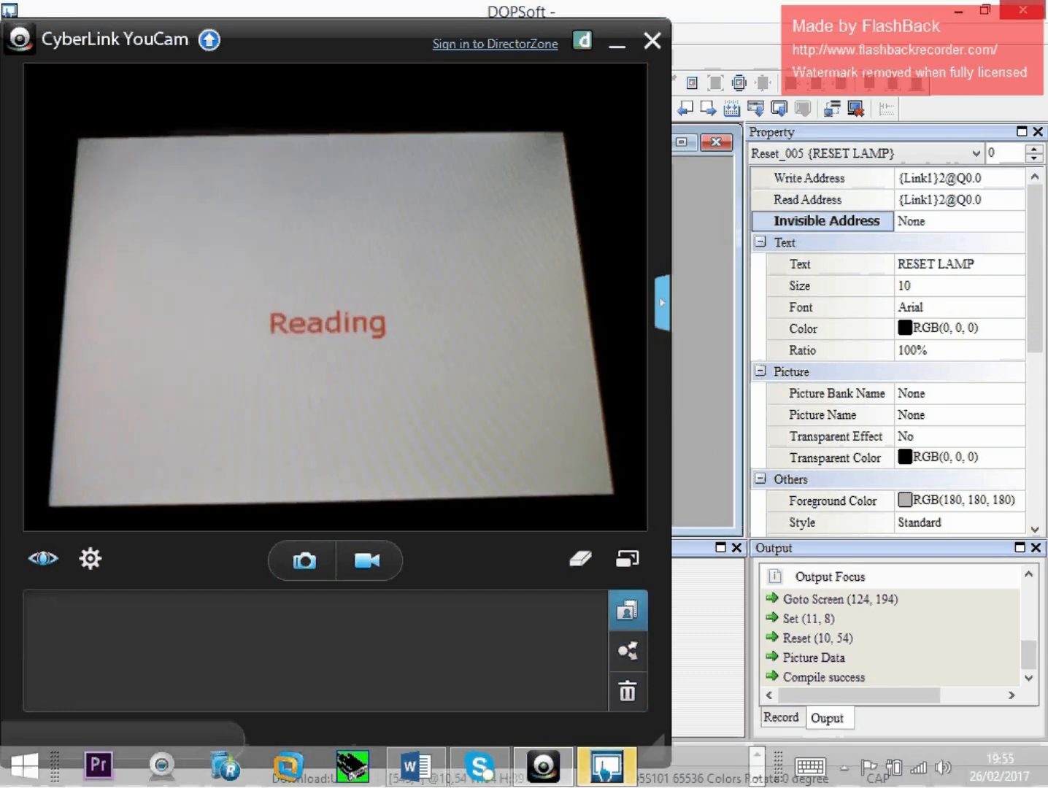
{"action": "left_click", "coordinate": [628, 560]}
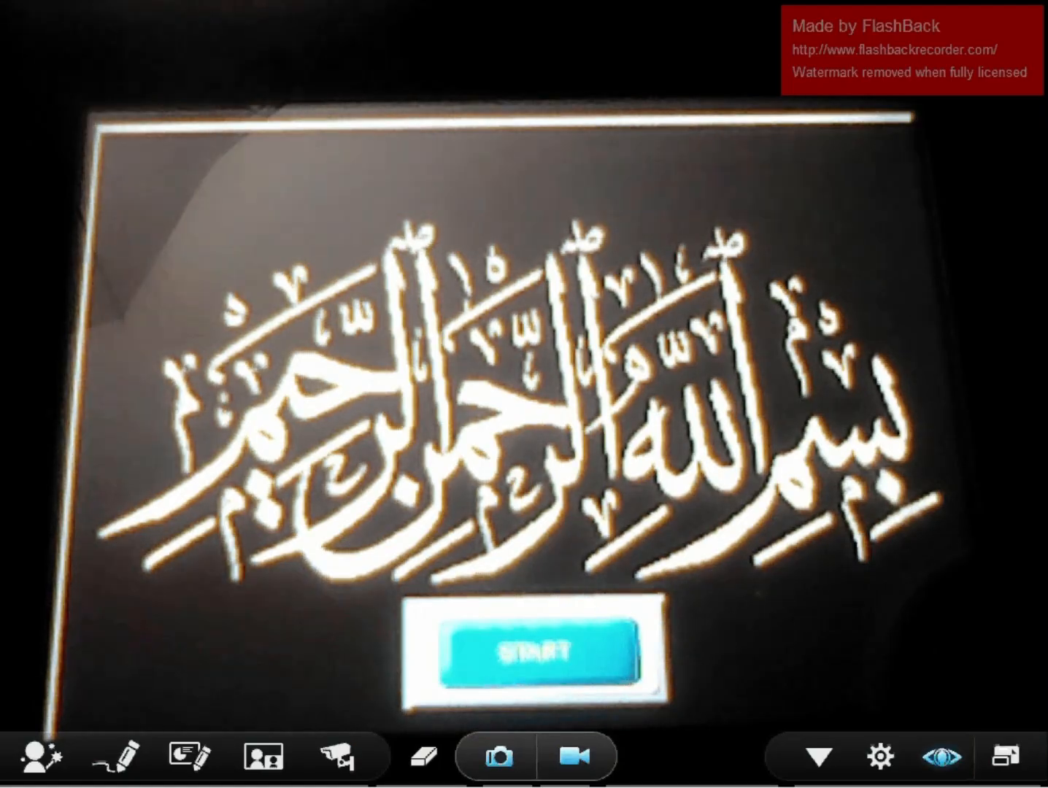
{"action": "left_click", "coordinate": [1005, 756]}
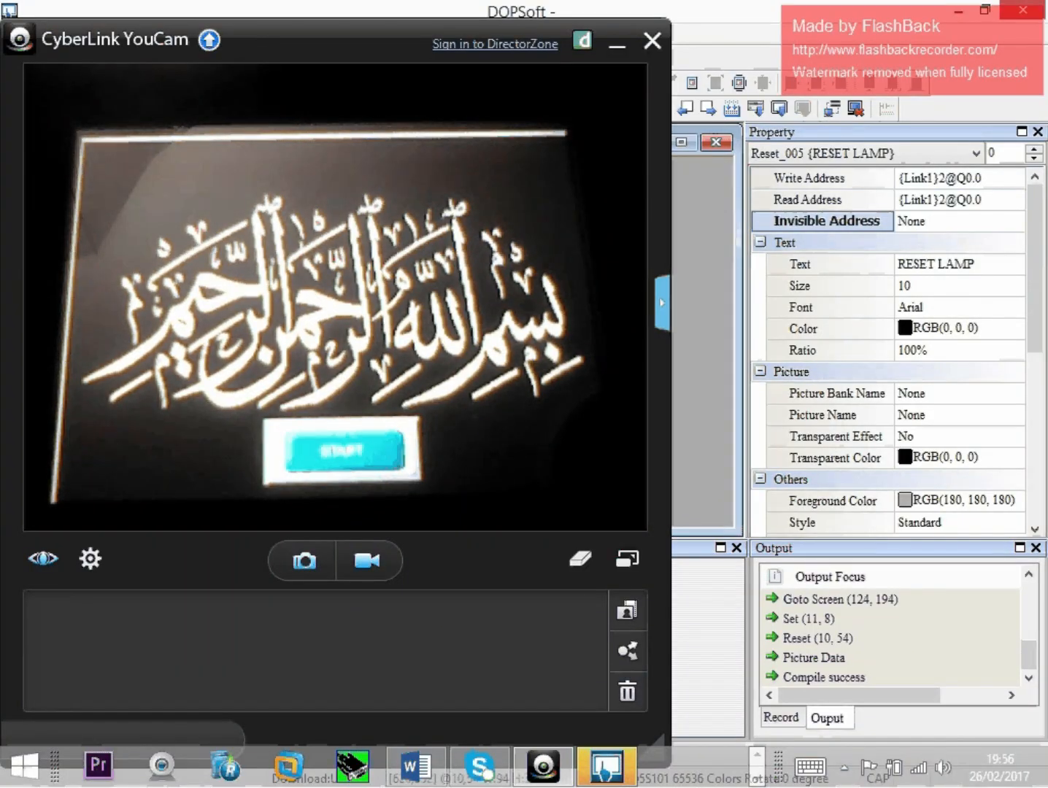
- Return to DOPSoft and draw a Momentary button about 95 by 37 below the RESET LAMP button on the PROCESS2 screen
{"action": "left_click", "coordinate": [607, 767]}
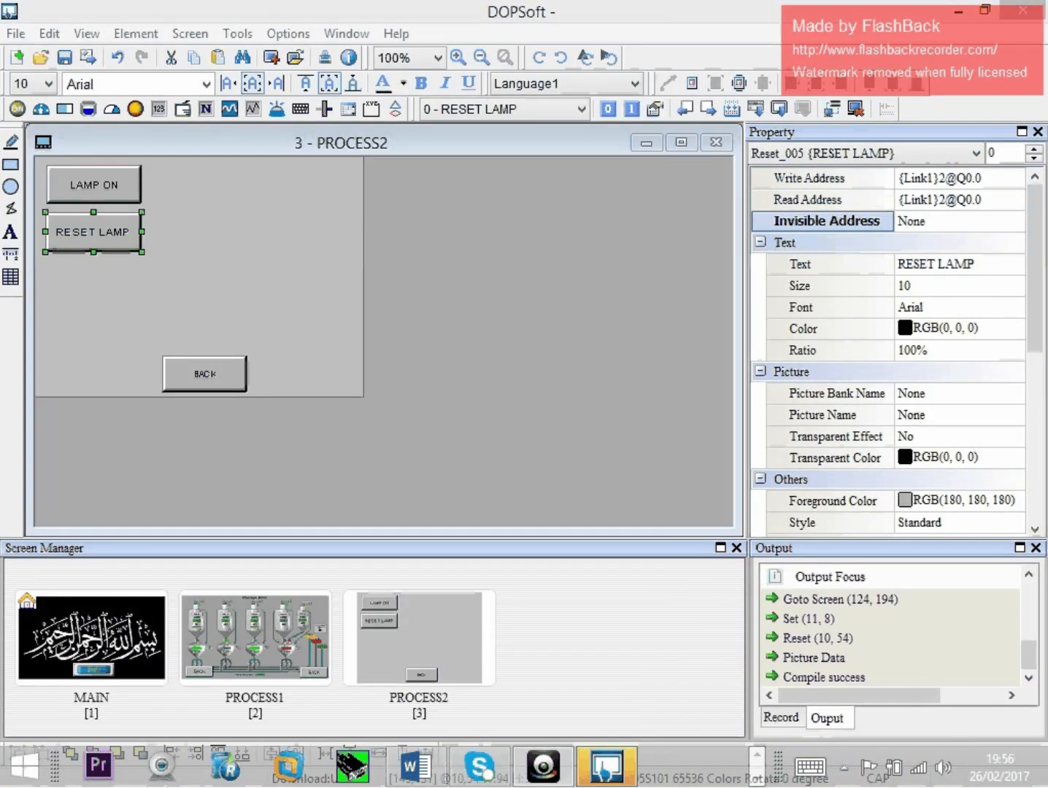
{"action": "left_click", "coordinate": [179, 272]}
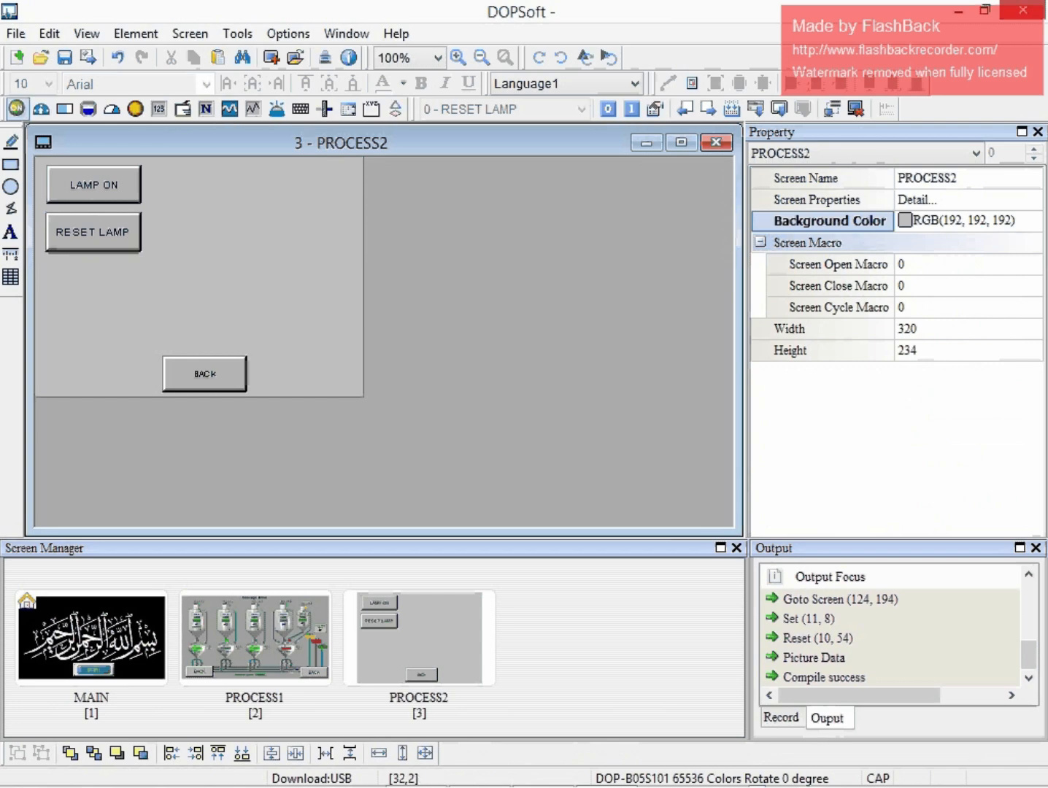
{"action": "left_click", "coordinate": [18, 109]}
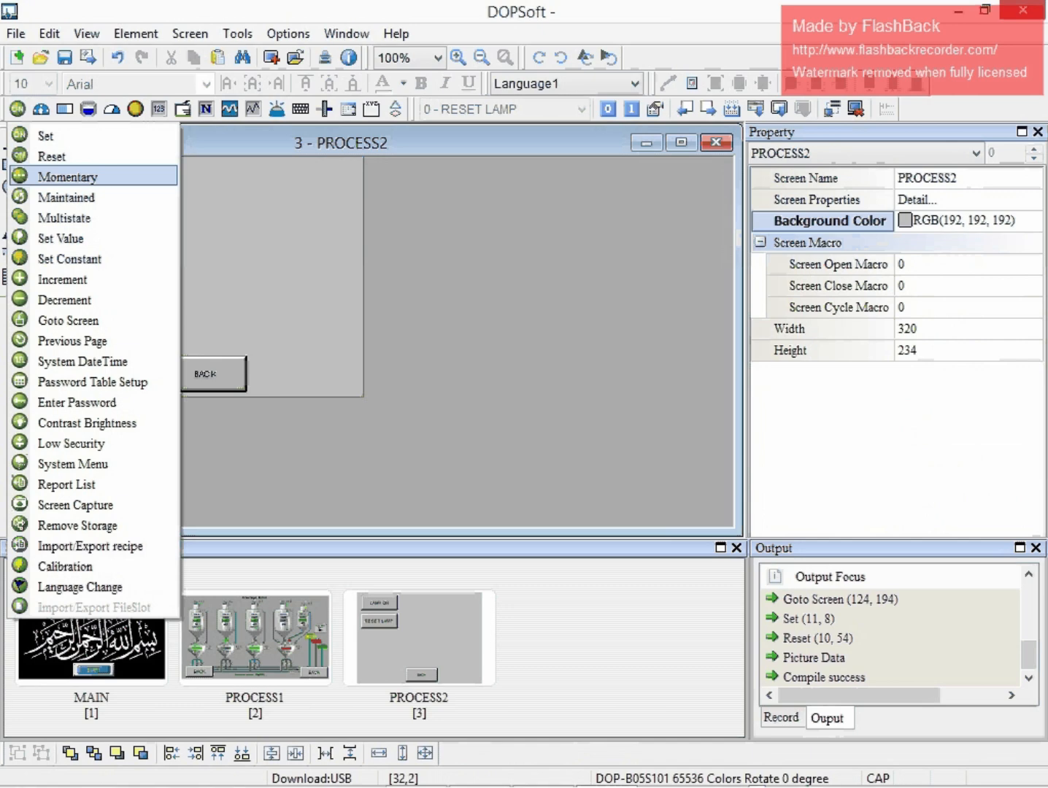
{"action": "left_click", "coordinate": [67, 177]}
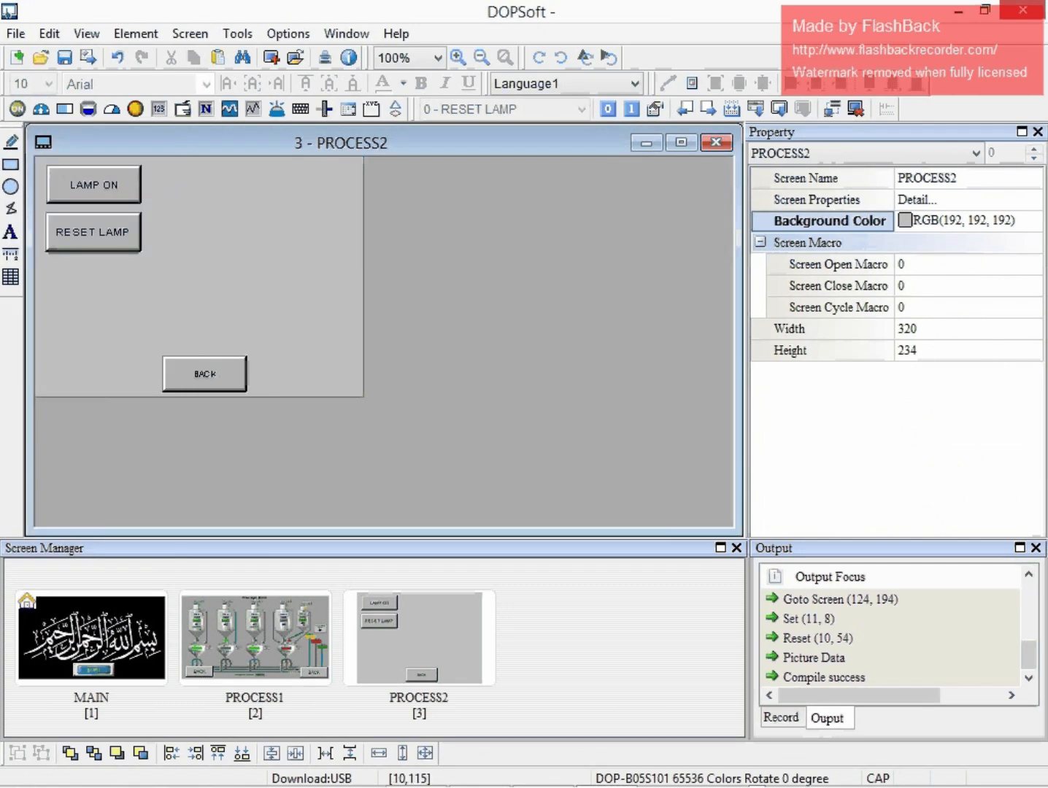
{"action": "left_click_drag", "start_coordinate": [46, 265], "coordinate": [145, 301]}
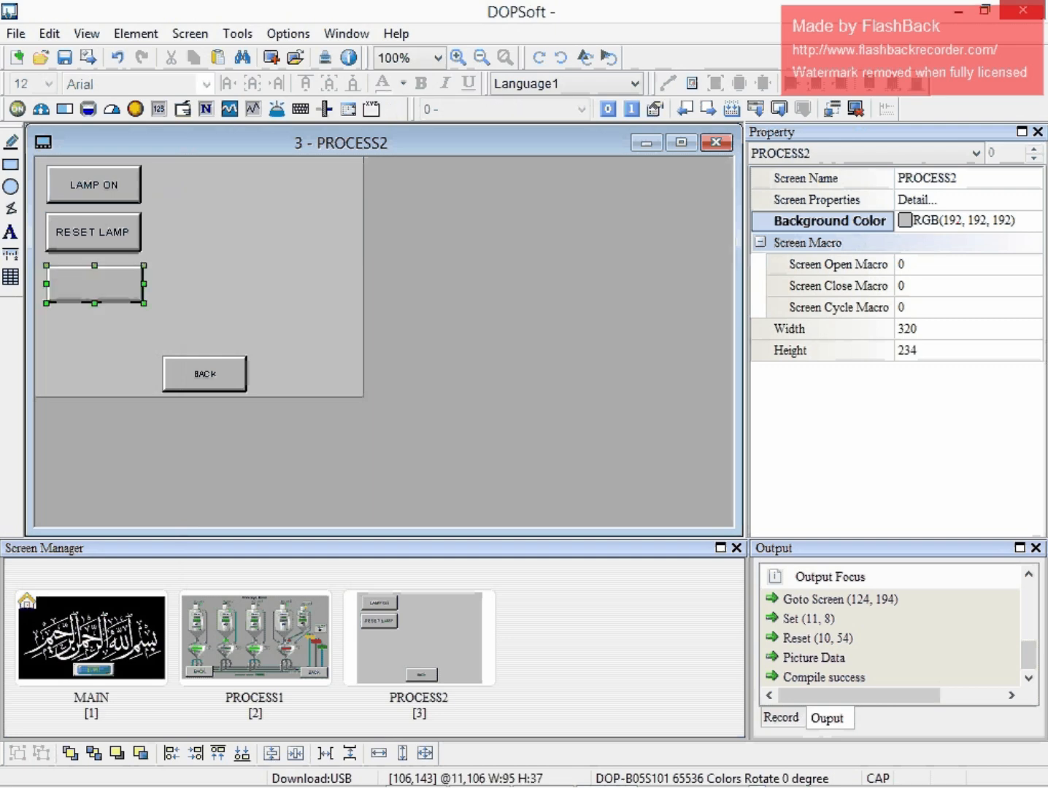
- Enter RESET as the state 0 text of the new Momentary button
{"action": "double_click", "coordinate": [125, 286]}
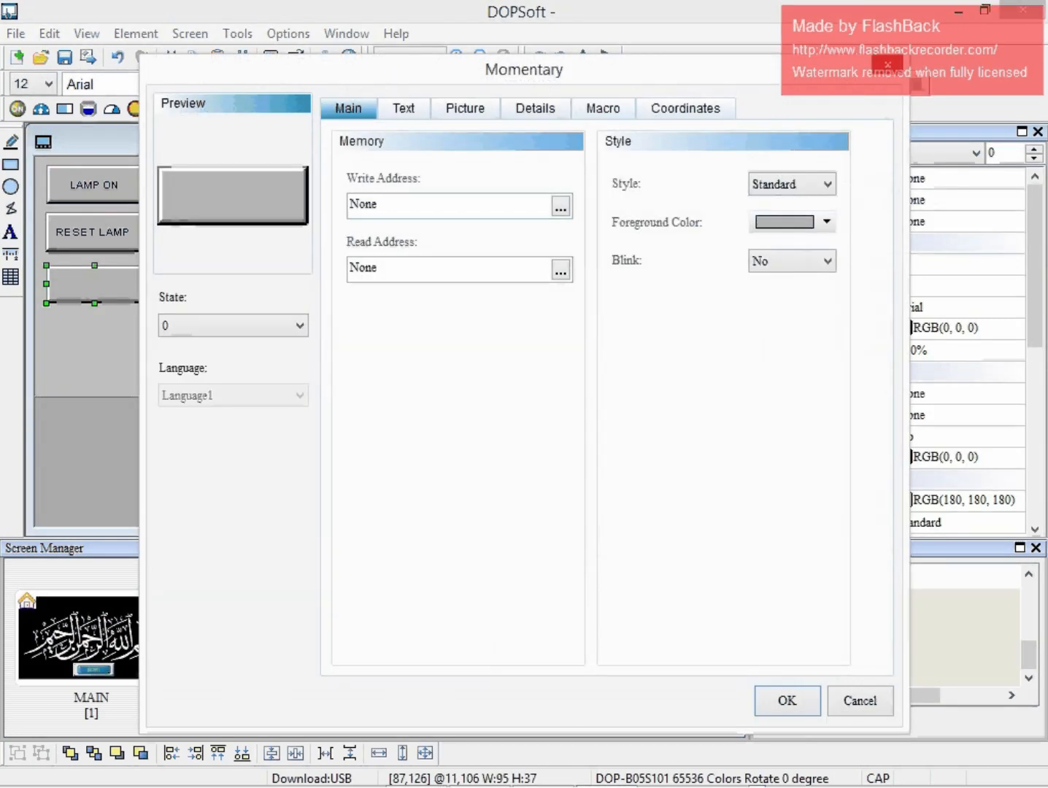
{"action": "left_click", "coordinate": [403, 108]}
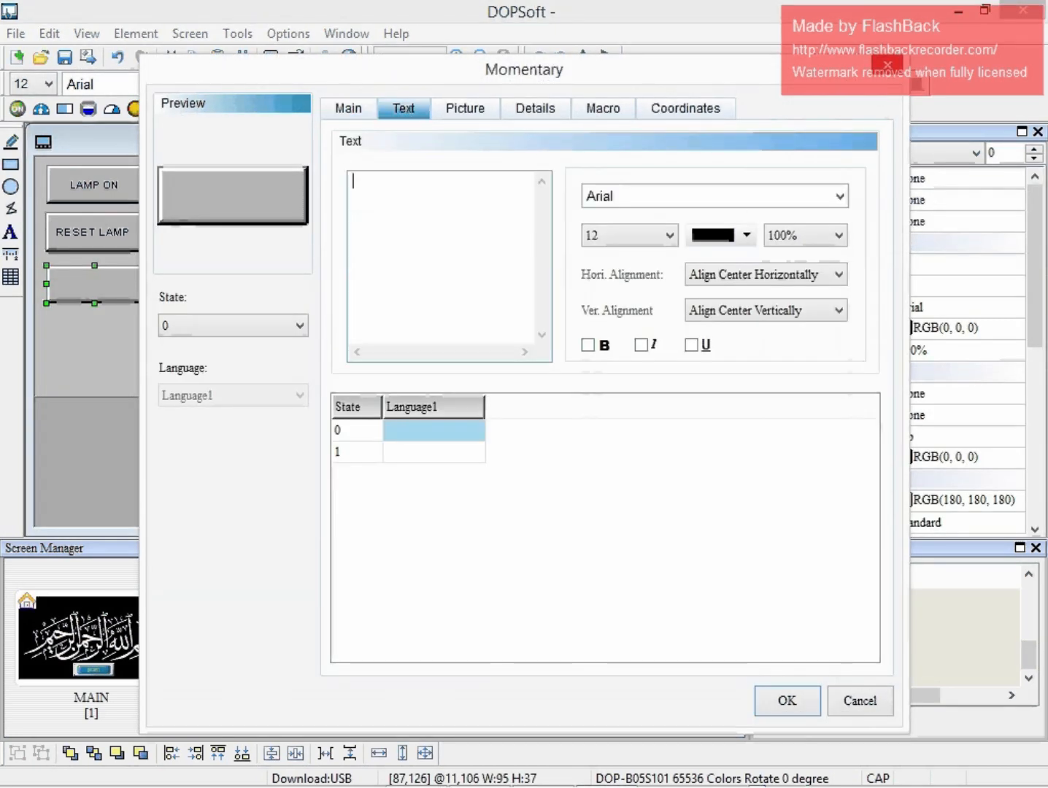
{"action": "type", "text": "RESET"}
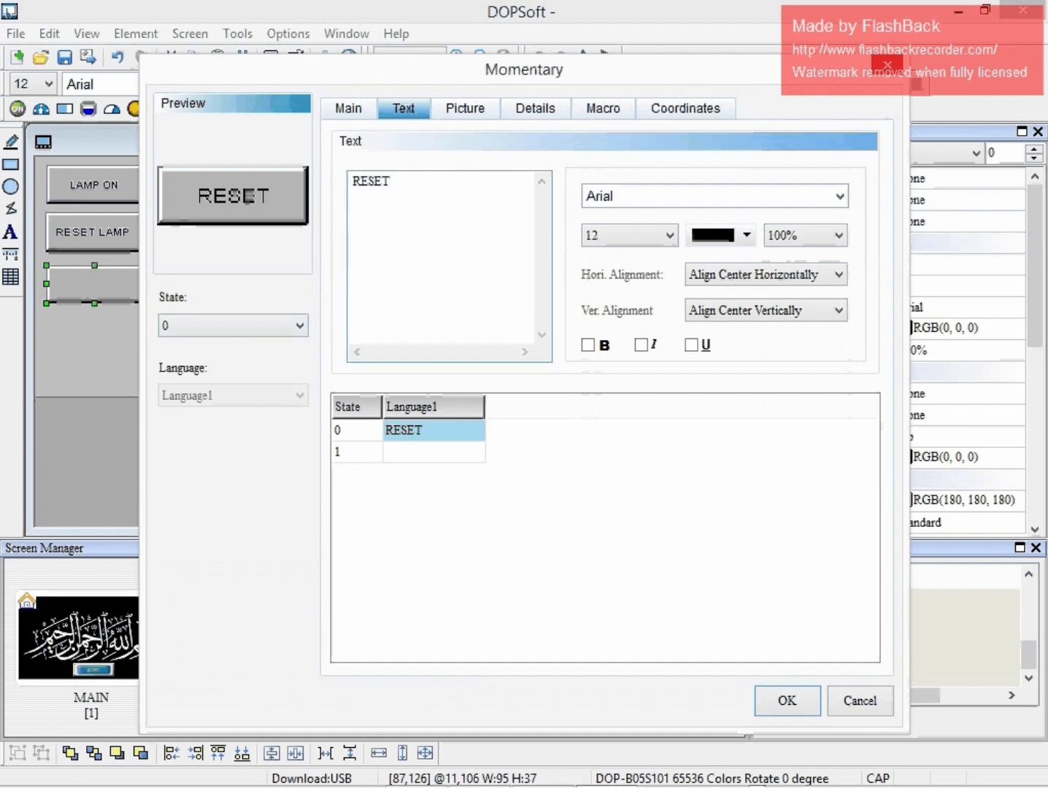
- Copy the RESET text from state 0 to state 1 of the Momentary button and accept the settings
{"action": "key", "text": "ctrl+a"}
{"action": "key", "text": "ctrl+c"}
{"action": "left_click", "coordinate": [300, 326]}
{"action": "left_click", "coordinate": [234, 360]}
{"action": "left_click", "coordinate": [423, 241]}
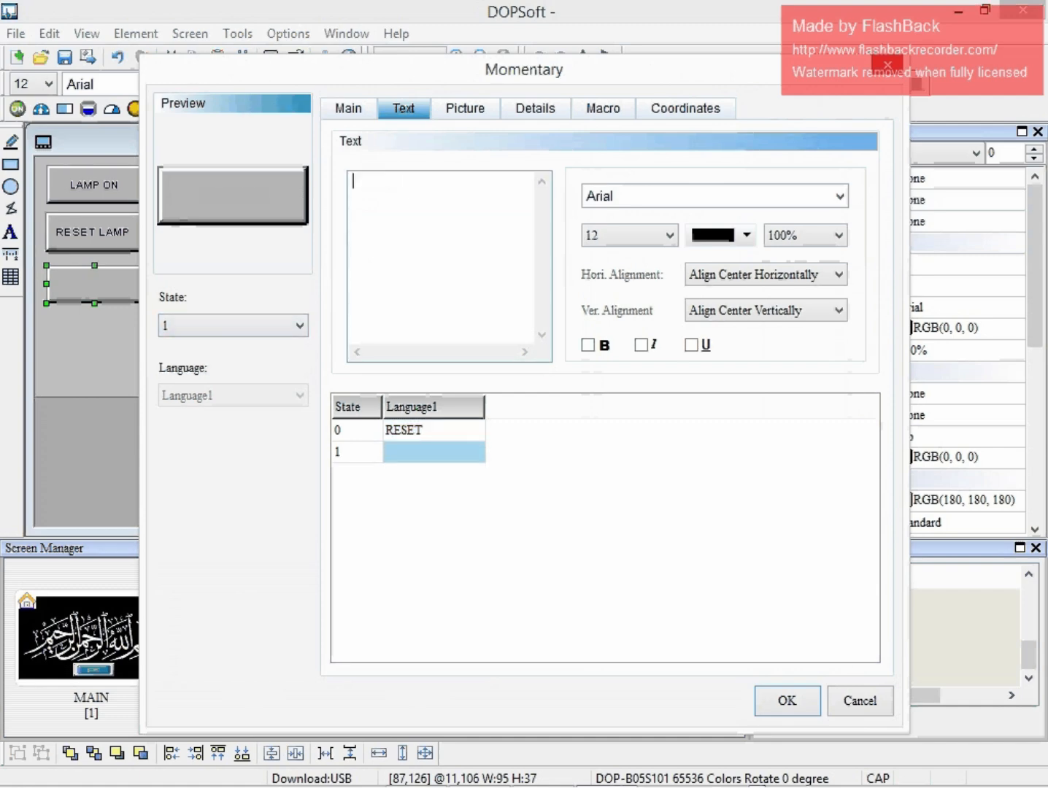
{"action": "key", "text": "ctrl+v"}
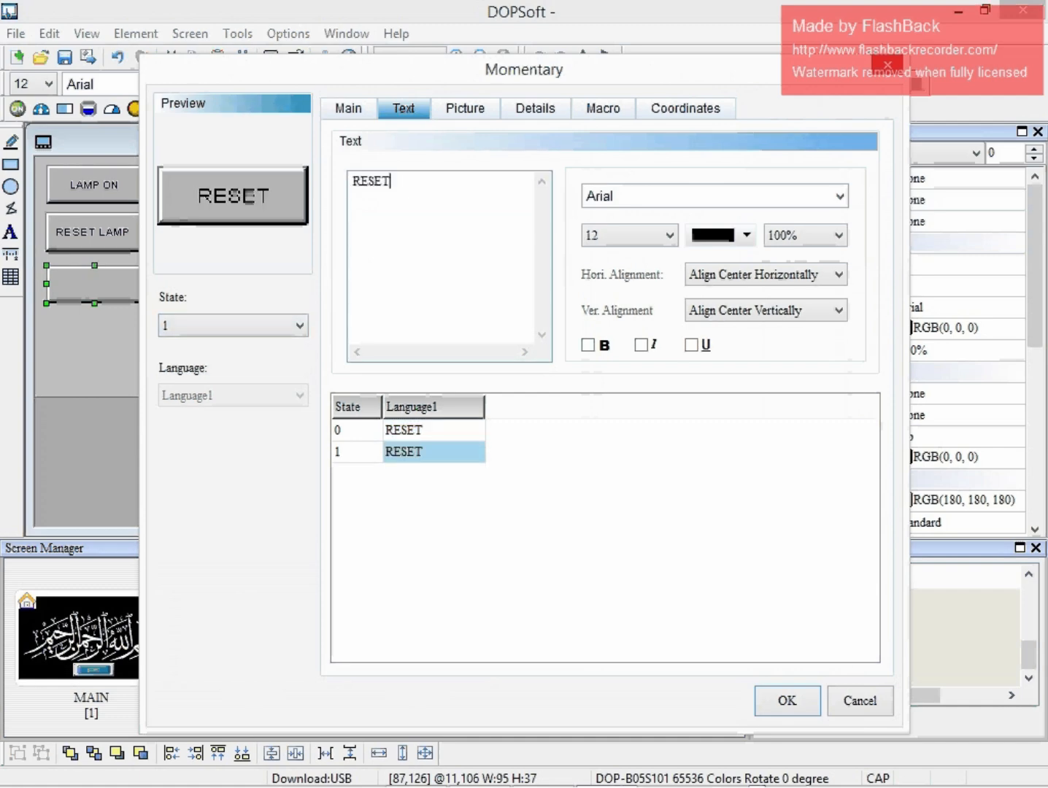
{"action": "left_click", "coordinate": [787, 701]}
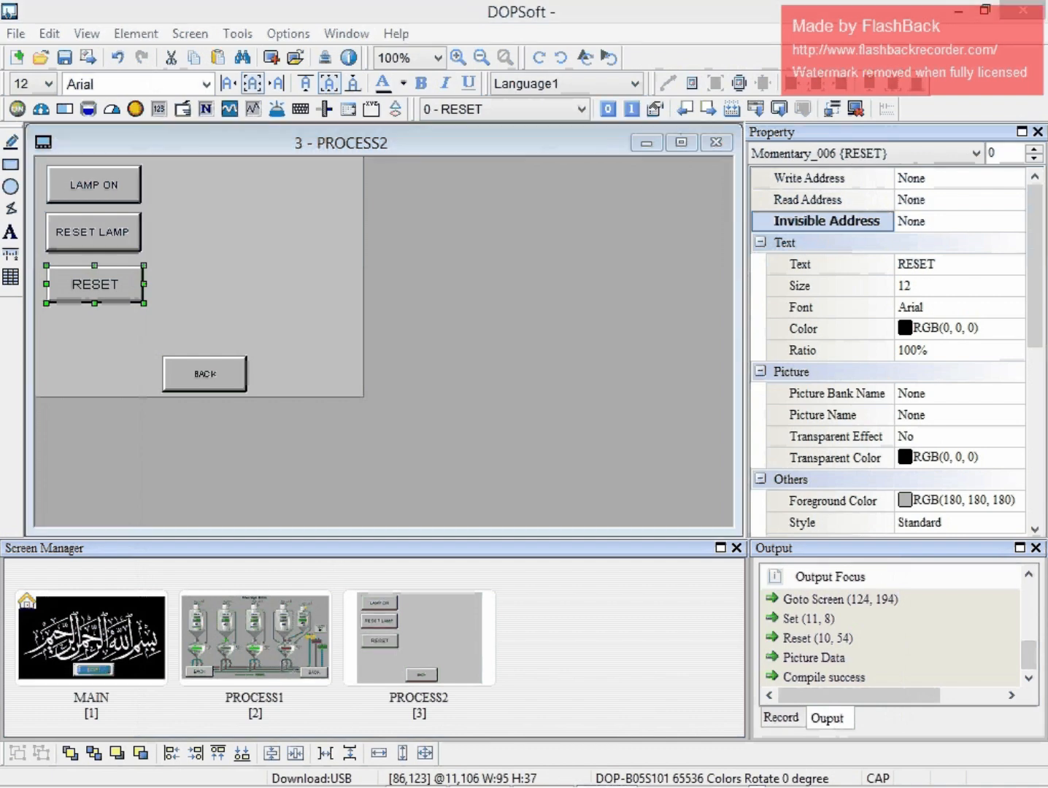
- Set the Momentary button's write address to Q 0.1 on Link1
{"action": "double_click", "coordinate": [123, 282]}
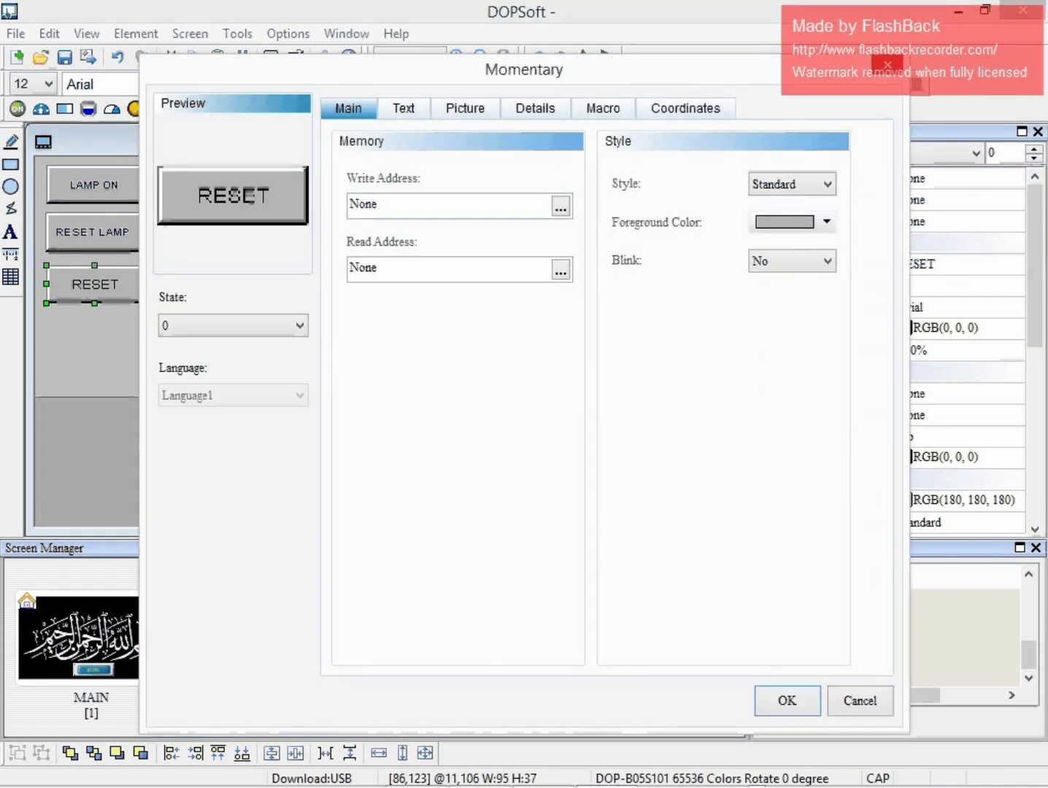
{"action": "left_click", "coordinate": [560, 206]}
{"action": "left_click", "coordinate": [752, 275]}
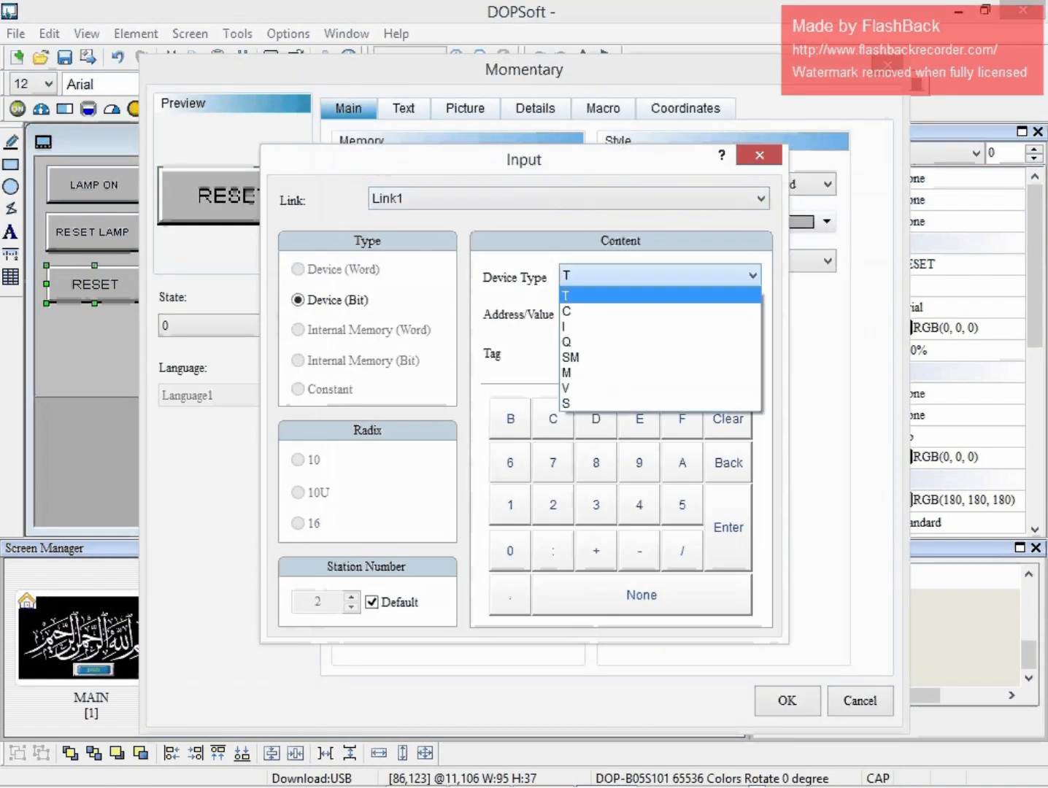
{"action": "left_click", "coordinate": [659, 342]}
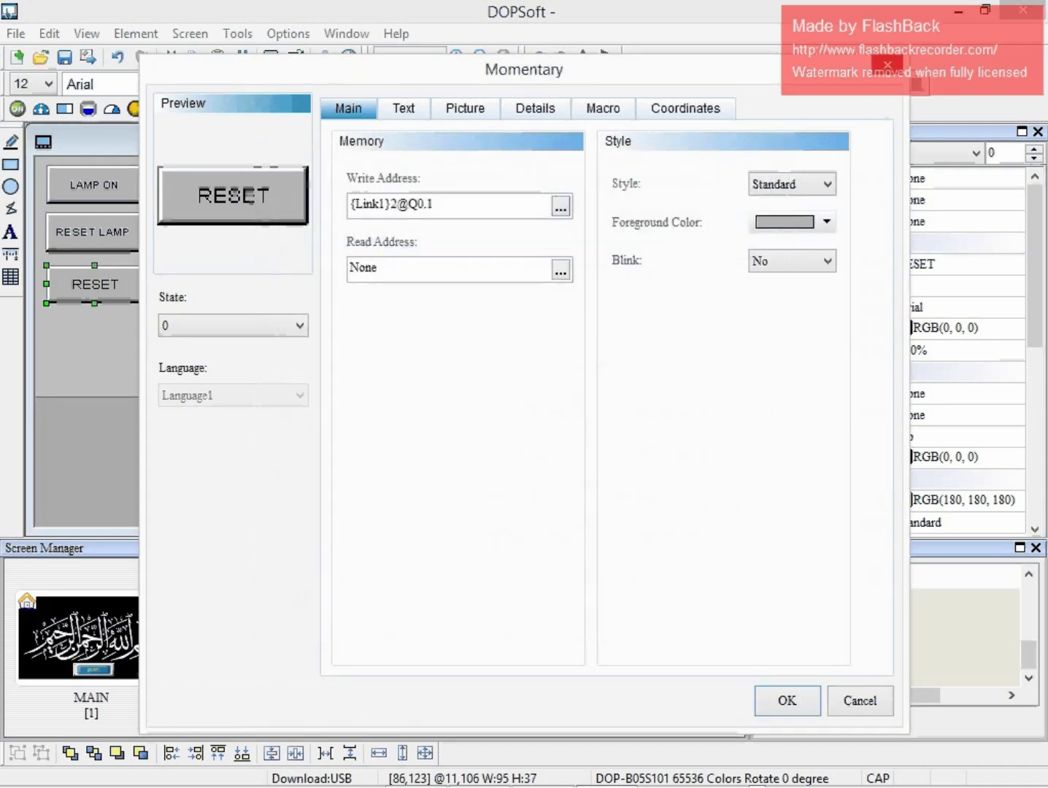
- Set the Momentary button's read address to Q 0.1 on Link1
{"action": "double_click", "coordinate": [364, 268]}
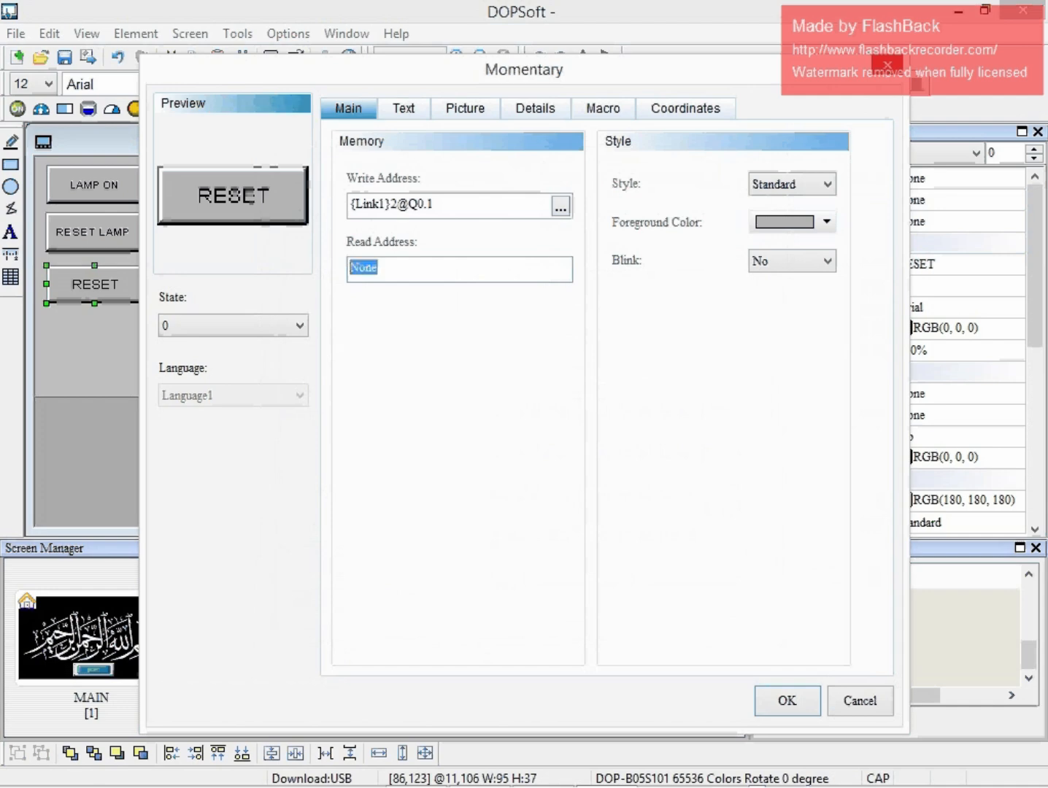
{"action": "left_click", "coordinate": [561, 270]}
{"action": "left_click", "coordinate": [628, 276]}
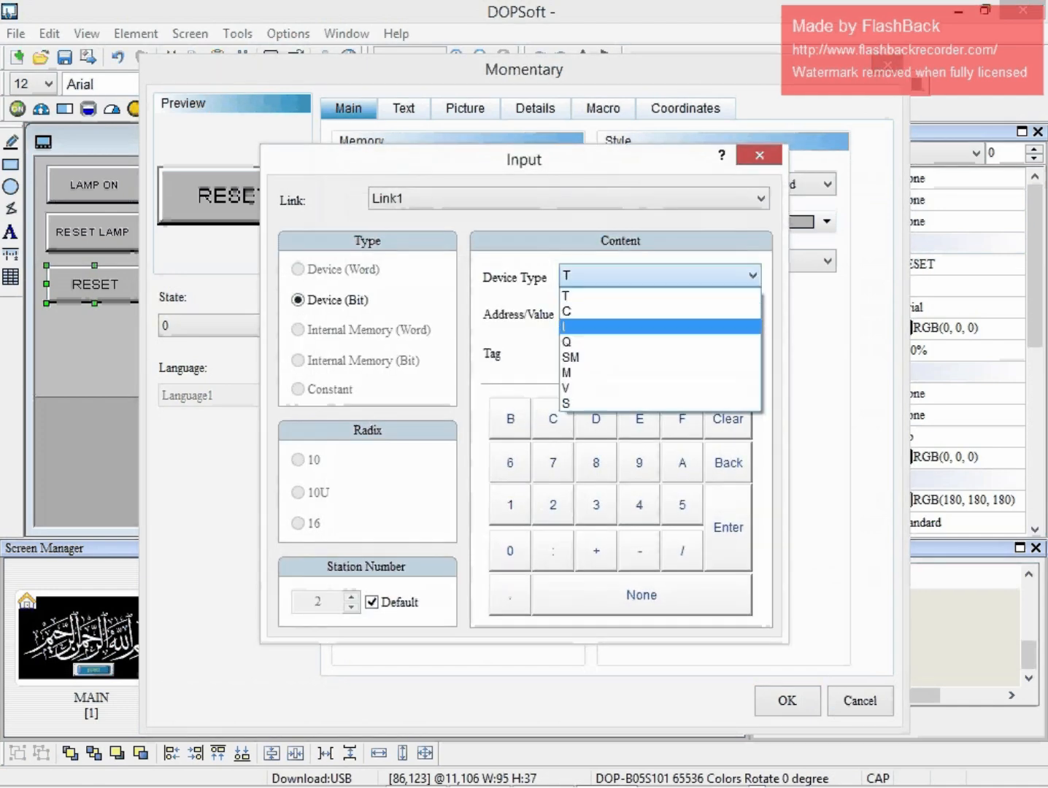
{"action": "left_click", "coordinate": [621, 341]}
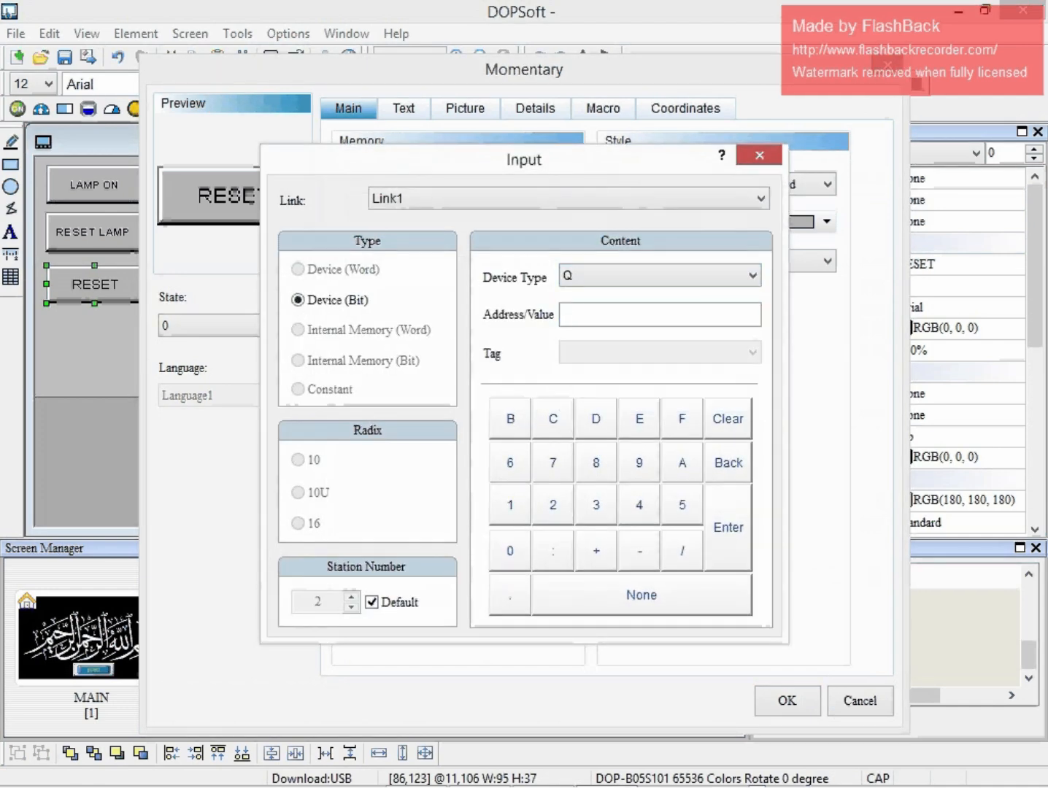
{"action": "type", "text": "0.1"}
{"action": "key", "text": "Return"}
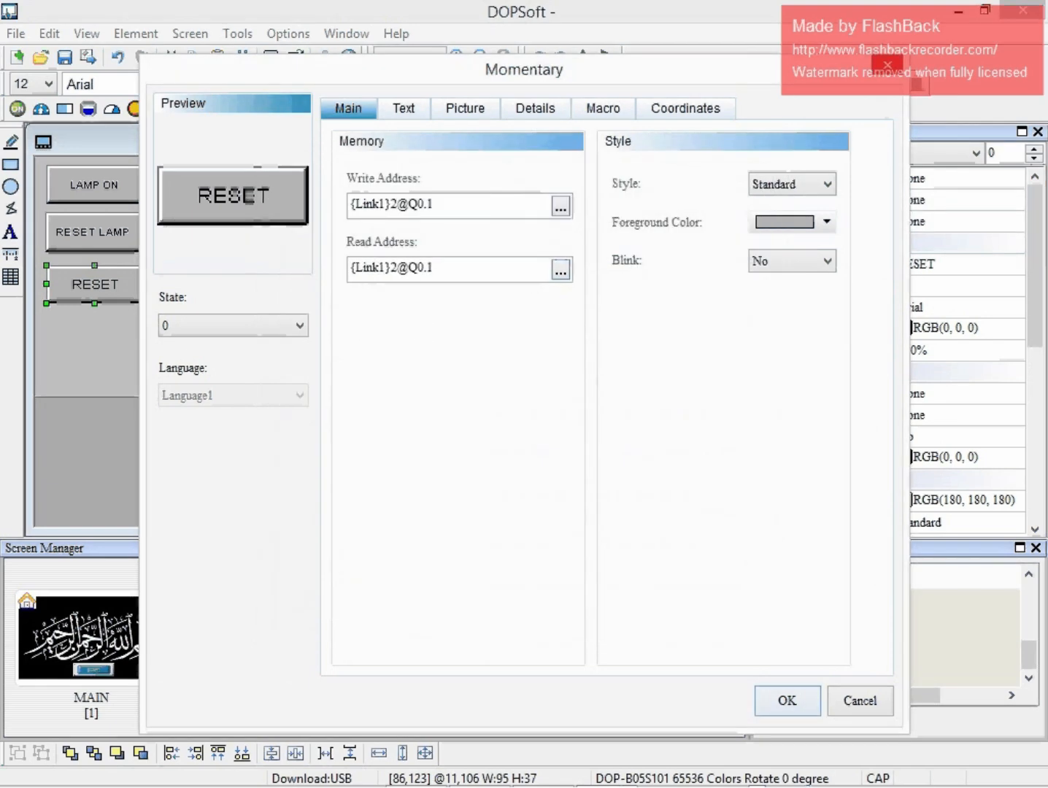
- Accept the Momentary button's addresses, then compile the project and download its screens to the HMI panel
{"action": "key", "text": "Return"}
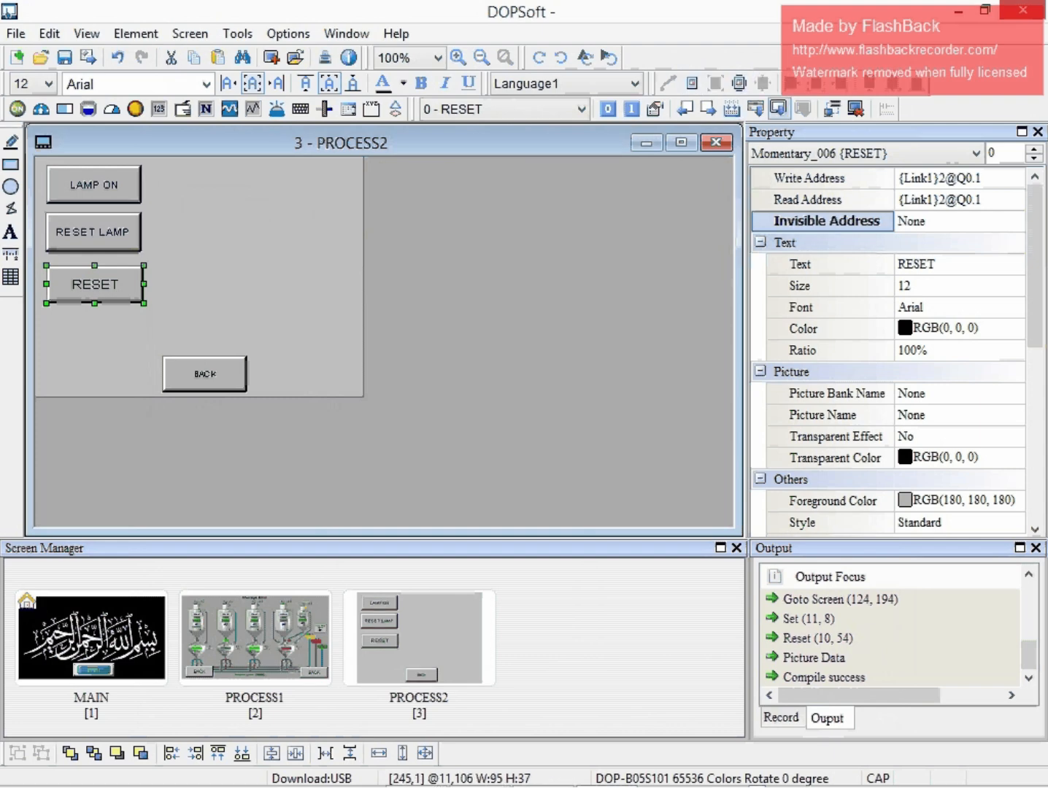
{"action": "left_click", "coordinate": [730, 109]}
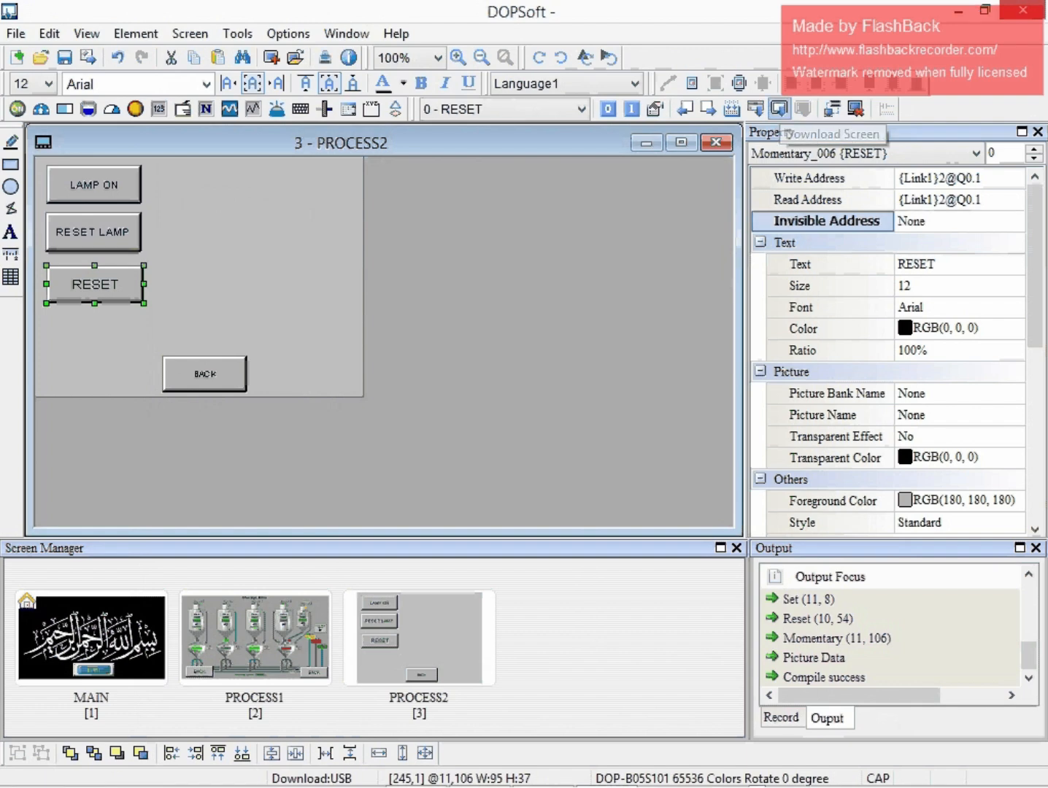
{"action": "left_click", "coordinate": [778, 109]}
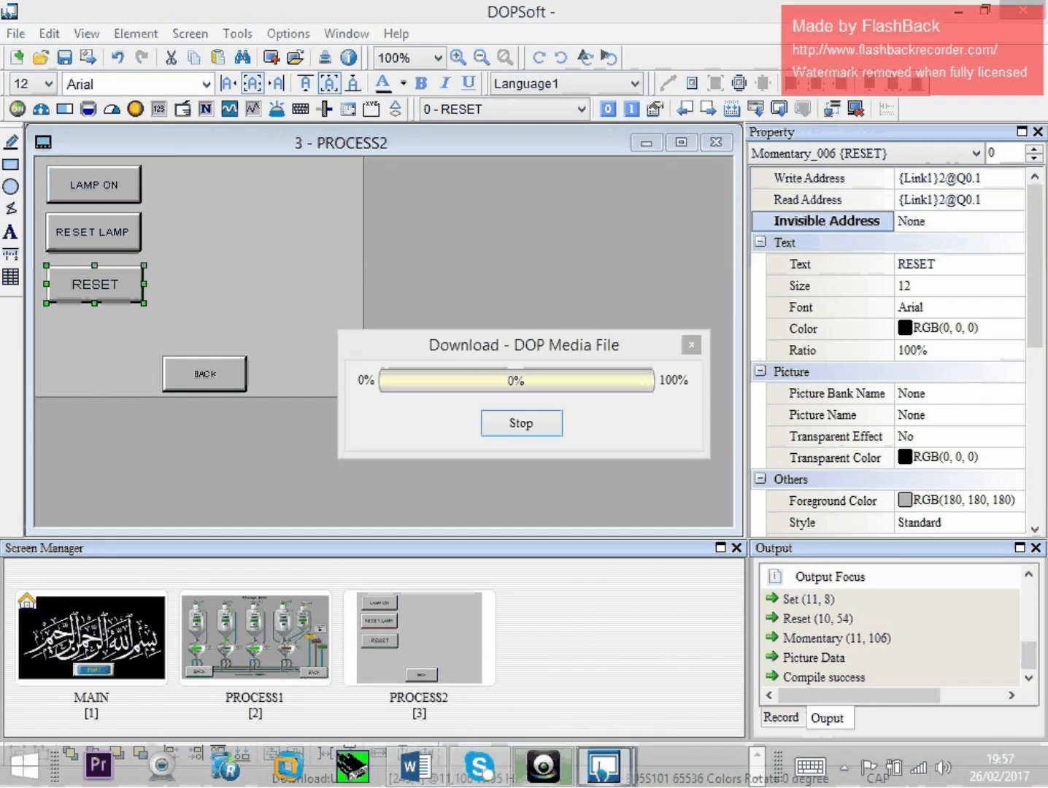
- Switch to CyberLink YouCam and enlarge the live camera view to watch the HMI panel
{"action": "left_click", "coordinate": [547, 768]}
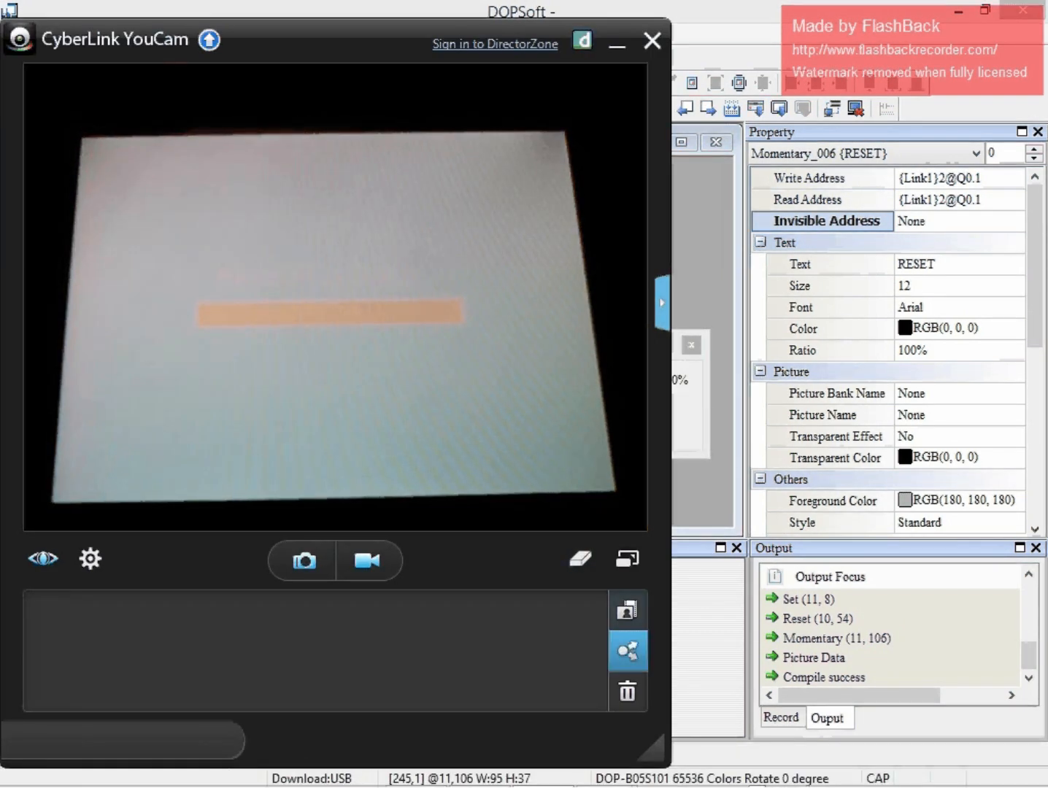
{"action": "left_click", "coordinate": [628, 558]}
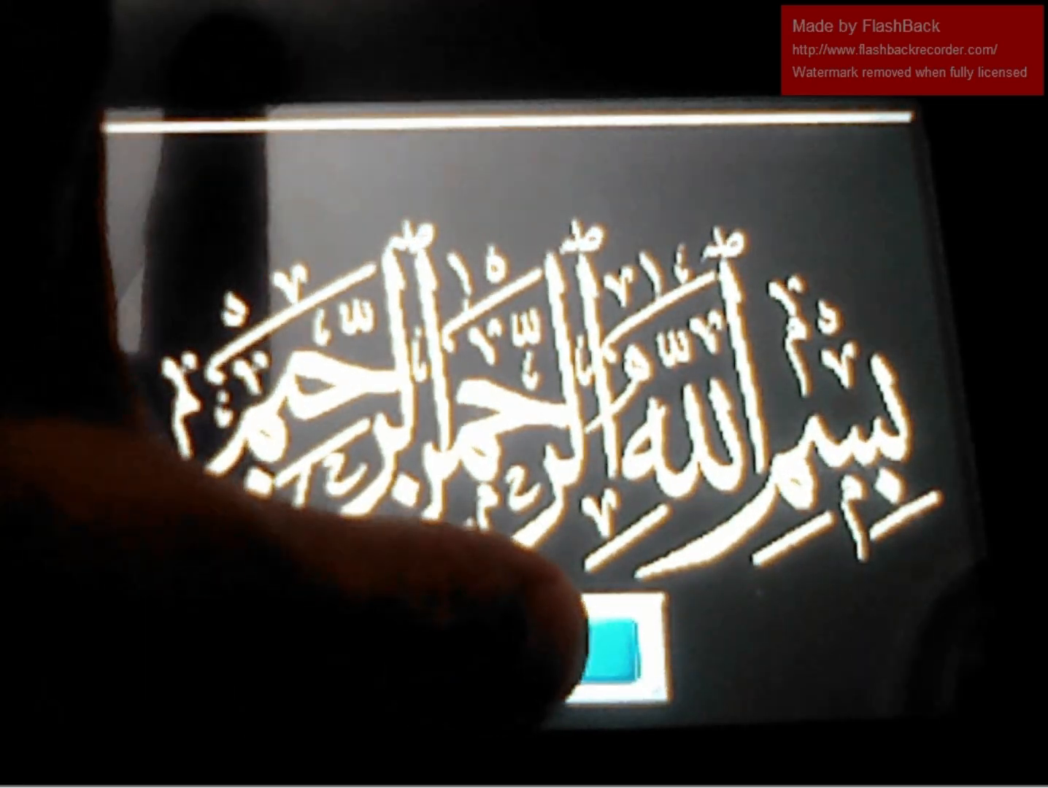
{"action": "left_click", "coordinate": [538, 652]}
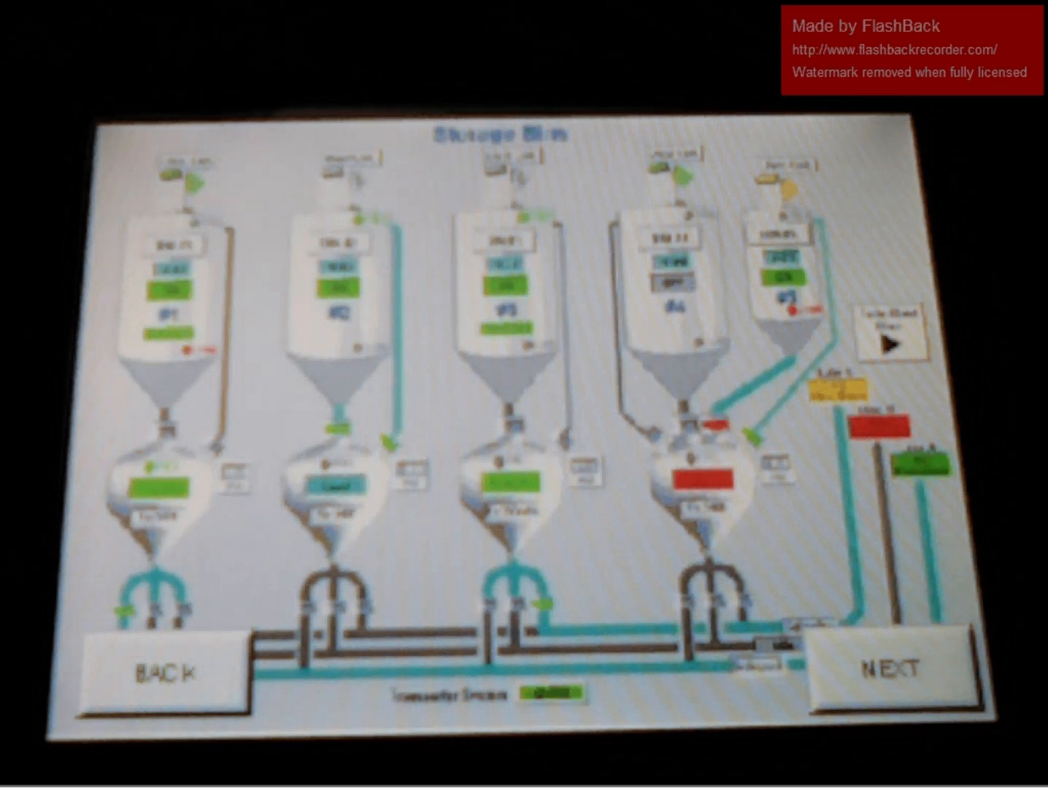
{"action": "left_click", "coordinate": [904, 661]}
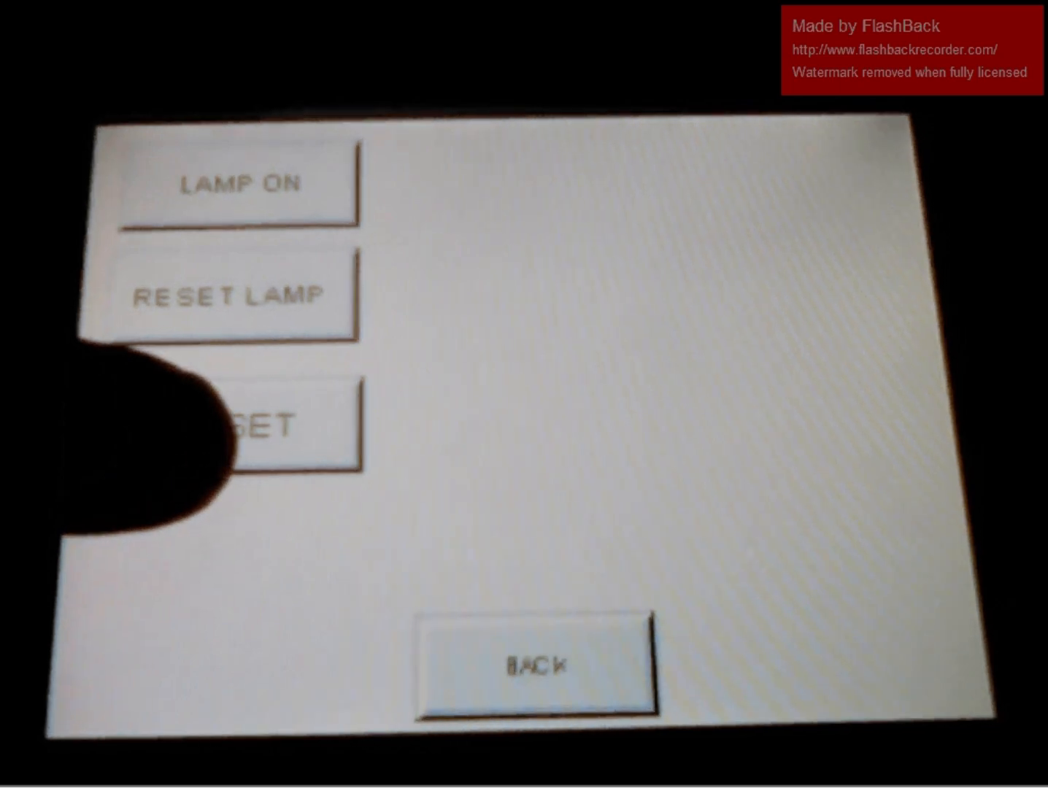
{"action": "left_click", "coordinate": [258, 420]}
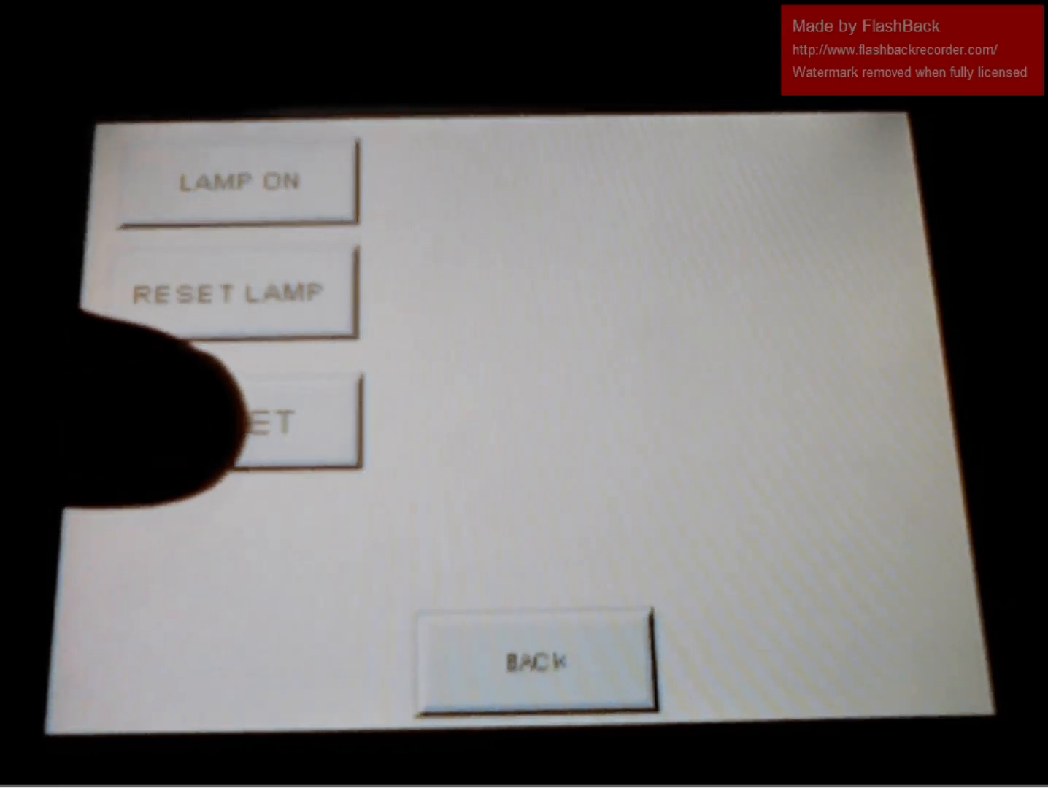
{"action": "left_click", "coordinate": [281, 416]}
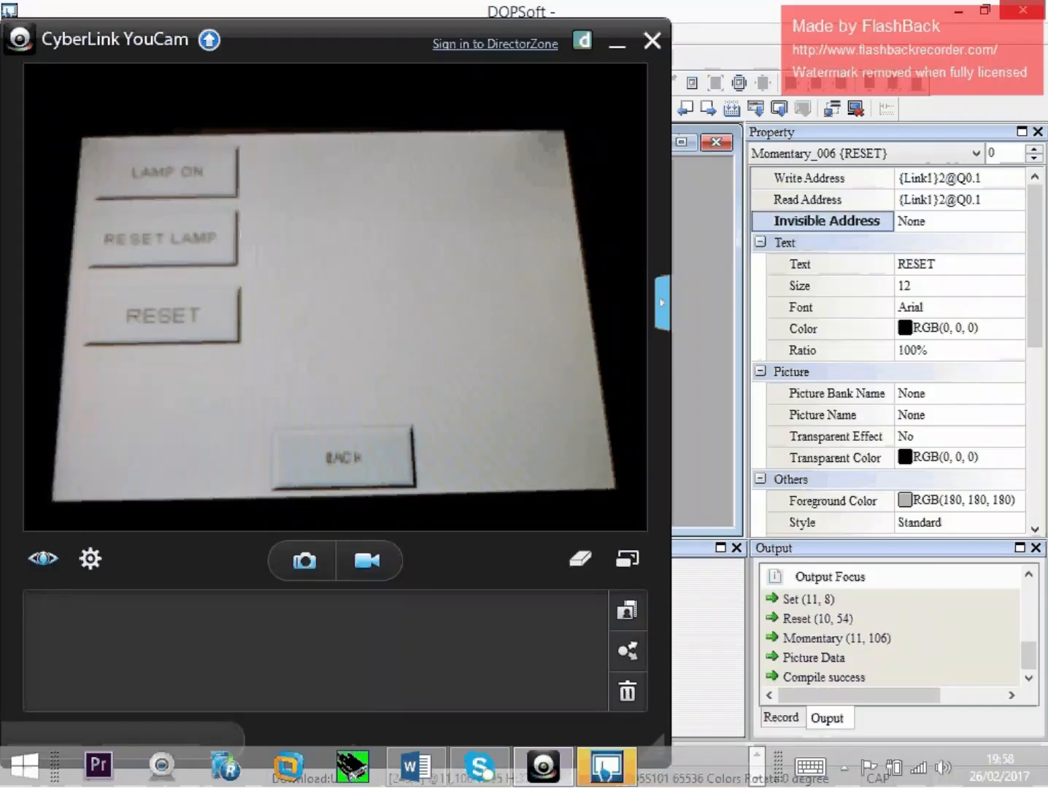
- Minimize the camera window to return to DOPSoft and save the project as DOP_PROJECT2 in the DOP_TEST folder
{"action": "left_click", "coordinate": [1005, 756]}
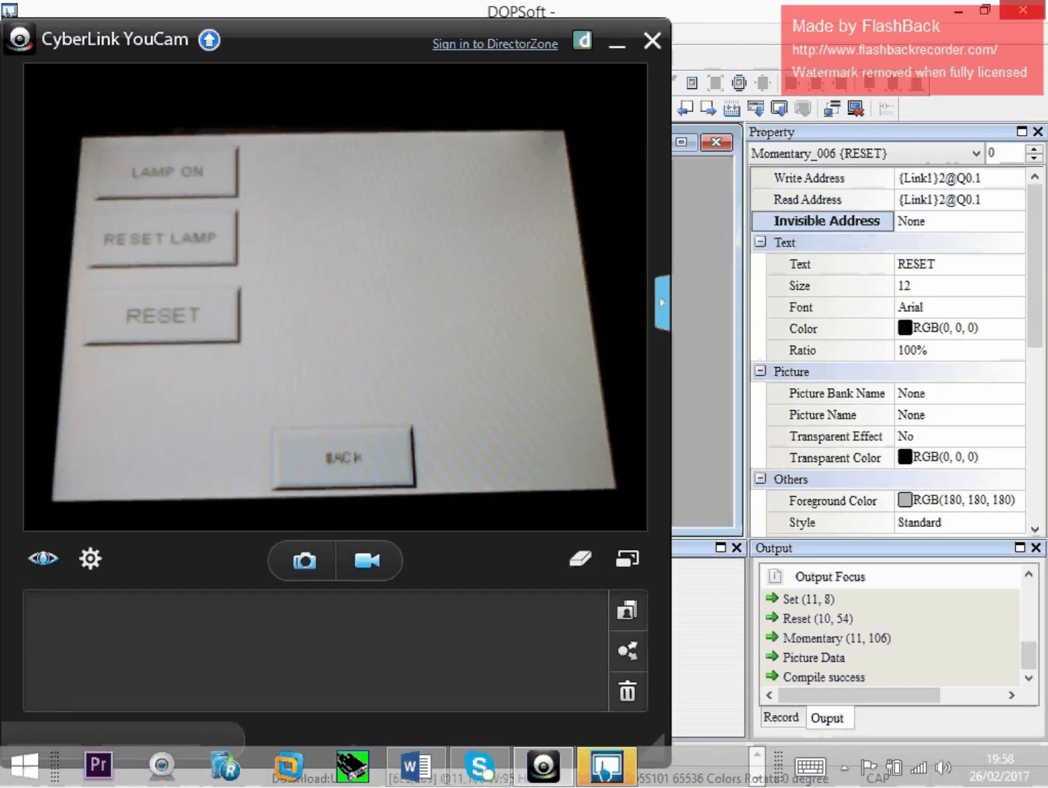
{"action": "left_click", "coordinate": [617, 47]}
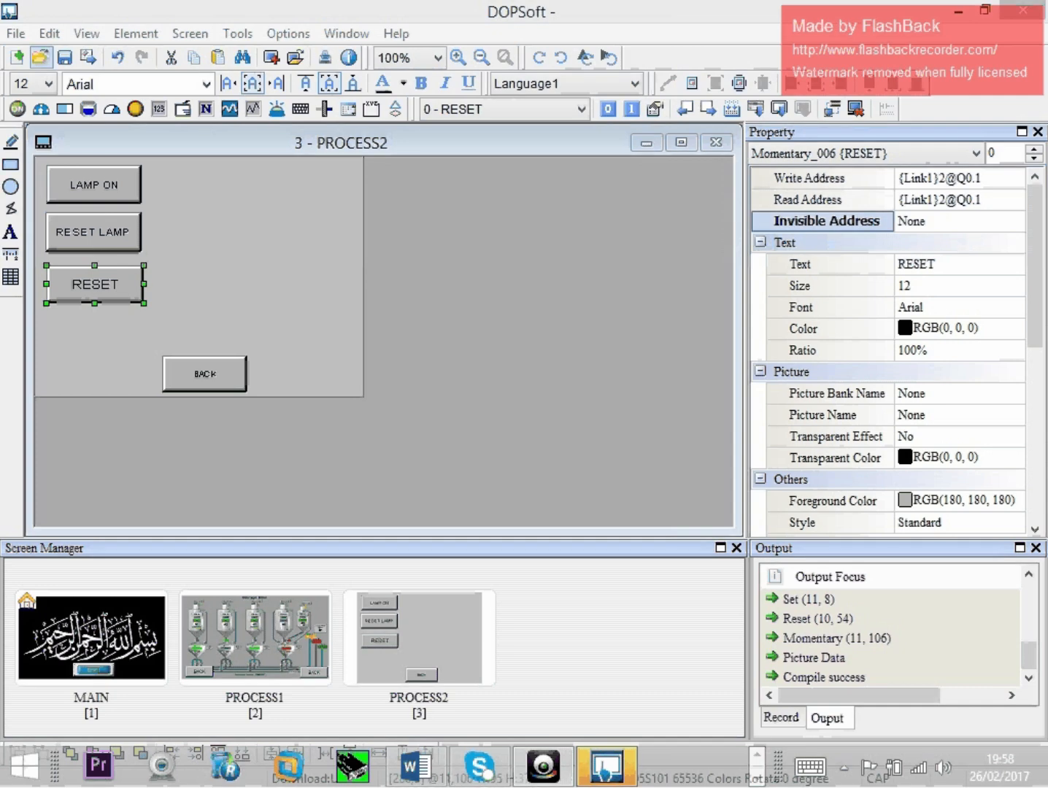
{"action": "left_click", "coordinate": [64, 57]}
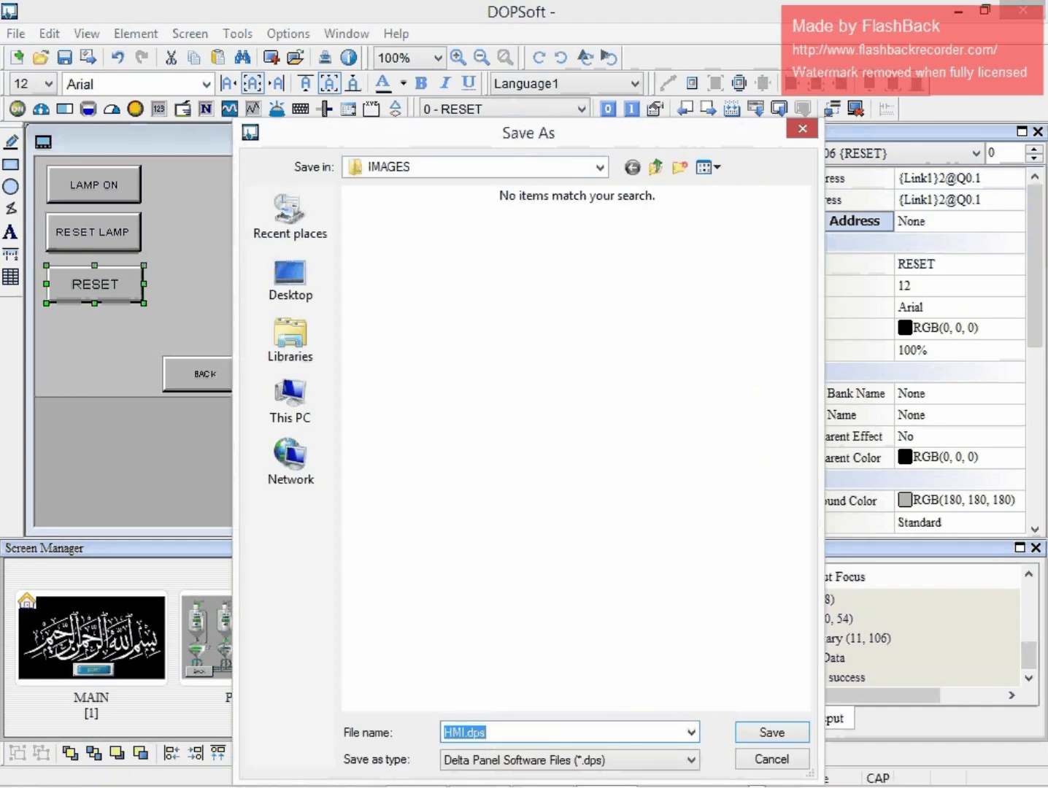
{"action": "left_click", "coordinate": [600, 167]}
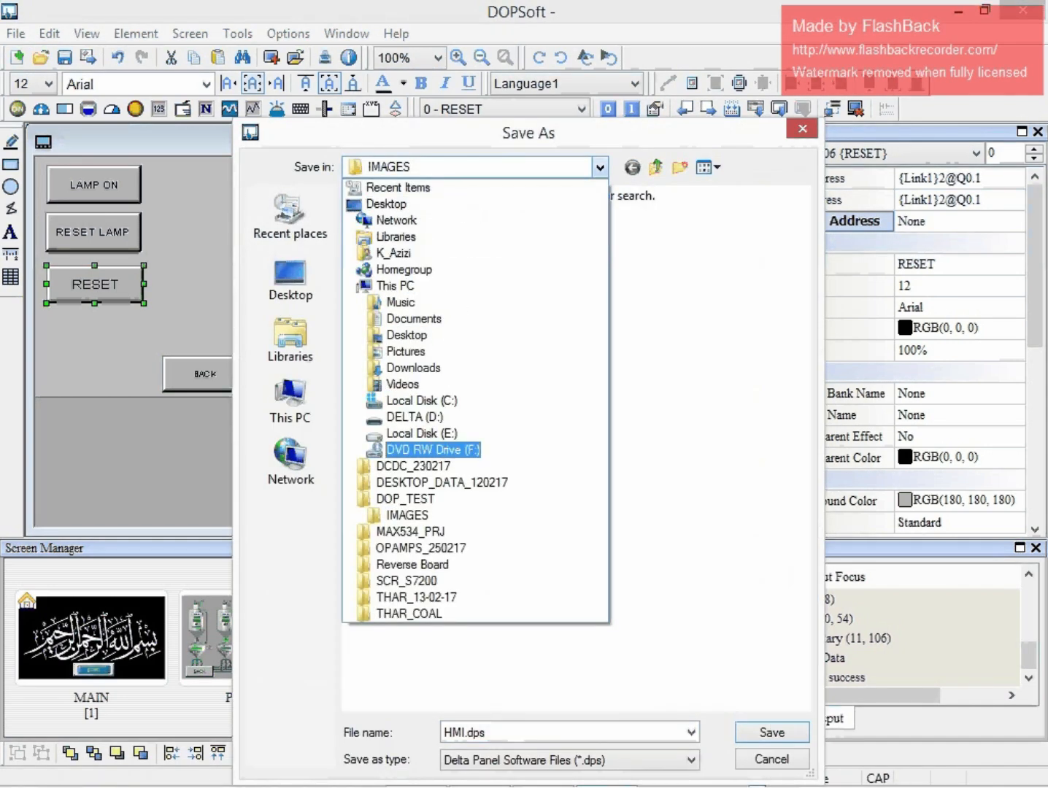
{"action": "left_click", "coordinate": [405, 499]}
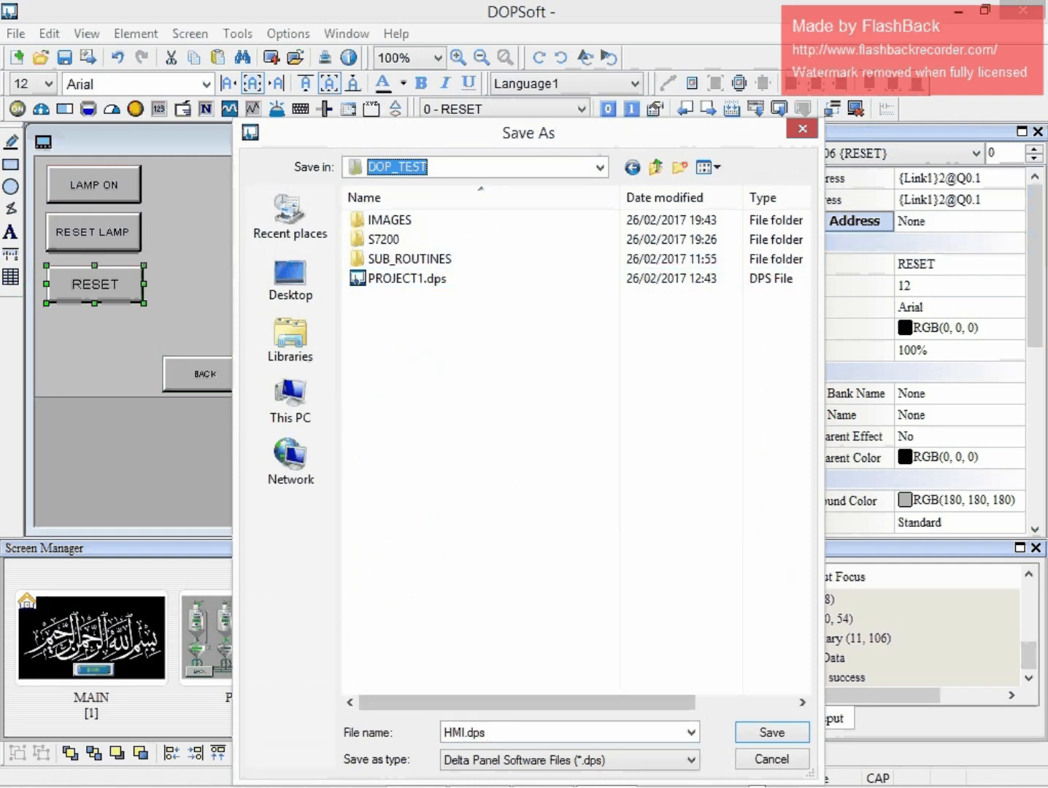
{"action": "double_click", "coordinate": [465, 733]}
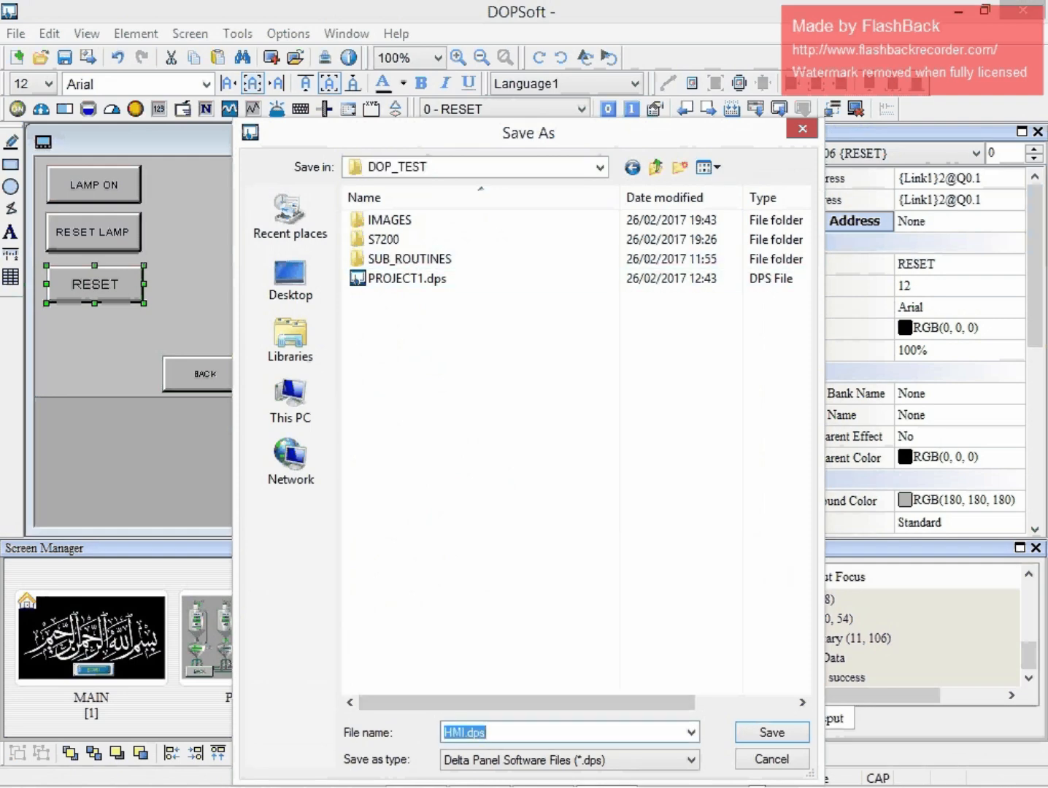
{"action": "type", "text": "DOP_PROJ"}
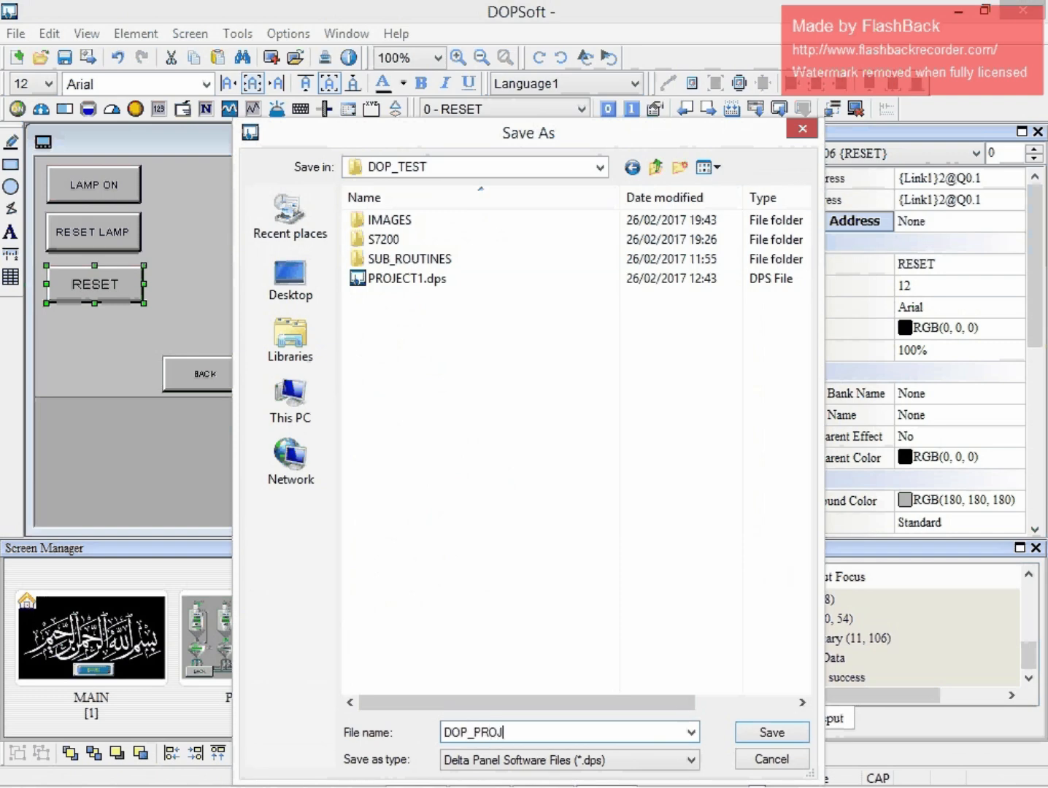
{"action": "type", "text": "ECT2"}
{"action": "key", "text": "Return"}
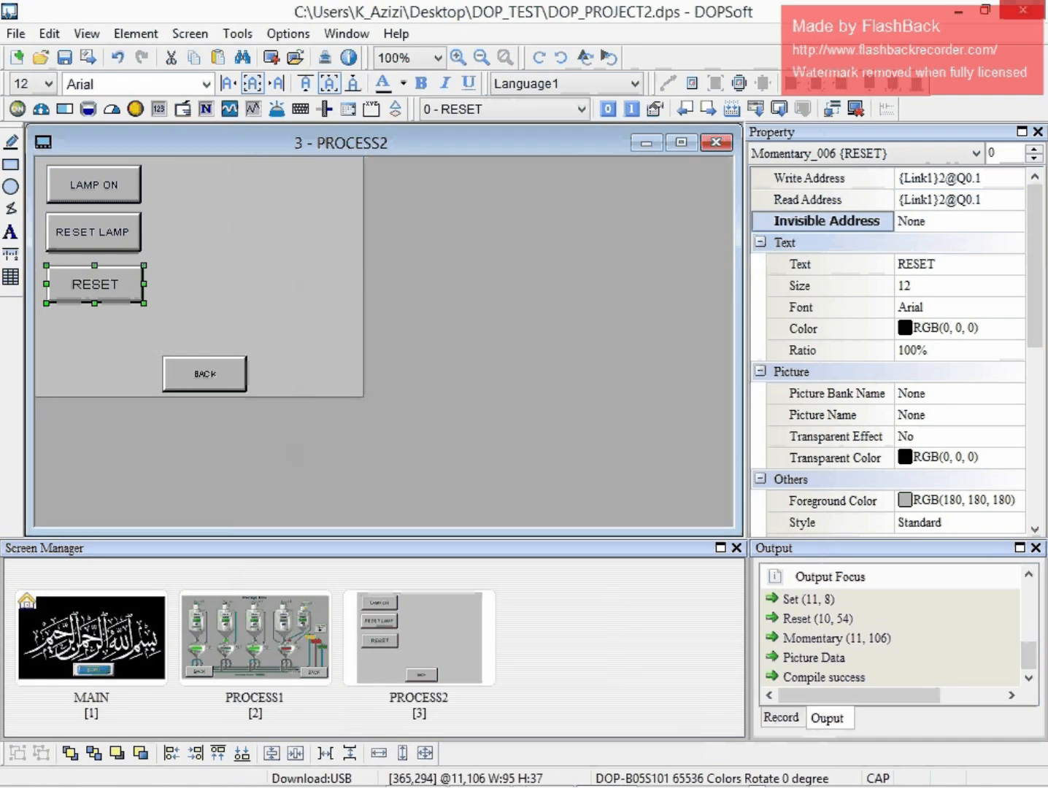